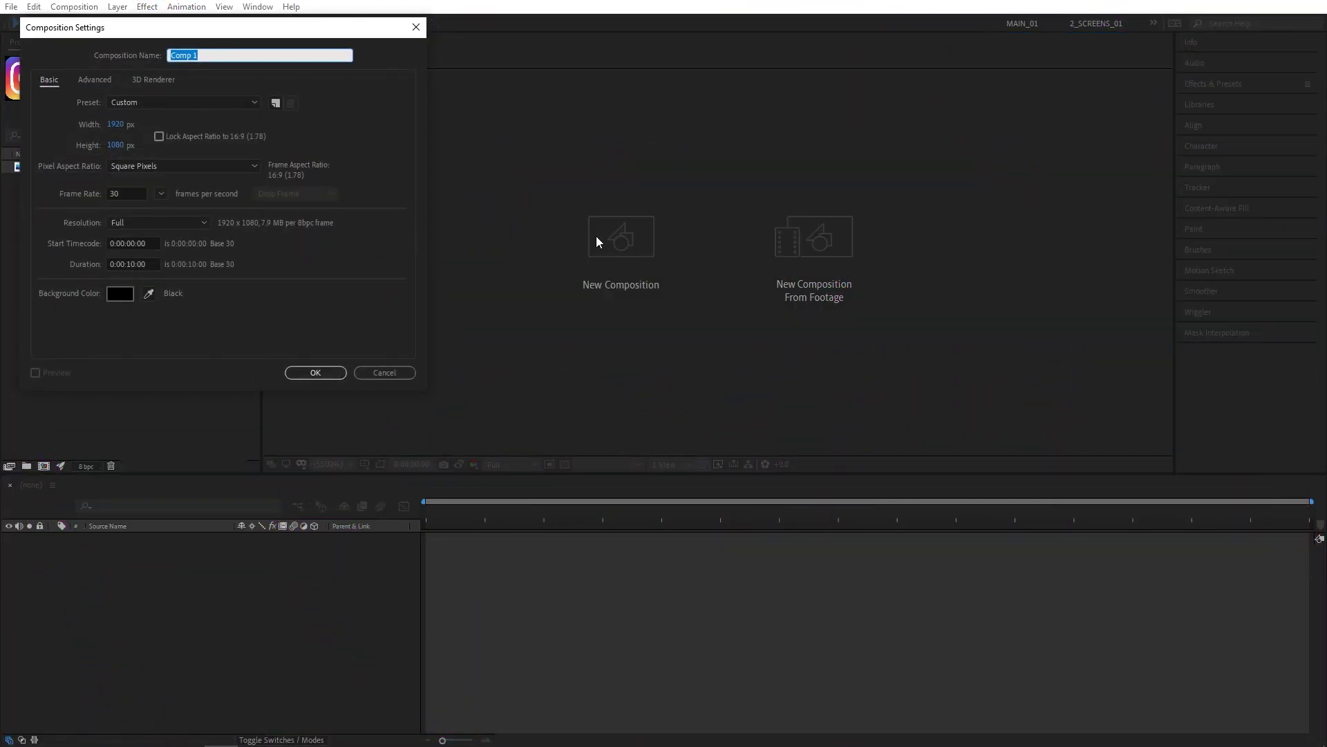
Create the Logo composition and add the Instagram PNG to its timeline.
{"action": "type", "text": "Logo"}
{"action": "left_click", "coordinate": [315, 373]}
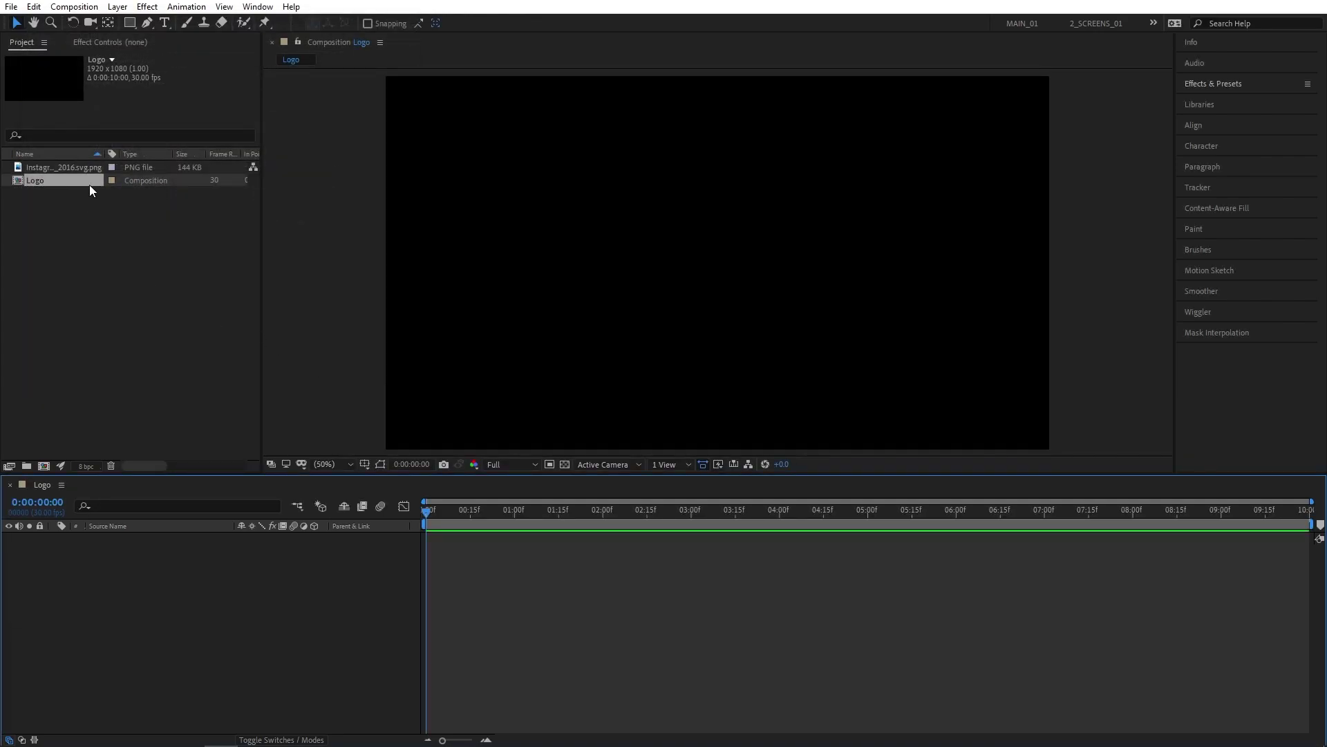
{"action": "left_click_drag", "start_coordinate": [73, 168], "coordinate": [65, 620]}
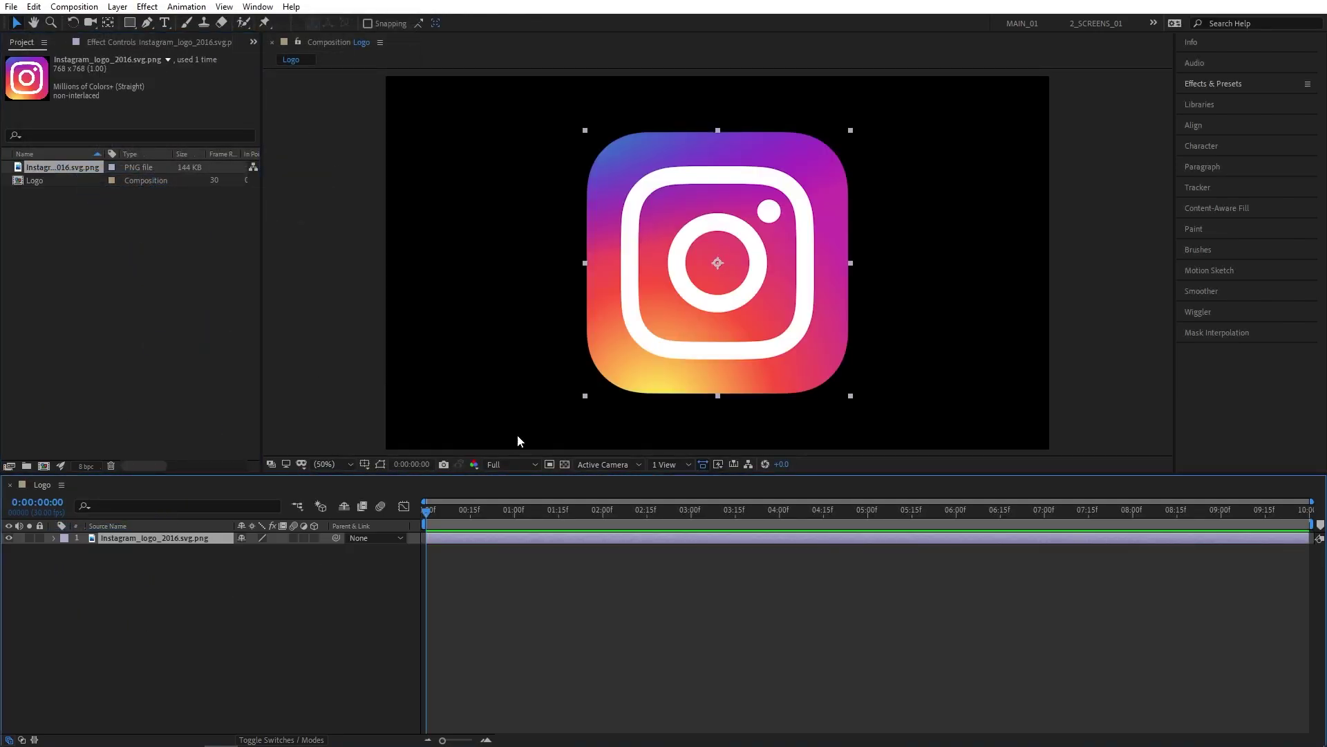
Scale the Instagram logo layer to 50%.
{"action": "key", "text": "s"}
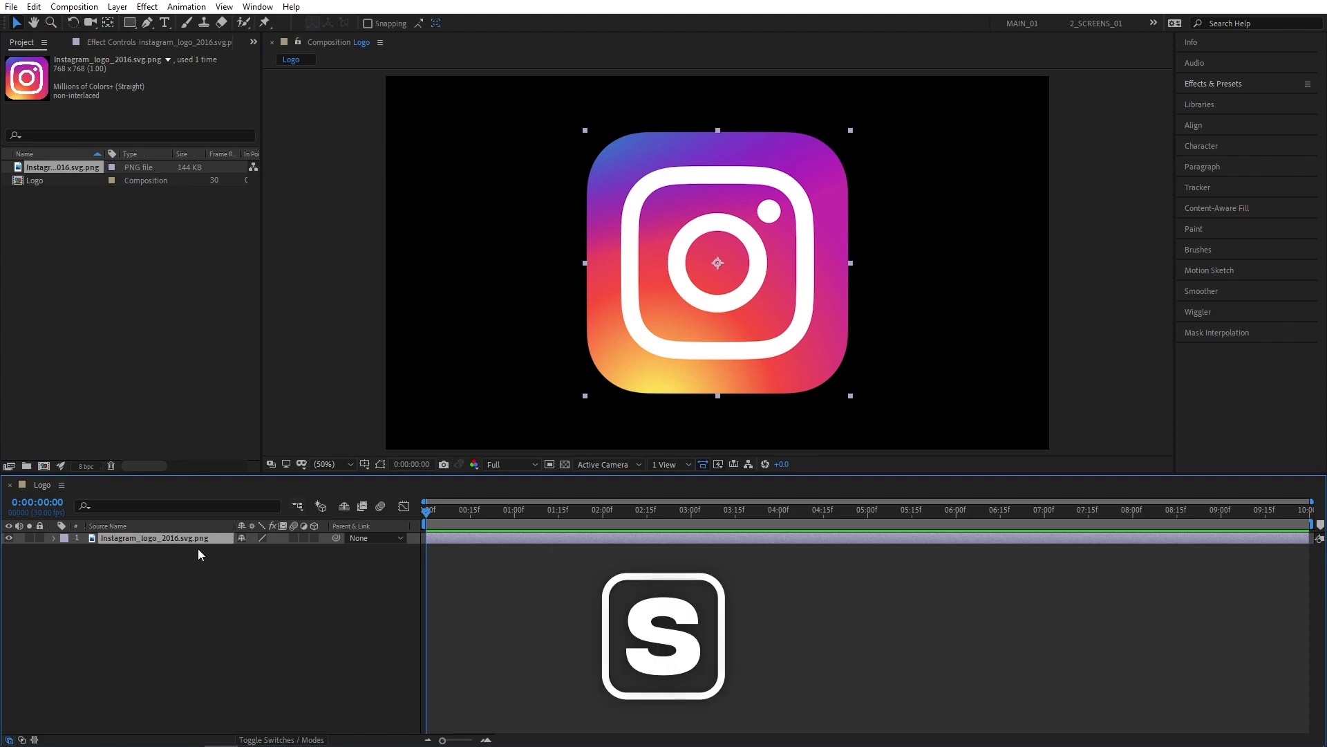
{"action": "left_click_drag", "start_coordinate": [280, 555], "coordinate": [262, 556]}
{"action": "left_click", "coordinate": [270, 550]}
{"action": "type", "text": "50"}
{"action": "key", "text": "Return"}
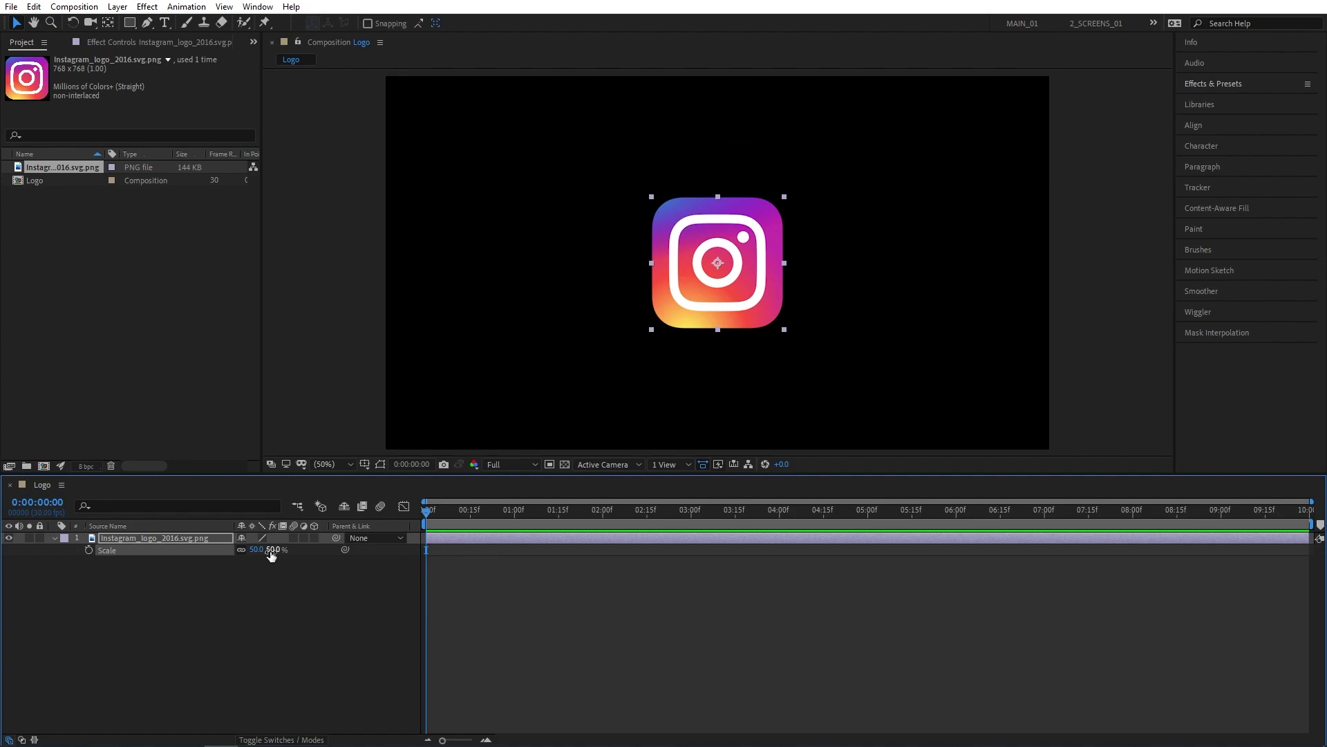
{"action": "left_click", "coordinate": [236, 615]}
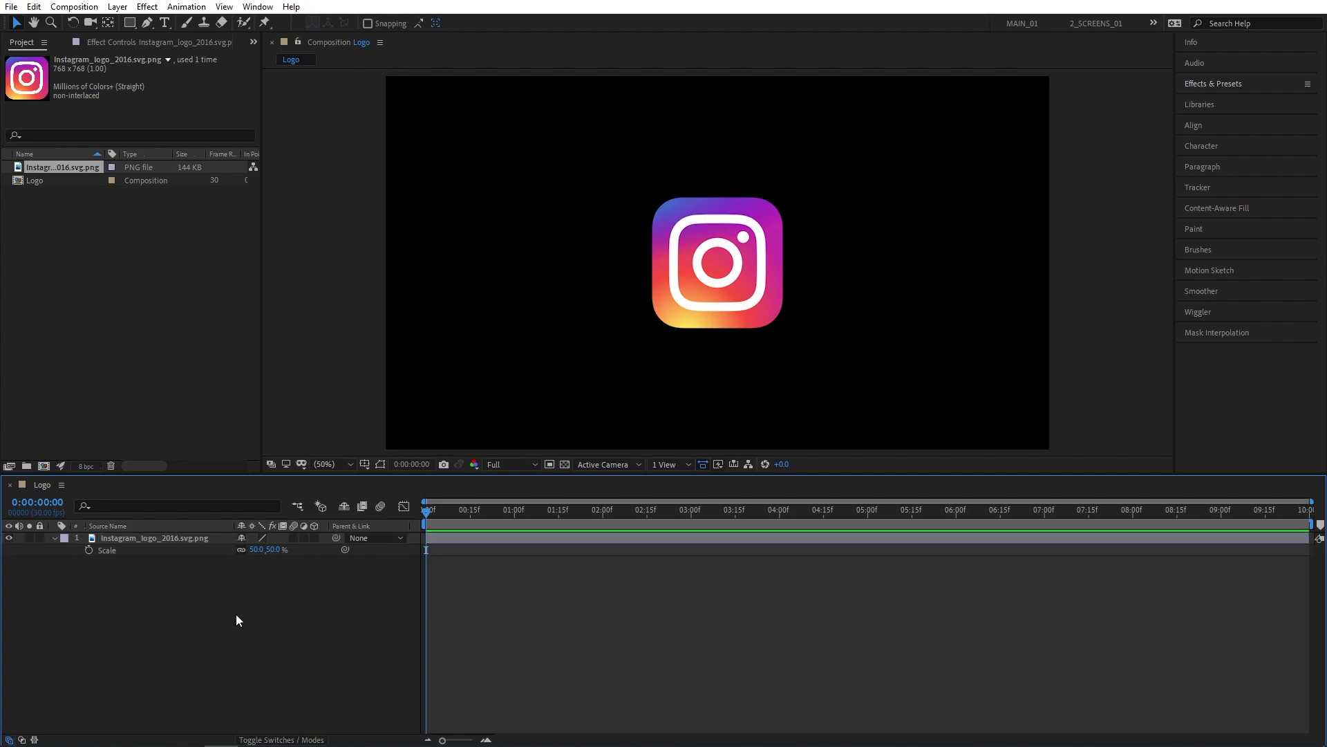
{"action": "left_click", "coordinate": [42, 466]}
Create the Logo_Alpha composition and place the Logo comp inside it.
{"action": "type", "text": "Logo_Alpha"}
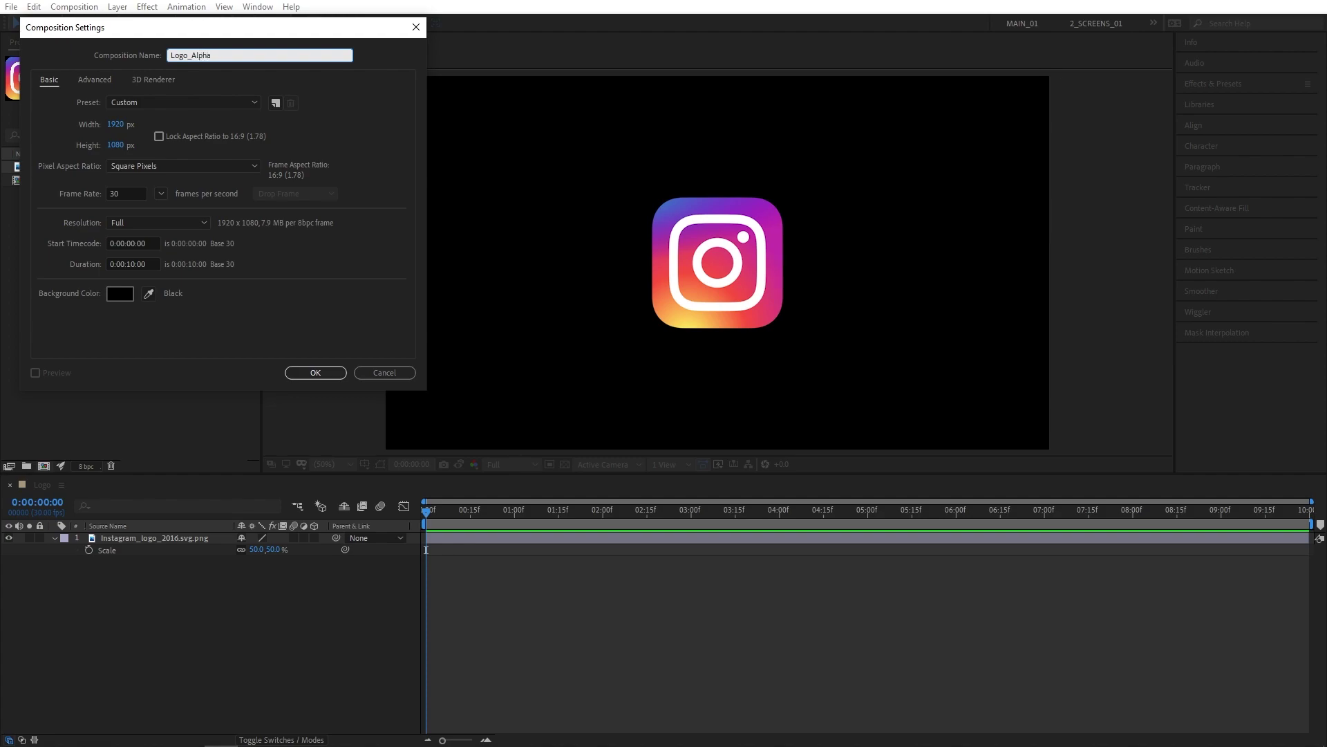
{"action": "key", "text": "Return"}
{"action": "left_click_drag", "start_coordinate": [34, 180], "coordinate": [97, 574]}
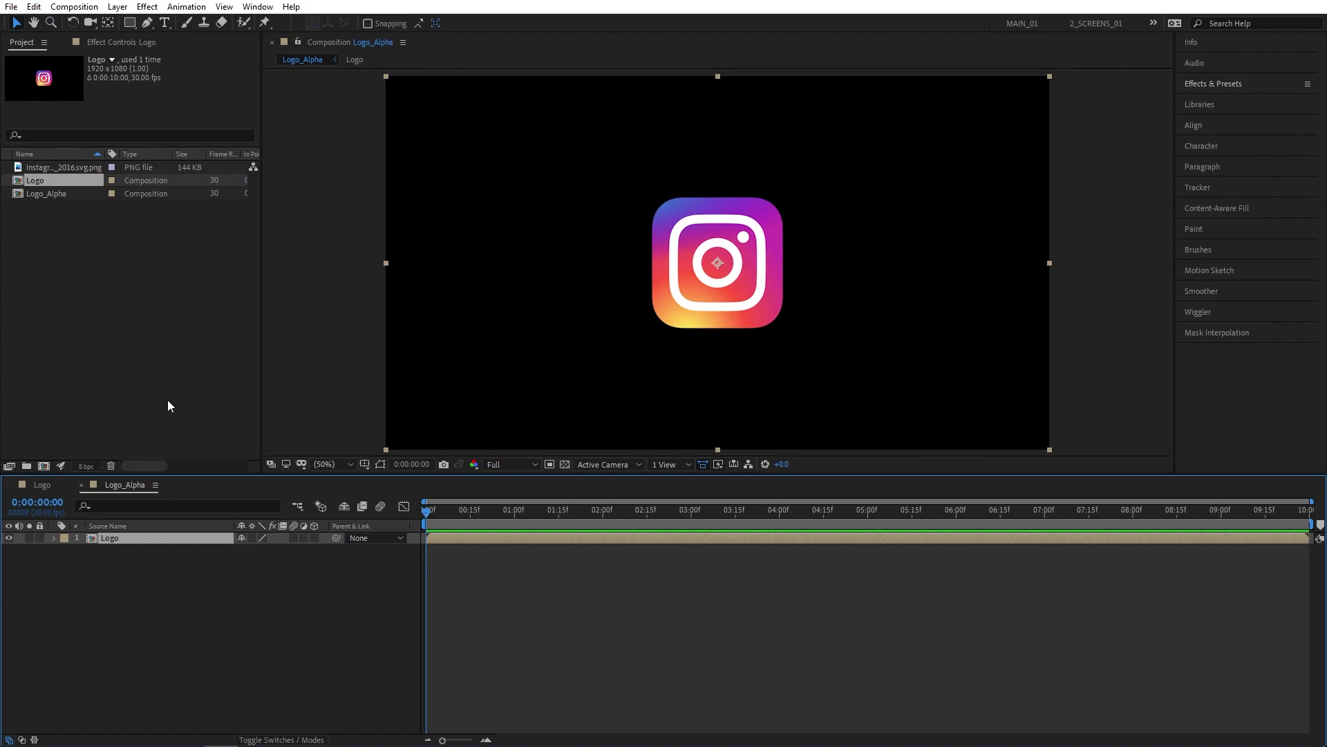
Set the Rectangle tool to a solid white fill with no stroke.
{"action": "left_click", "coordinate": [130, 24]}
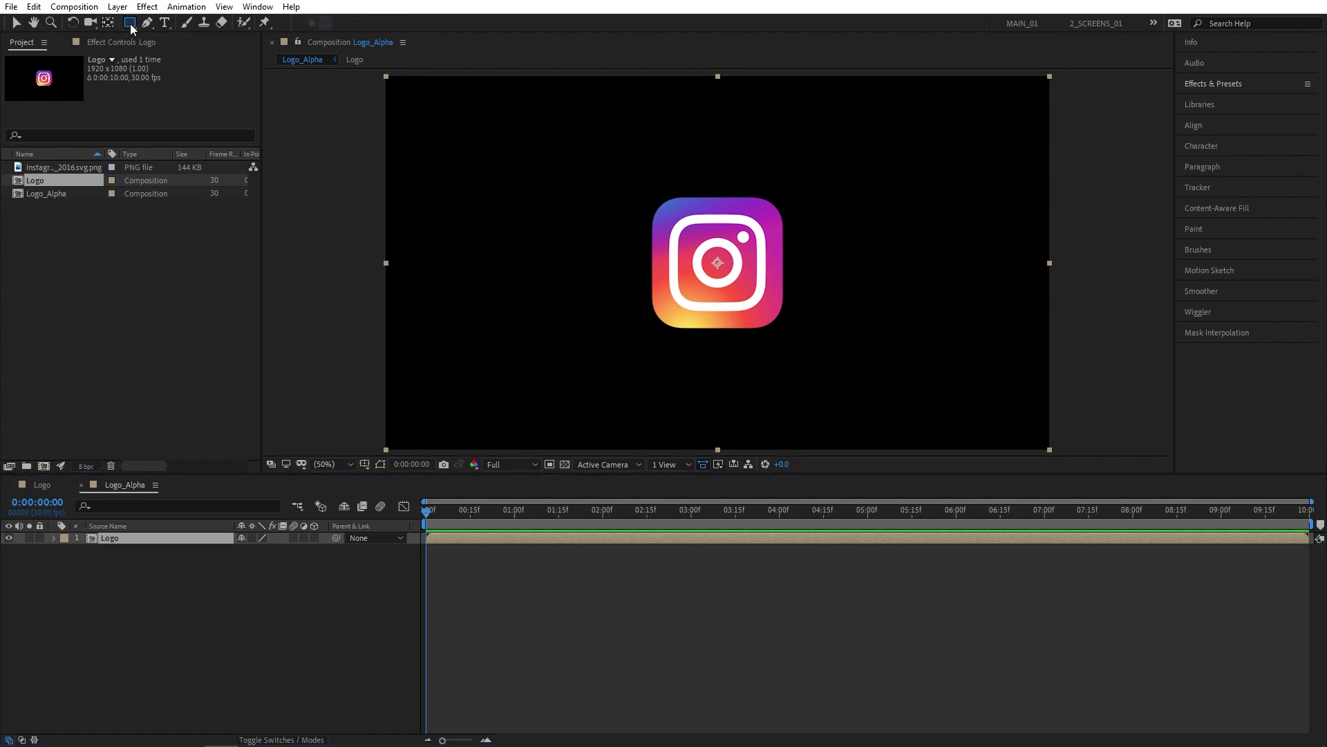
{"action": "left_click", "coordinate": [134, 585]}
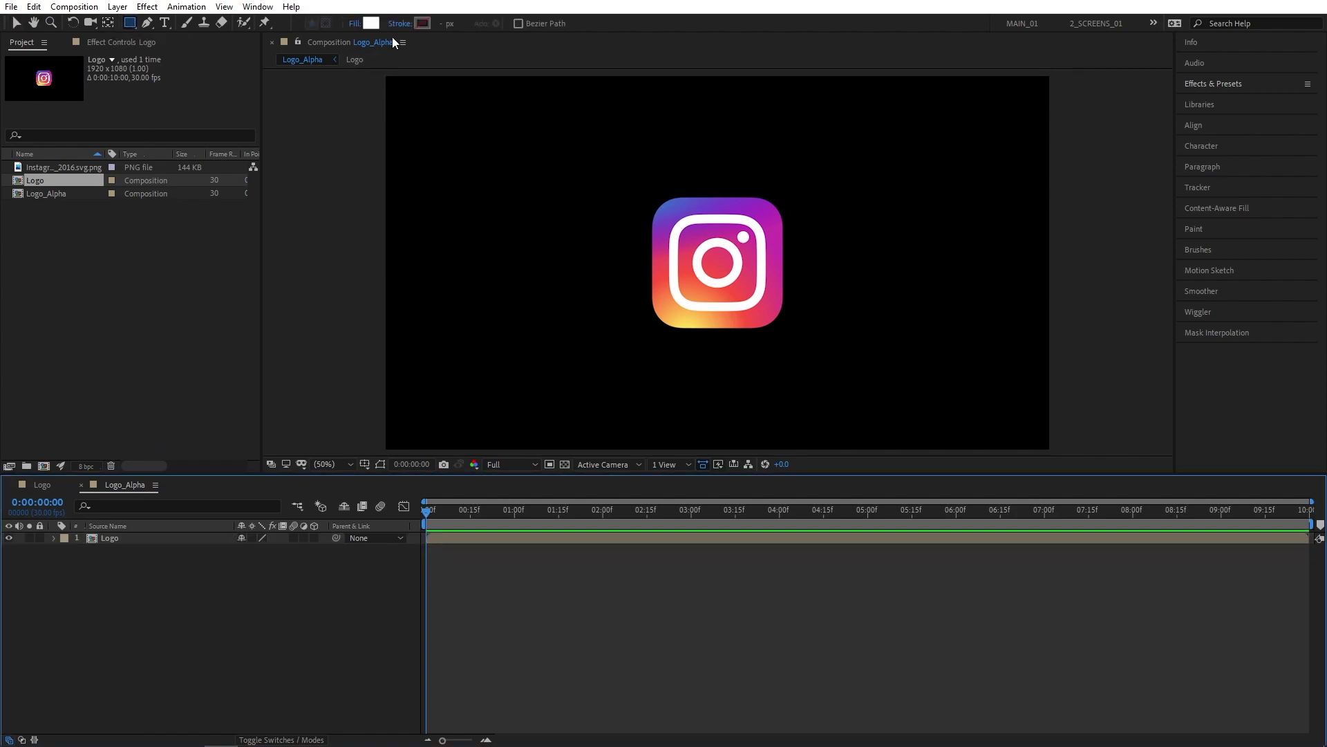
{"action": "left_click", "coordinate": [356, 23]}
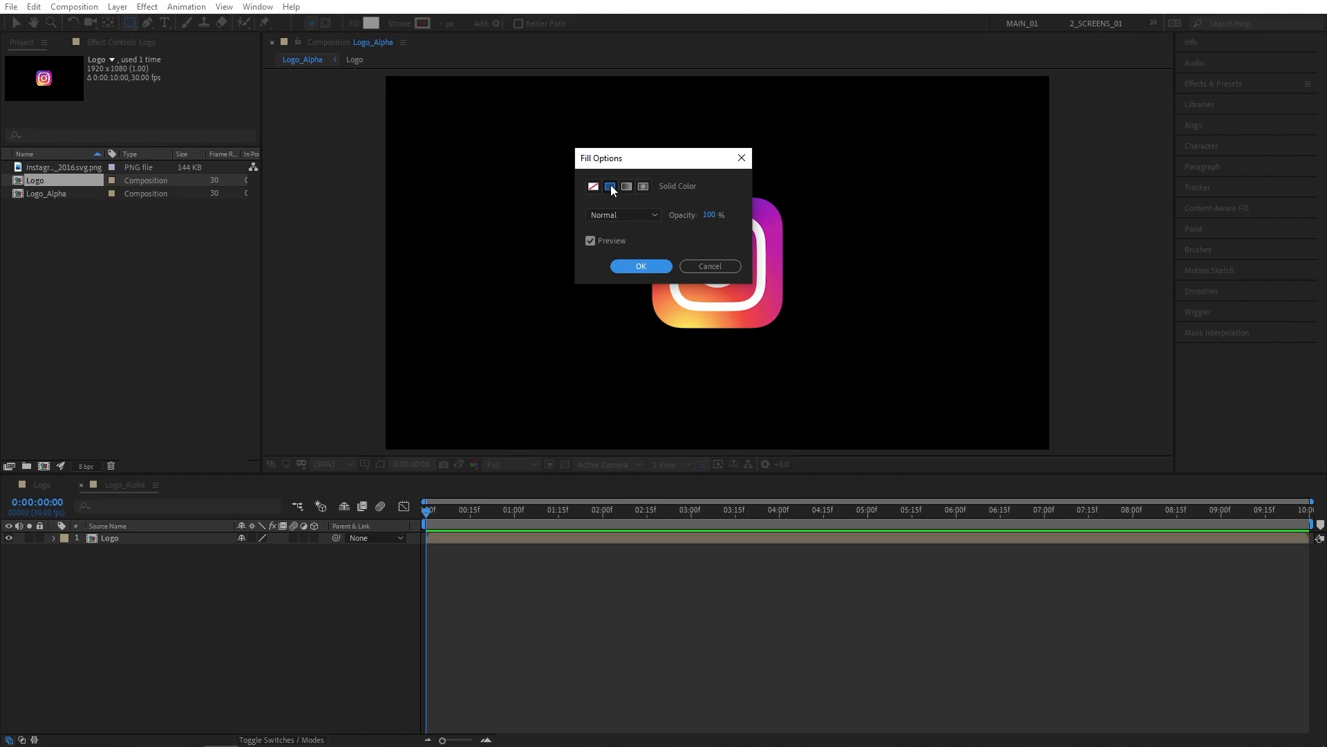
{"action": "left_click", "coordinate": [637, 267]}
{"action": "left_click", "coordinate": [400, 23]}
{"action": "left_click", "coordinate": [643, 265]}
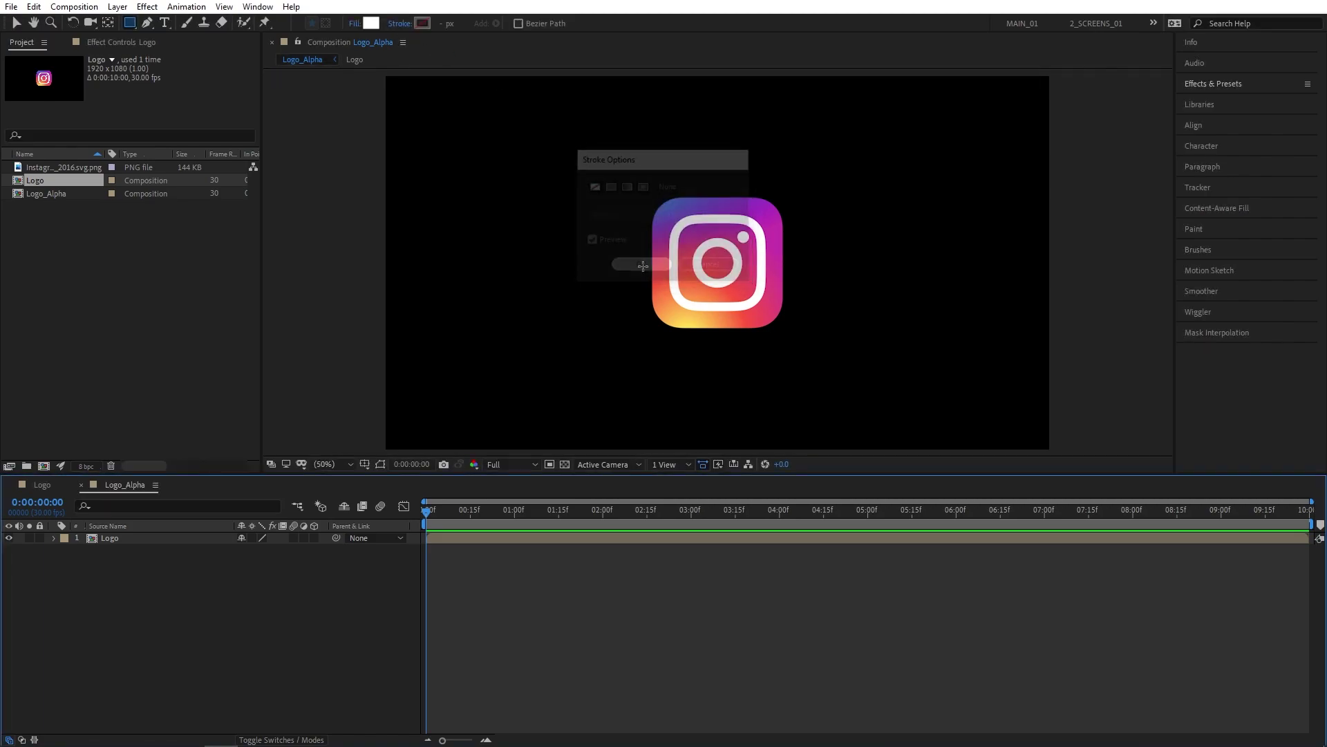
Draw a full-comp white rectangle and move it up to the top of the frame.
{"action": "double_click", "coordinate": [131, 23]}
{"action": "key", "text": "v"}
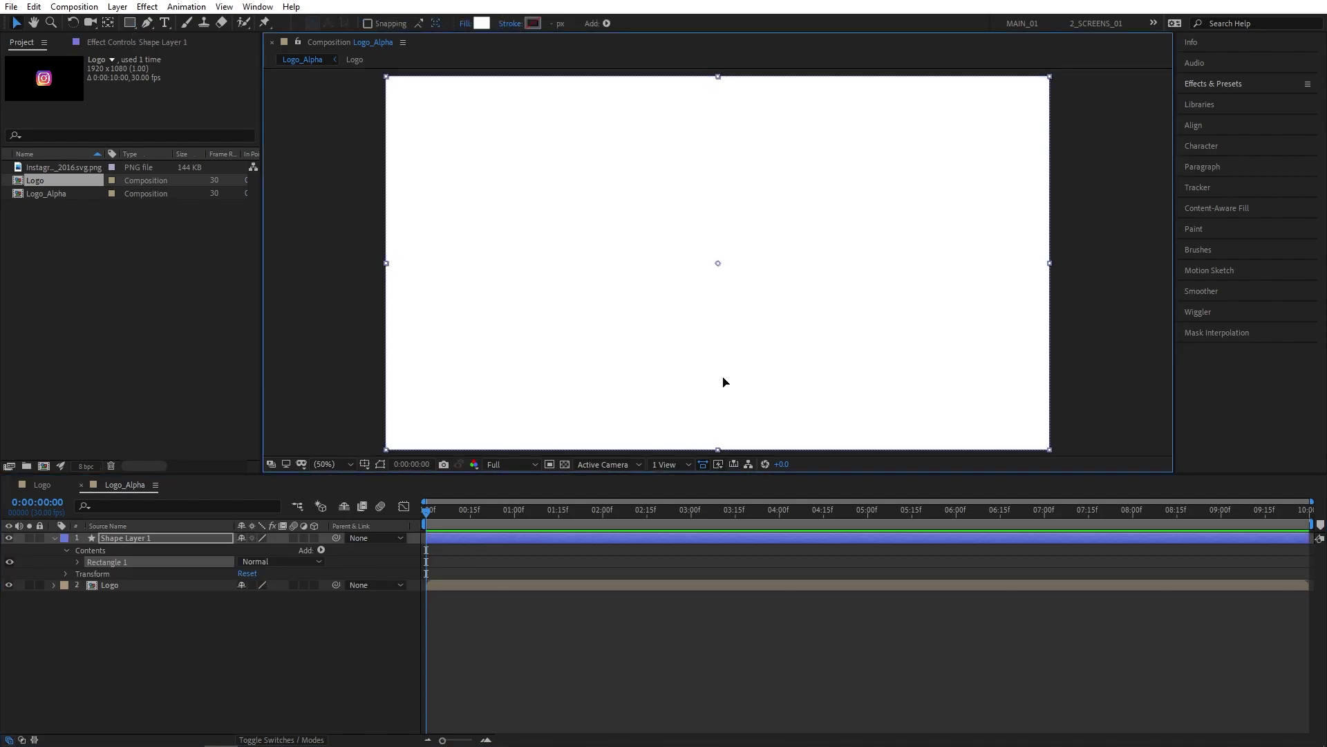
{"action": "left_click_drag", "start_coordinate": [723, 379], "coordinate": [726, 128]}
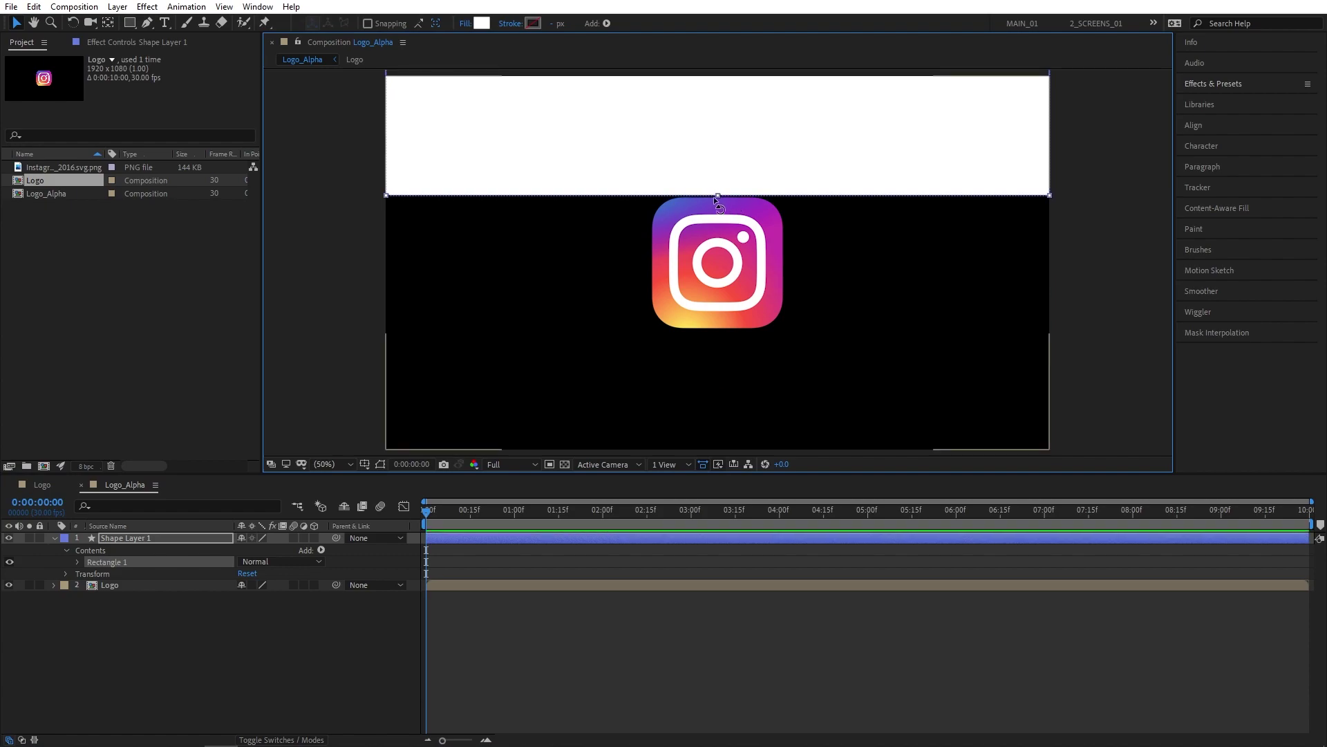
Apply Turbulent Displace to Shape Layer 1 with Complexity 10 and Size 75.
{"action": "left_click", "coordinate": [1214, 88]}
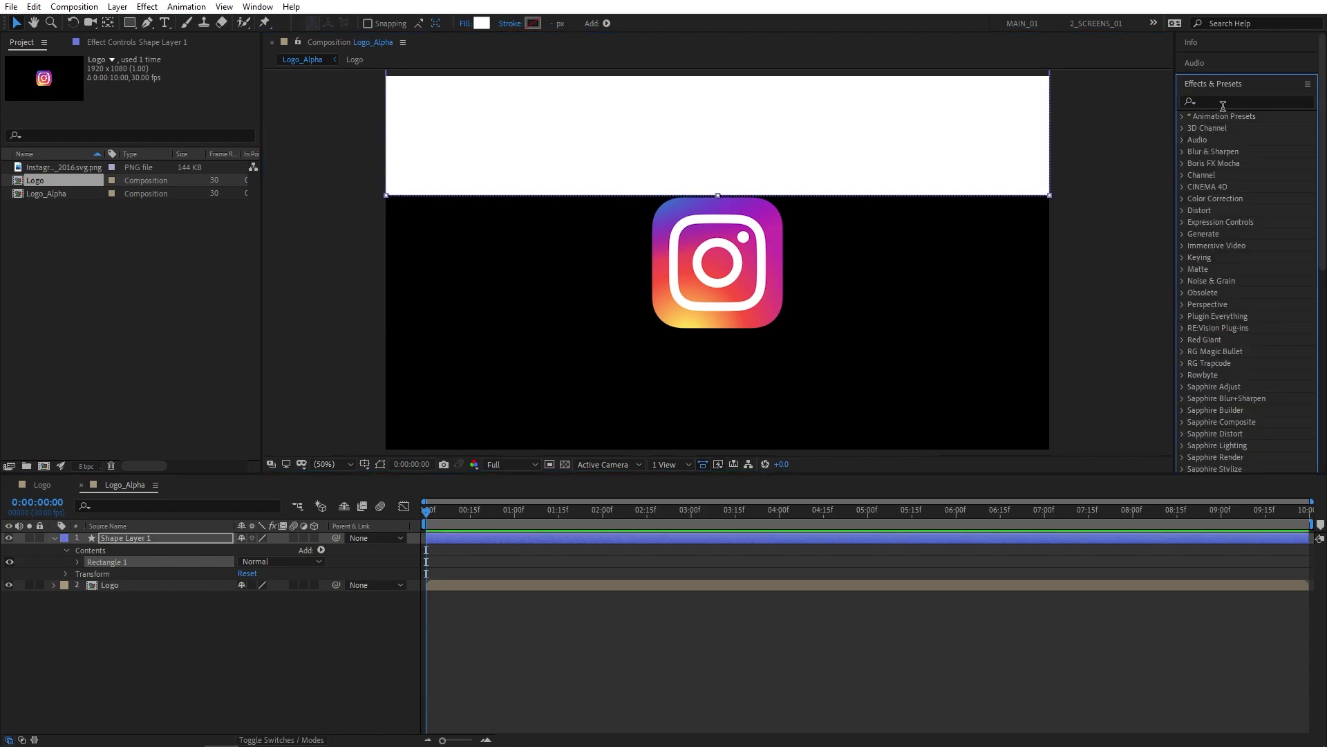
{"action": "left_click", "coordinate": [1226, 102]}
{"action": "type", "text": "turbu"}
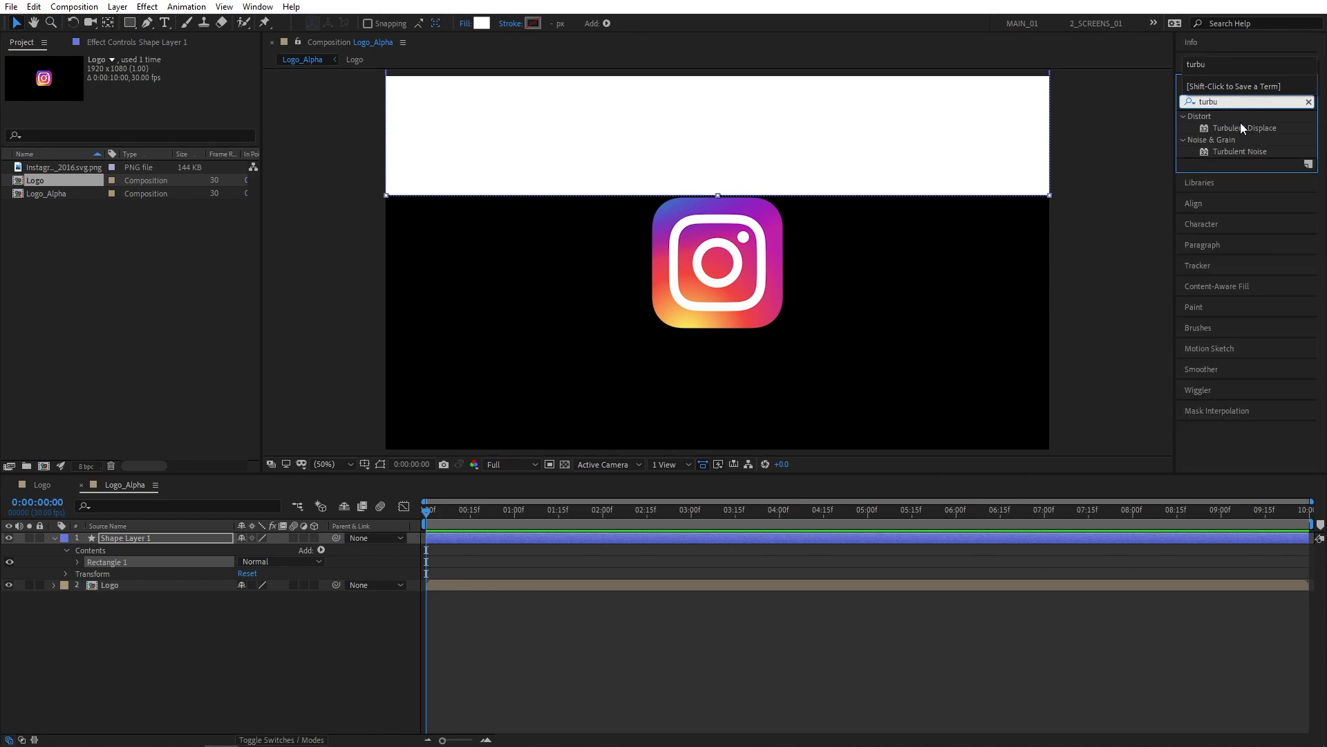
{"action": "left_click_drag", "start_coordinate": [1244, 128], "coordinate": [930, 257]}
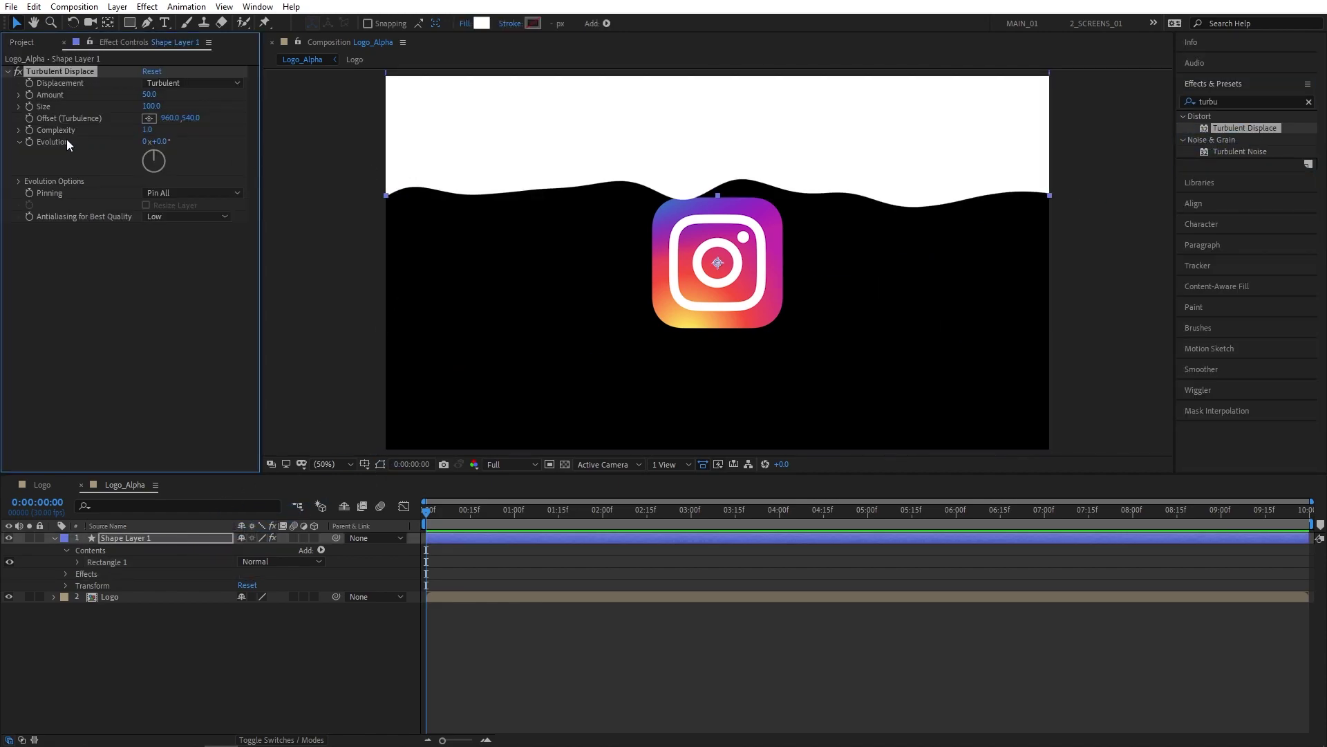
{"action": "left_click_drag", "start_coordinate": [148, 130], "coordinate": [272, 134]}
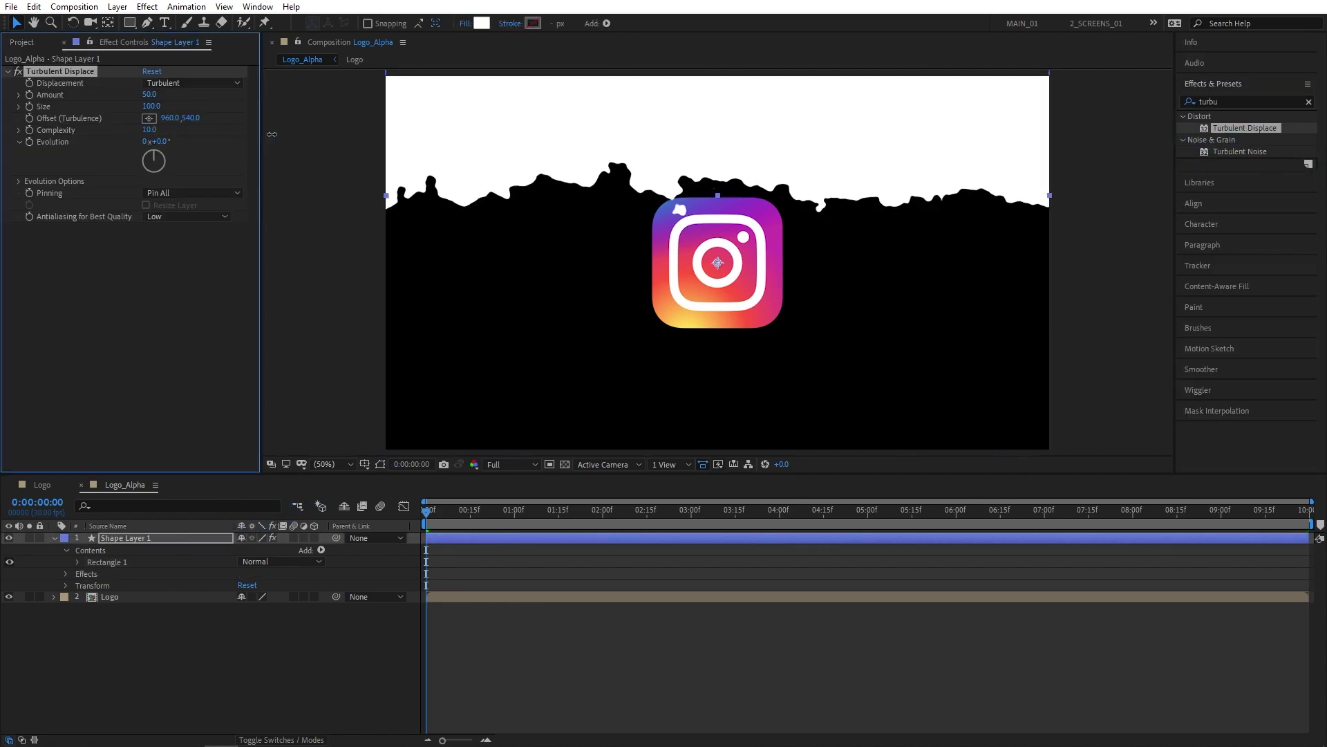
{"action": "left_click", "coordinate": [151, 106]}
{"action": "type", "text": "75"}
{"action": "key", "text": "Return"}
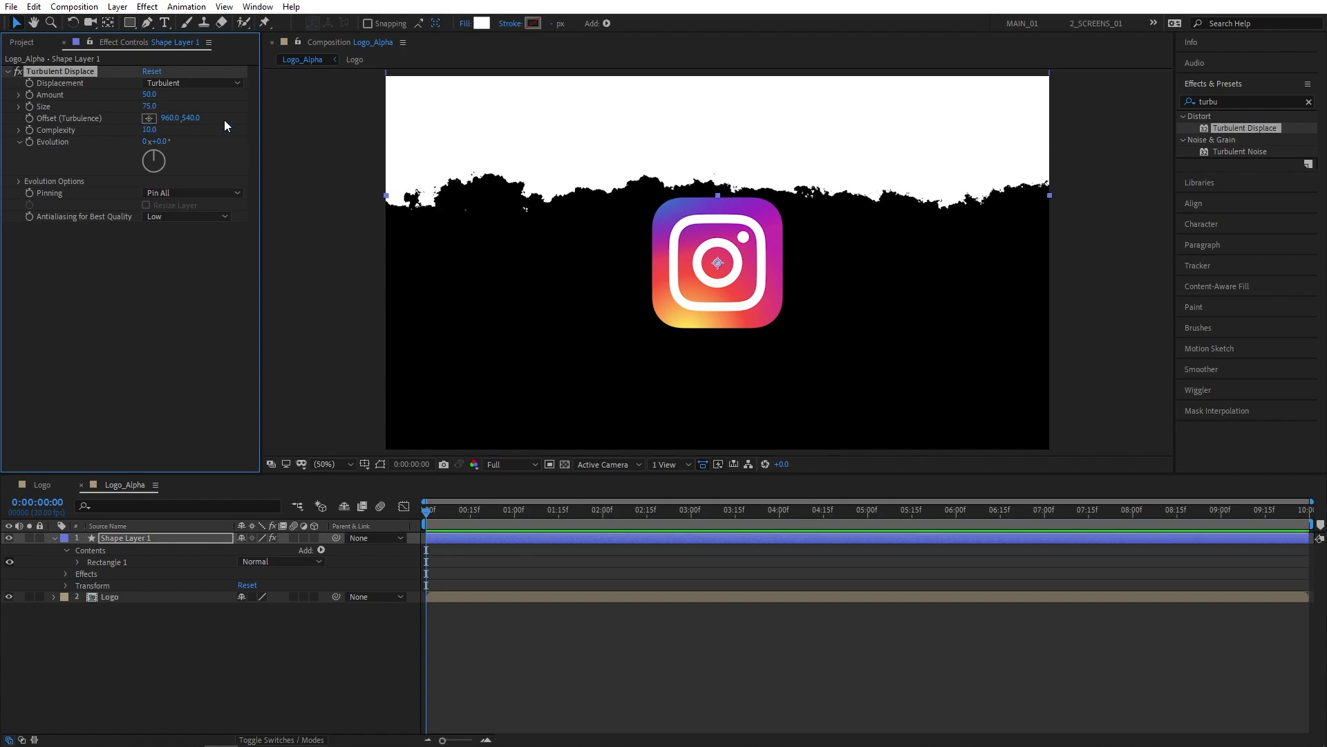
{"action": "key", "text": "p"}
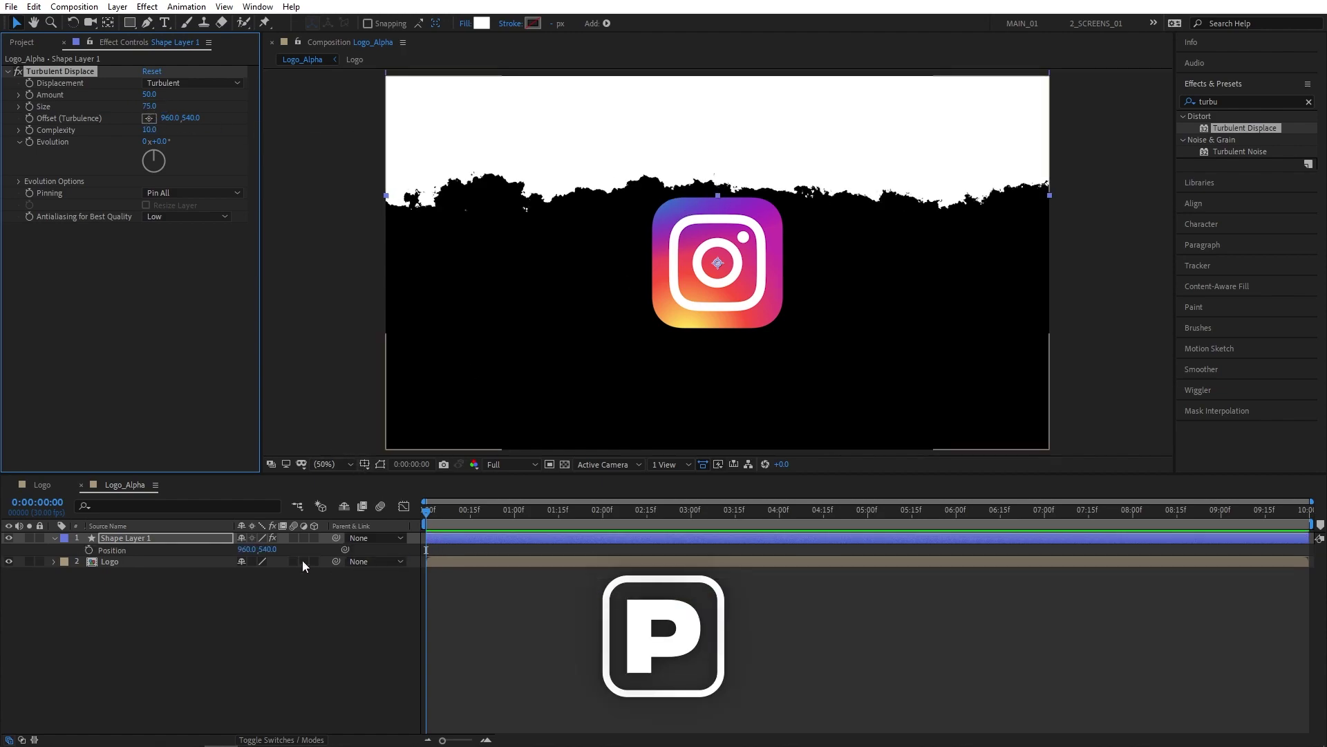
Keyframe the shape's Position at 0f, then drag it to the frame bottom at 5:00.
{"action": "left_click", "coordinate": [88, 549]}
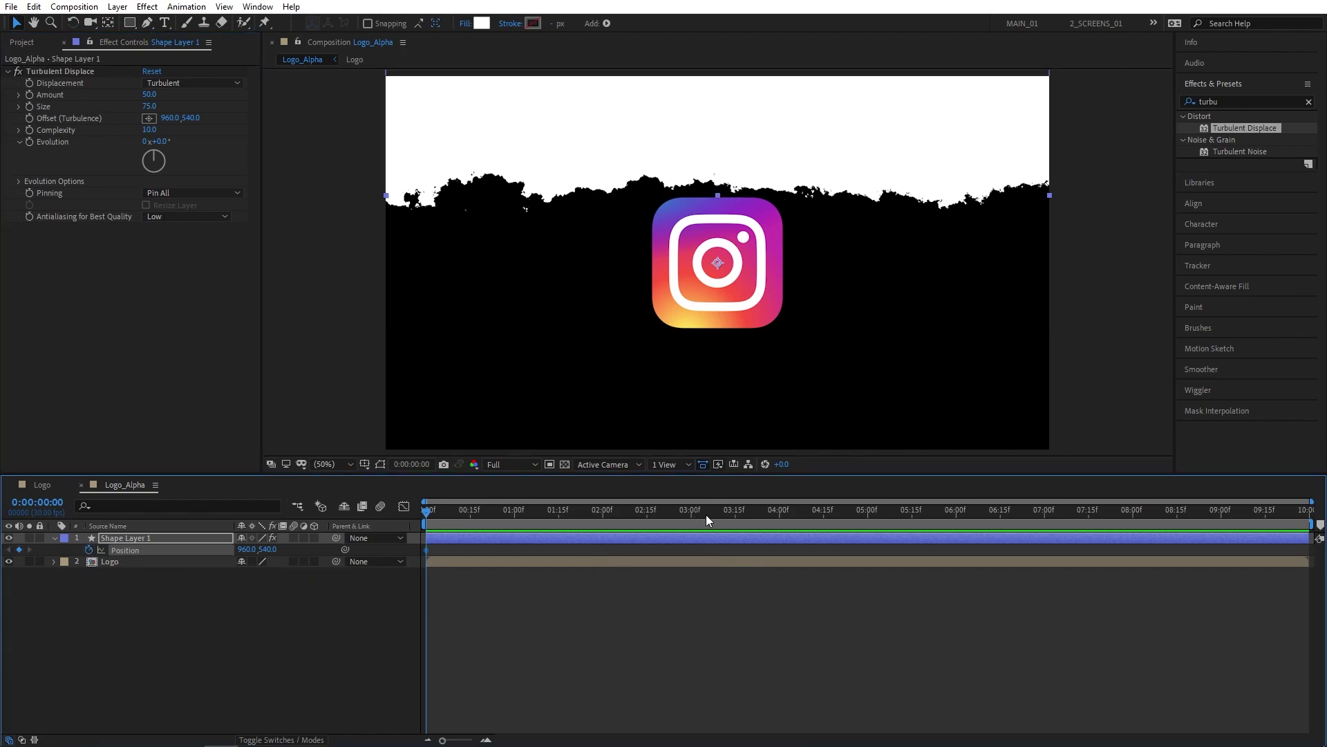
{"action": "left_click", "coordinate": [866, 517]}
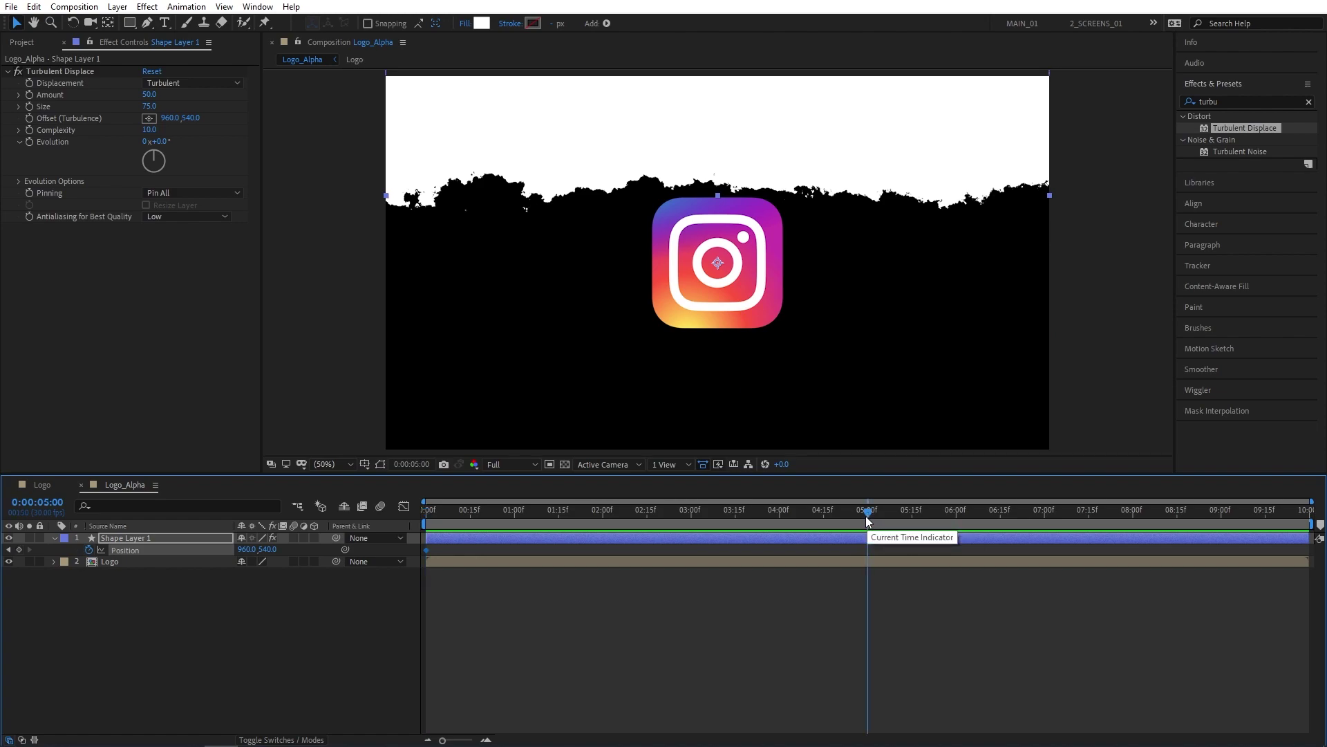
{"action": "left_click_drag", "start_coordinate": [813, 148], "coordinate": [810, 292]}
{"action": "left_click", "coordinate": [724, 518]}
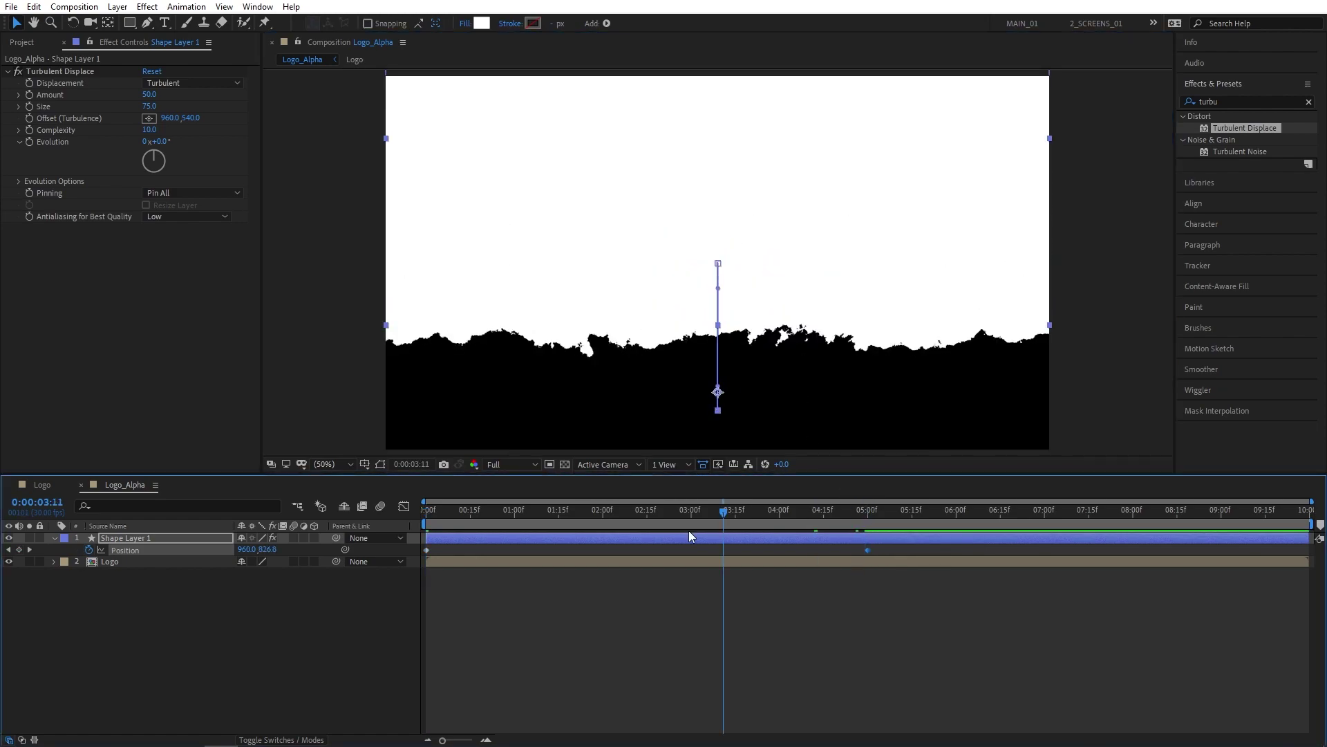
Set the Logo layer's track matte to Alpha Matte 'Shape Layer 1'.
{"action": "left_click", "coordinate": [287, 727]}
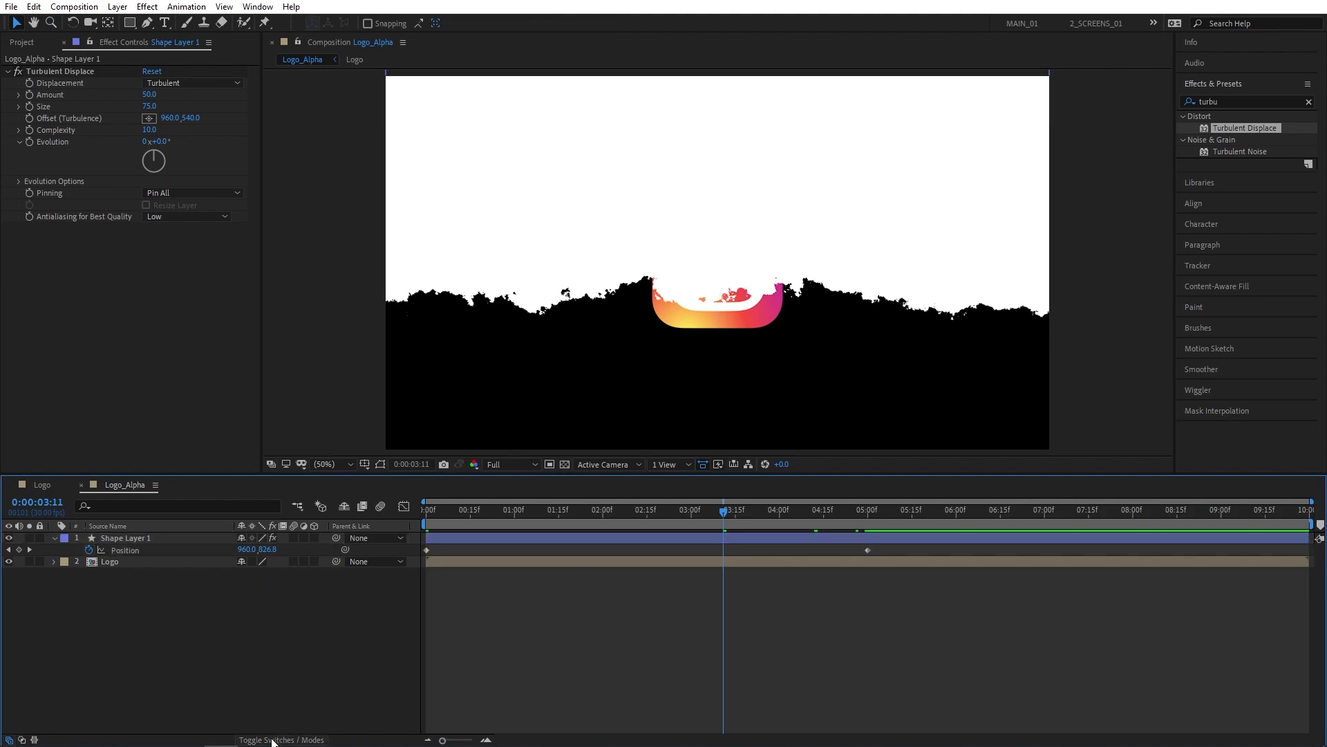
{"action": "left_click", "coordinate": [273, 740]}
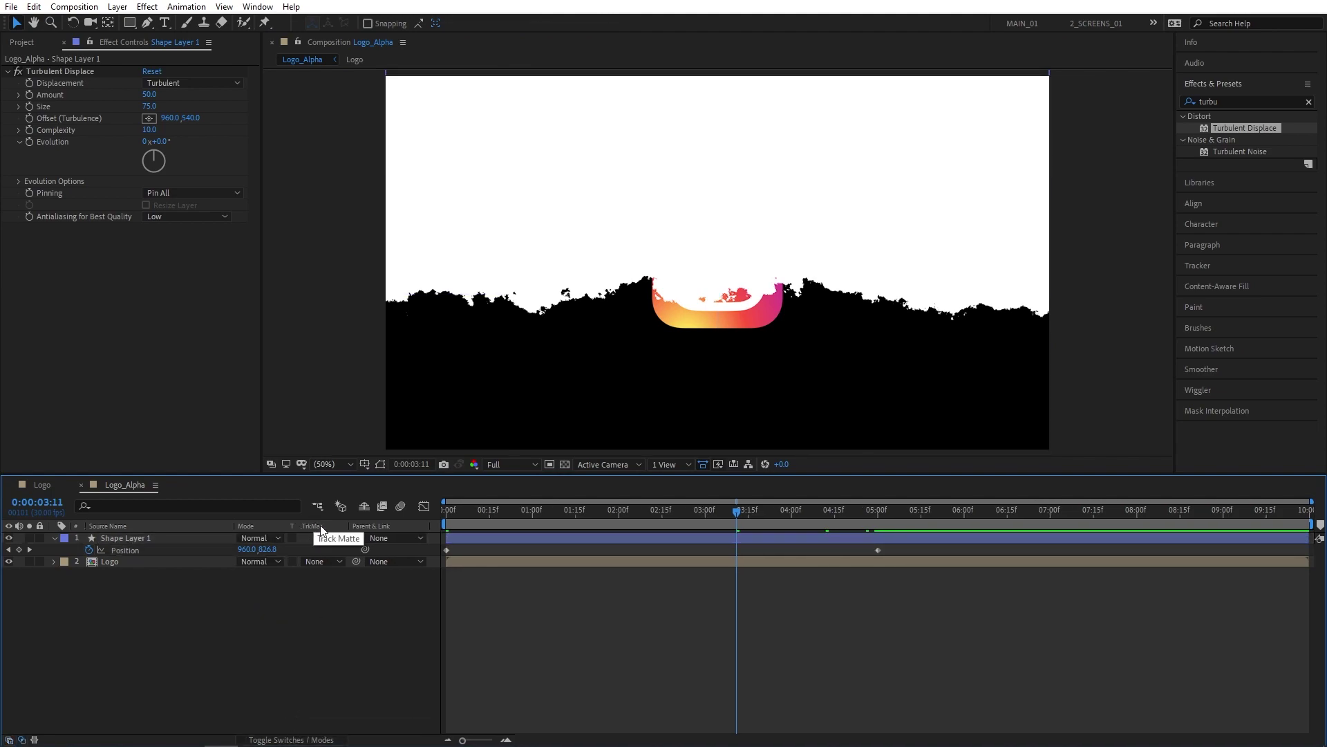
{"action": "left_click", "coordinate": [321, 563]}
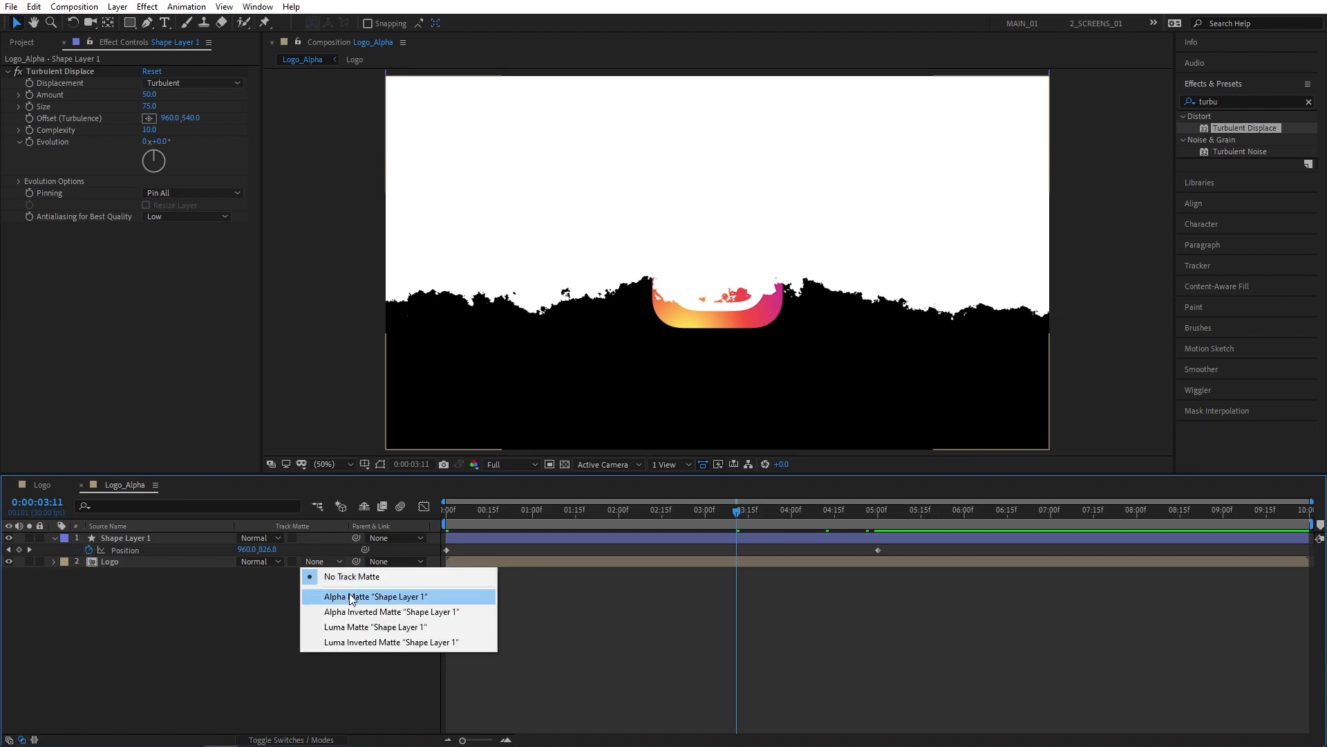
{"action": "left_click", "coordinate": [356, 597]}
{"action": "left_click_drag", "start_coordinate": [622, 515], "coordinate": [593, 510]}
Pre-compose Shape Layer 1 into a precomp named Turbulent_Shape.
{"action": "right_click", "coordinate": [131, 537]}
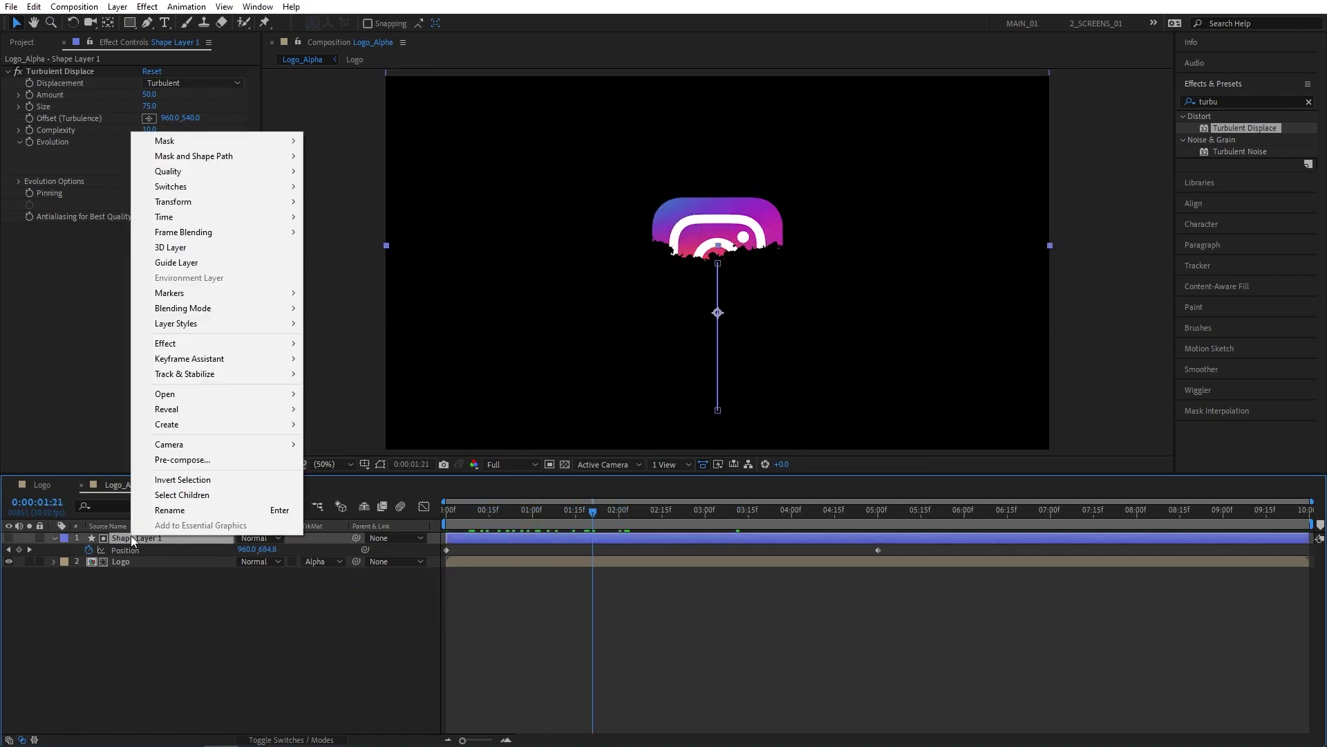
{"action": "left_click", "coordinate": [192, 460]}
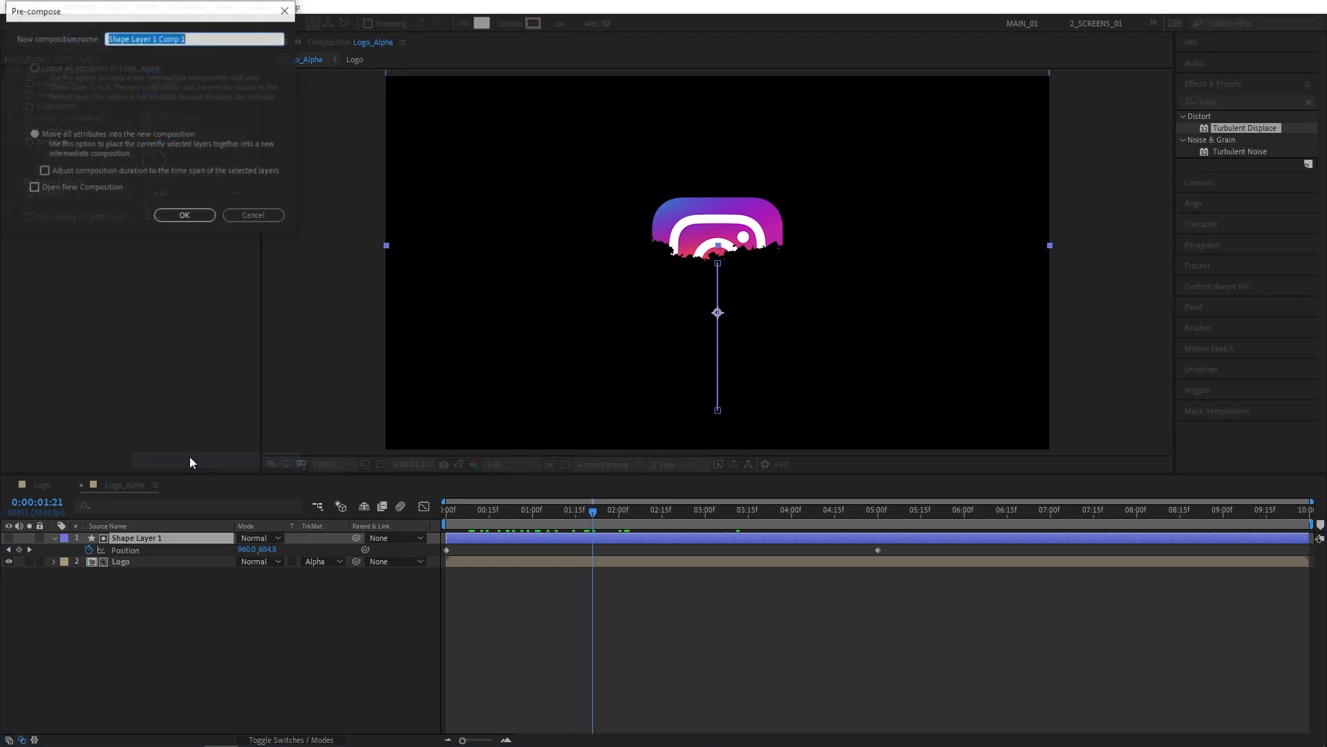
{"action": "type", "text": "Turbulent_Shape"}
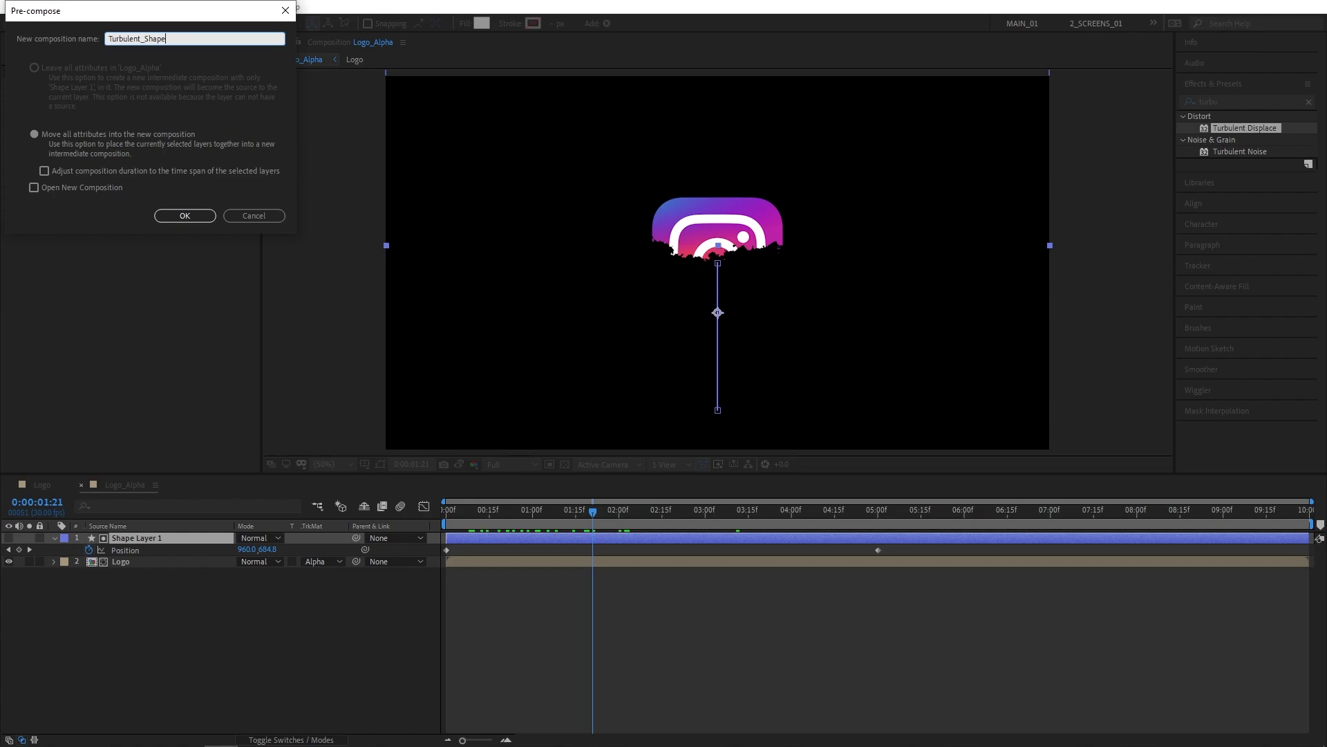
{"action": "left_click", "coordinate": [185, 220]}
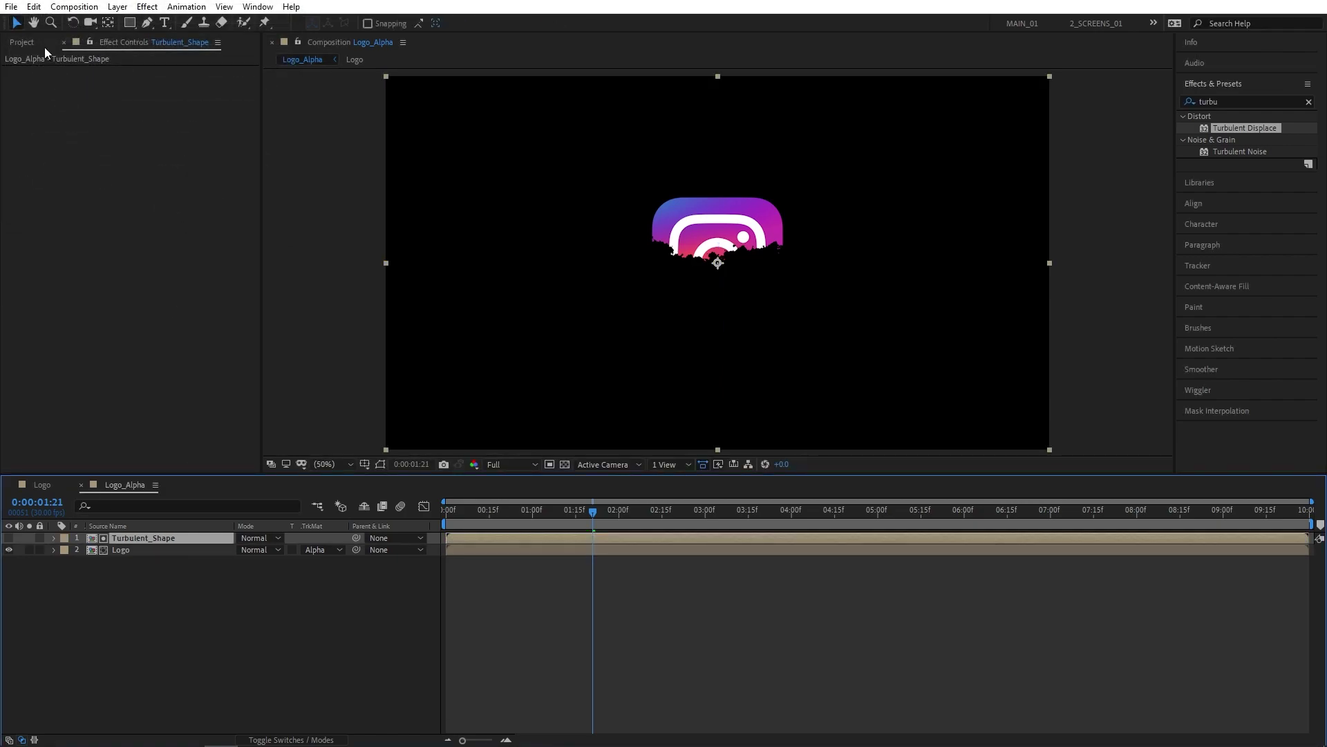
Start a new composition from the Project panel and edit its name.
{"action": "left_click", "coordinate": [22, 42]}
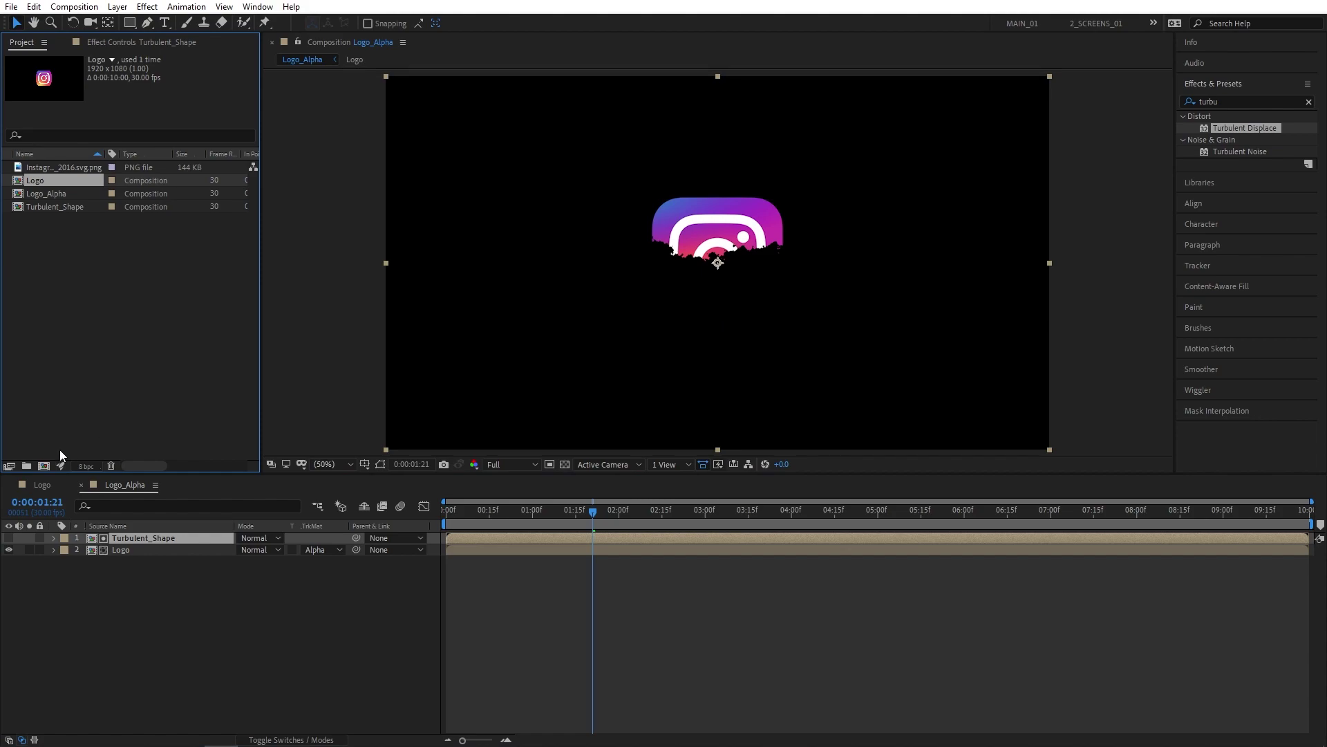
{"action": "left_click", "coordinate": [43, 467]}
{"action": "left_click", "coordinate": [187, 55]}
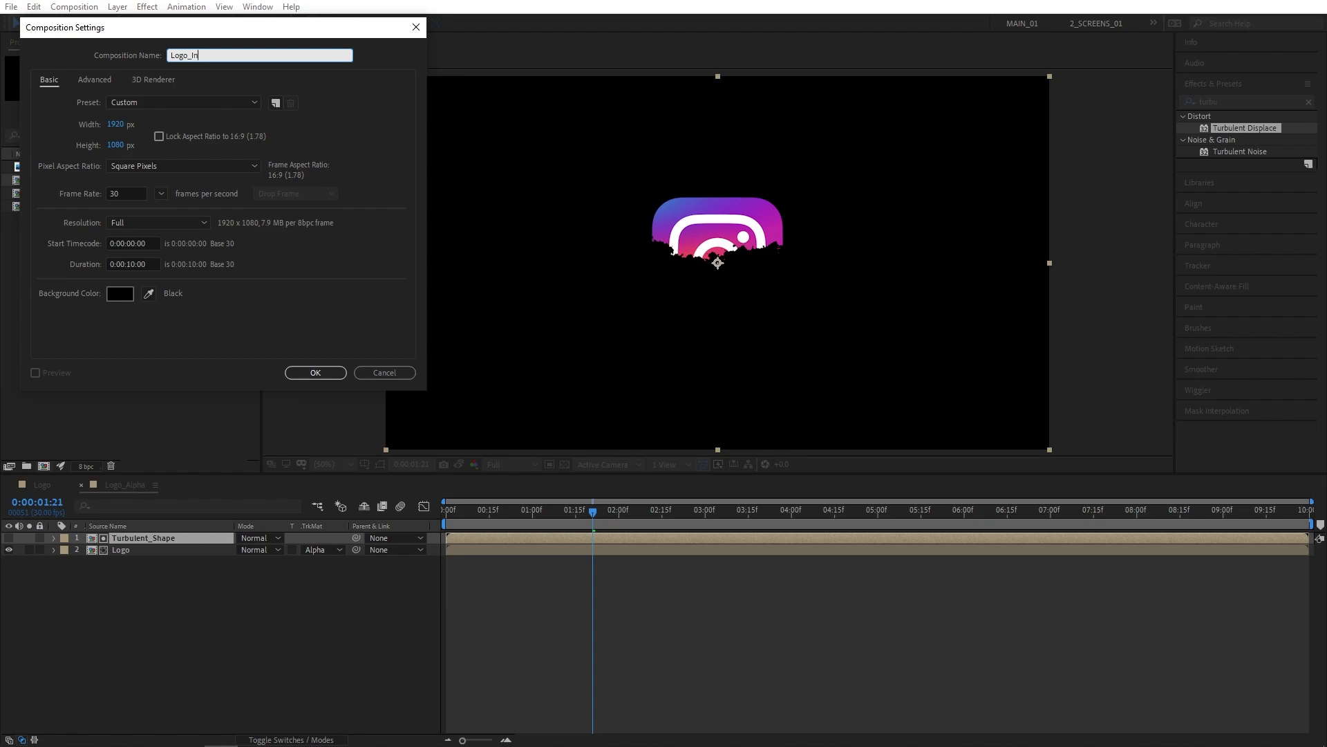
Create the Logo_Invert comp with Logo and Turbulent_Shape stacked above it.
{"action": "type", "text": "_Invert"}
{"action": "key", "text": "Return"}
{"action": "left_click_drag", "start_coordinate": [54, 182], "coordinate": [143, 594]}
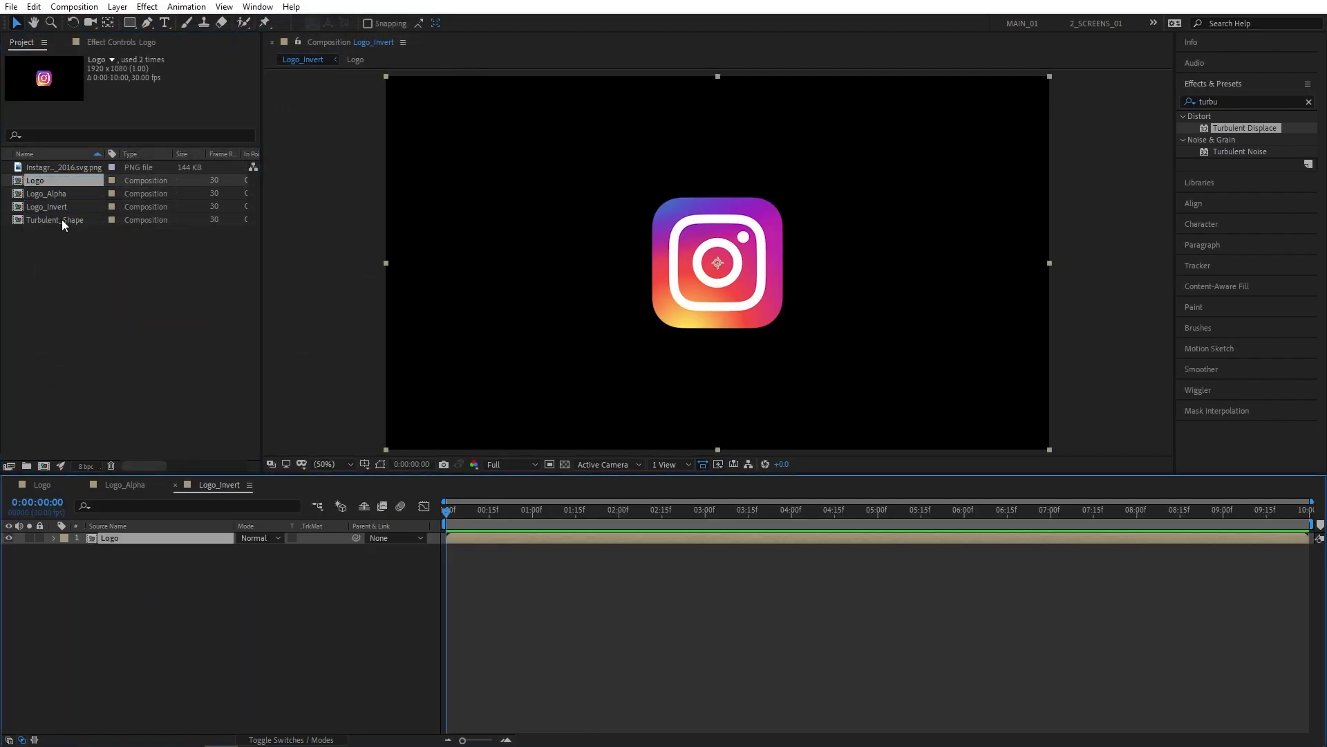
{"action": "left_click_drag", "start_coordinate": [61, 218], "coordinate": [139, 534]}
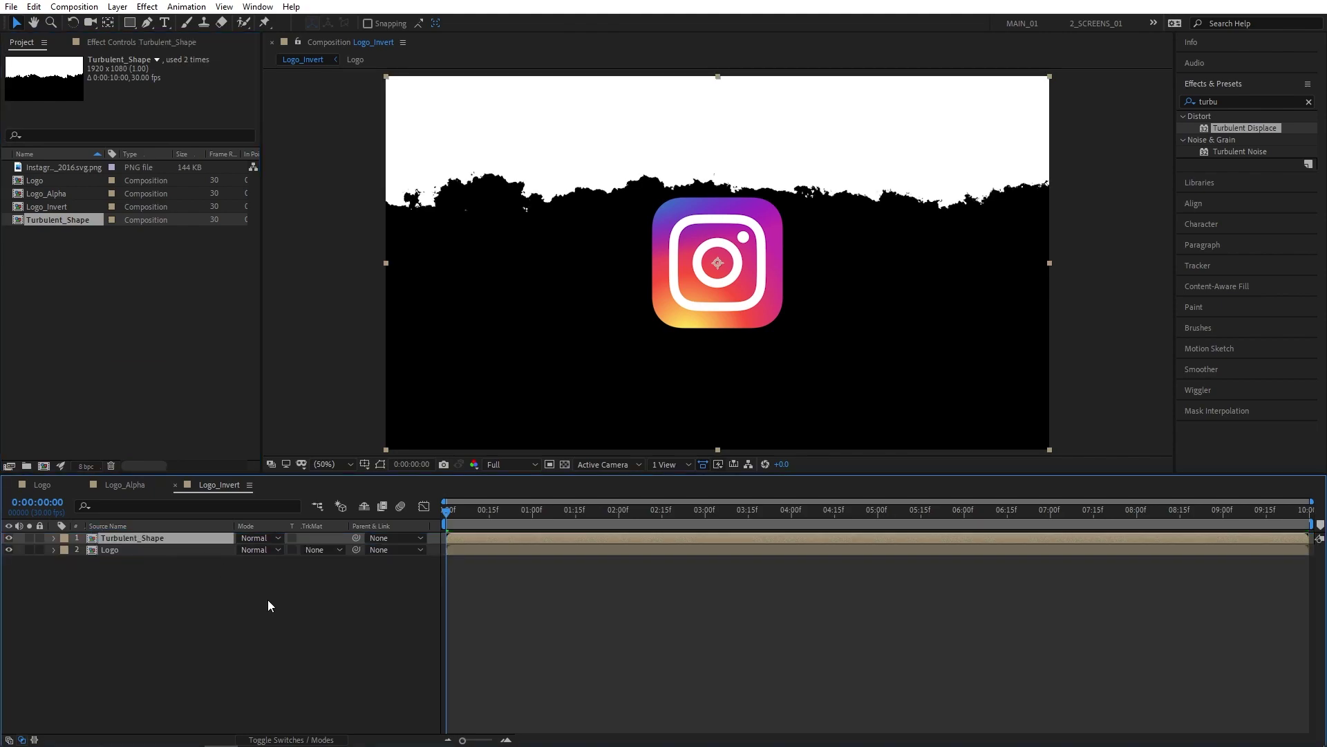
Set Logo's track matte to Alpha Inverted Matte from Turbulent_Shape.
{"action": "left_click", "coordinate": [330, 553]}
{"action": "left_click", "coordinate": [415, 599]}
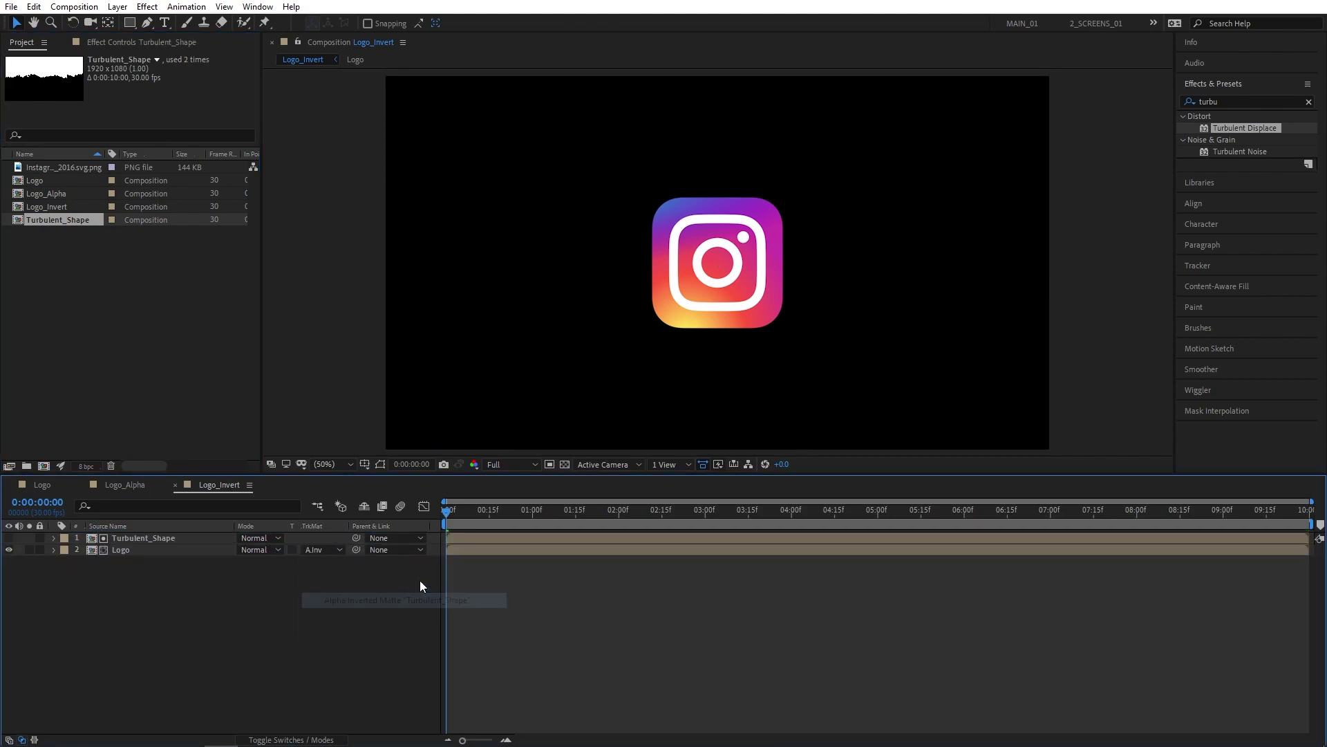
{"action": "left_click_drag", "start_coordinate": [462, 512], "coordinate": [516, 529]}
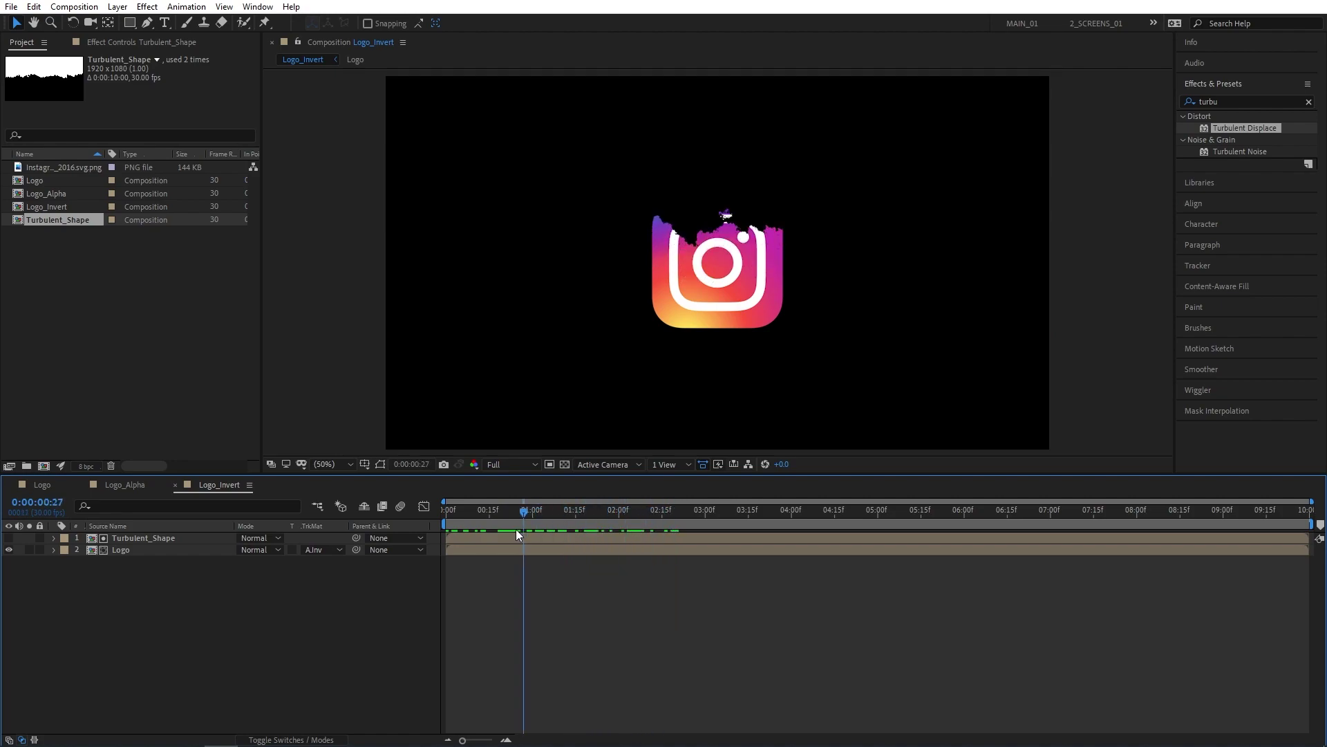
Create the Logo_Stripe comp and add Logo_Alpha to it.
{"action": "left_click", "coordinate": [135, 368]}
{"action": "left_click", "coordinate": [44, 466]}
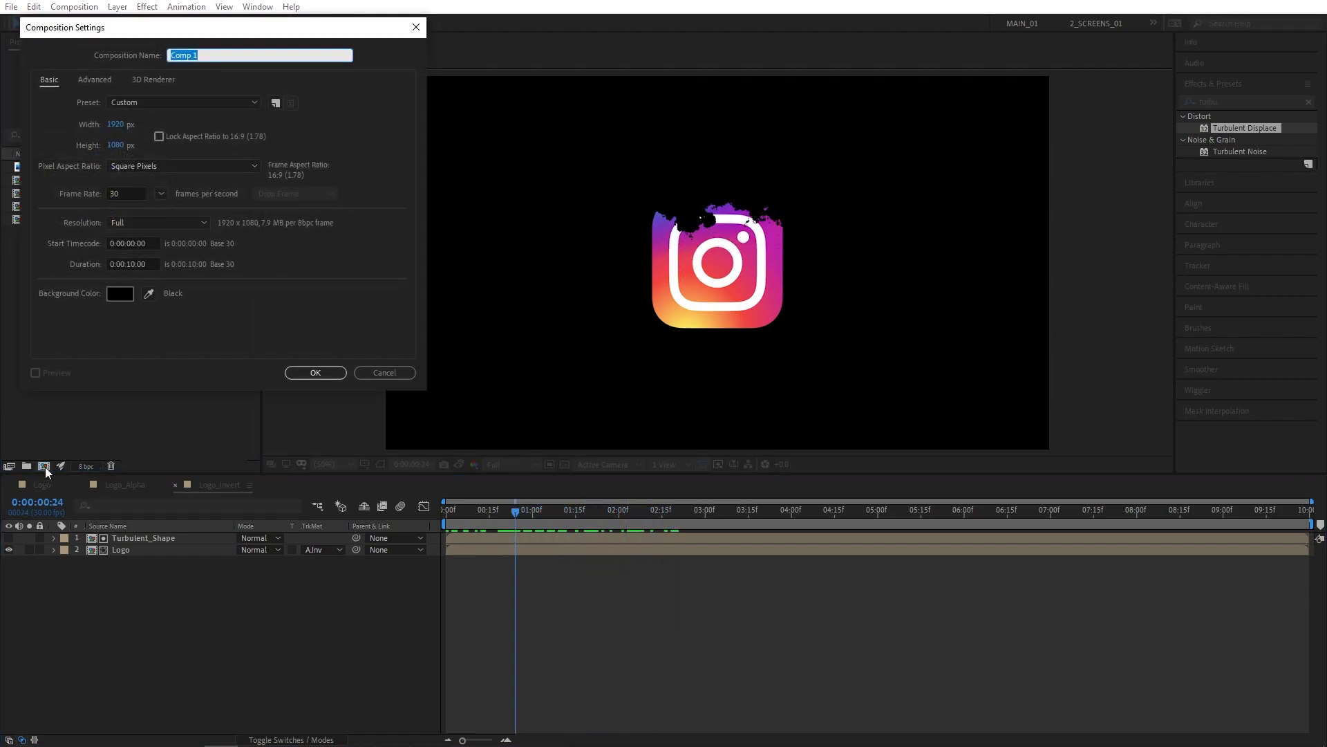
{"action": "type", "text": "Logo_Stripe"}
{"action": "key", "text": "Return"}
{"action": "left_click_drag", "start_coordinate": [33, 193], "coordinate": [137, 554]}
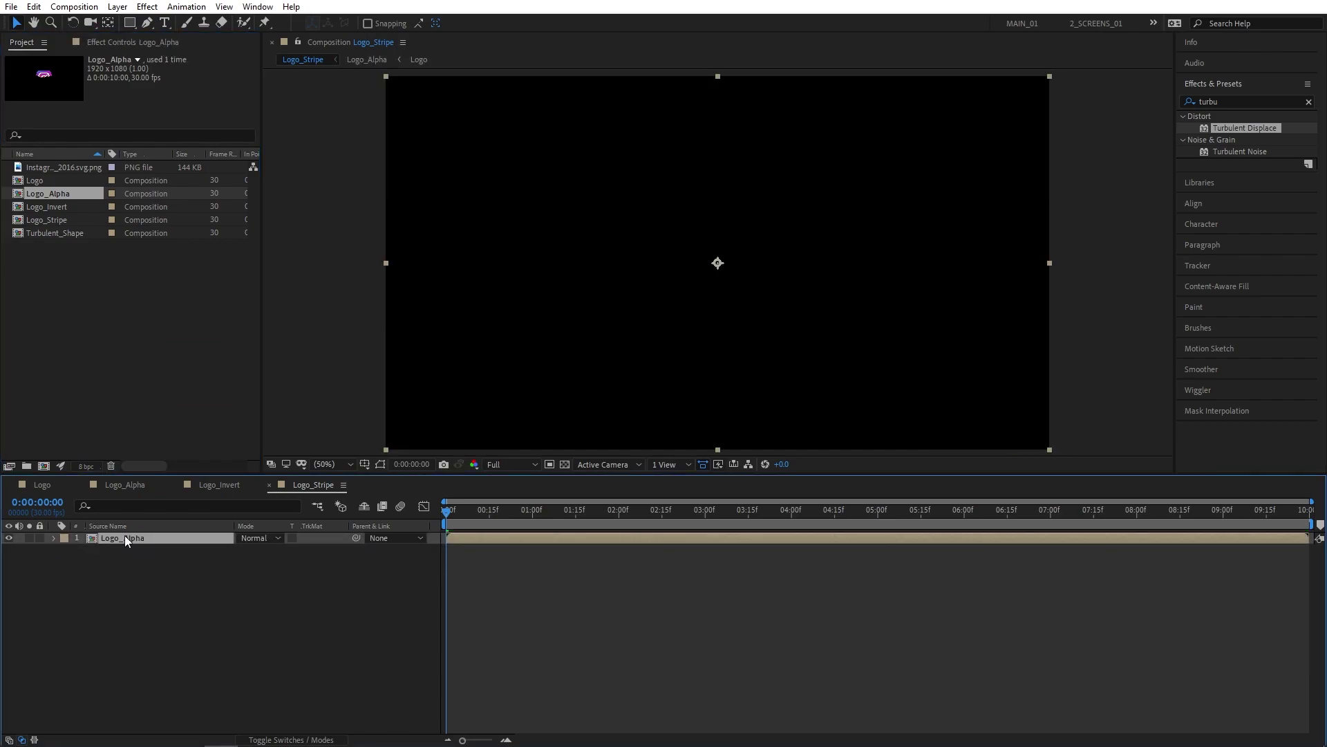
Duplicate the Logo_Alpha layer and shift the second copy slightly earlier in time.
{"action": "key", "text": "ctrl+d"}
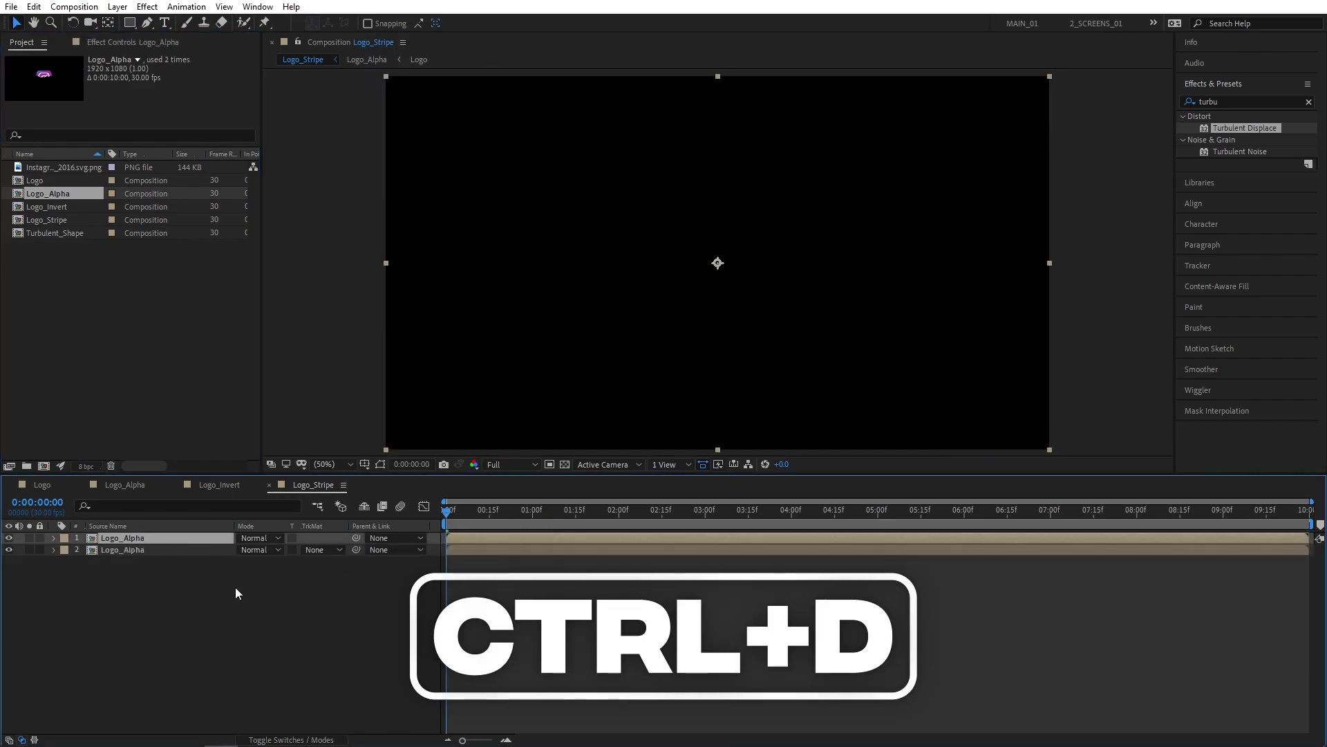
{"action": "left_click", "coordinate": [235, 592]}
{"action": "left_click", "coordinate": [156, 550]}
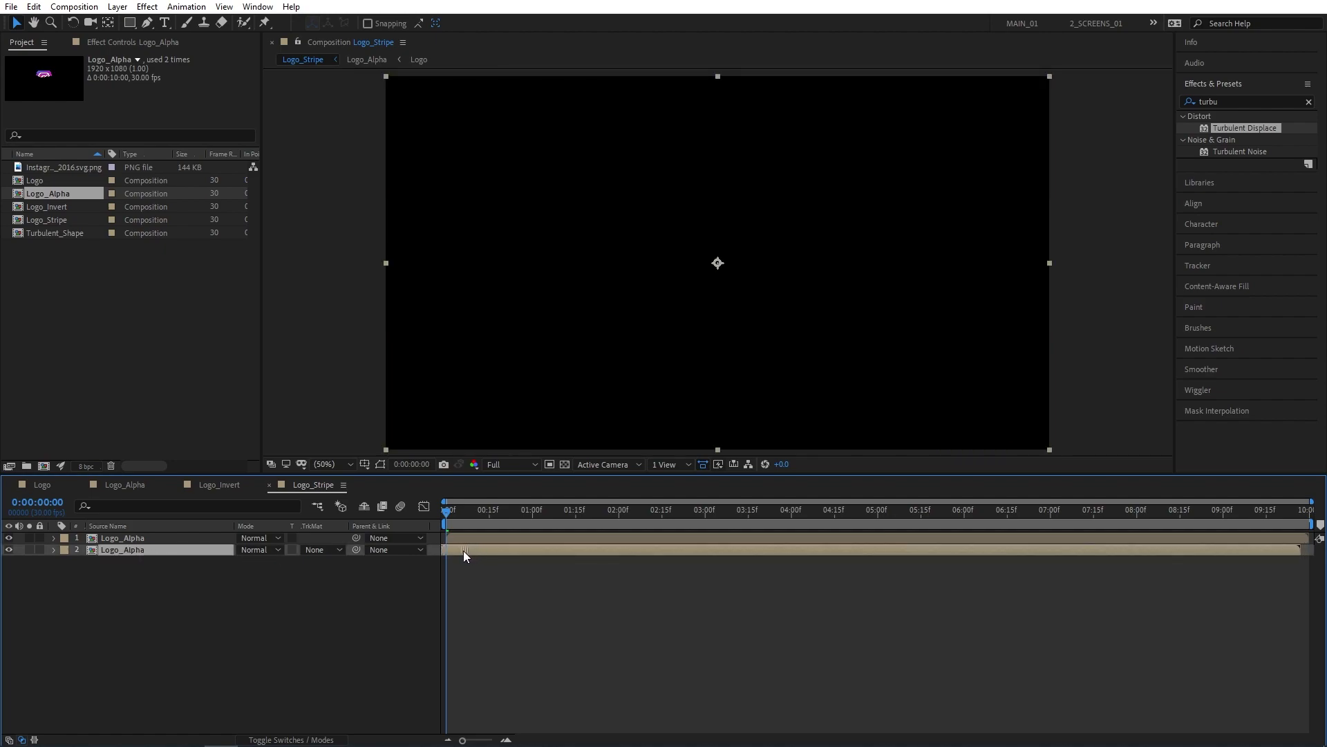
{"action": "left_click_drag", "start_coordinate": [463, 550], "coordinate": [647, 521]}
{"action": "left_click", "coordinate": [458, 517]}
Set layer 2 to Alpha Inverted Matte and zoom in on the resulting stripe.
{"action": "left_click", "coordinate": [324, 550]}
{"action": "left_click", "coordinate": [350, 600]}
{"action": "key", "text": "period"}
{"action": "key", "text": "period"}
{"action": "key", "text": "period"}
{"action": "key", "text": "period"}
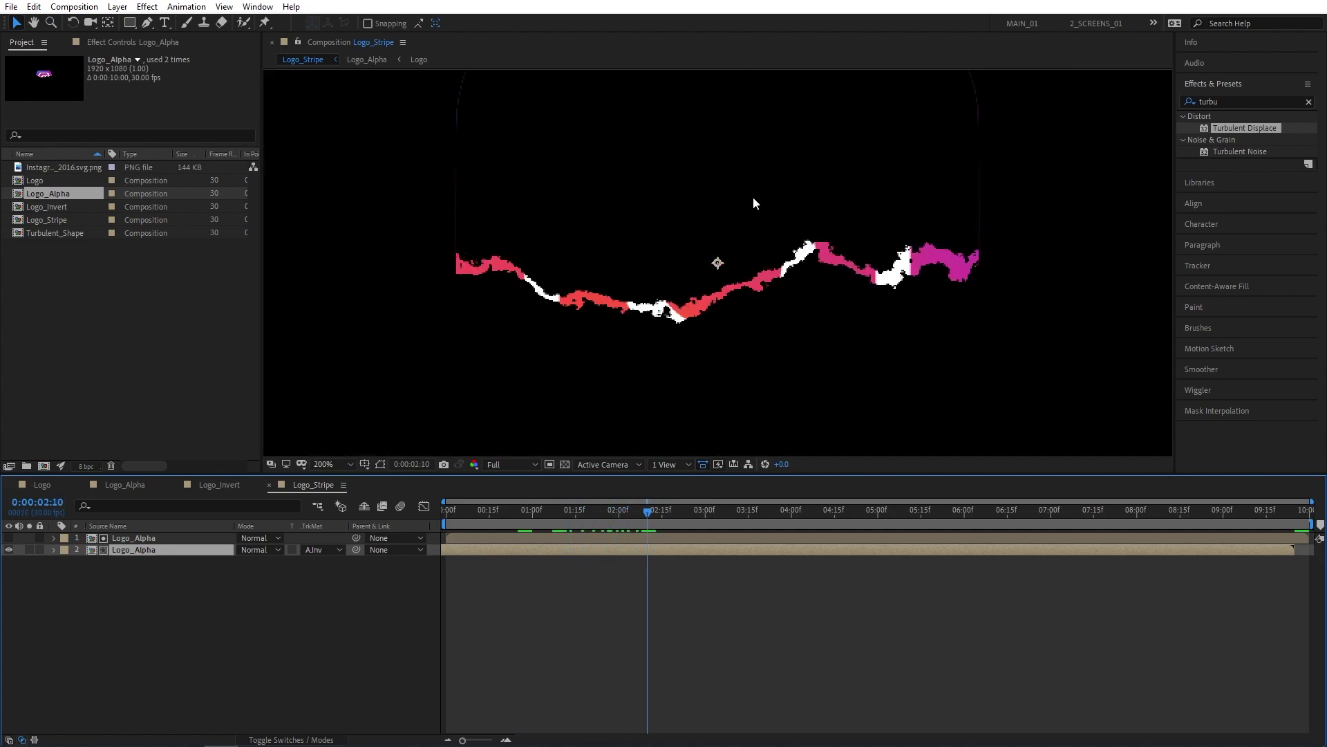
{"action": "left_click_drag", "start_coordinate": [752, 201], "coordinate": [740, 379]}
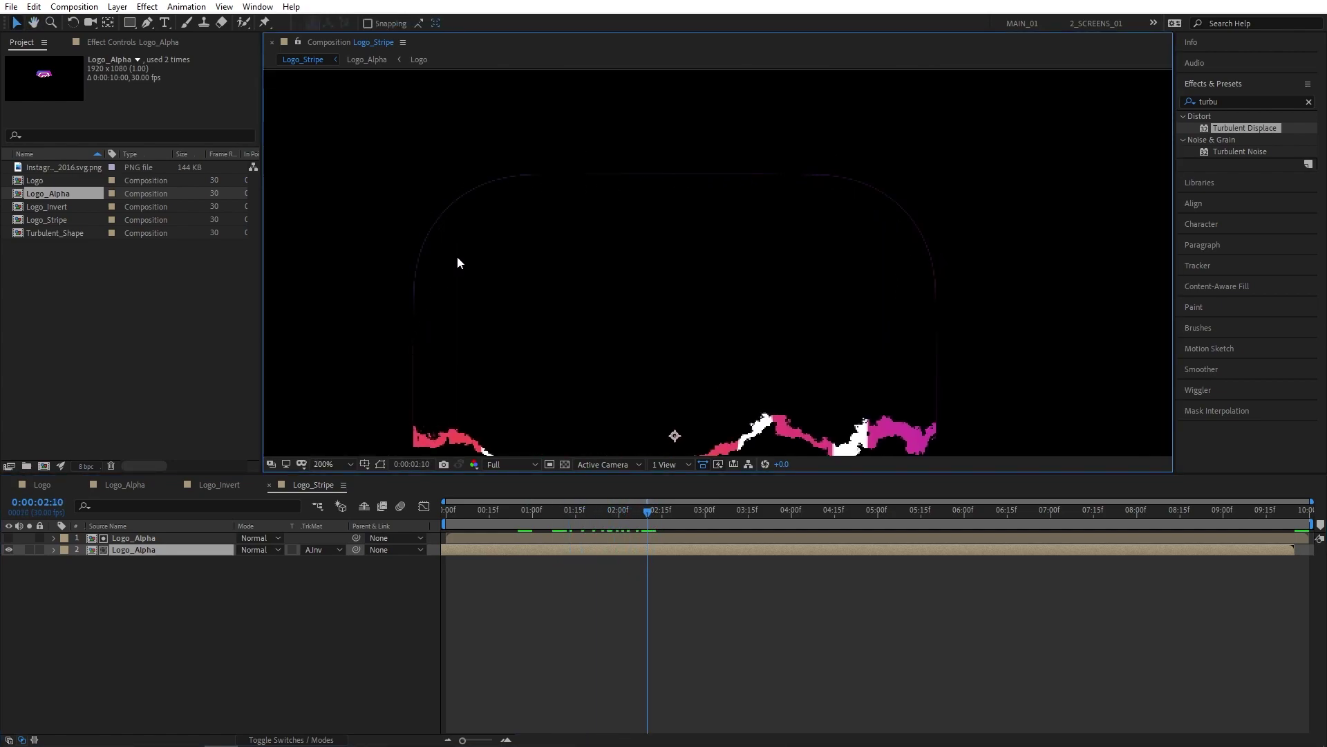
{"action": "key", "text": "ctrl+7"}
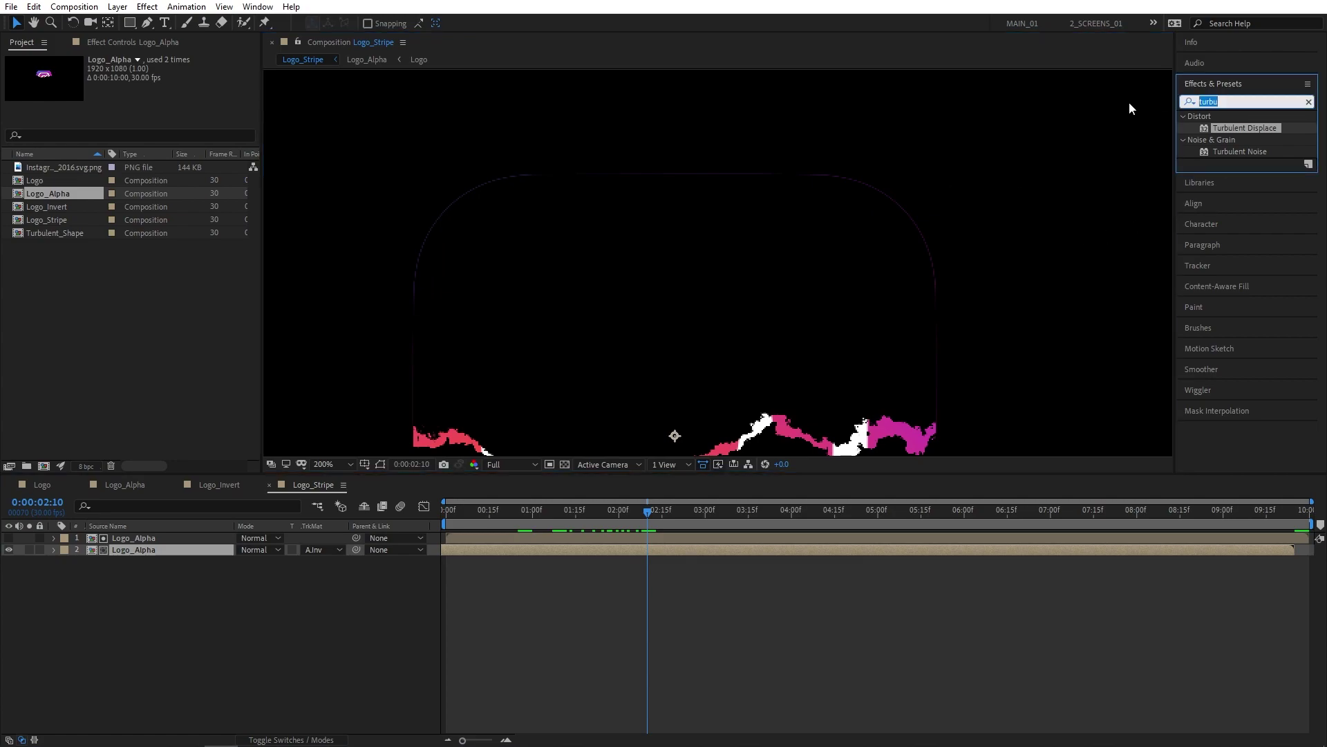
Apply Simple Choker to the top Logo_Alpha layer with Choke Matte -2.00.
{"action": "type", "text": "simp"}
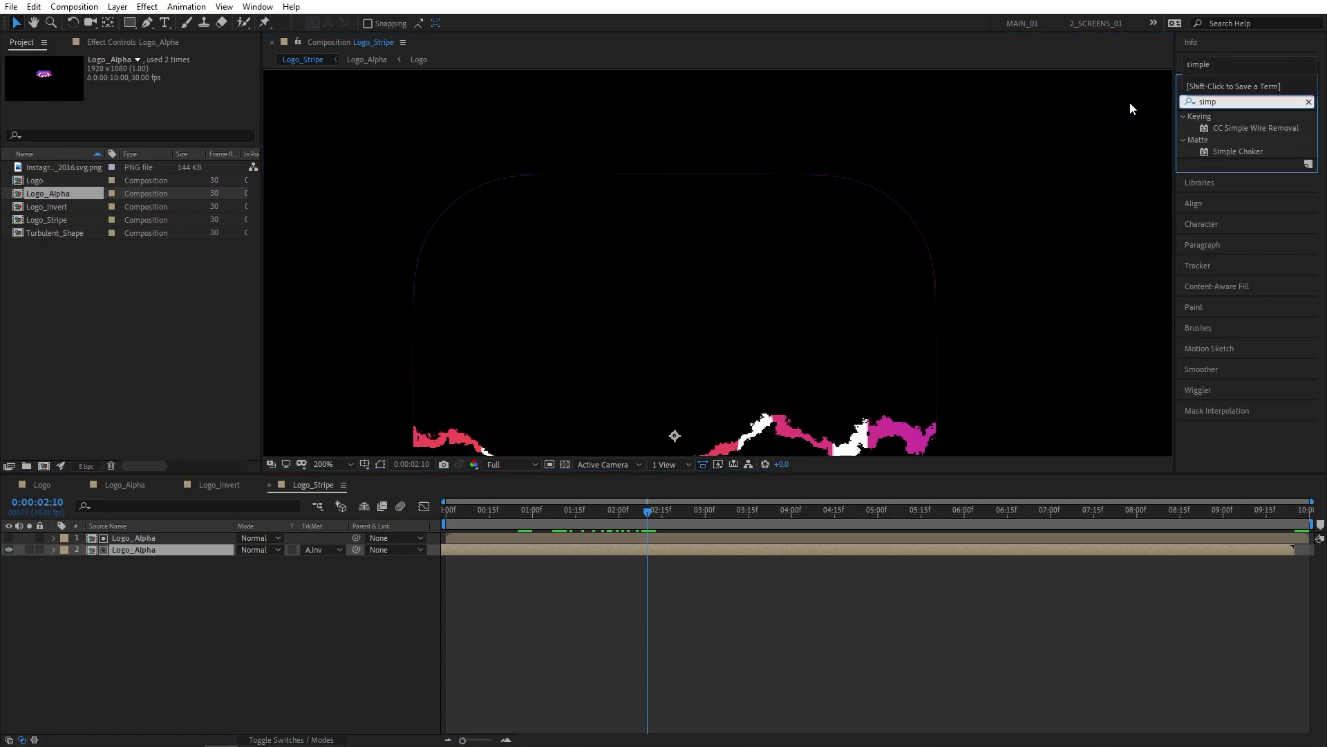
{"action": "left_click_drag", "start_coordinate": [1250, 157], "coordinate": [160, 537]}
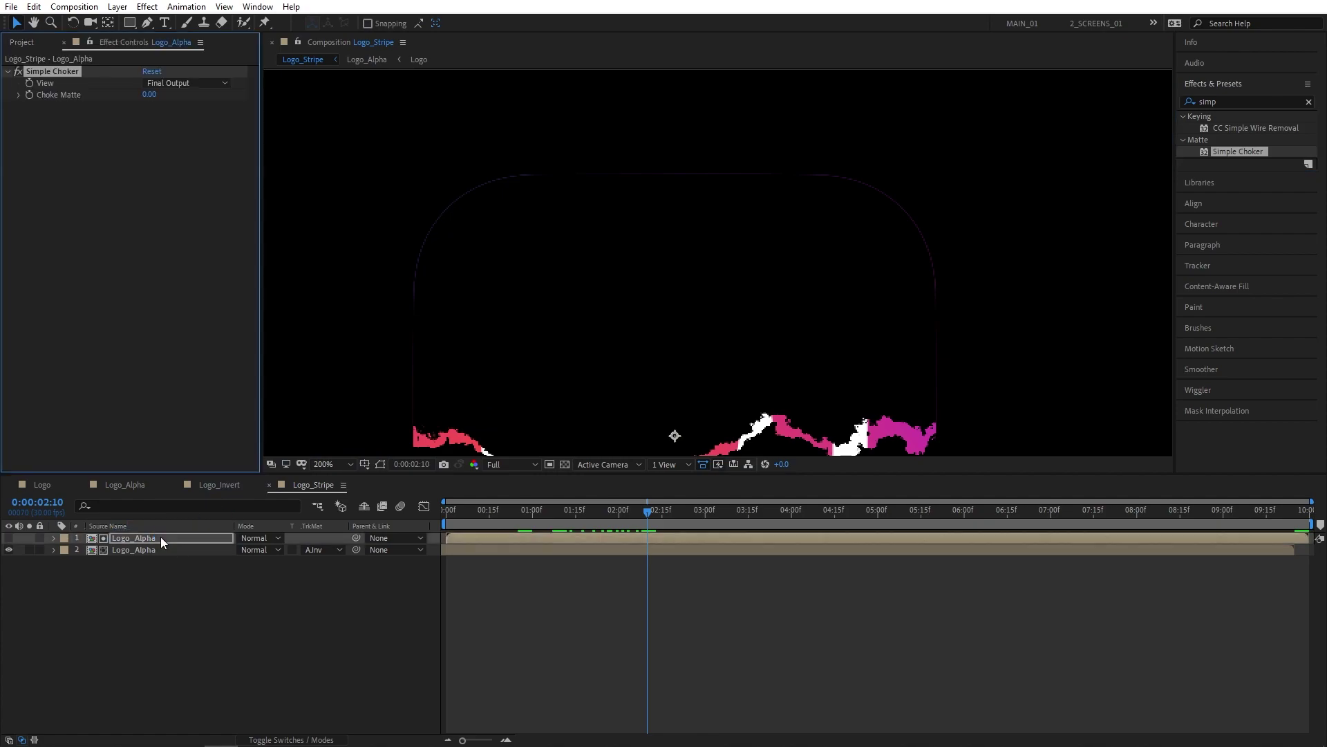
{"action": "left_click", "coordinate": [152, 94]}
{"action": "type", "text": "-2"}
{"action": "key", "text": "Return"}
{"action": "key", "text": "shift+slash"}
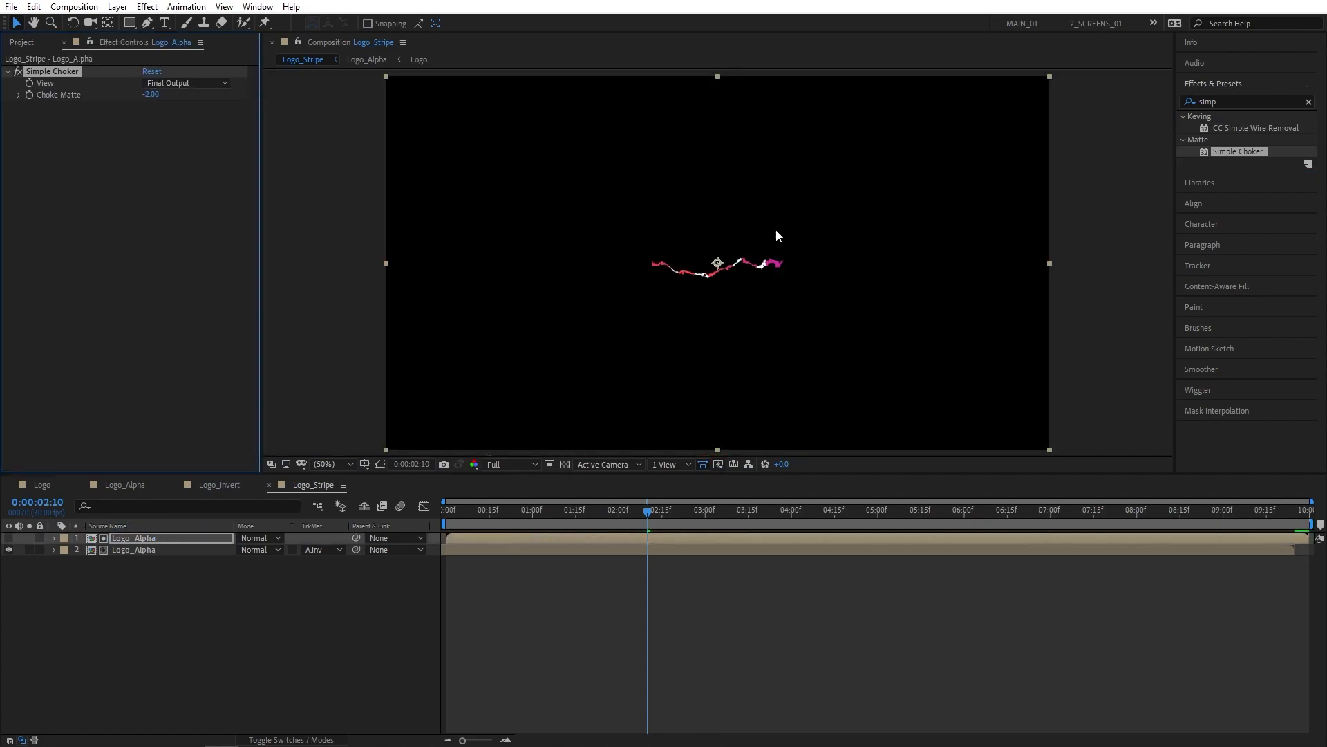
{"action": "left_click", "coordinate": [262, 605]}
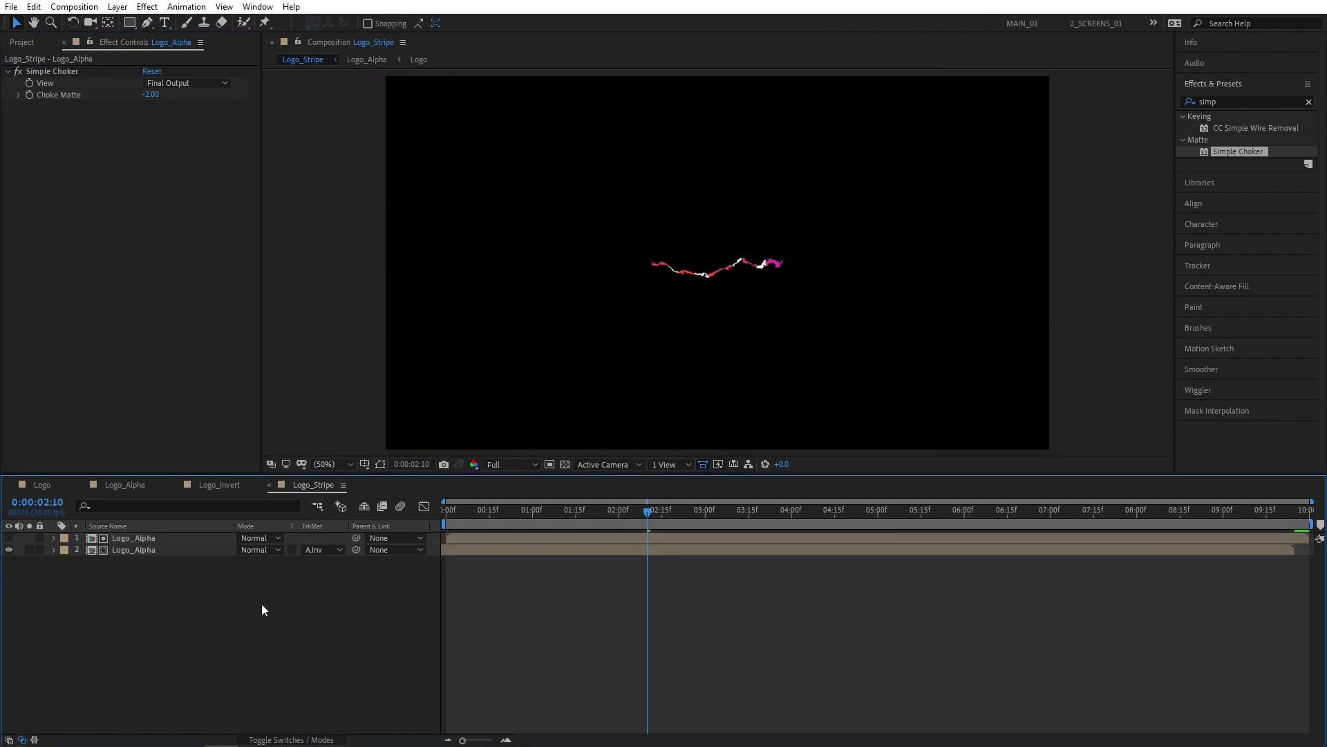
{"action": "left_click", "coordinate": [21, 43]}
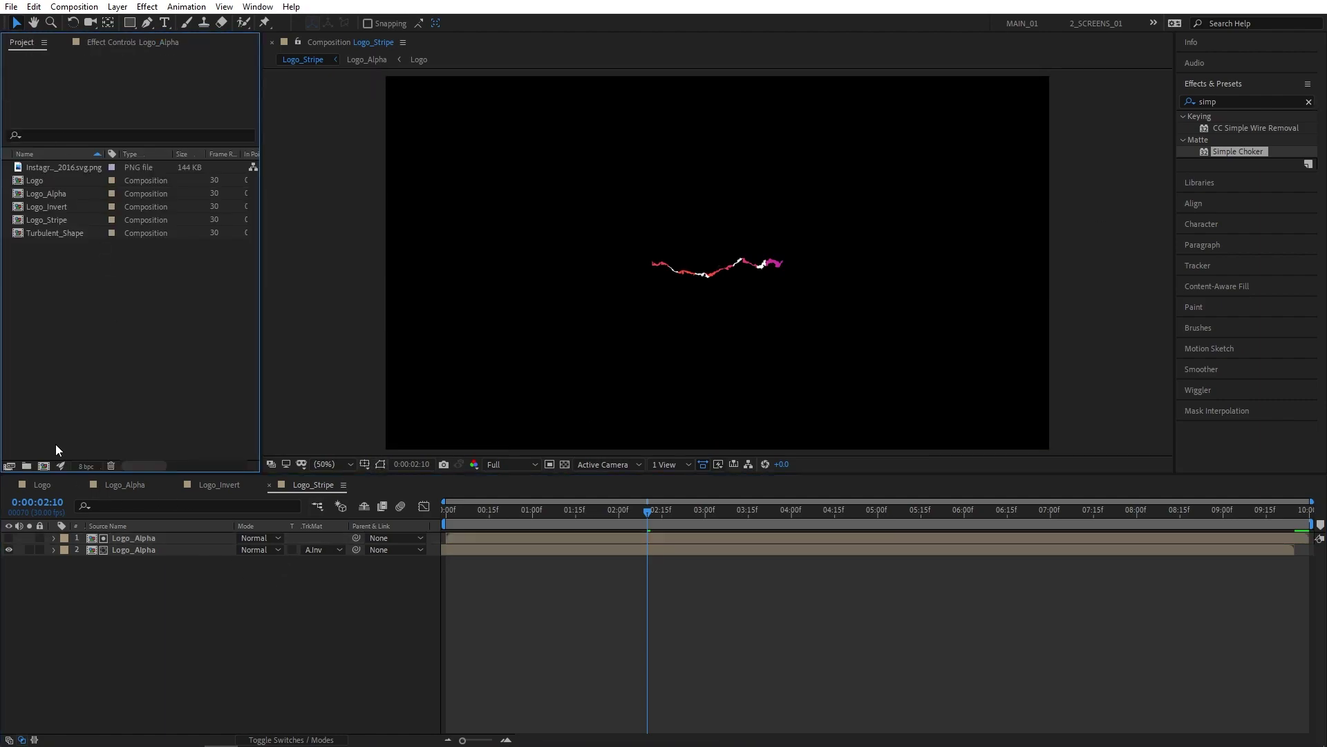
Create the Emitter comp with Logo_Stripe and Turbulent_Shape stacked above it.
{"action": "left_click", "coordinate": [44, 466]}
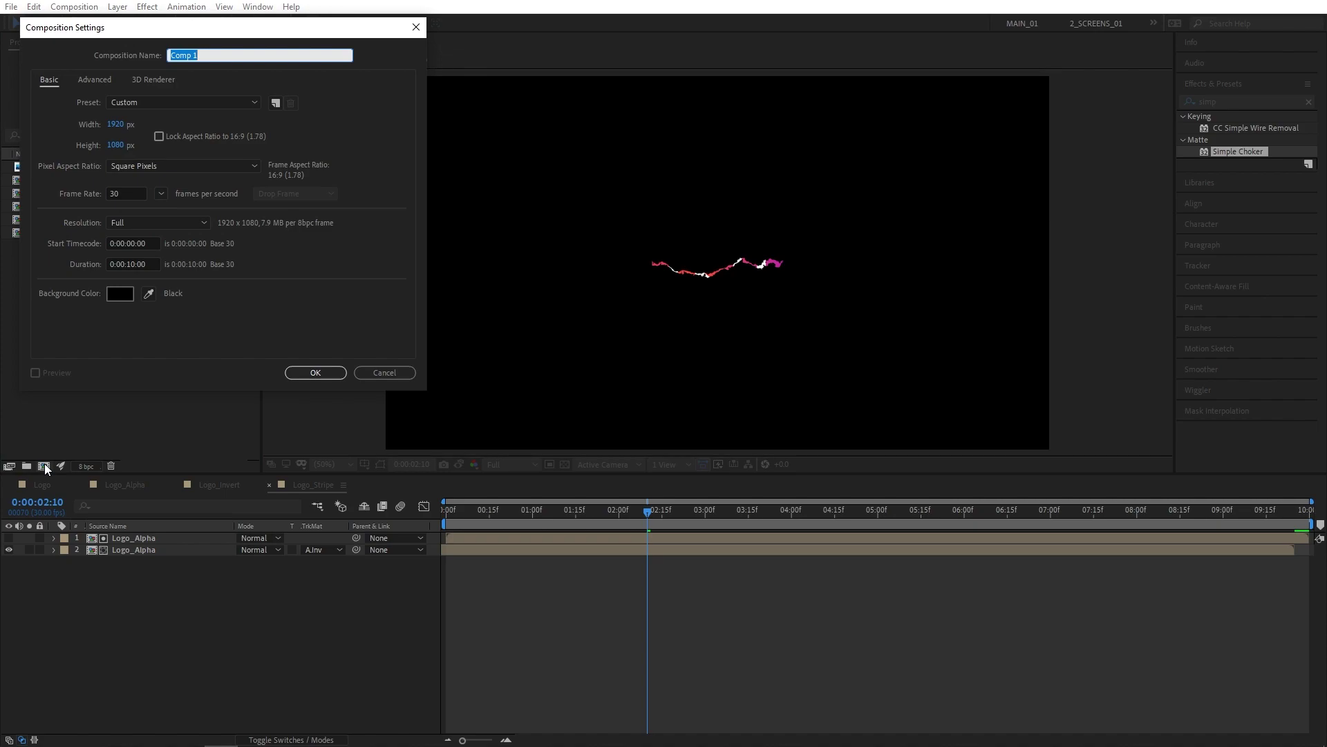
{"action": "type", "text": "Emitter"}
{"action": "left_click", "coordinate": [296, 372]}
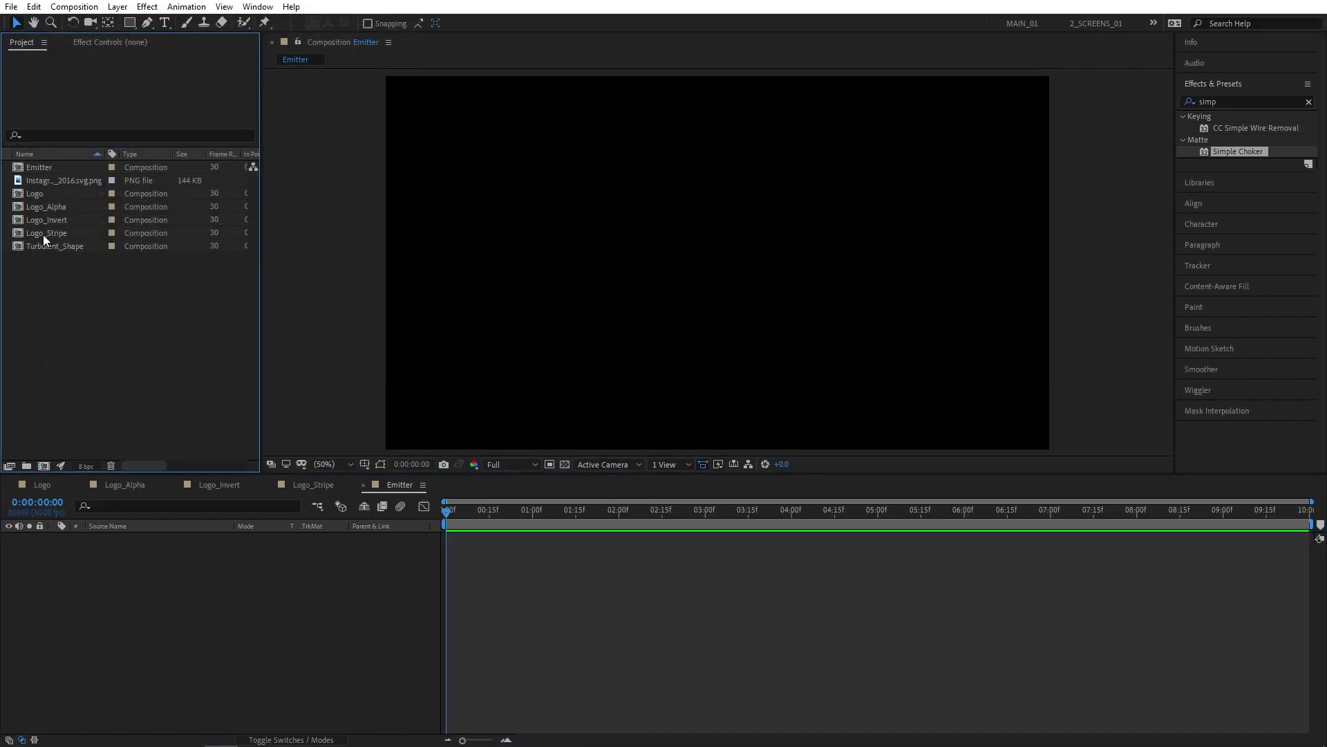
{"action": "left_click_drag", "start_coordinate": [43, 235], "coordinate": [137, 594]}
{"action": "left_click_drag", "start_coordinate": [51, 247], "coordinate": [159, 542]}
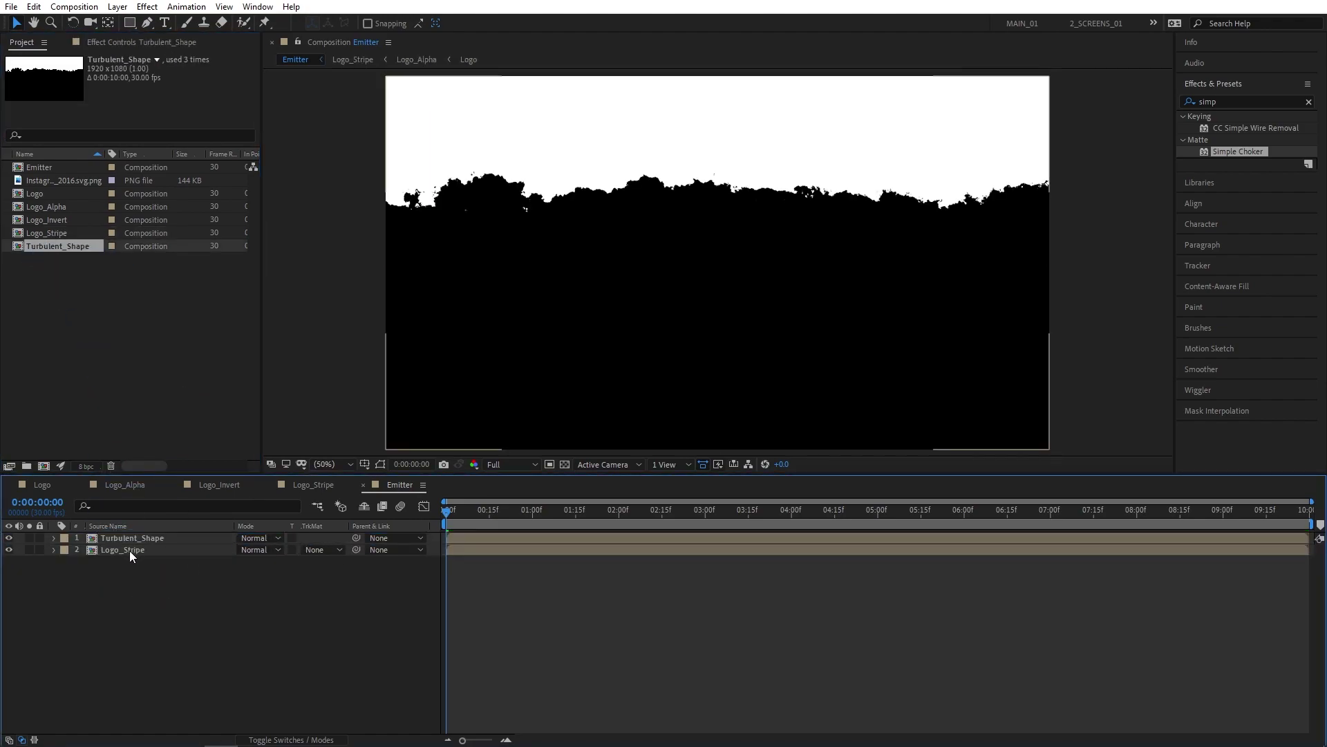
Set Logo_Stripe's track matte to Alpha Inverted Matte from Turbulent_Shape.
{"action": "left_click", "coordinate": [338, 551]}
{"action": "left_click", "coordinate": [334, 603]}
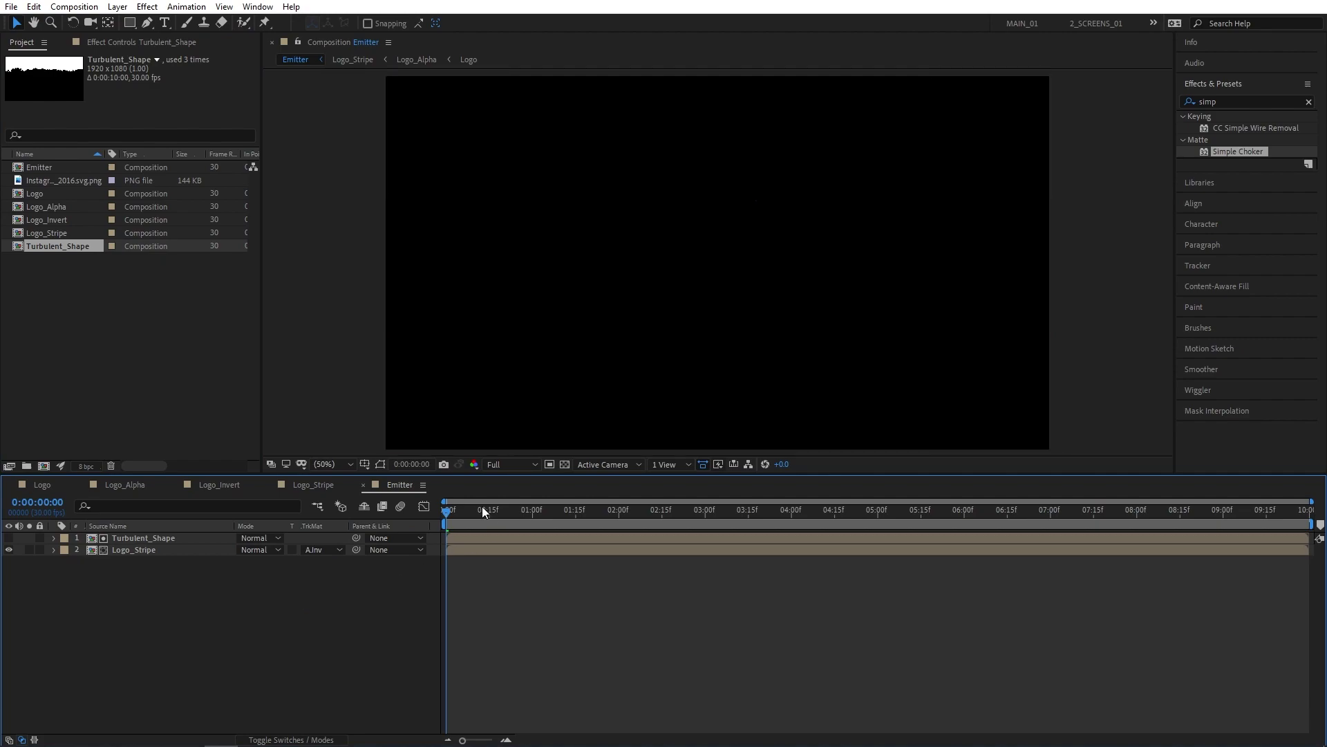
{"action": "left_click_drag", "start_coordinate": [475, 512], "coordinate": [720, 511]}
Create the Particles comp and add the Emitter comp to it.
{"action": "left_click", "coordinate": [57, 451]}
{"action": "left_click", "coordinate": [44, 467]}
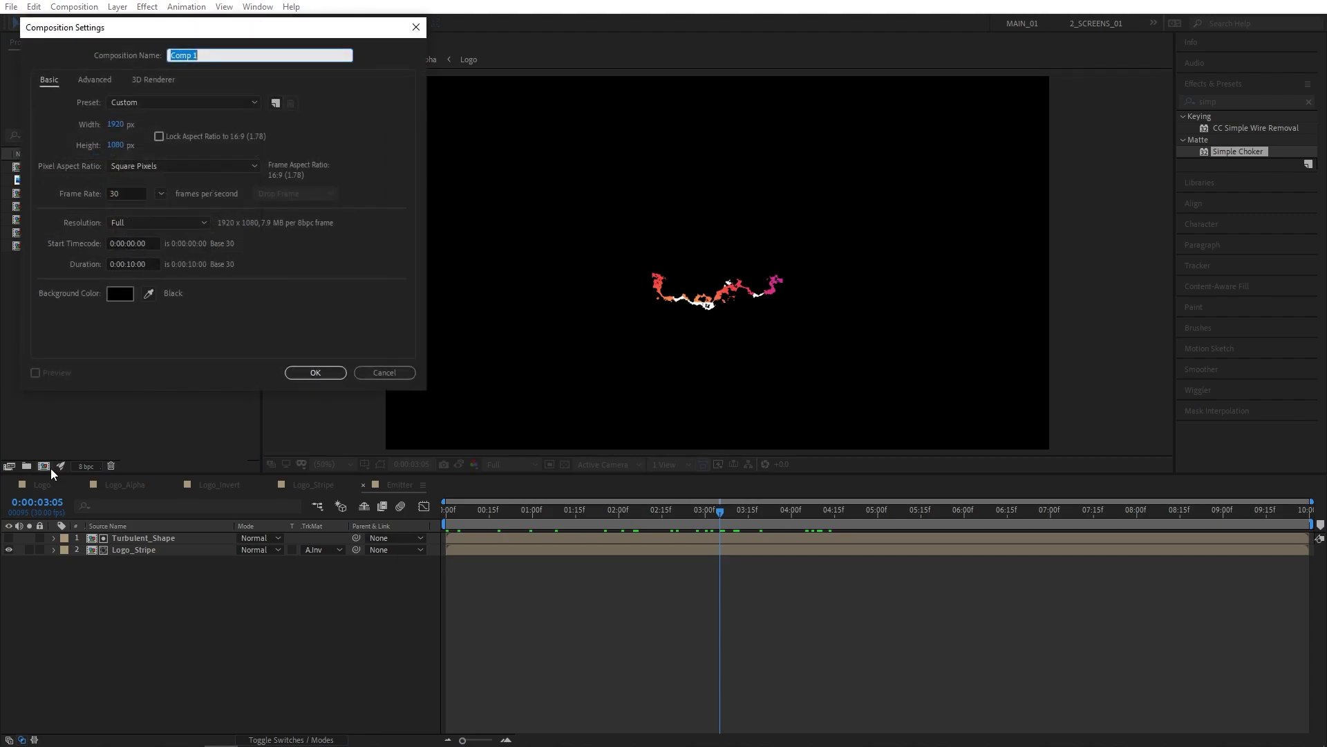
{"action": "type", "text": "Particles"}
{"action": "key", "text": "Return"}
{"action": "left_click", "coordinate": [118, 361]}
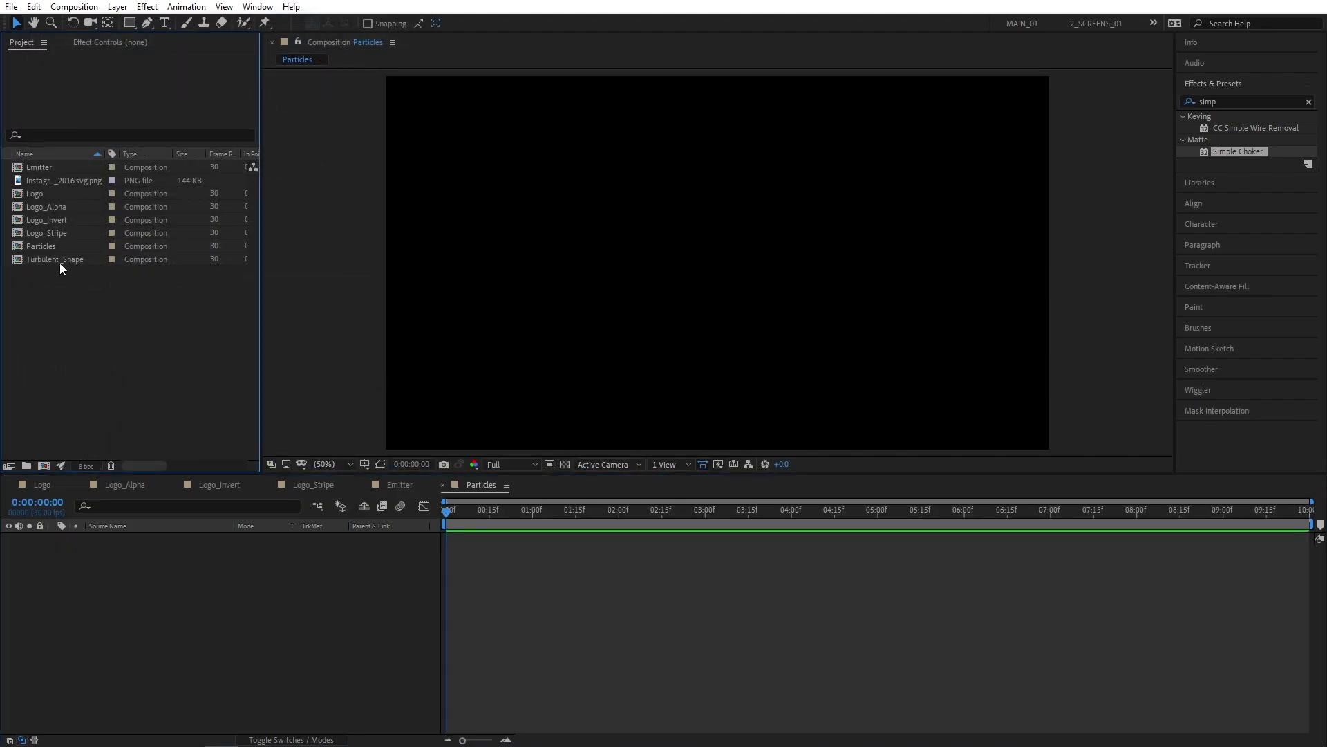
{"action": "left_click_drag", "start_coordinate": [34, 166], "coordinate": [102, 566]}
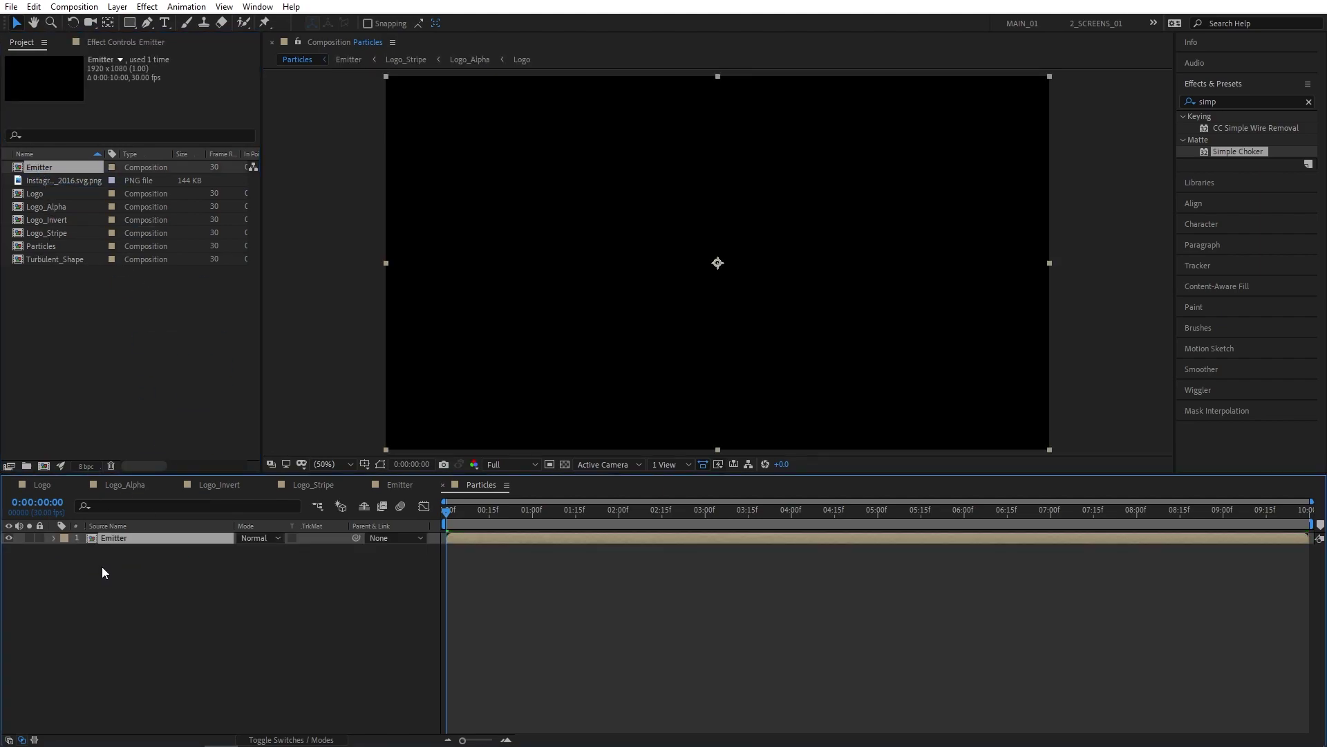
Enable the 3D Layer switch on the Emitter layer.
{"action": "left_click", "coordinate": [304, 740]}
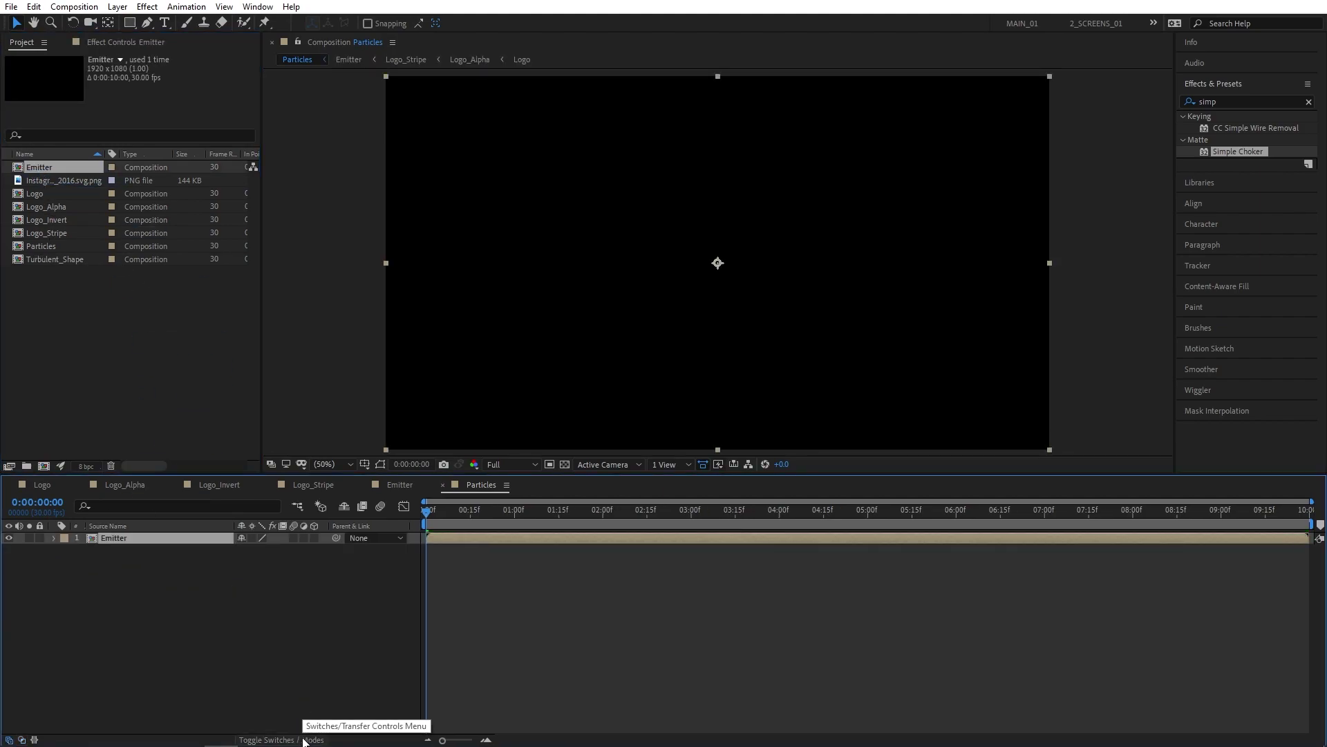
{"action": "left_click", "coordinate": [315, 538]}
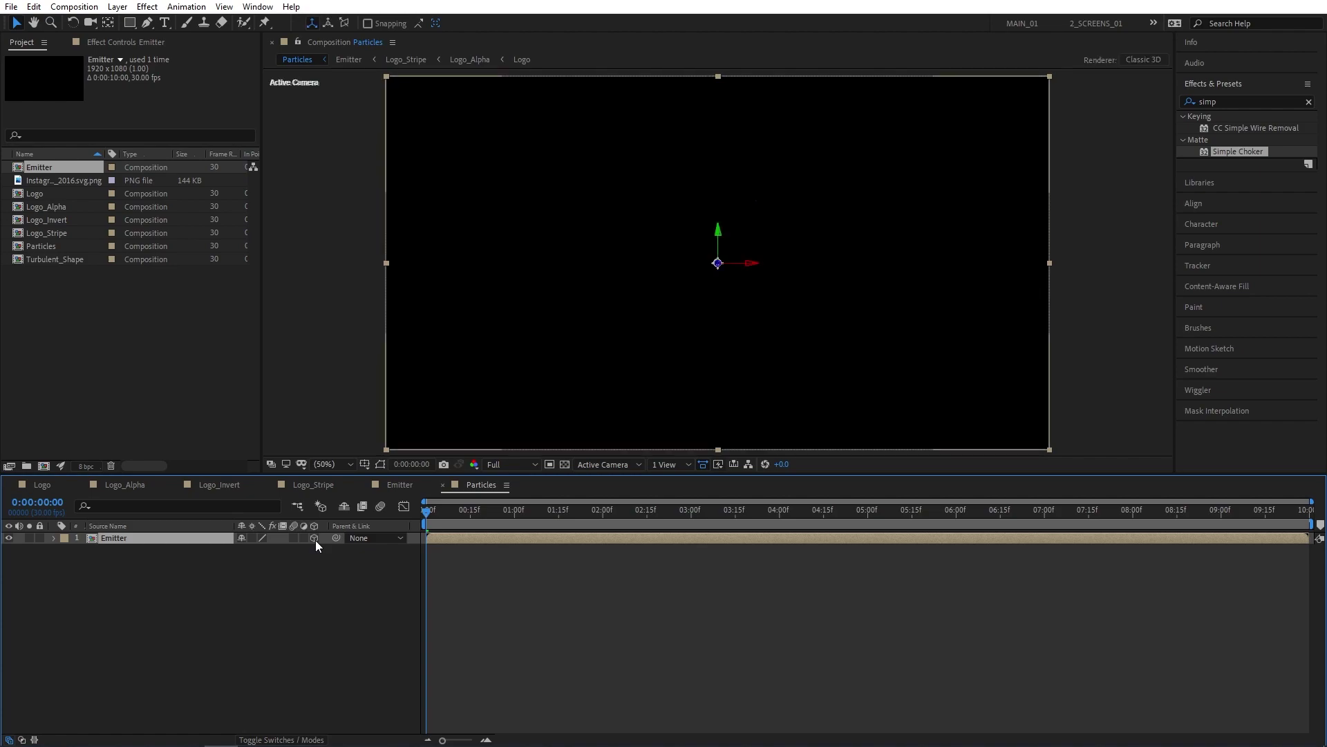
{"action": "right_click", "coordinate": [132, 599]}
Create a new solid layer named Particles.
{"action": "mouse_move", "coordinate": [187, 445]}
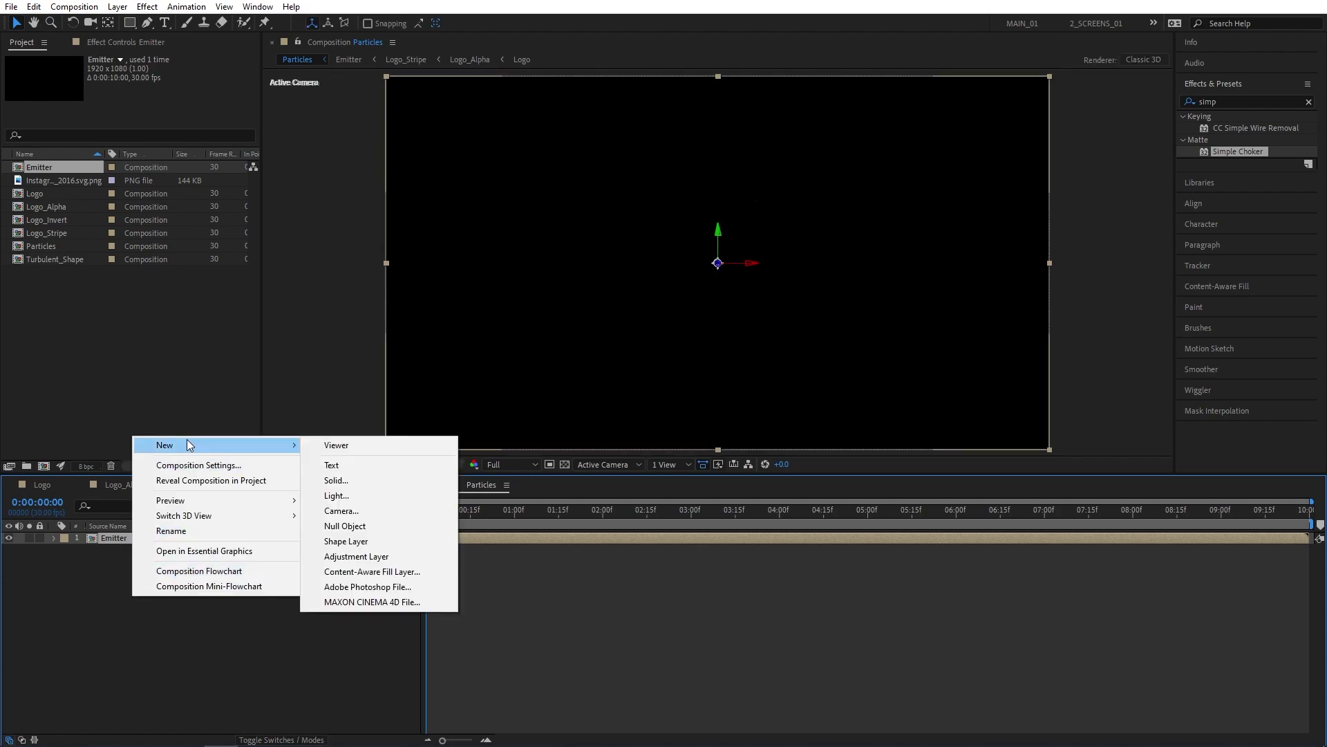
{"action": "left_click", "coordinate": [335, 480]}
{"action": "type", "text": "Particles"}
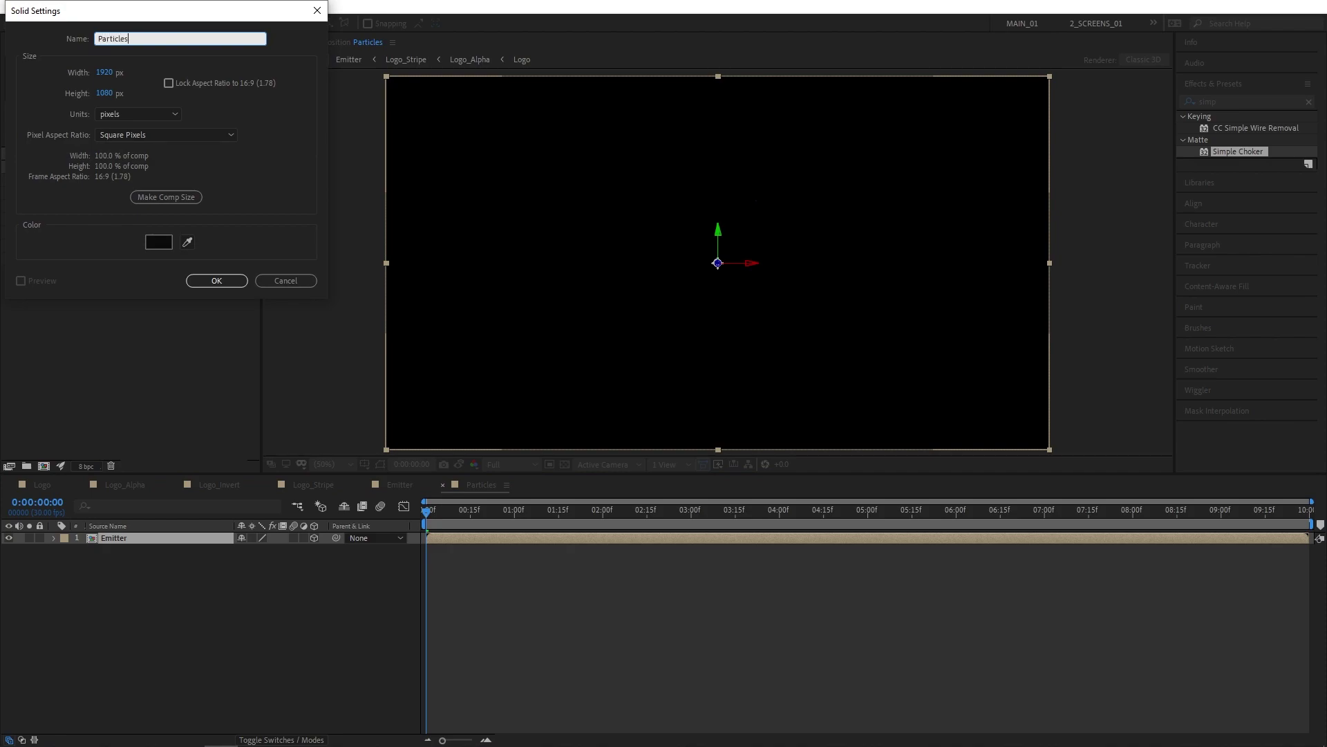
{"action": "key", "text": "Return"}
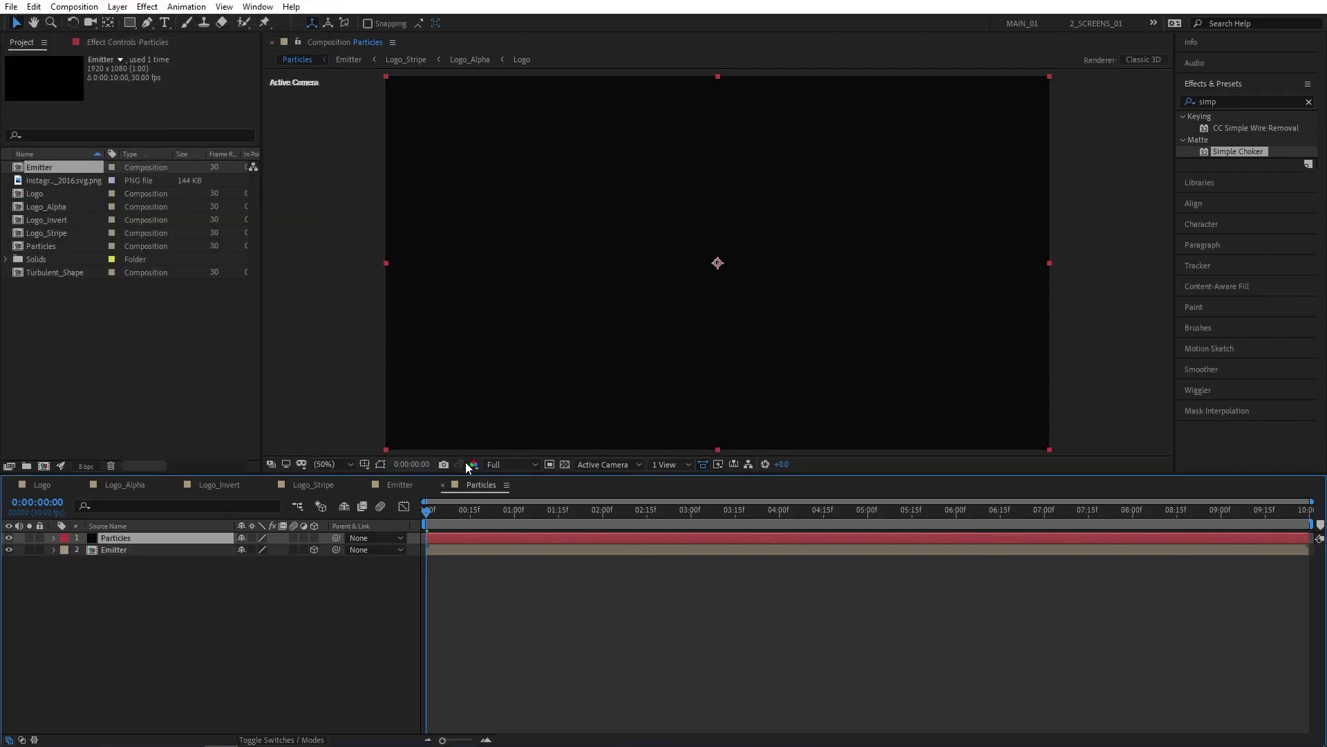
Apply Trapcode Particular to the Particles layer and expand its Emitter (Master) settings.
{"action": "left_click", "coordinate": [1221, 101]}
{"action": "type", "text": "particu"}
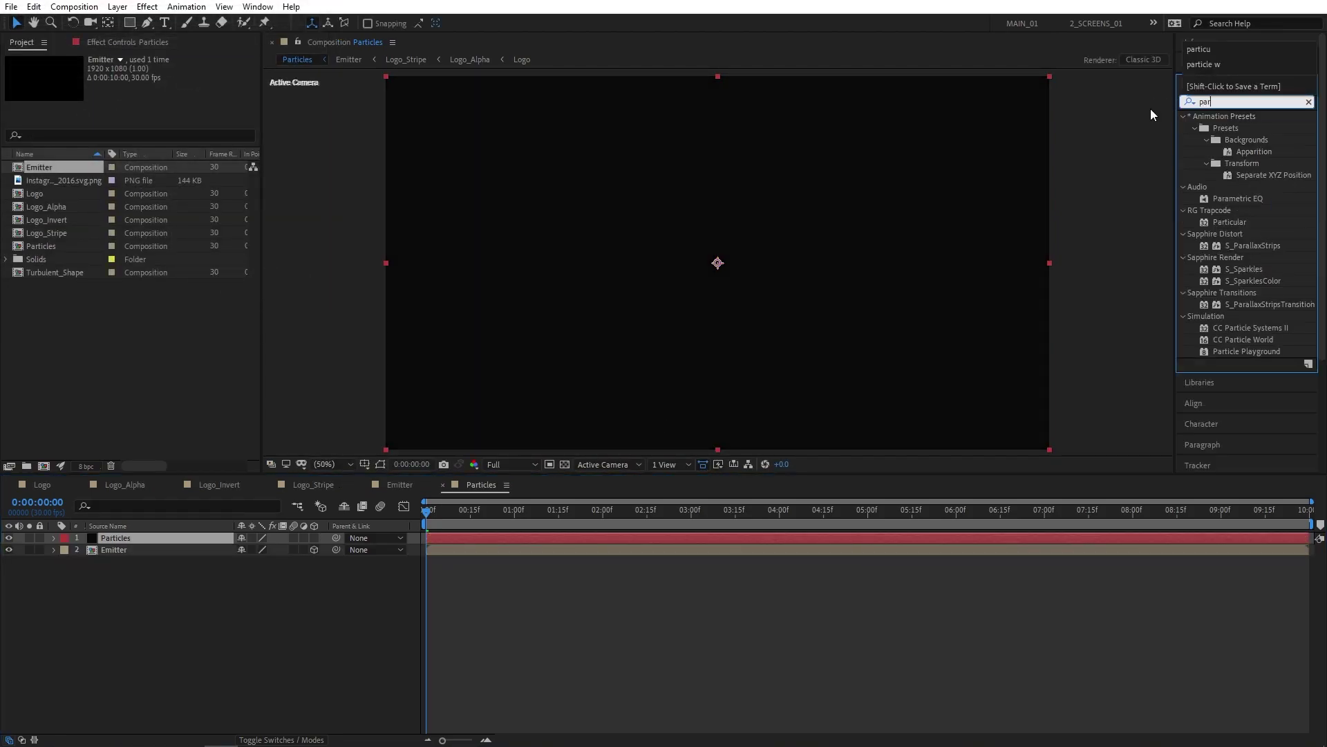
{"action": "double_click", "coordinate": [1229, 128]}
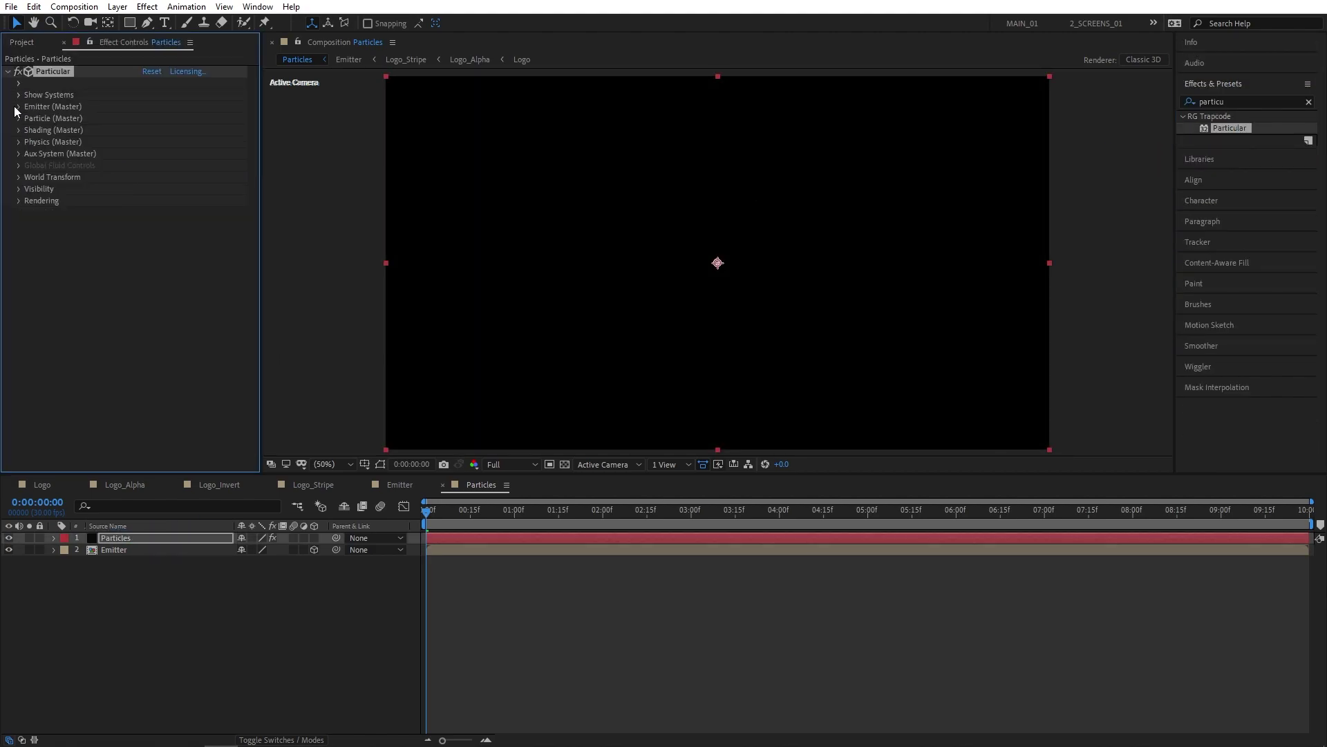
{"action": "left_click", "coordinate": [17, 106]}
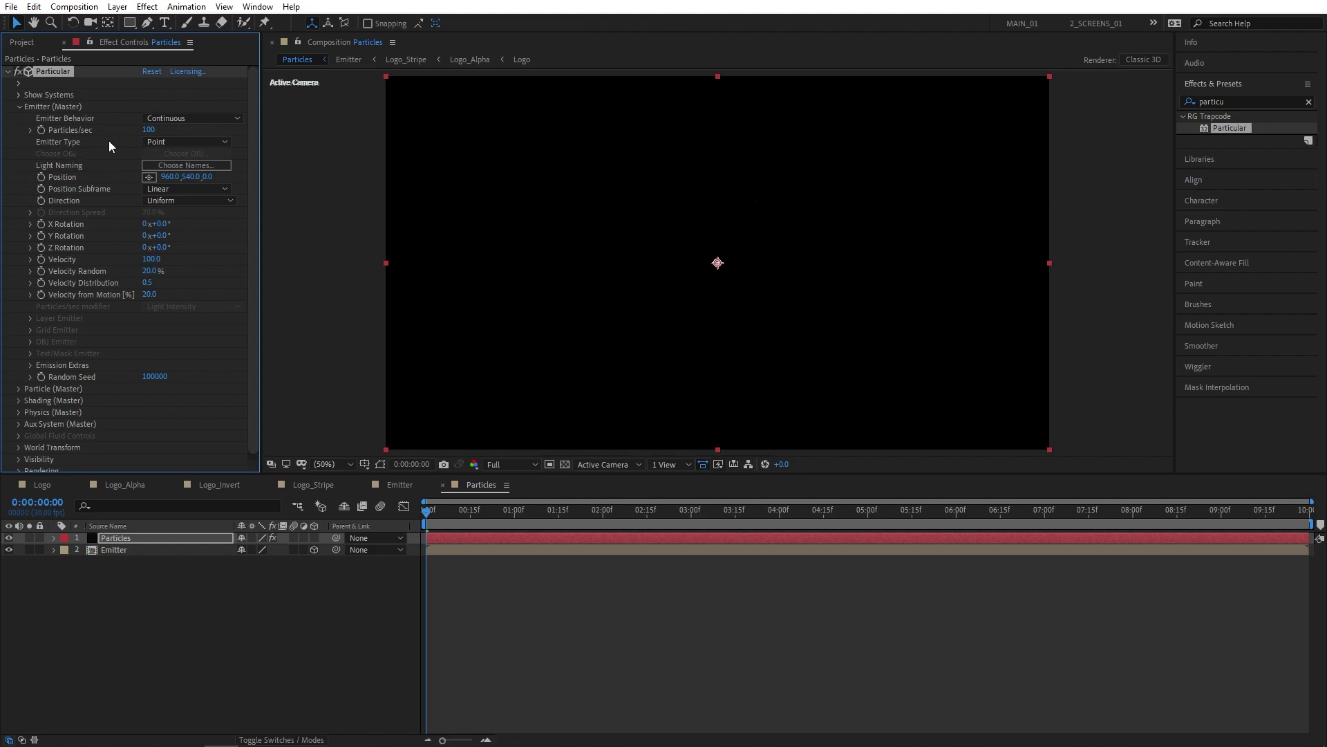
Set Particular's Emitter Type to Layer, emitting from the 2. Emitter layer.
{"action": "left_click", "coordinate": [176, 142]}
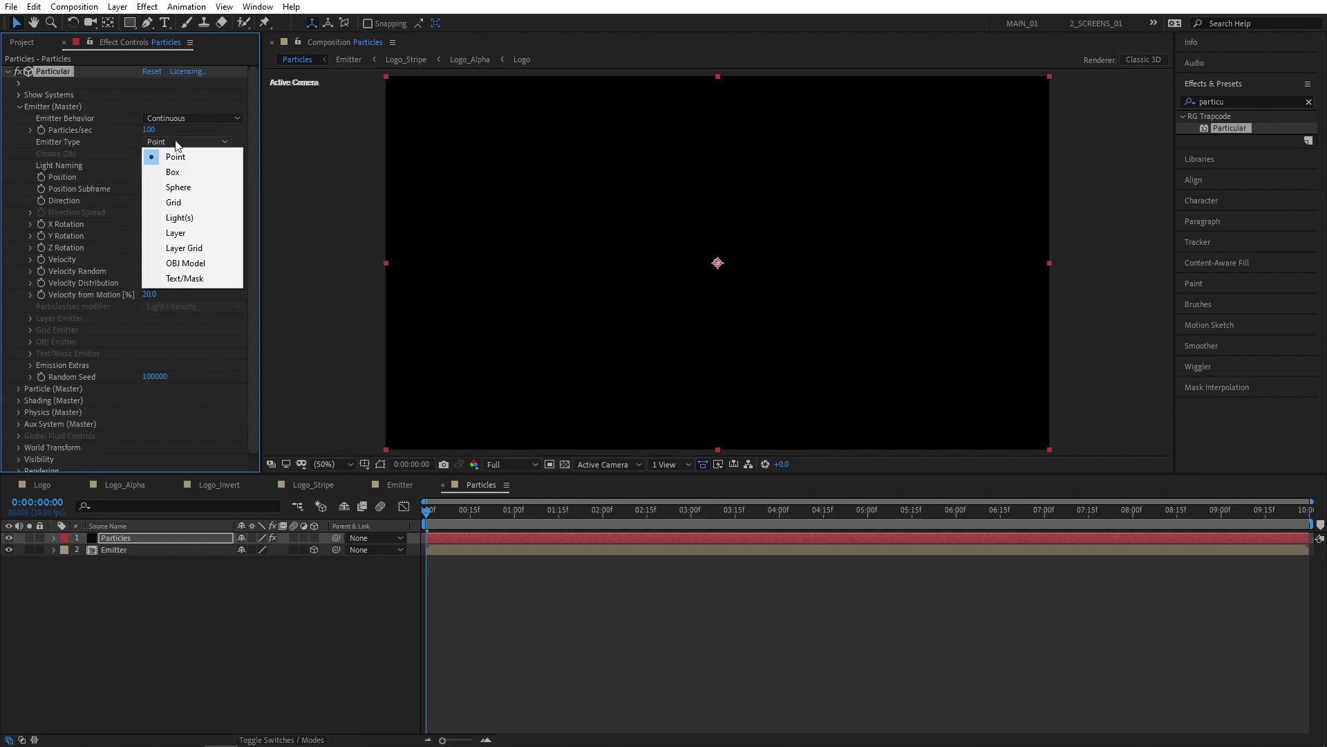
{"action": "left_click", "coordinate": [186, 235]}
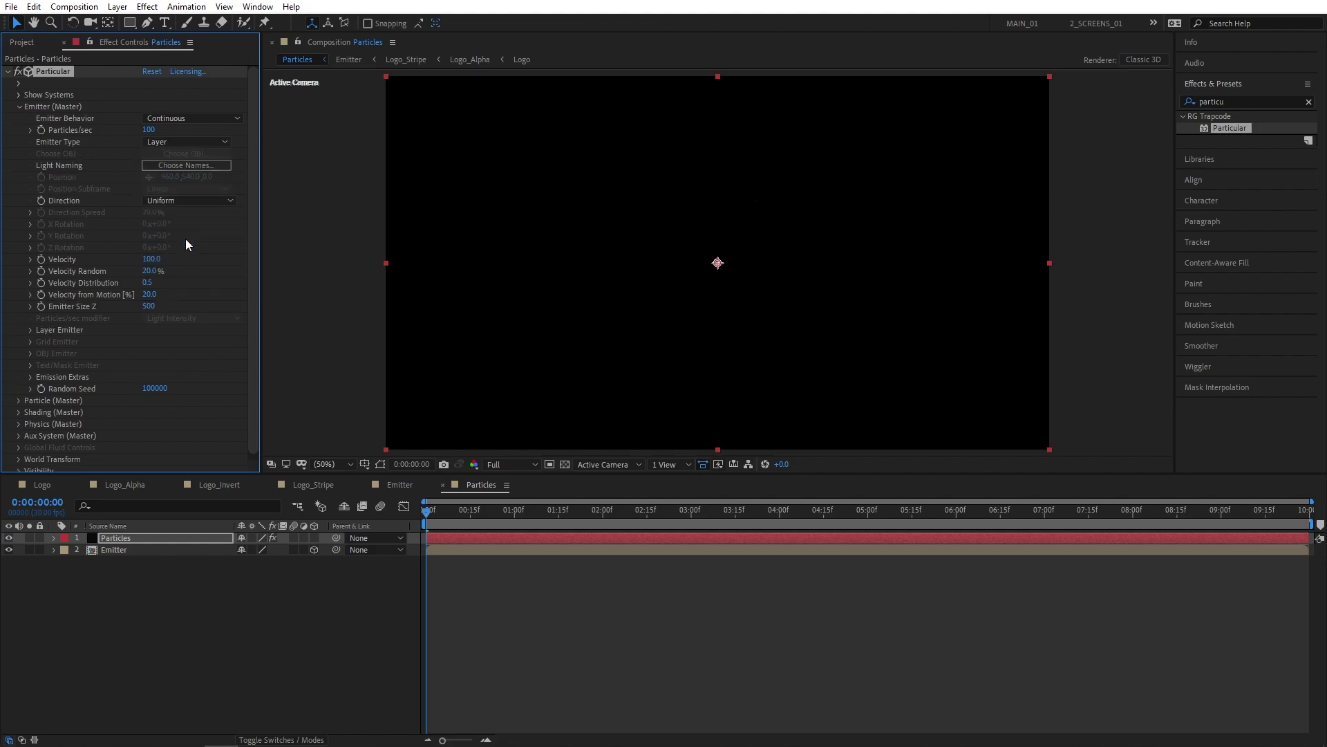
{"action": "left_click", "coordinate": [30, 330]}
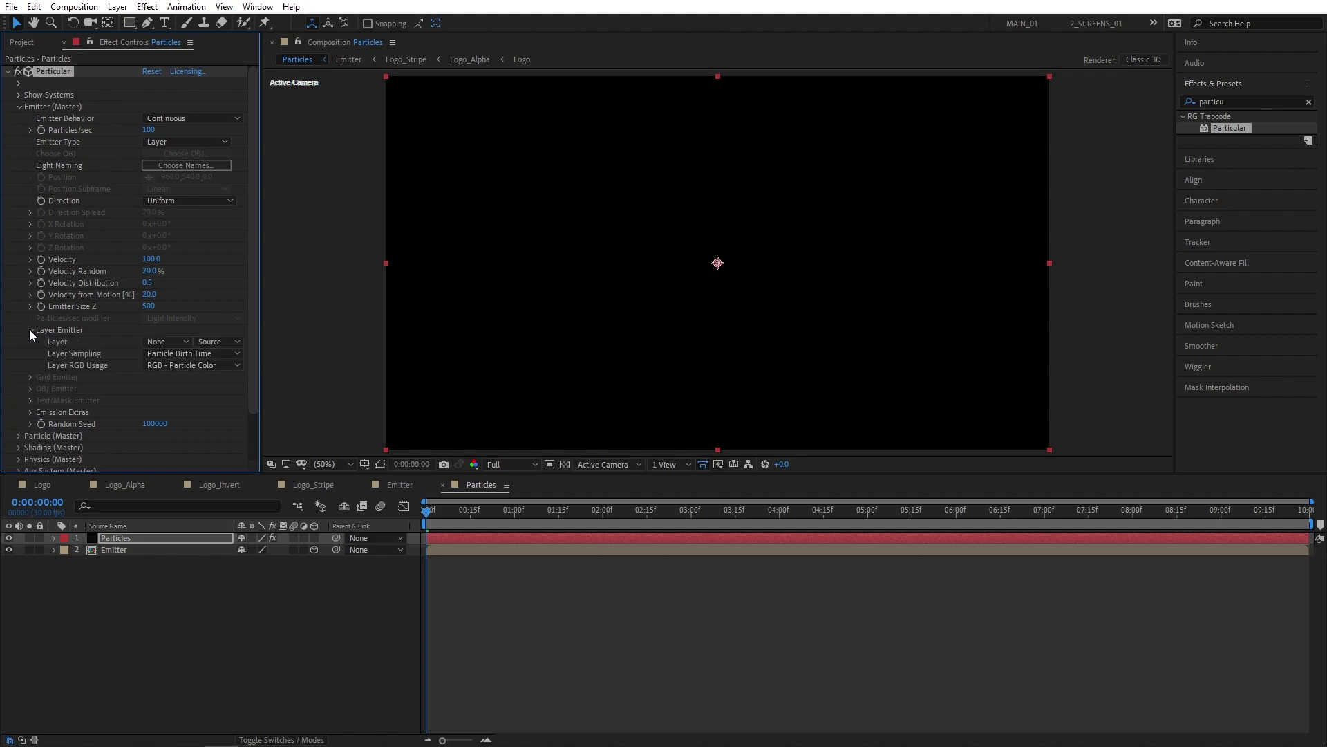
{"action": "left_click", "coordinate": [163, 341]}
{"action": "left_click", "coordinate": [187, 392]}
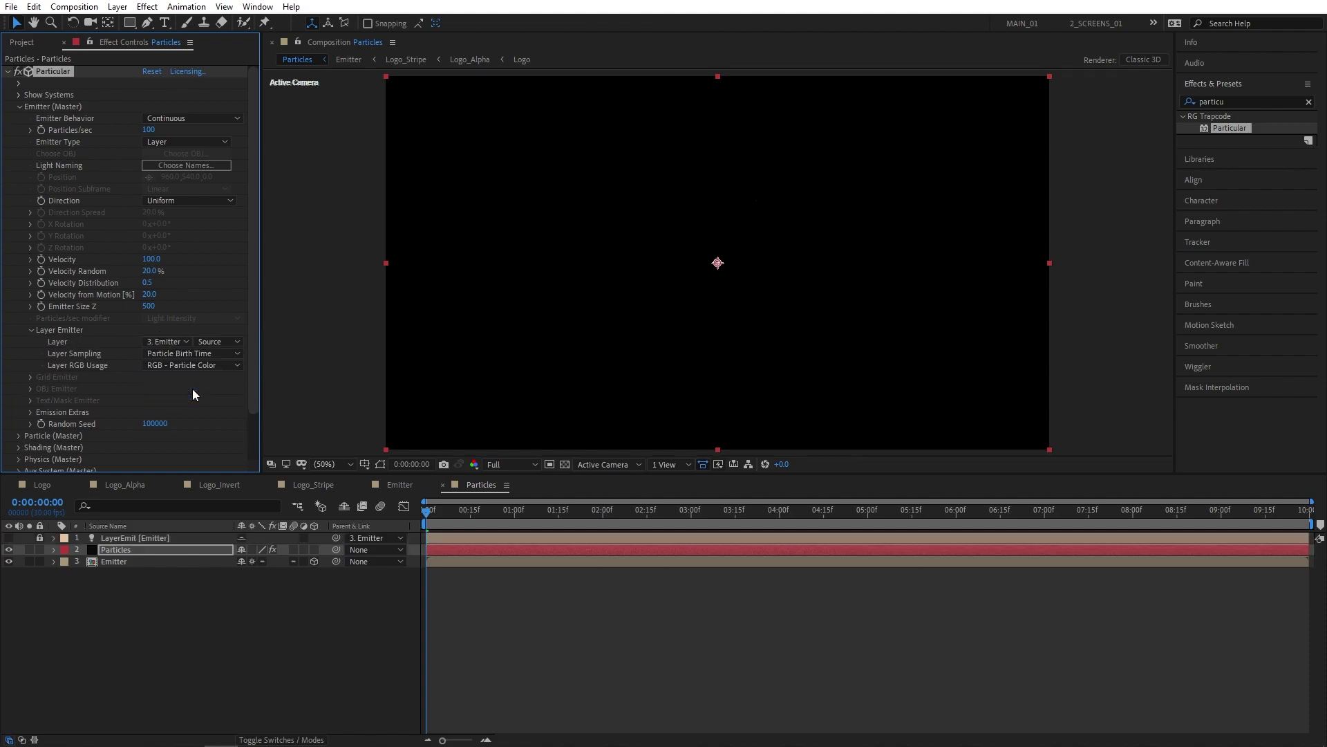
{"action": "left_click", "coordinate": [34, 330]}
Set Particles/sec to 500000, Emitter Size Z to 0 and Velocity to 25.
{"action": "left_click_drag", "start_coordinate": [519, 506], "coordinate": [581, 513]}
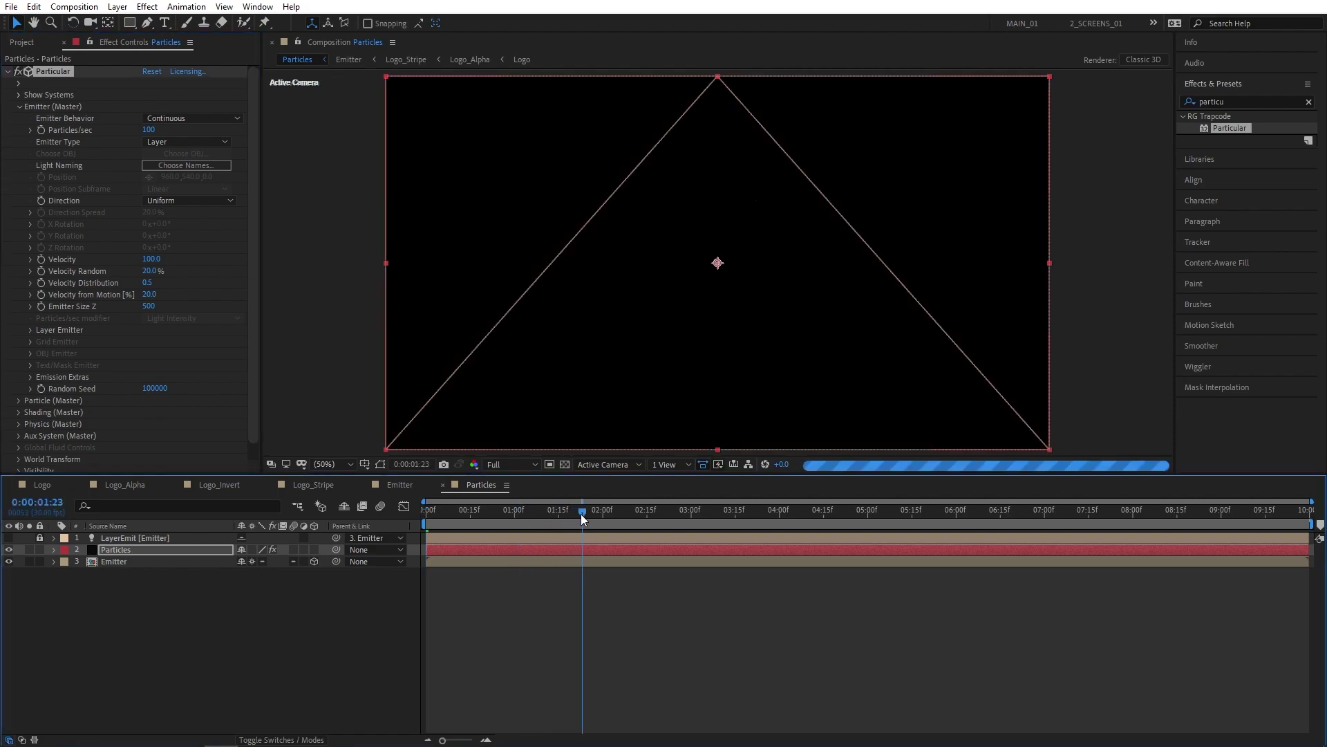
{"action": "left_click", "coordinate": [150, 131]}
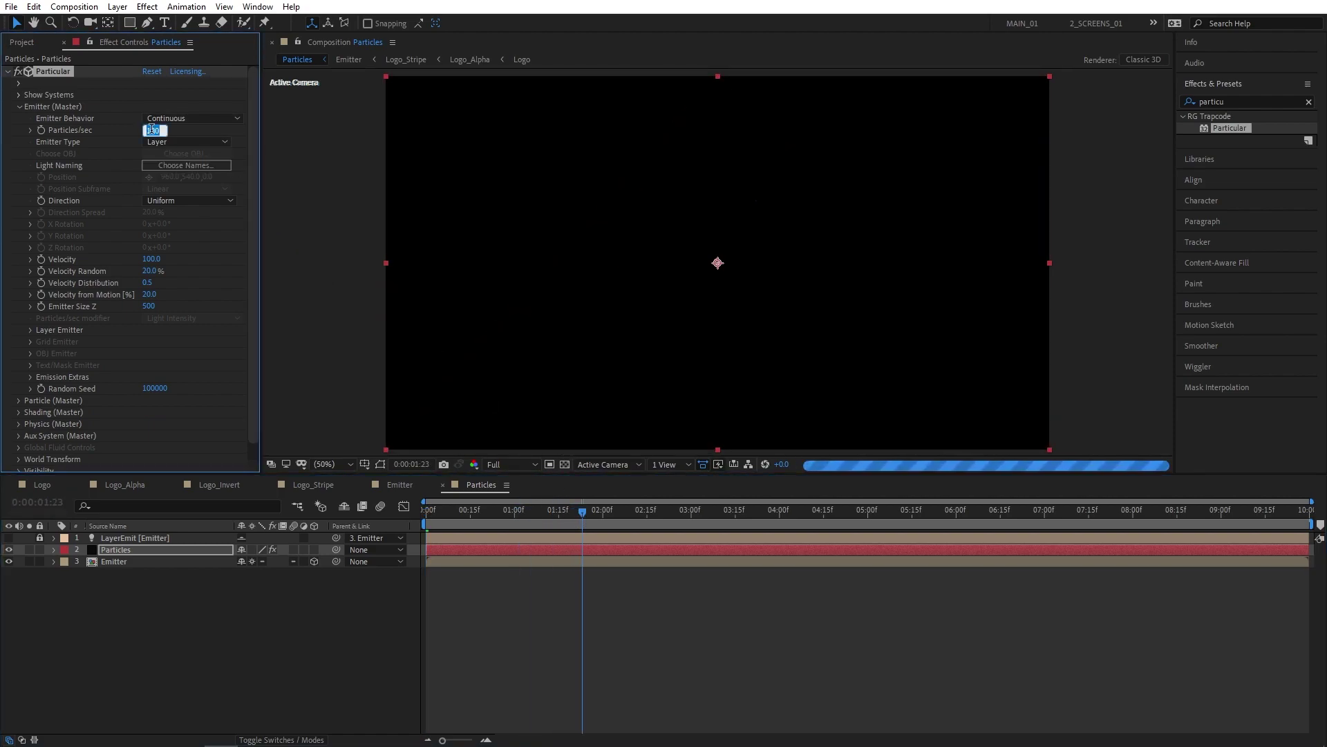
{"action": "type", "text": "500"}
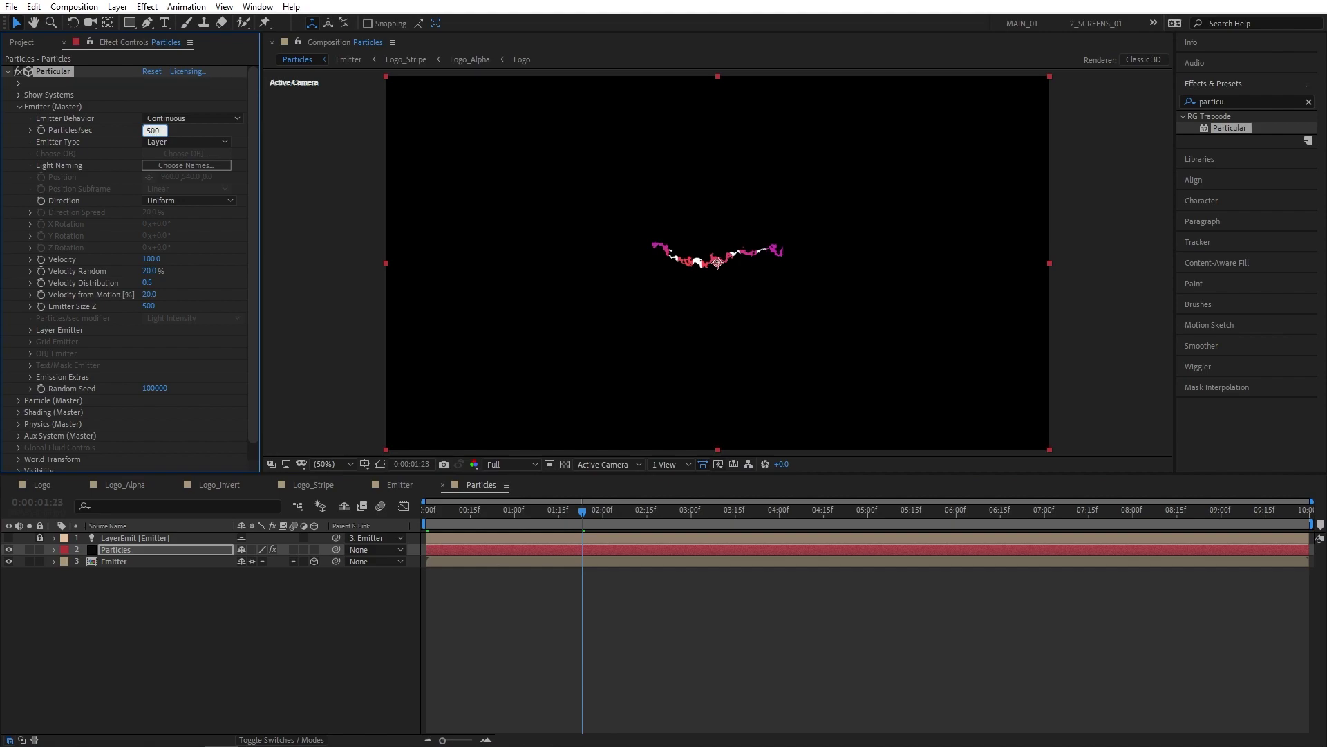
{"action": "type", "text": "000"}
{"action": "key", "text": "Return"}
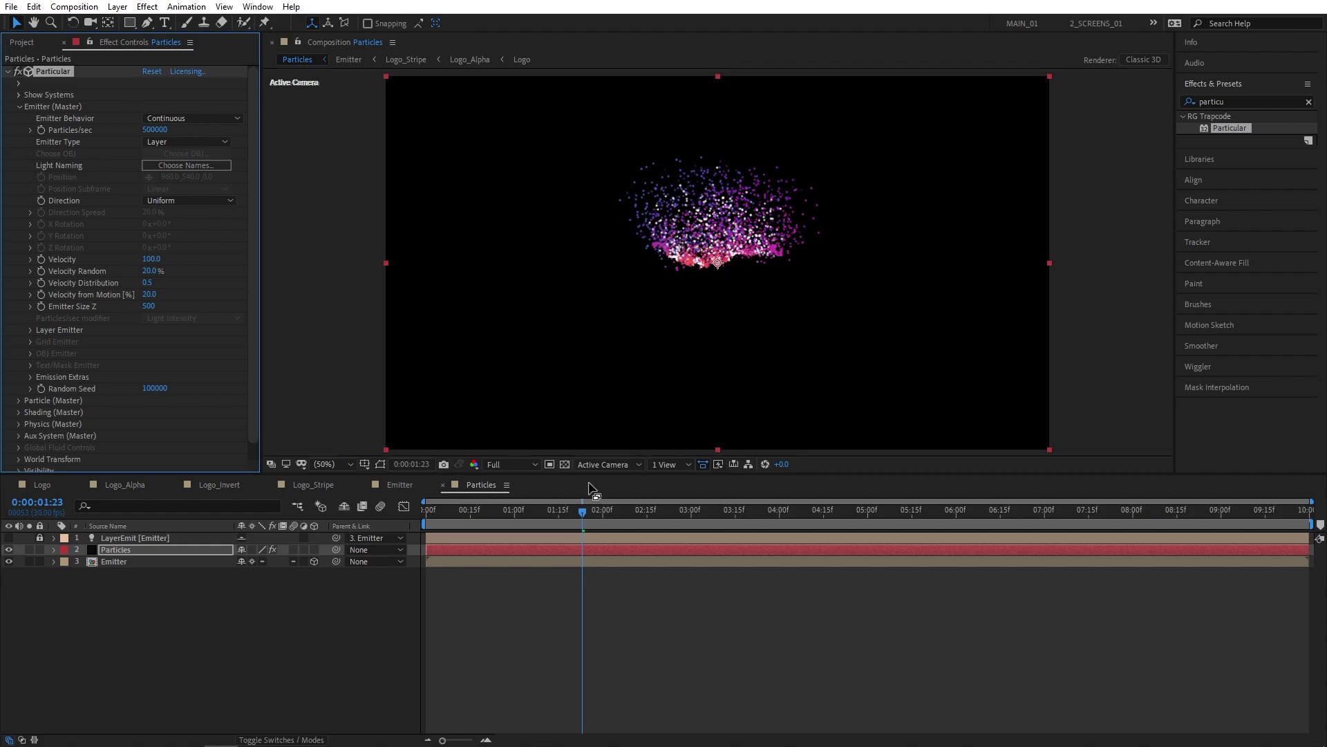
{"action": "left_click", "coordinate": [146, 305]}
{"action": "type", "text": "0"}
{"action": "key", "text": "Return"}
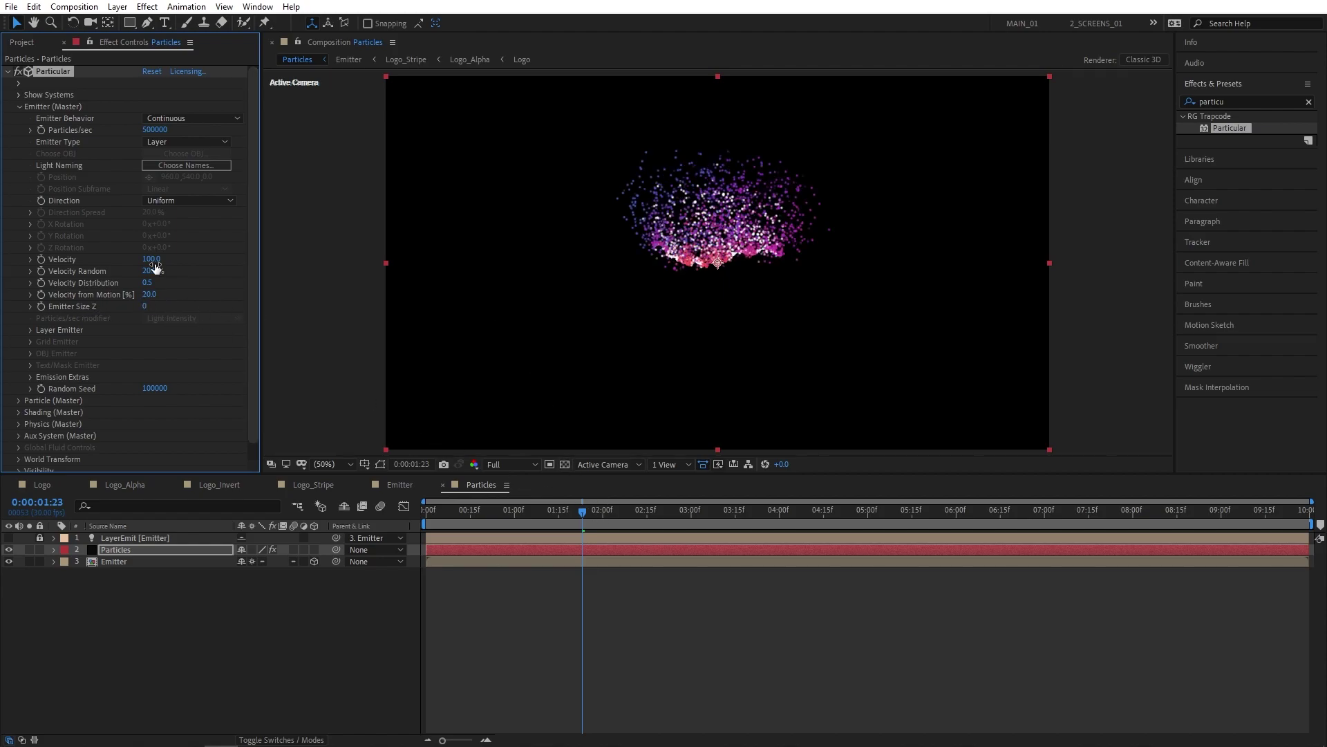
{"action": "type", "text": "25"}
{"action": "key", "text": "Return"}
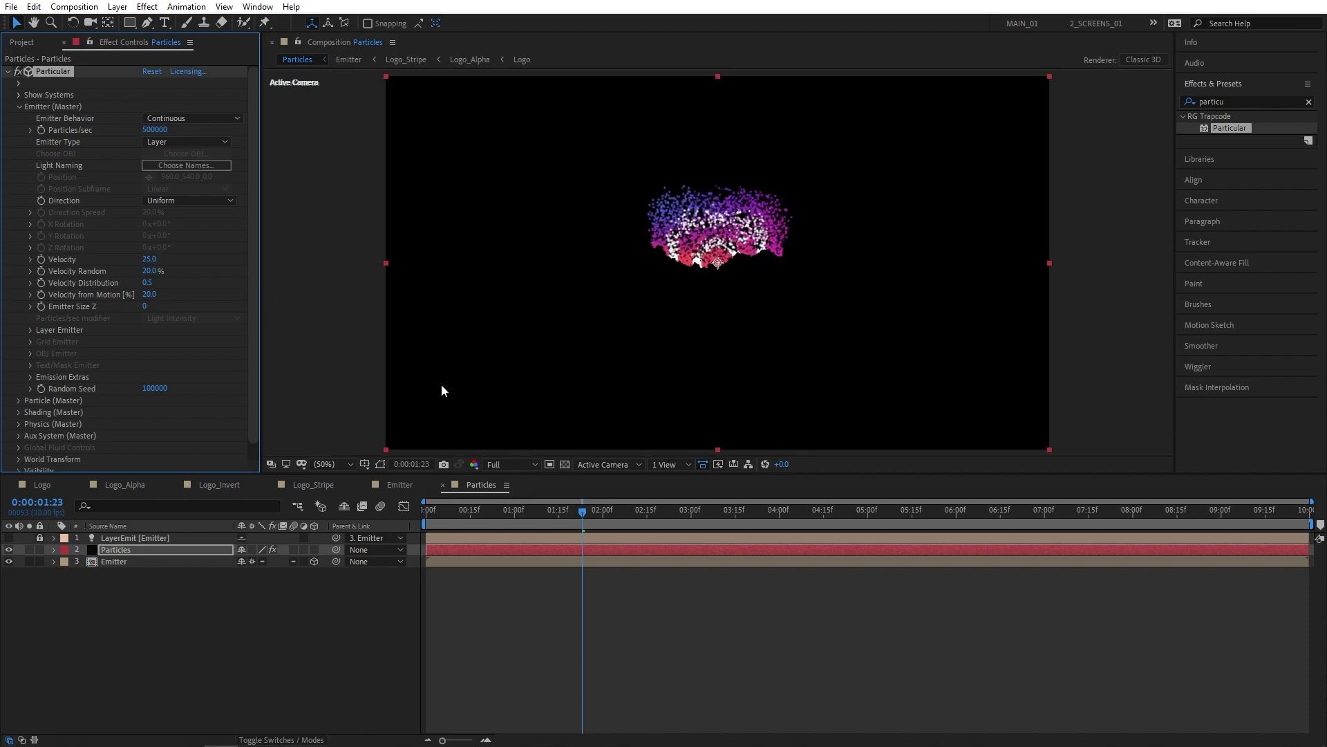
{"action": "left_click_drag", "start_coordinate": [257, 334], "coordinate": [250, 349]}
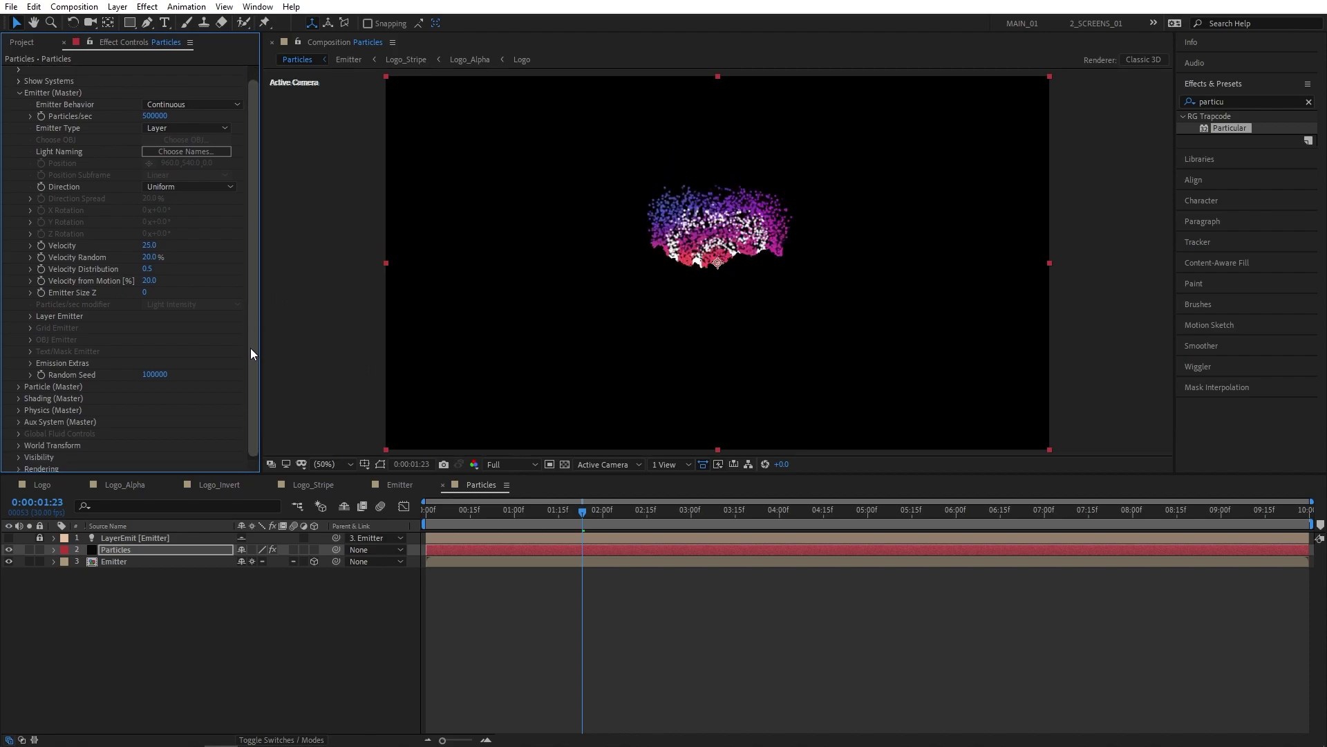
In Particle (Master), set Life 2, Sphere Feather 0, Size 6 and Size Random 100%.
{"action": "left_click", "coordinate": [18, 383]}
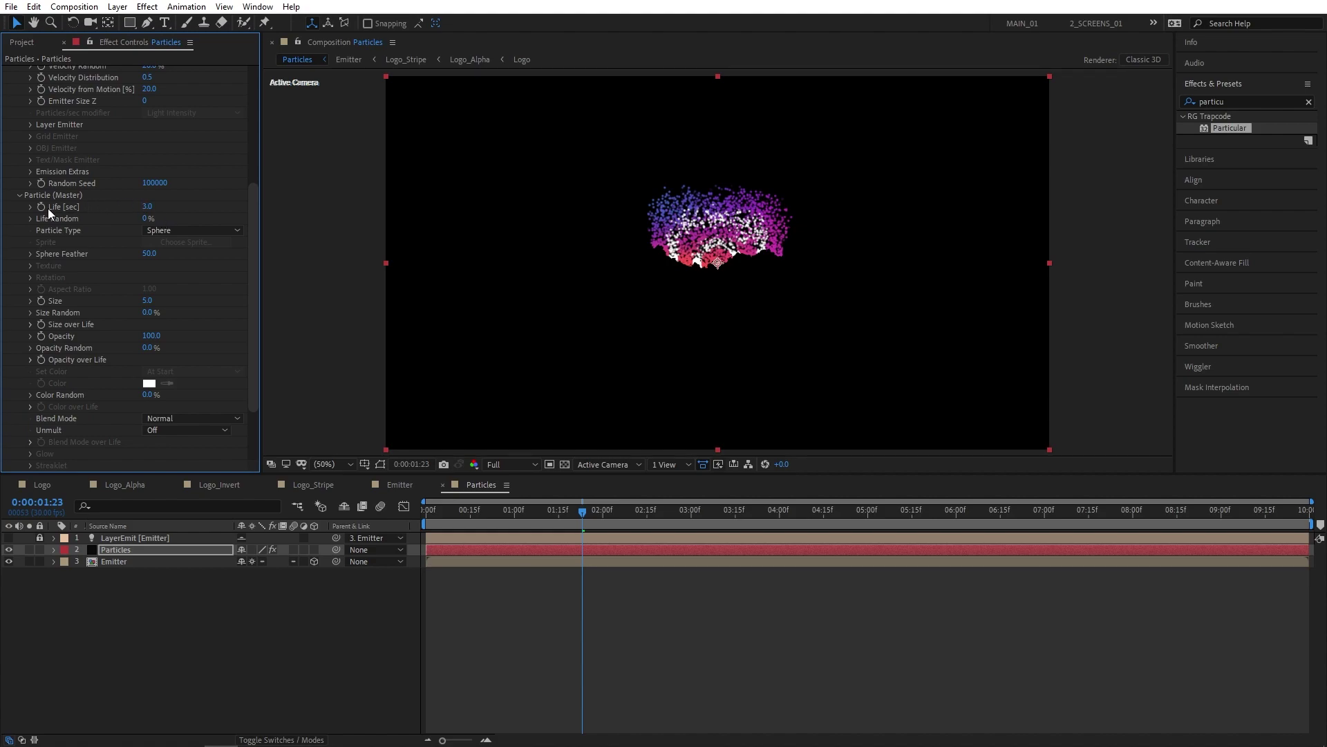
{"action": "left_click", "coordinate": [146, 206]}
{"action": "left_click", "coordinate": [149, 253]}
{"action": "type", "text": "0"}
{"action": "key", "text": "Return"}
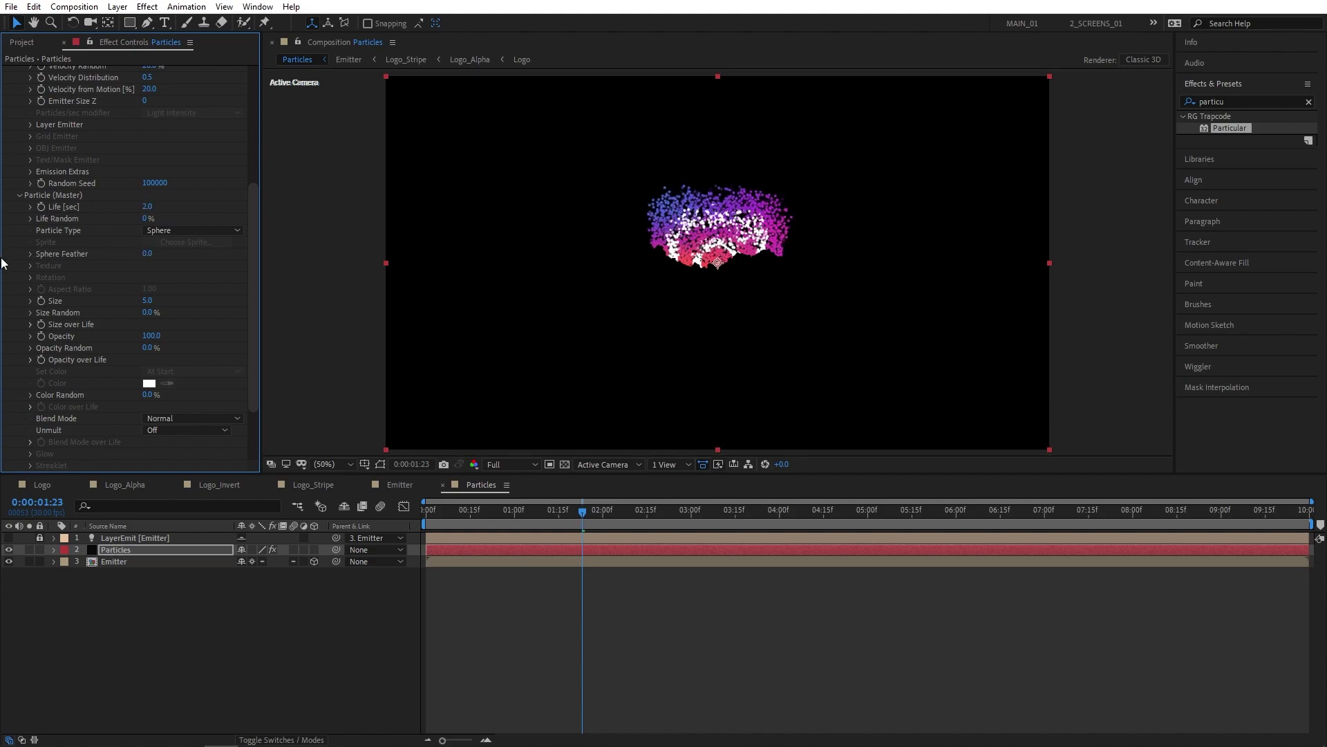
{"action": "left_click", "coordinate": [148, 301]}
{"action": "type", "text": "6"}
{"action": "key", "text": "Tab"}
{"action": "type", "text": "100"}
{"action": "key", "text": "Return"}
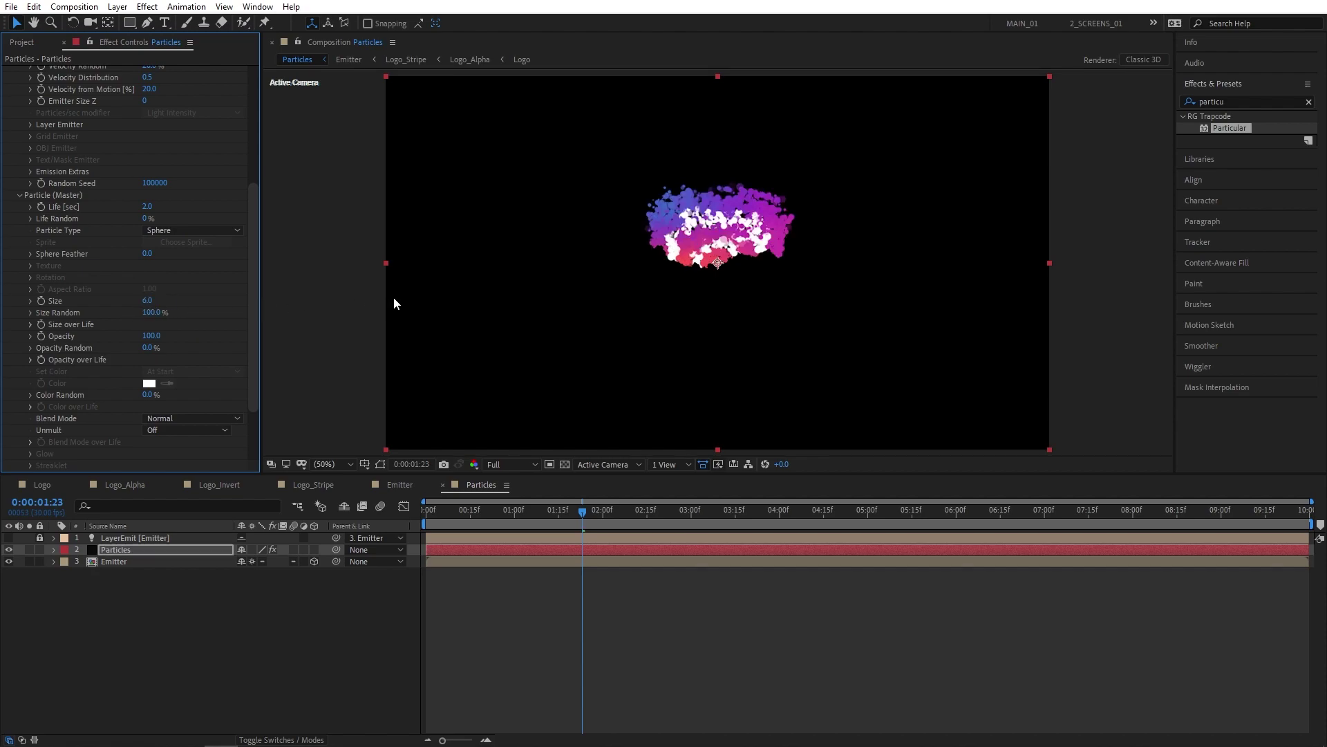
Apply the descending-ramp Size over Life preset so particles shrink over their life.
{"action": "left_click", "coordinate": [28, 323]}
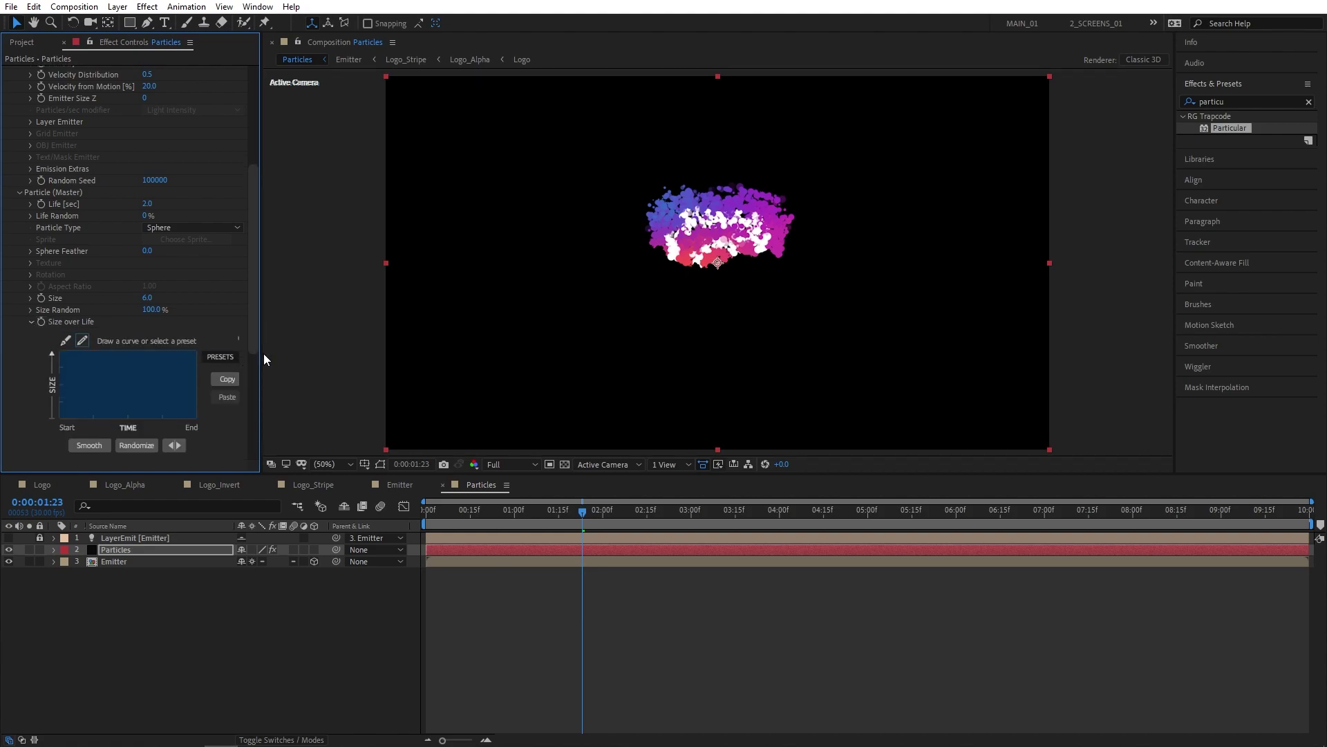
{"action": "left_click", "coordinate": [222, 357]}
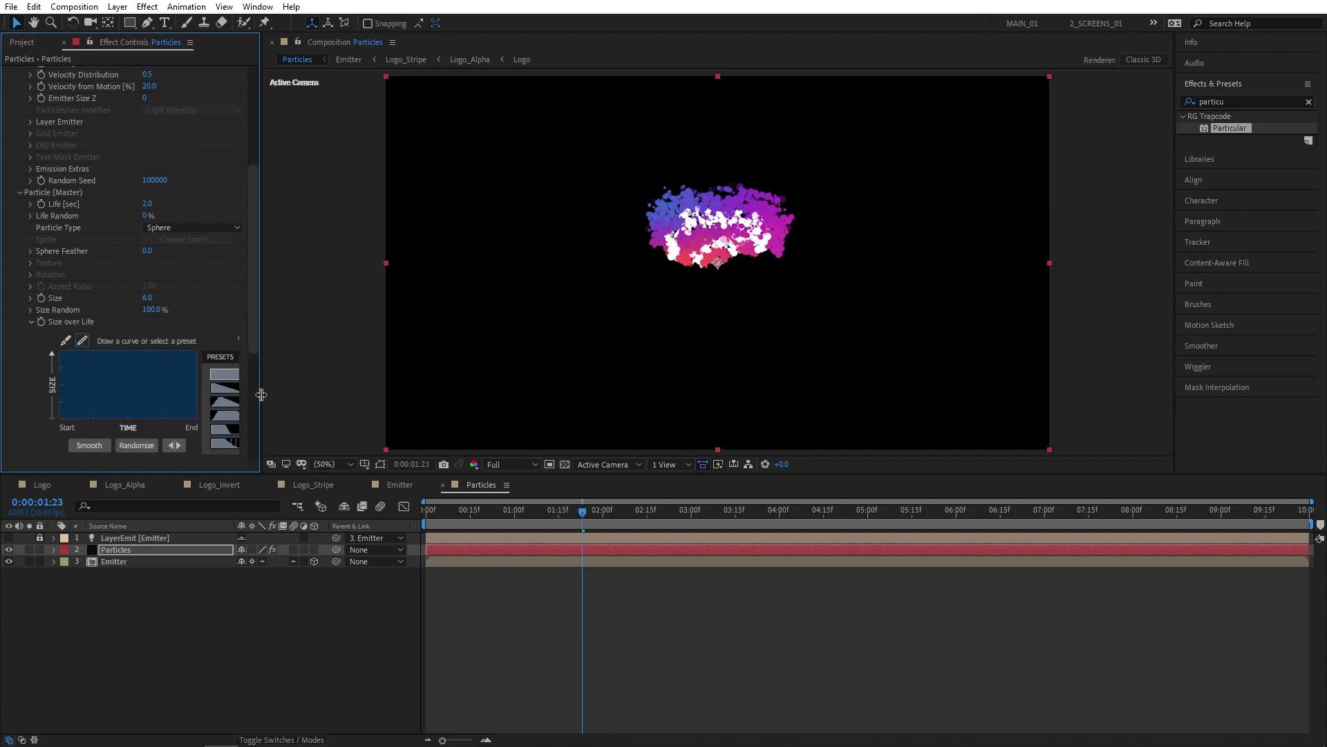
{"action": "left_click_drag", "start_coordinate": [261, 394], "coordinate": [275, 394]}
{"action": "left_click", "coordinate": [231, 392]}
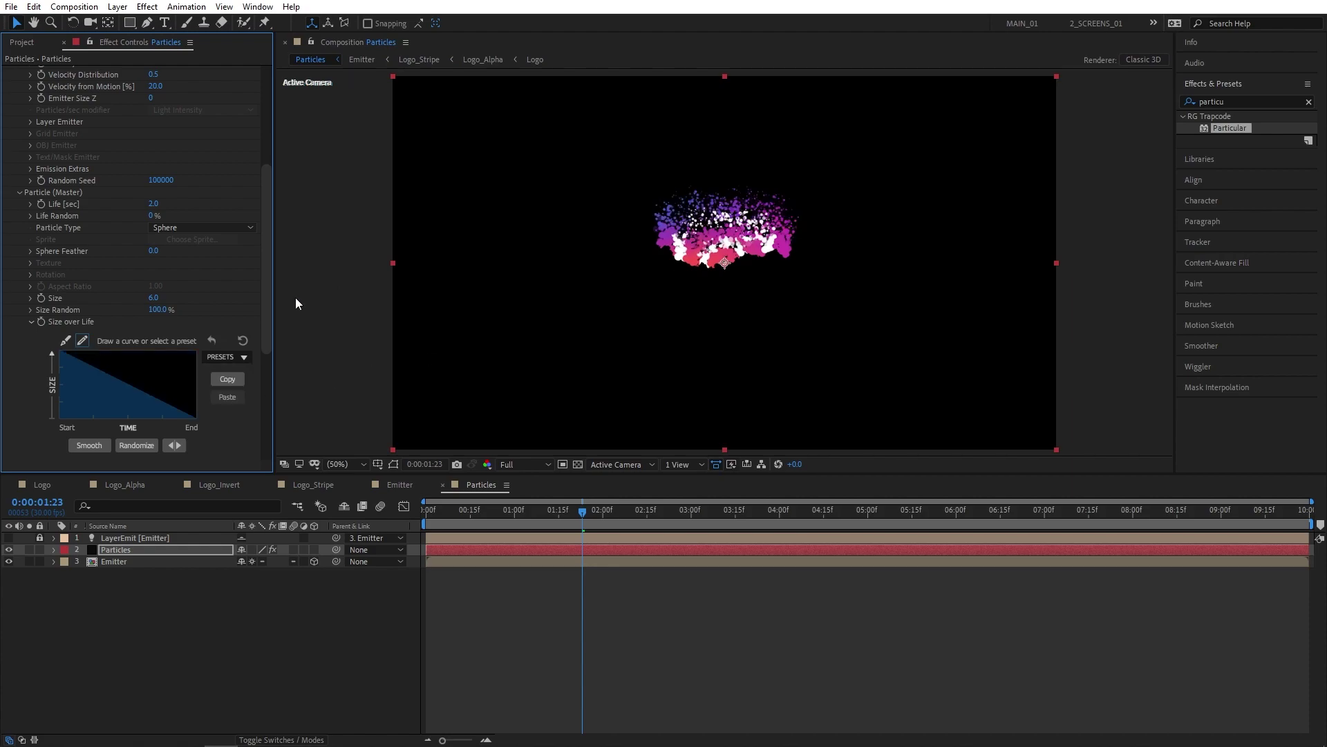
{"action": "left_click", "coordinate": [29, 323]}
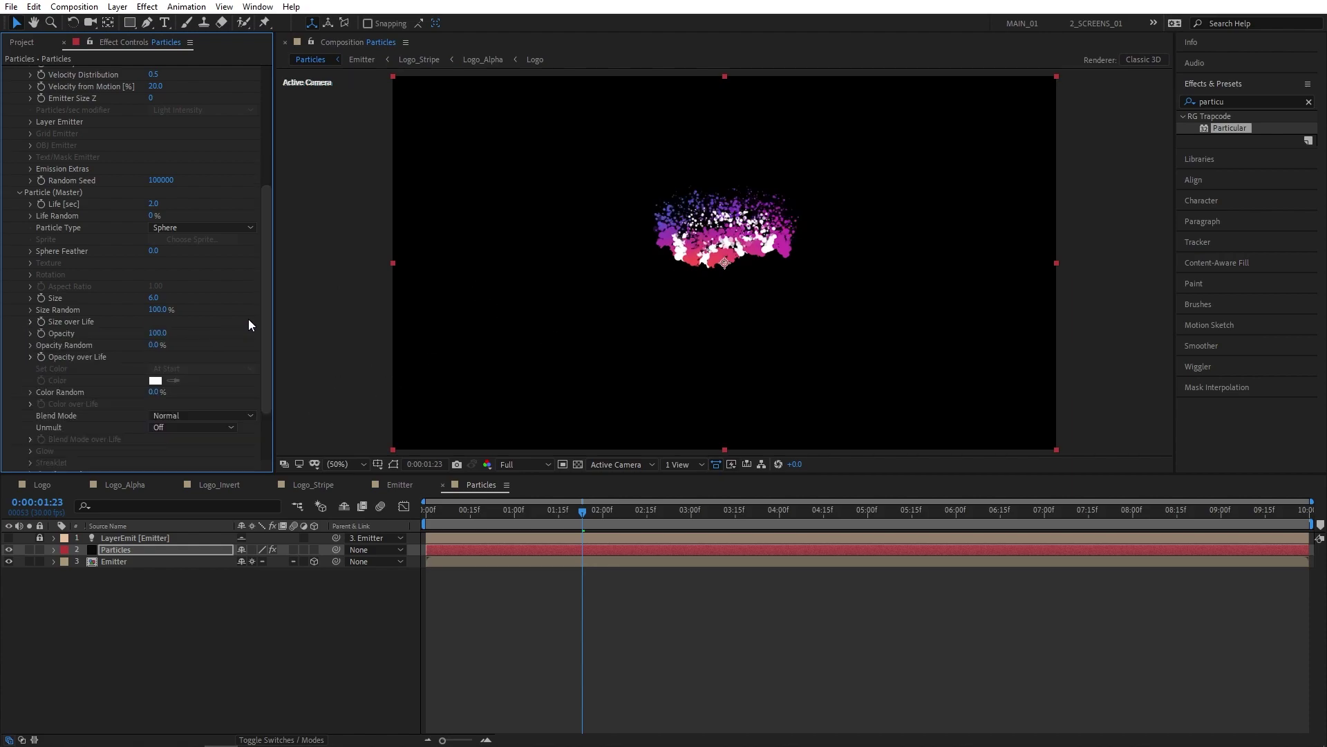
{"action": "left_click_drag", "start_coordinate": [271, 321], "coordinate": [275, 368]}
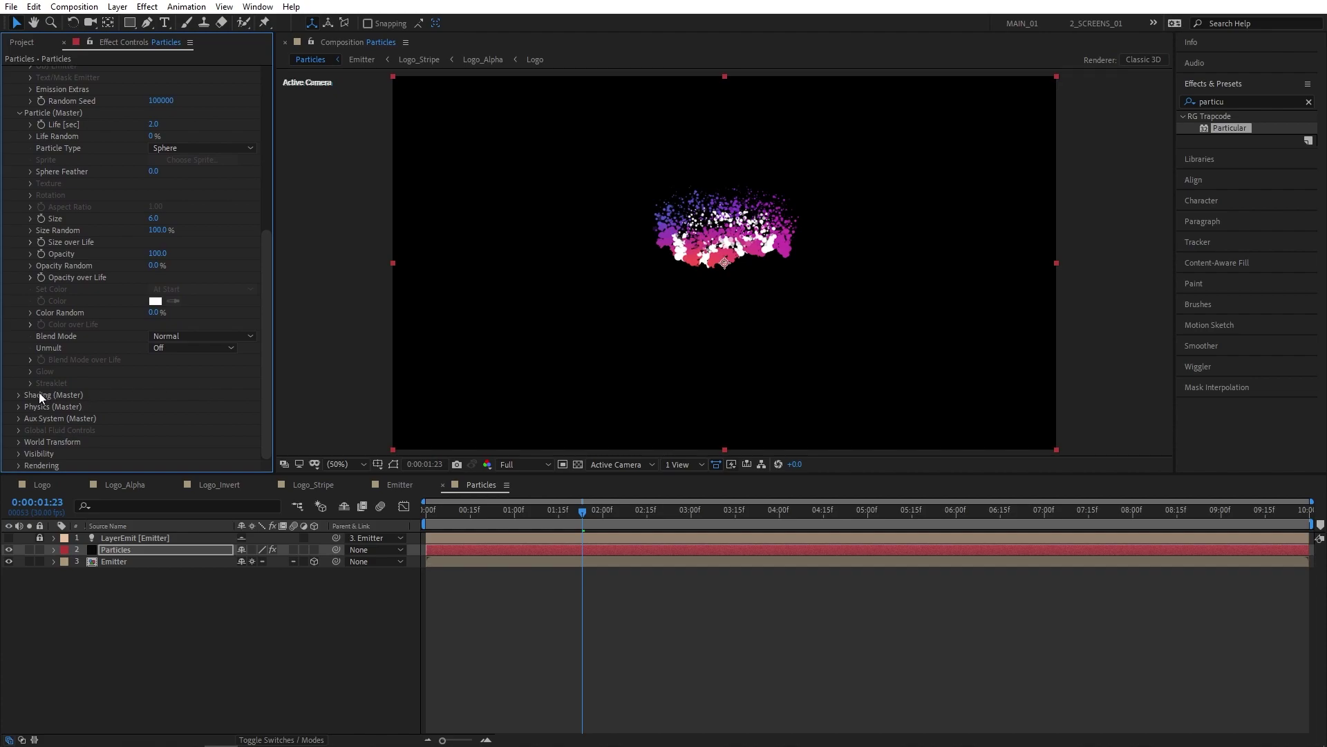
In Shading (Master), set Shadowlet for Main to On.
{"action": "left_click", "coordinate": [18, 394]}
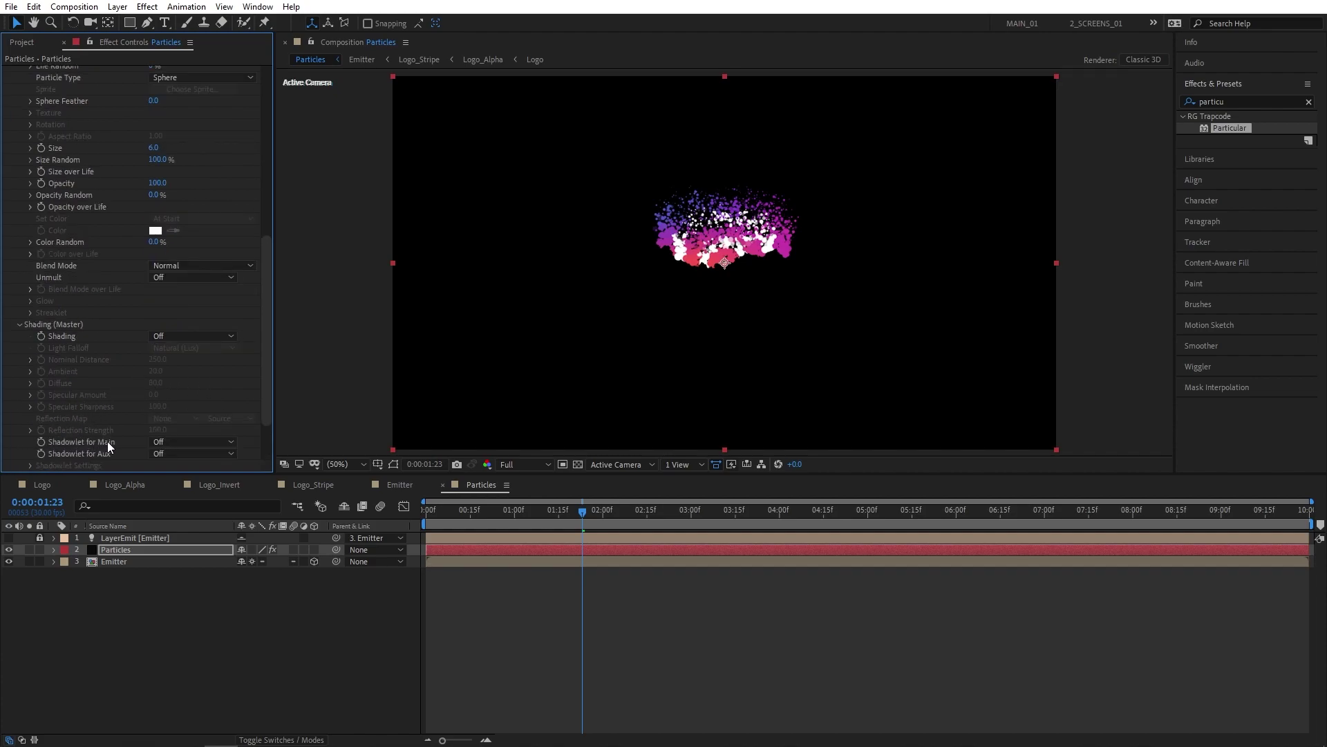
{"action": "left_click", "coordinate": [214, 442]}
{"action": "left_click", "coordinate": [181, 468]}
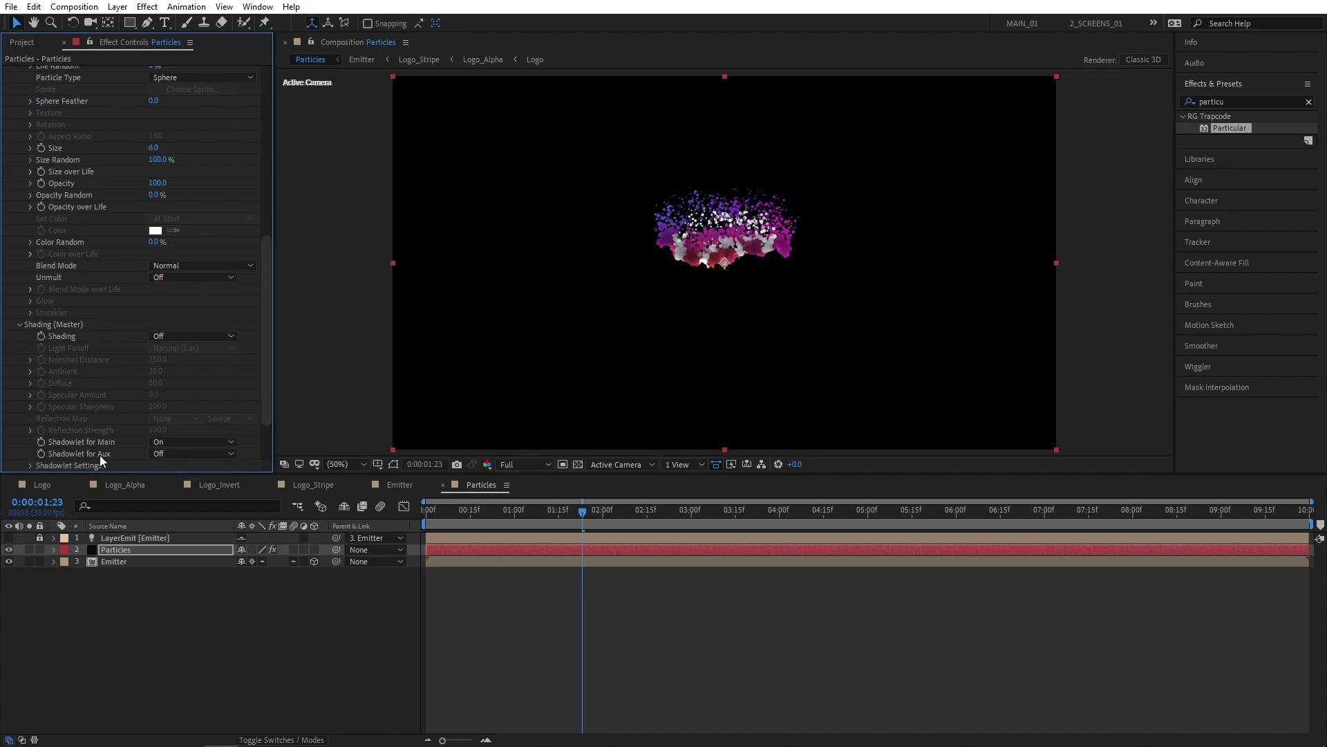
{"action": "left_click", "coordinate": [174, 454]}
{"action": "left_click", "coordinate": [20, 325]}
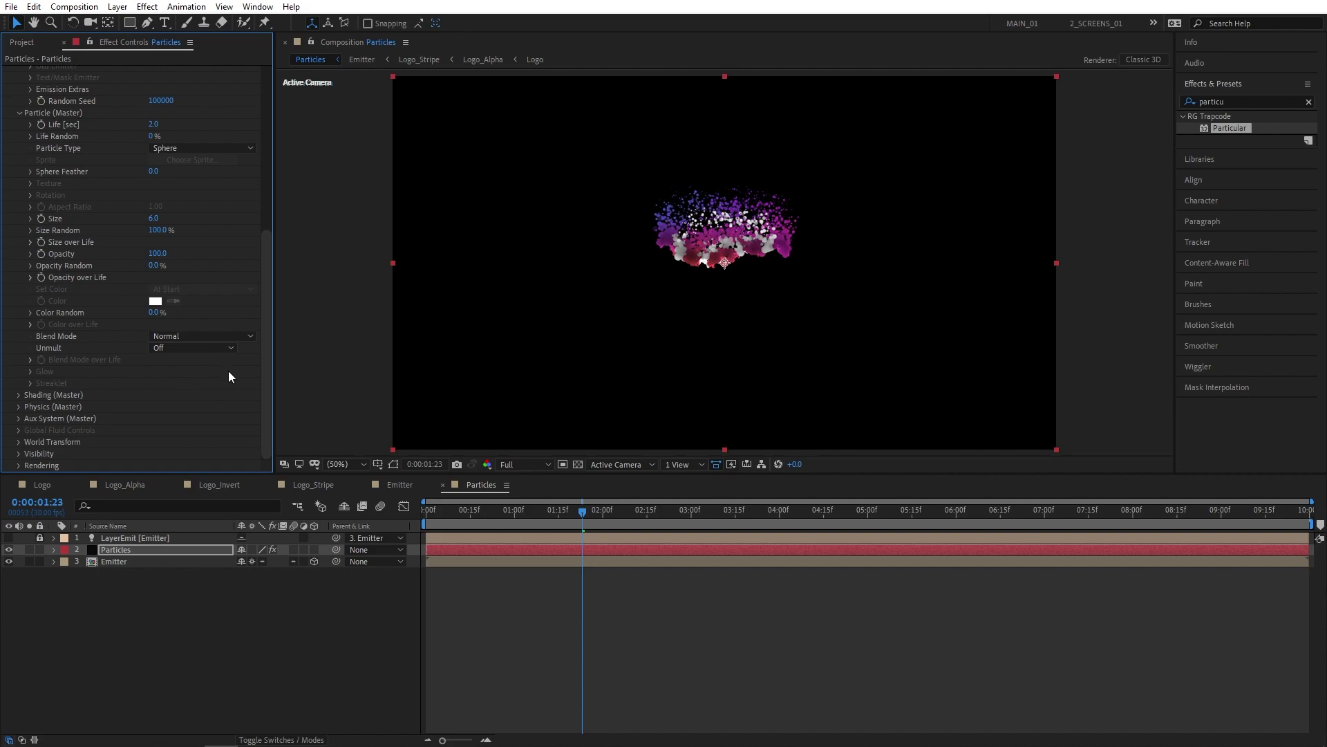
Set the Physics Air Turbulence Field Affect Position to 300.
{"action": "left_click", "coordinate": [19, 408]}
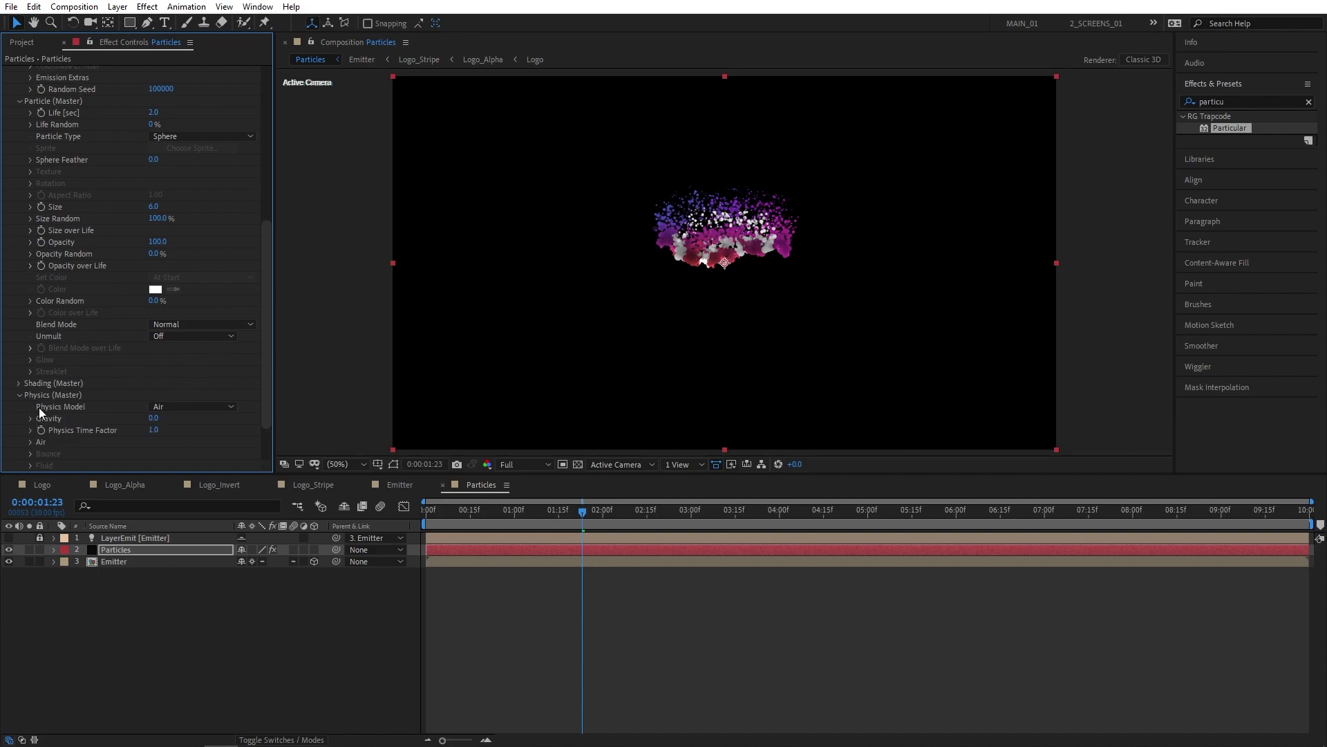
{"action": "left_click", "coordinate": [30, 442]}
{"action": "scroll", "coordinate": [105, 402], "scroll_direction": "down", "scroll_amount": 3}
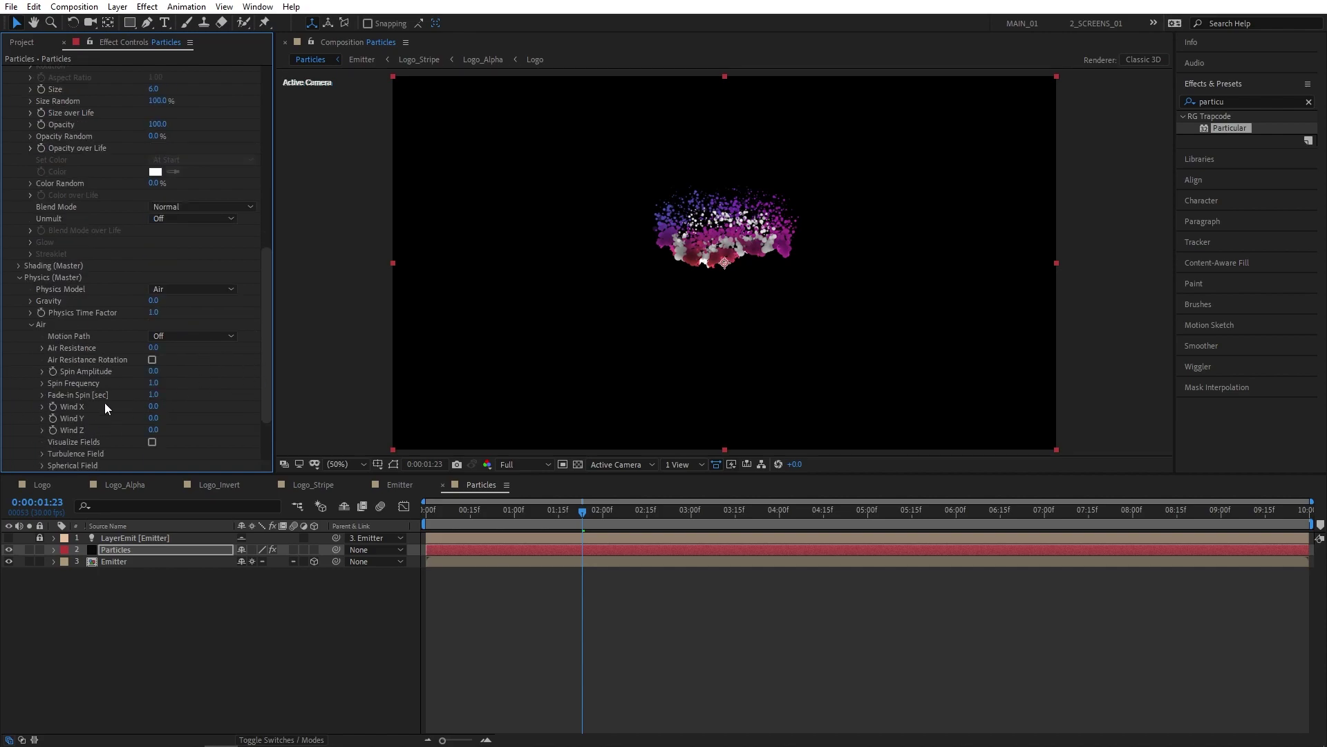
{"action": "scroll", "coordinate": [55, 385], "scroll_direction": "down", "scroll_amount": 2}
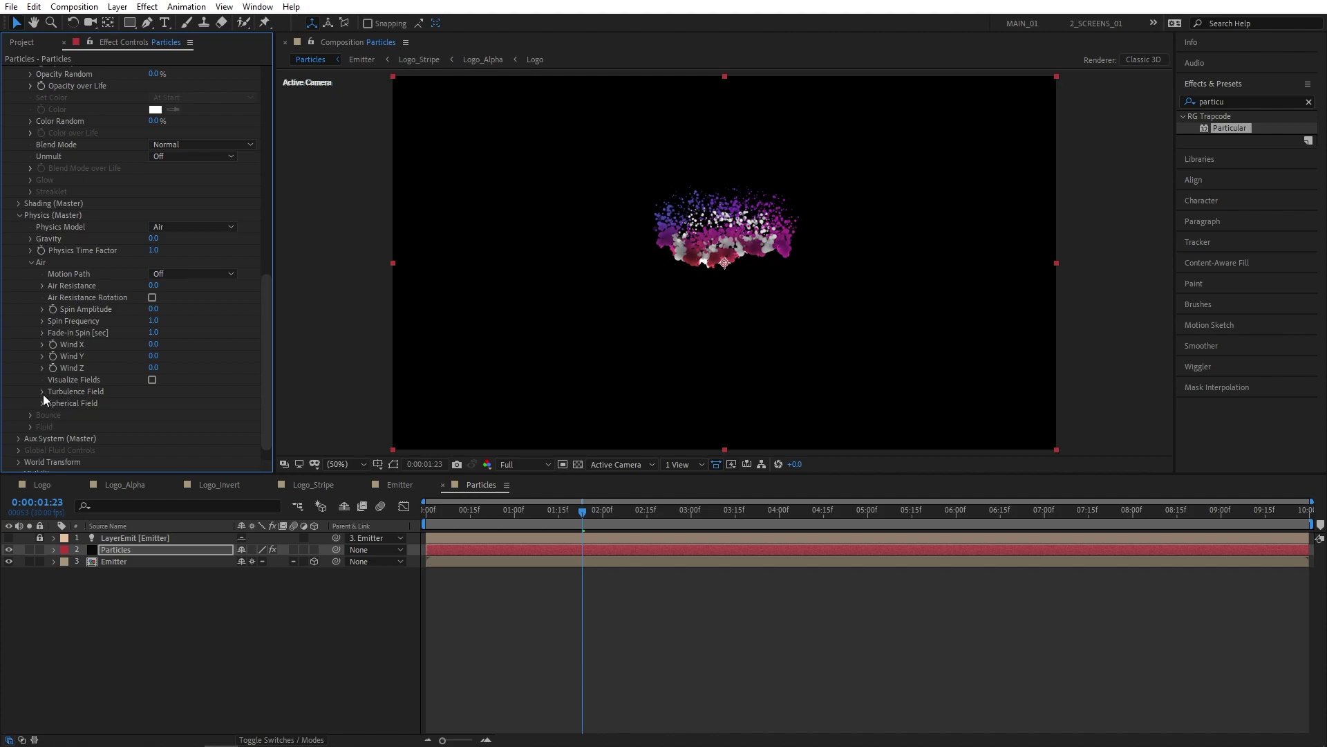
{"action": "left_click", "coordinate": [42, 391]}
{"action": "scroll", "coordinate": [108, 392], "scroll_direction": "down", "scroll_amount": 3}
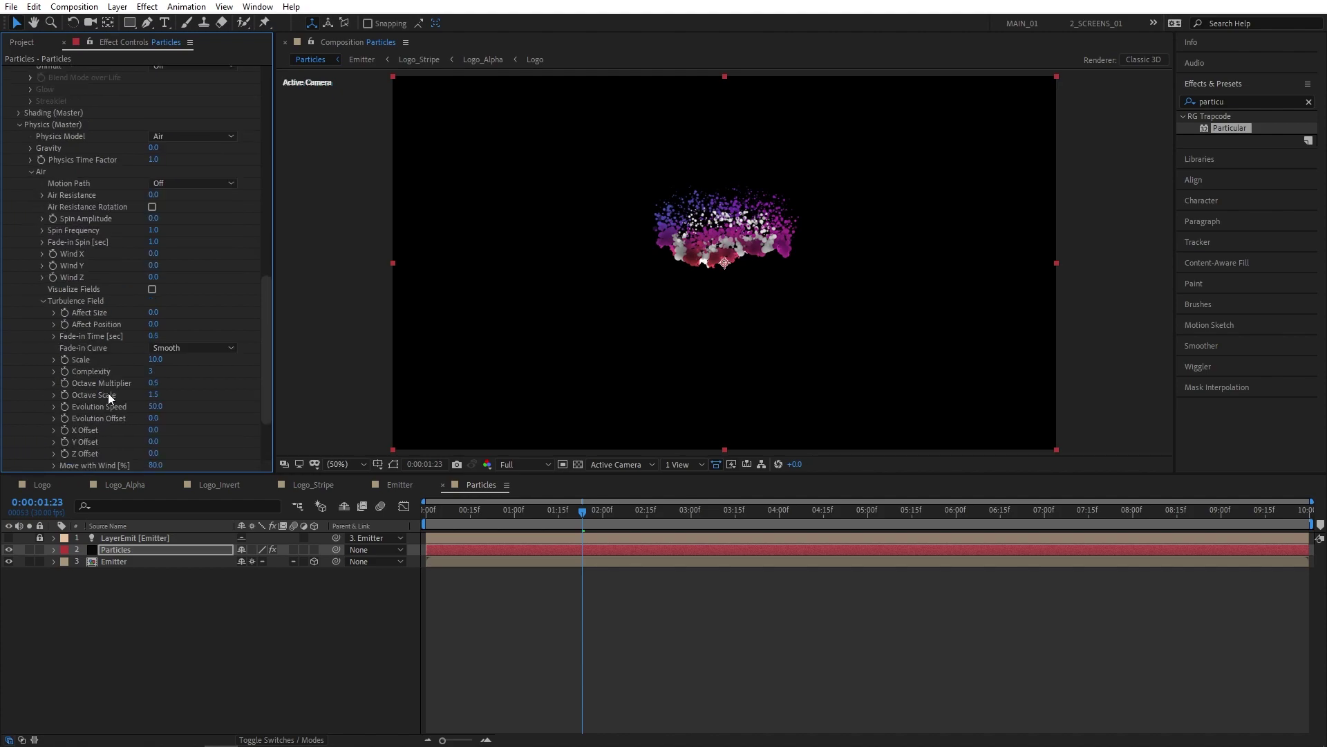
{"action": "left_click", "coordinate": [156, 324]}
{"action": "type", "text": "3"}
{"action": "key", "text": "Return"}
{"action": "left_click_drag", "start_coordinate": [264, 362], "coordinate": [266, 382]}
{"action": "left_click", "coordinate": [19, 91]}
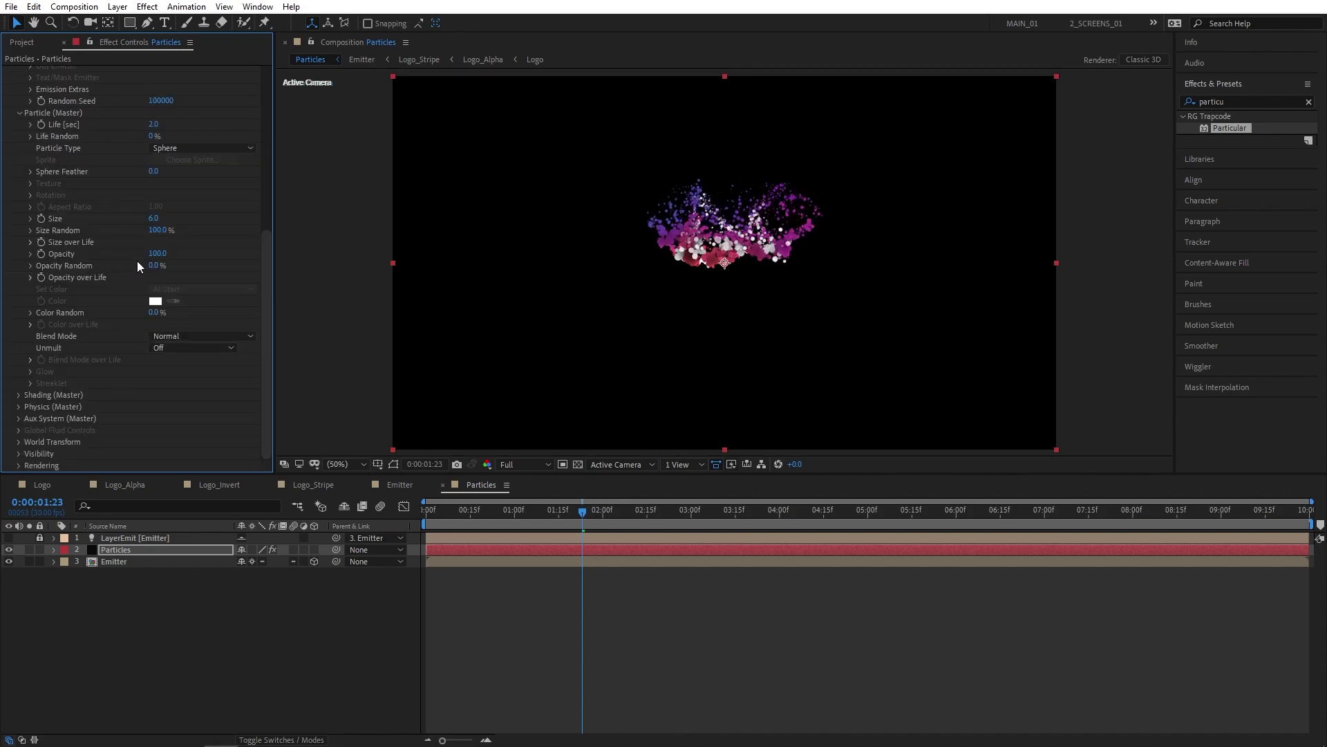
{"action": "left_click", "coordinate": [19, 464]}
Turn on Motion Blur for the particles and preview the result.
{"action": "scroll", "coordinate": [18, 465], "scroll_direction": "down", "scroll_amount": 3}
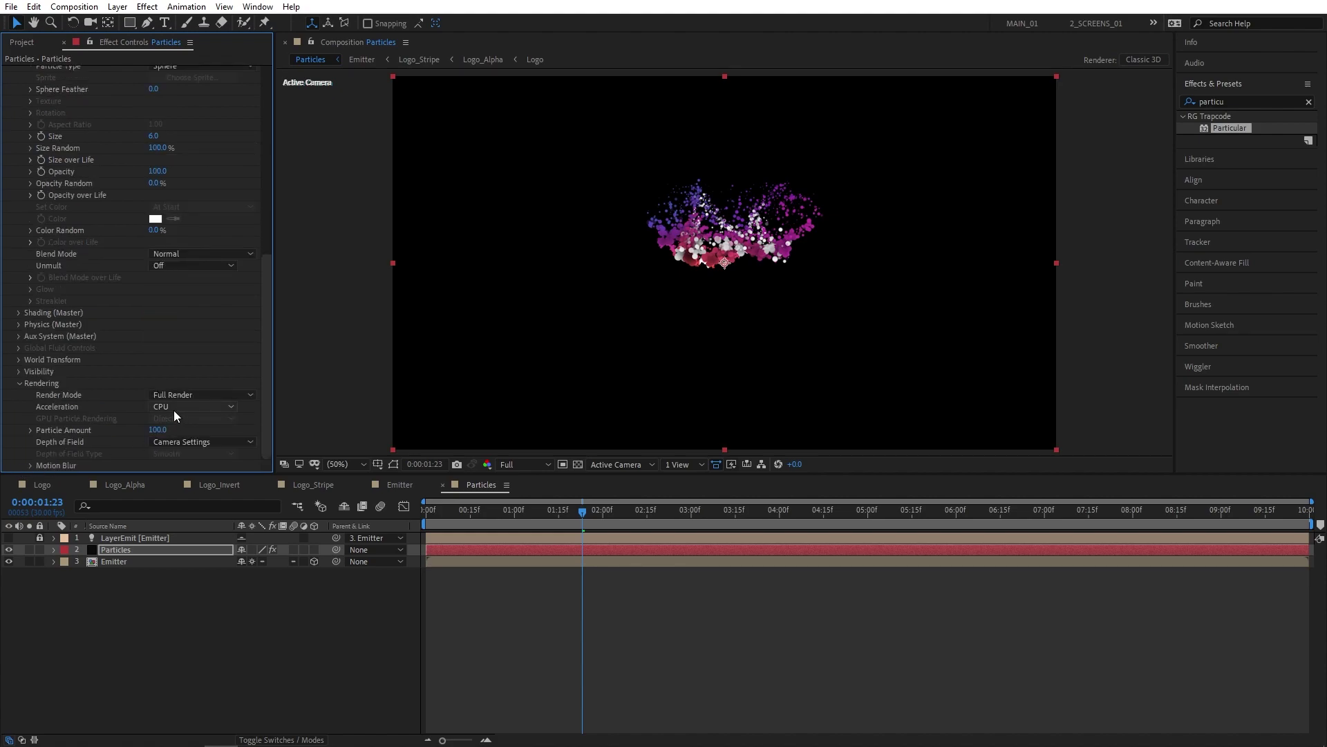
{"action": "left_click", "coordinate": [30, 466]}
{"action": "scroll", "coordinate": [32, 467], "scroll_direction": "down", "scroll_amount": 3}
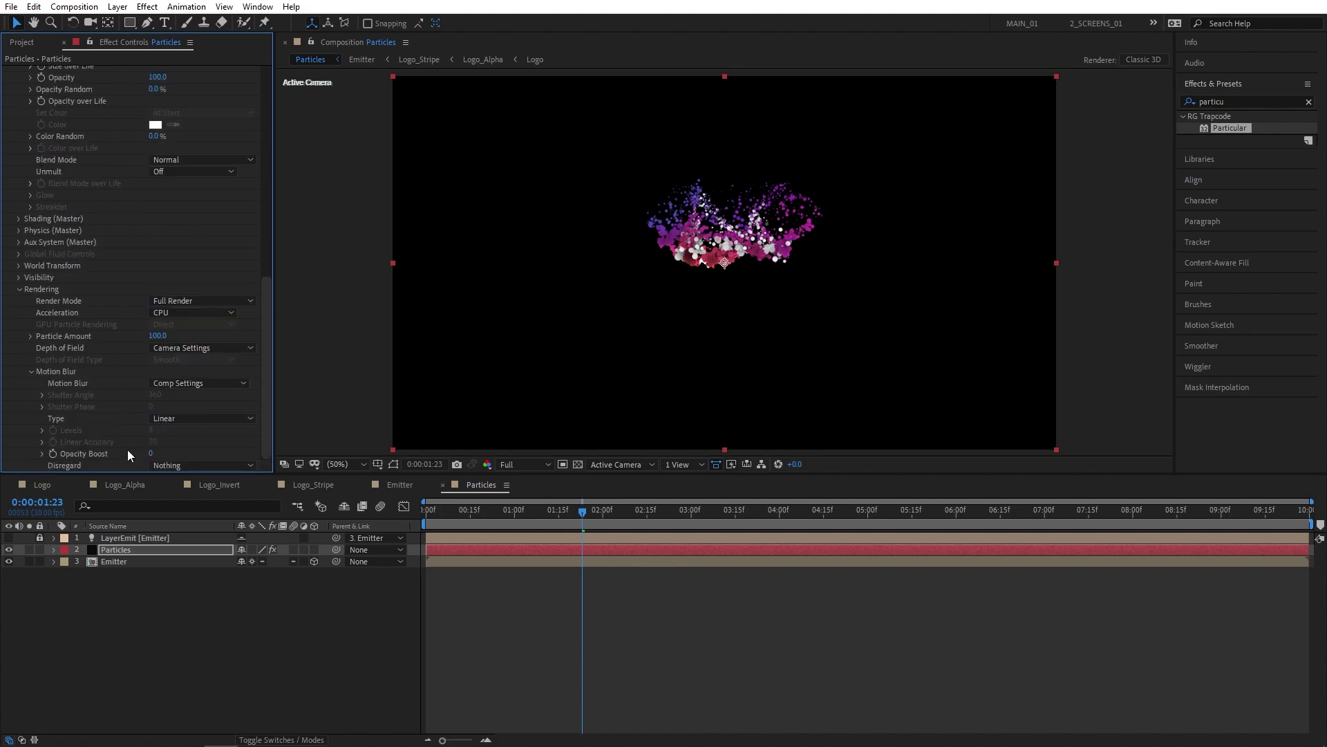
{"action": "left_click", "coordinate": [182, 383]}
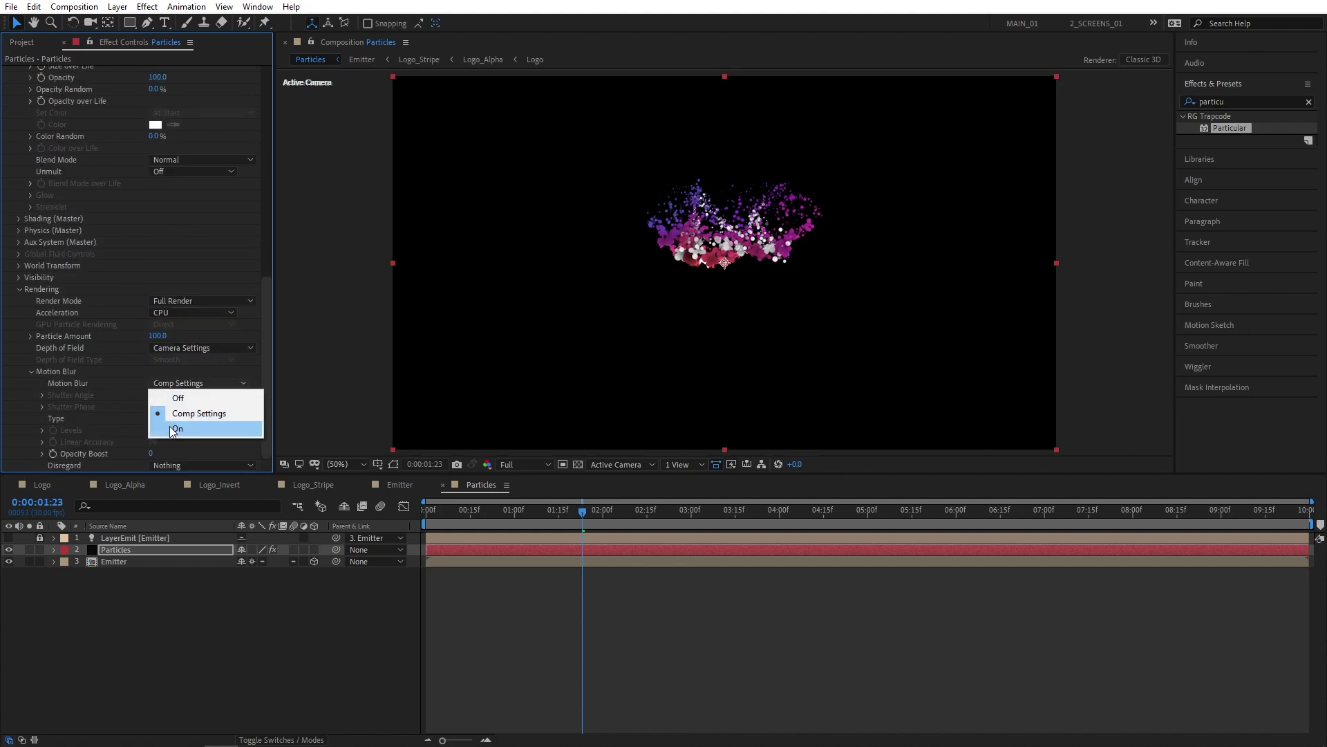
{"action": "left_click", "coordinate": [202, 429]}
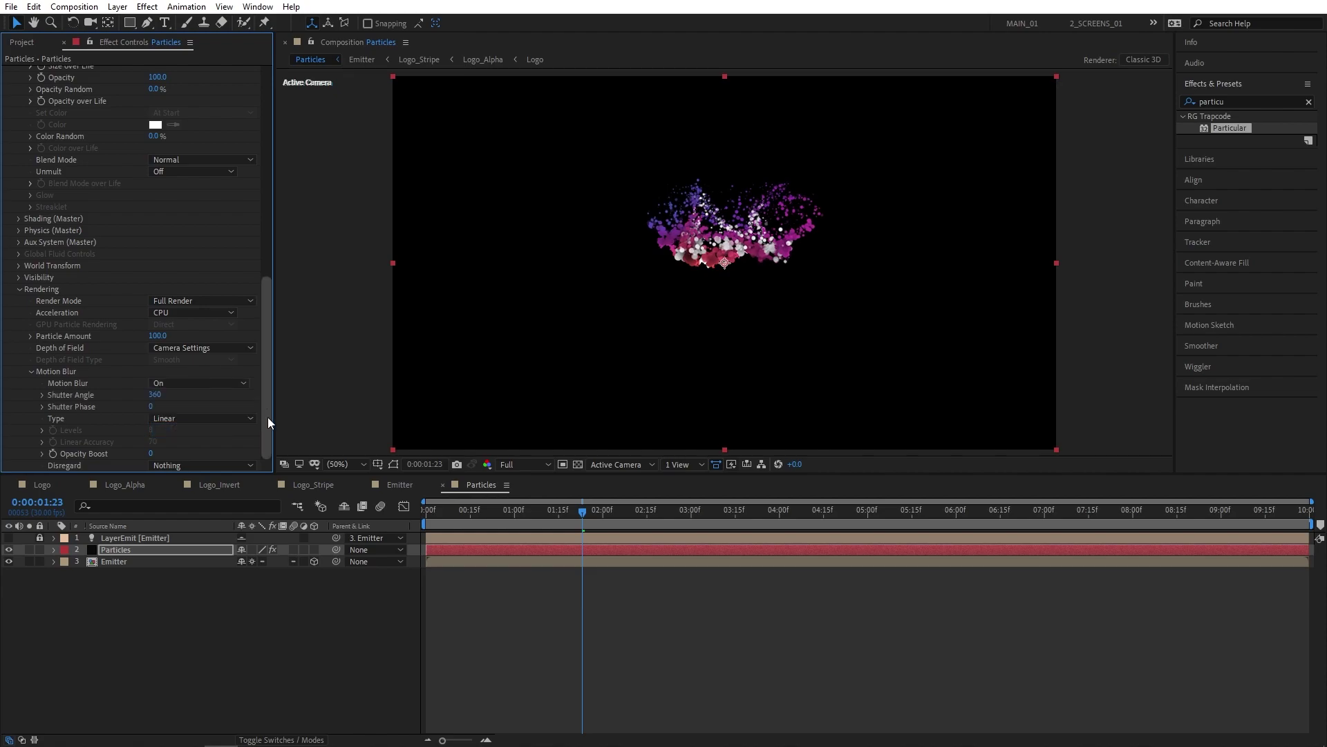
{"action": "left_click", "coordinate": [582, 517]}
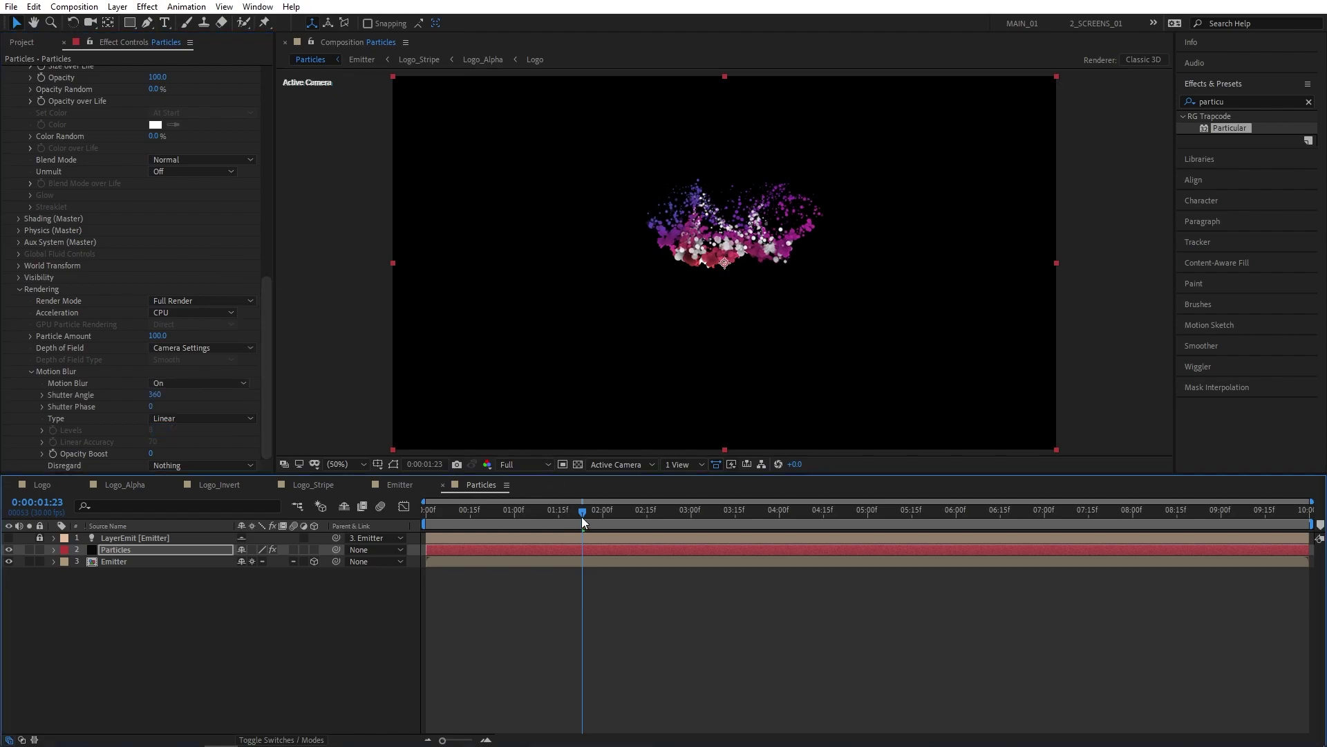
{"action": "key", "text": "space"}
{"action": "key", "text": "space"}
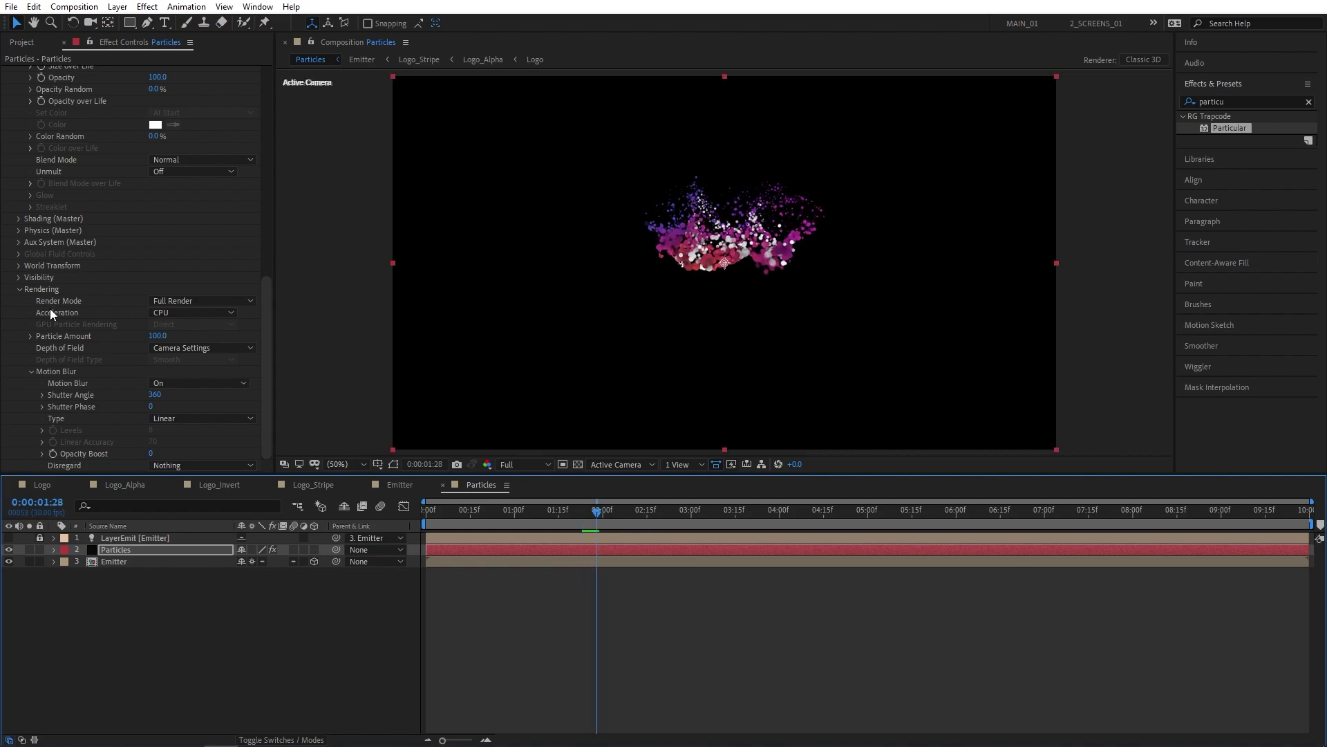
Switch Rendering Acceleration to GPU and preview the comp at Half resolution.
{"action": "left_click", "coordinate": [176, 314]}
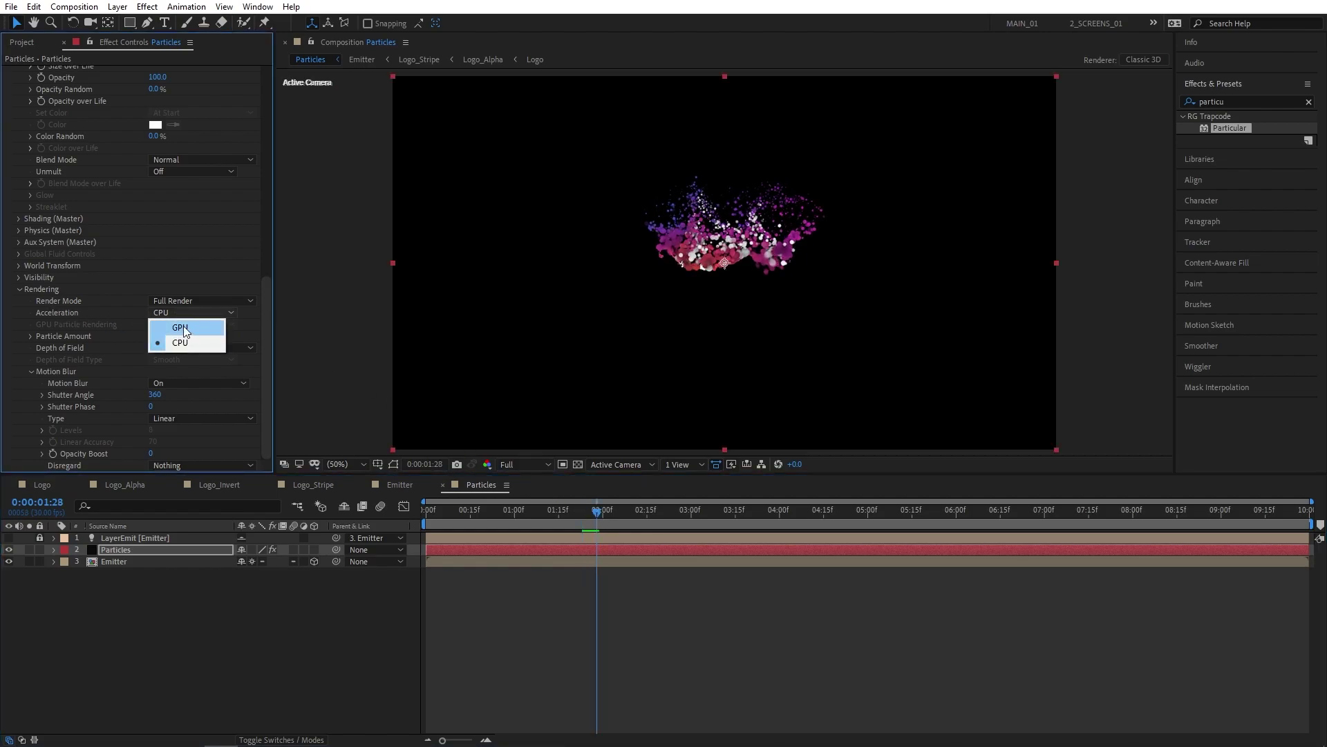
{"action": "left_click", "coordinate": [184, 326]}
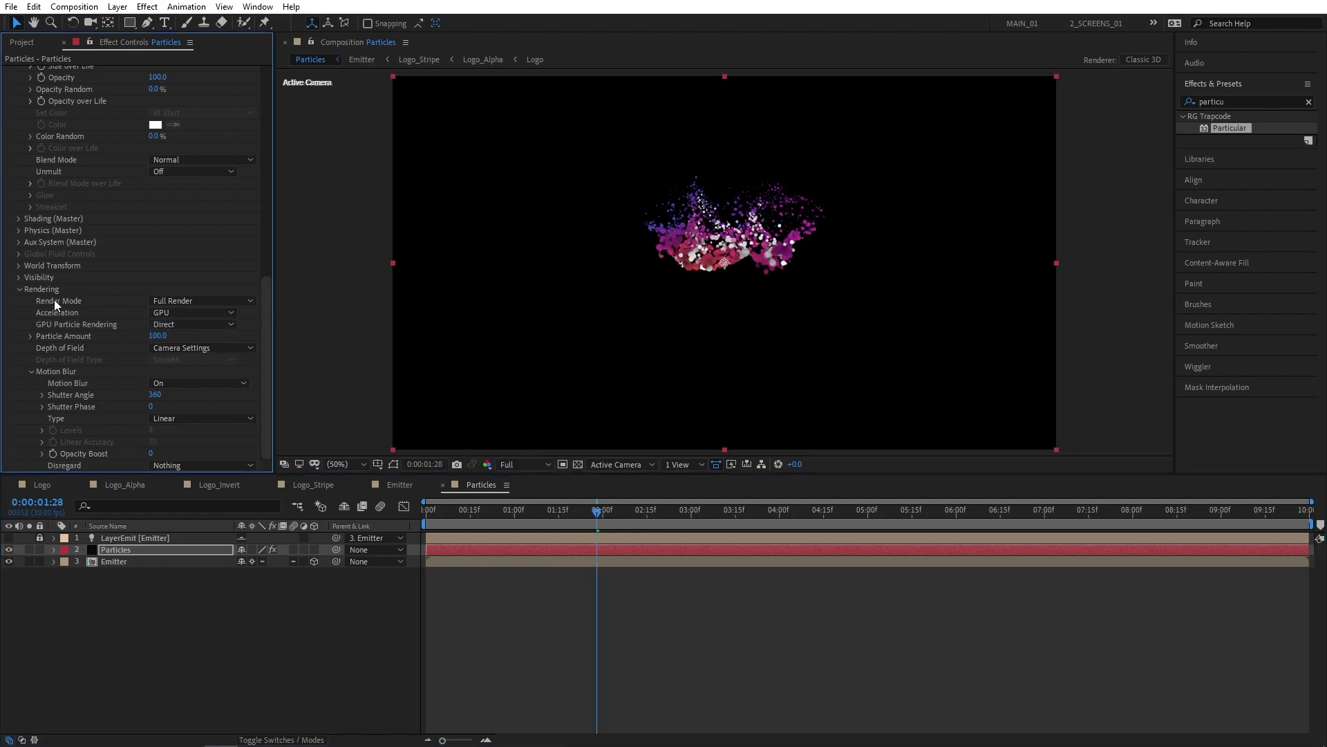
{"action": "left_click", "coordinate": [18, 289]}
{"action": "left_click_drag", "start_coordinate": [590, 512], "coordinate": [529, 511]}
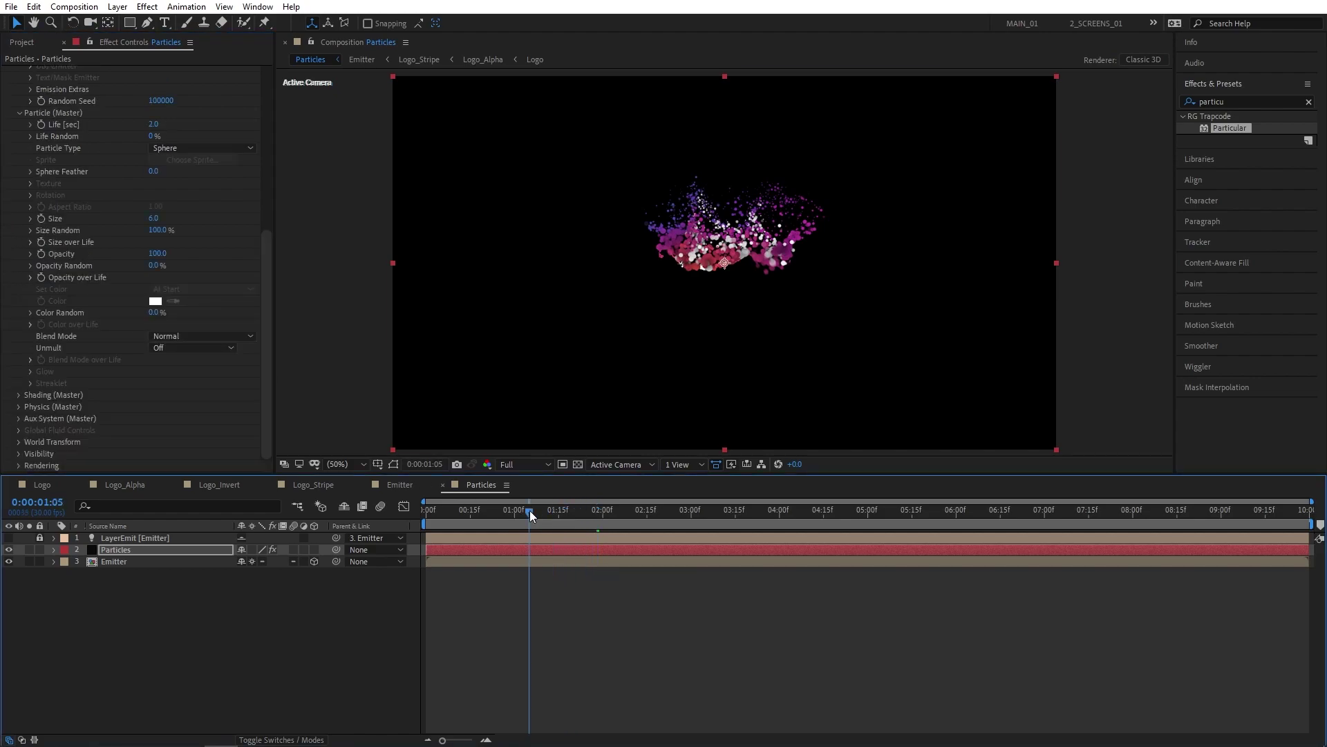
{"action": "key", "text": "space"}
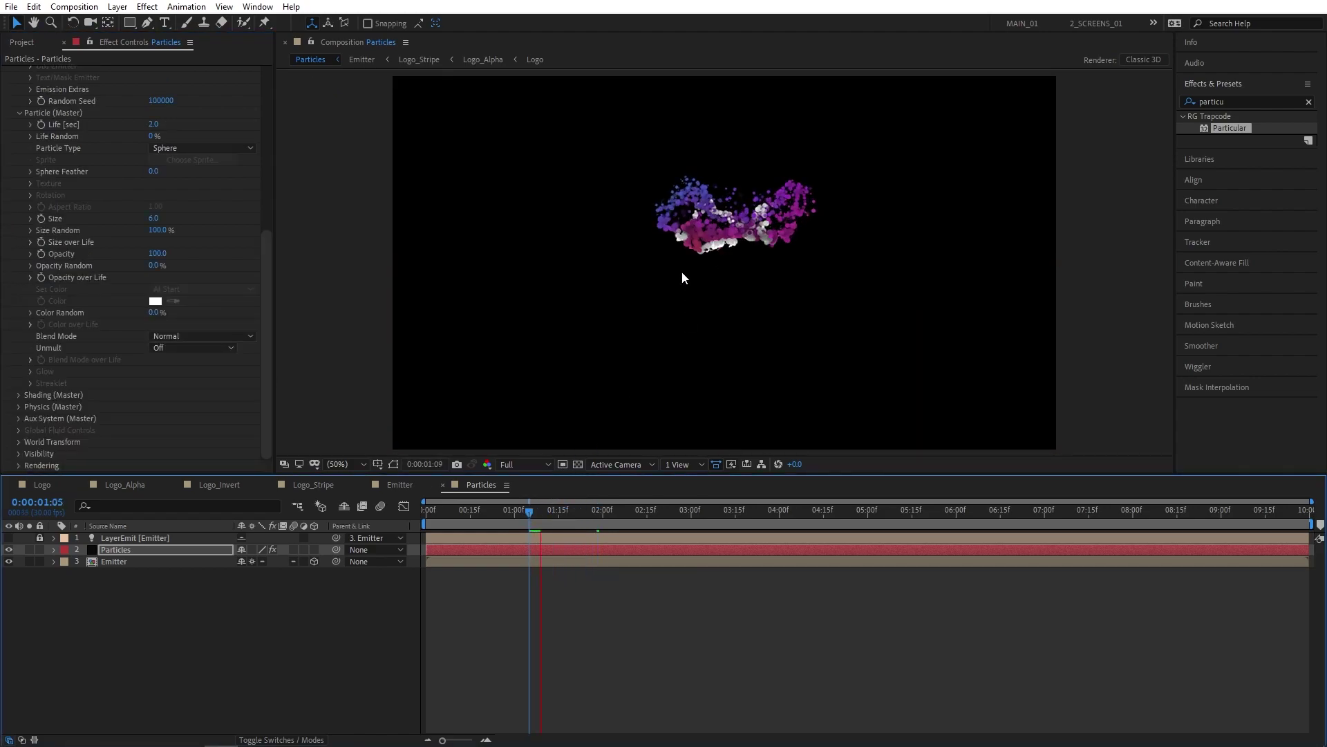
{"action": "left_click", "coordinate": [546, 464]}
{"action": "left_click", "coordinate": [518, 489]}
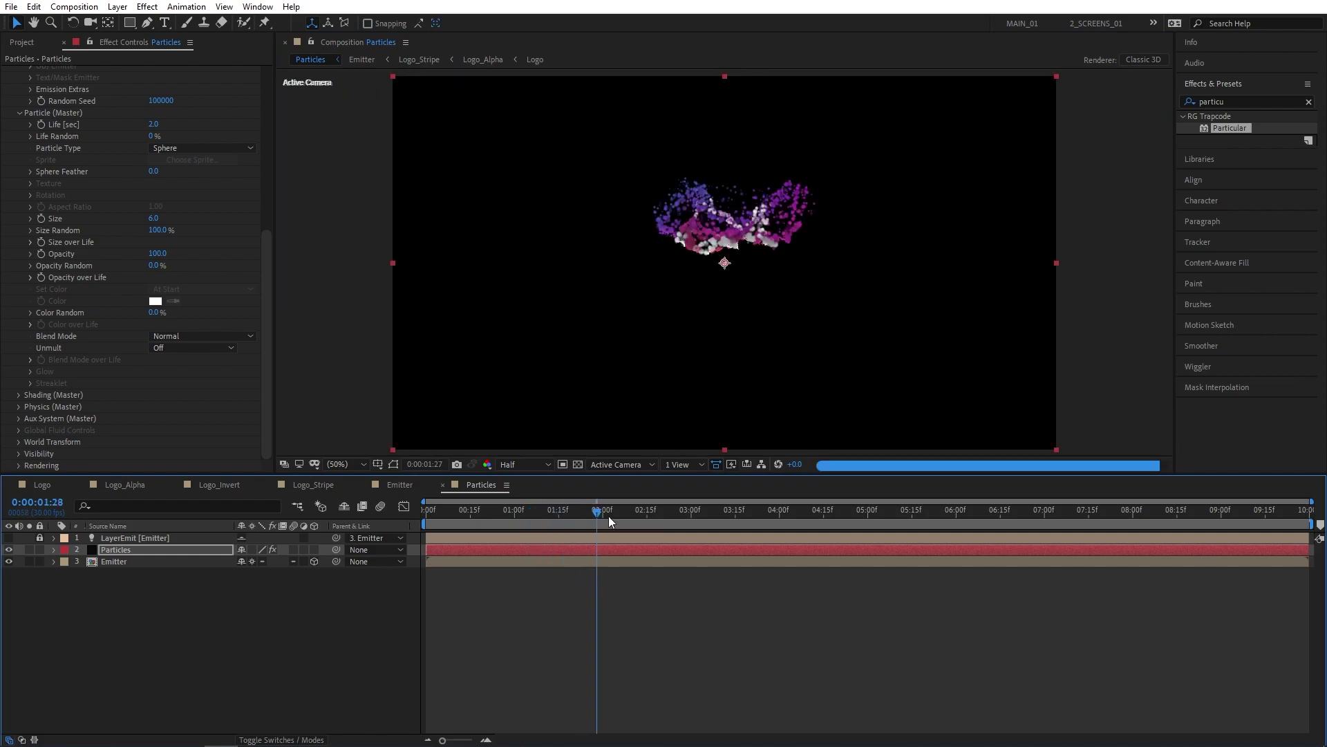
{"action": "left_click", "coordinate": [267, 305]}
{"action": "left_click_drag", "start_coordinate": [267, 310], "coordinate": [9, 73]}
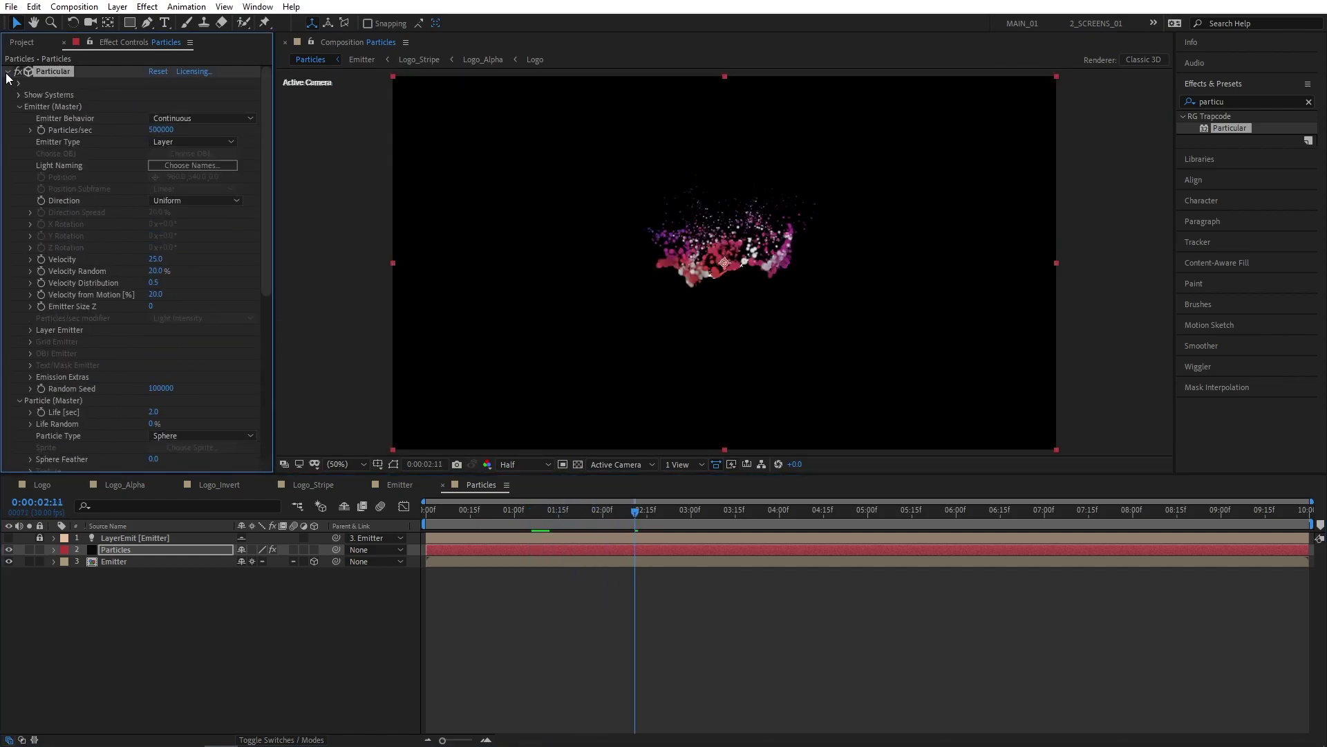
Add CC Vector Blur to Particles with Type Perpendicular, Amount 15 and Map Softness 20.
{"action": "left_click", "coordinate": [8, 72]}
{"action": "left_click", "coordinate": [167, 363]}
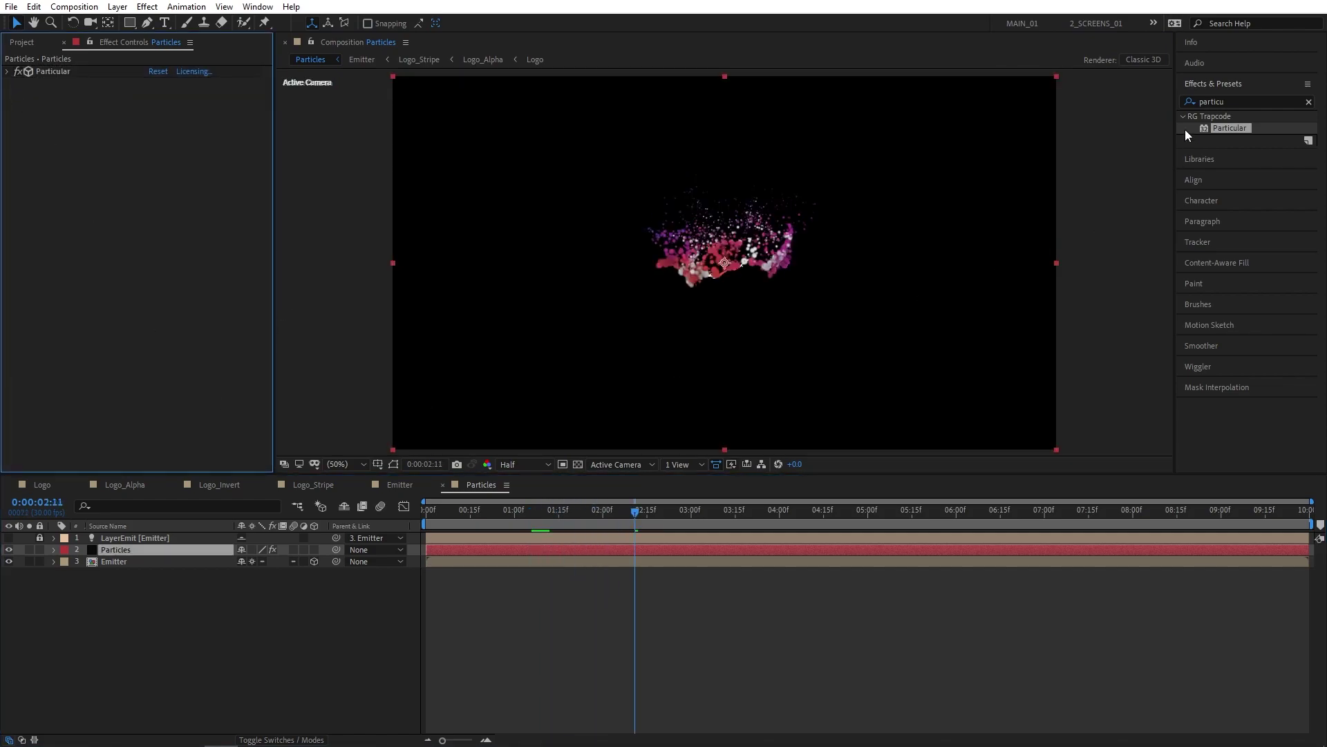
{"action": "double_click", "coordinate": [1238, 101]}
{"action": "type", "text": "vecto"}
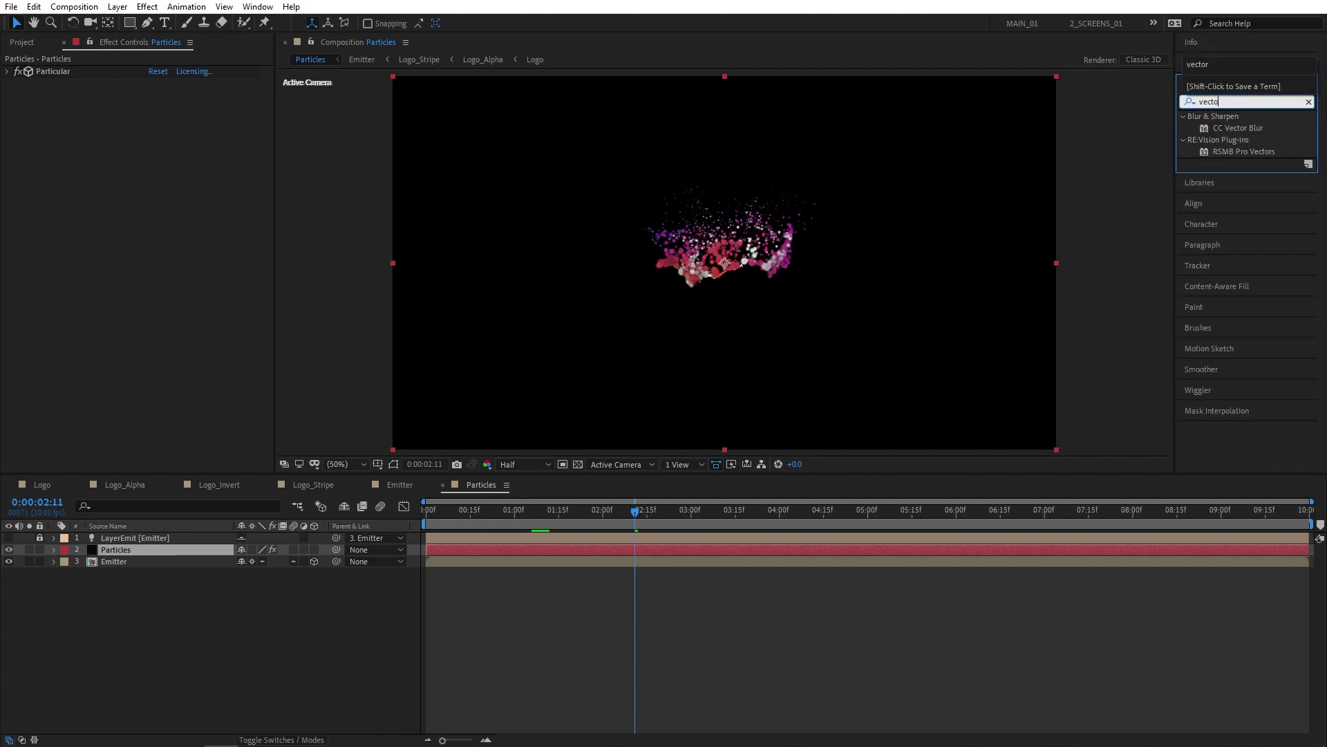
{"action": "left_click_drag", "start_coordinate": [1250, 127], "coordinate": [172, 549]}
{"action": "left_click", "coordinate": [172, 95]}
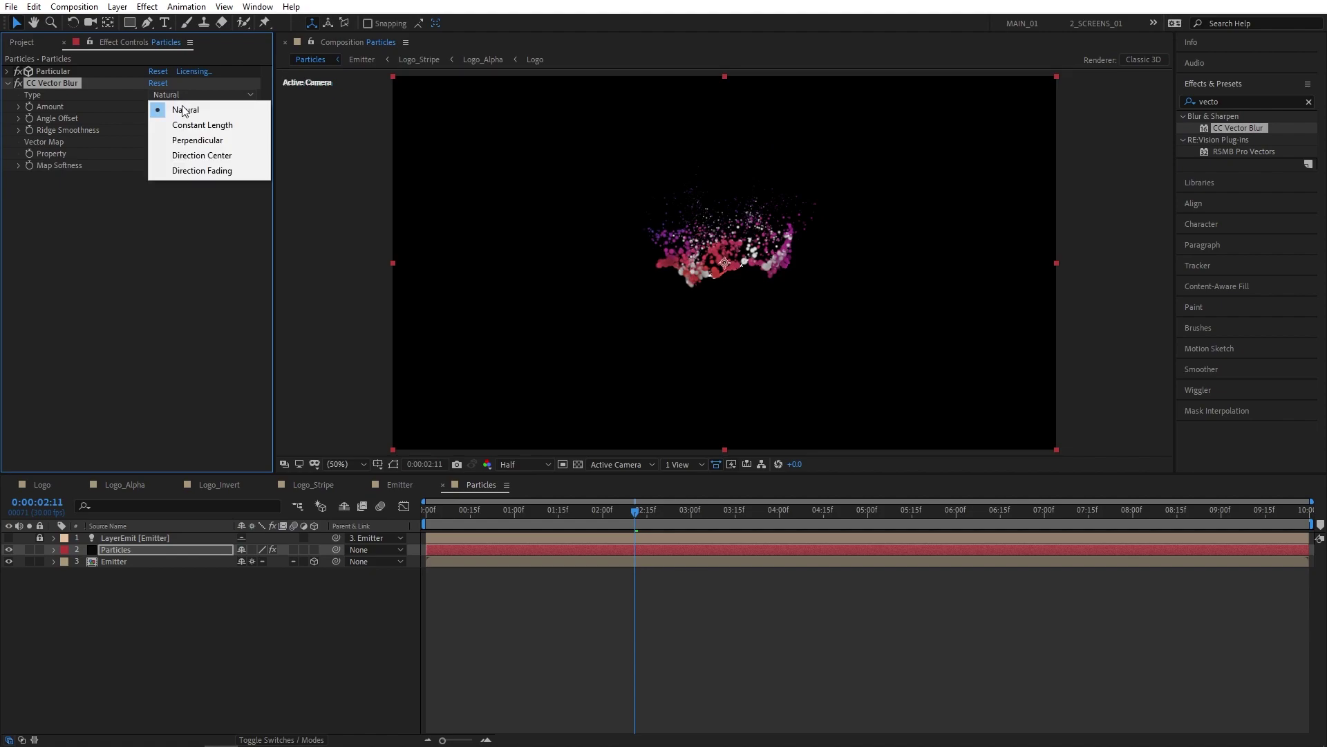
{"action": "left_click", "coordinate": [207, 140]}
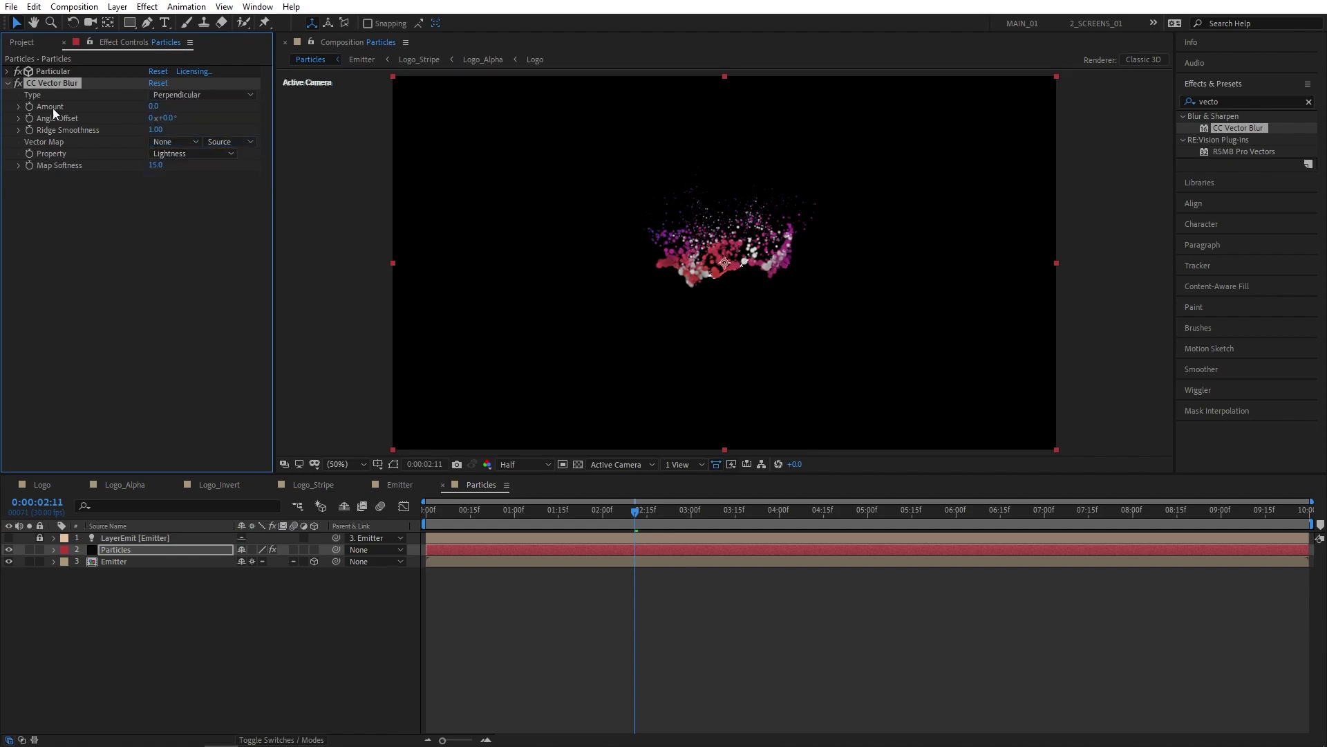
{"action": "left_click", "coordinate": [150, 107]}
{"action": "type", "text": "15"}
{"action": "key", "text": "Return"}
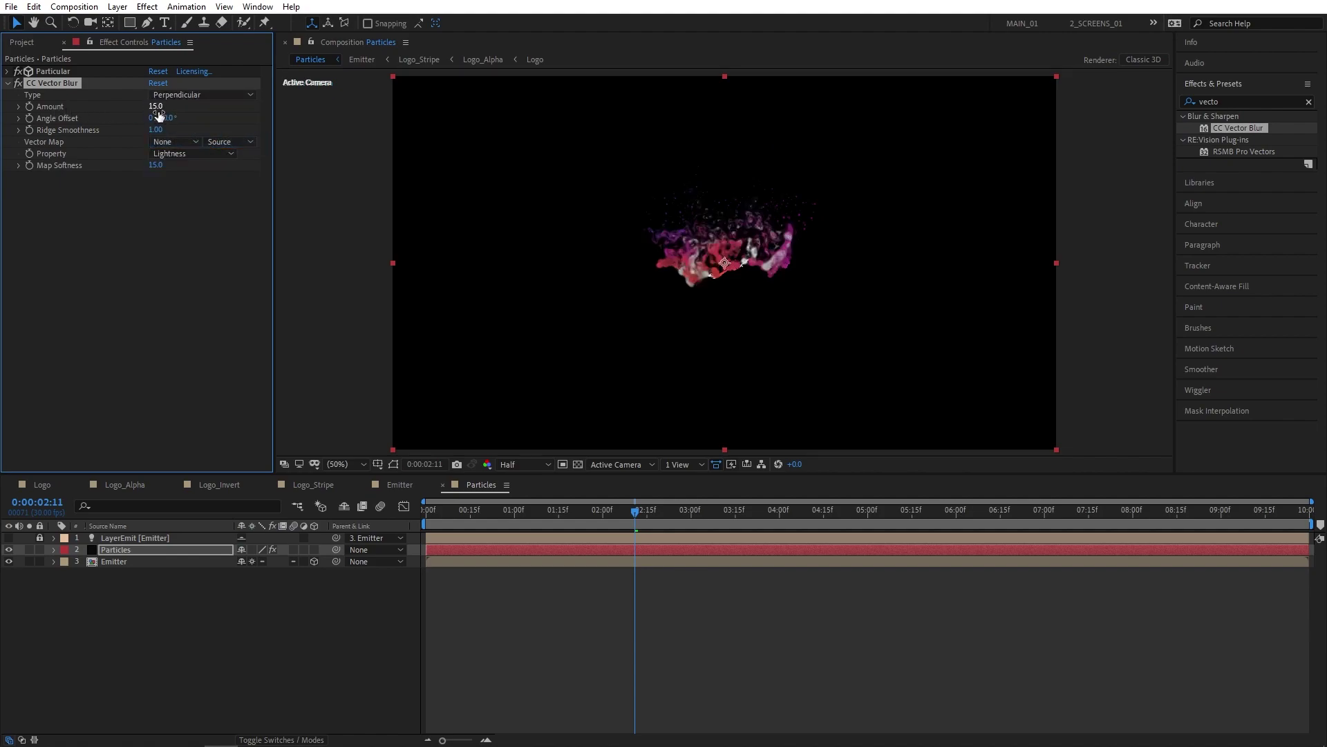
{"action": "left_click", "coordinate": [156, 166]}
{"action": "type", "text": "20"}
{"action": "key", "text": "Return"}
Add the Sharpen effect to the Particles layer.
{"action": "double_click", "coordinate": [1217, 102]}
{"action": "type", "text": "sharpe"}
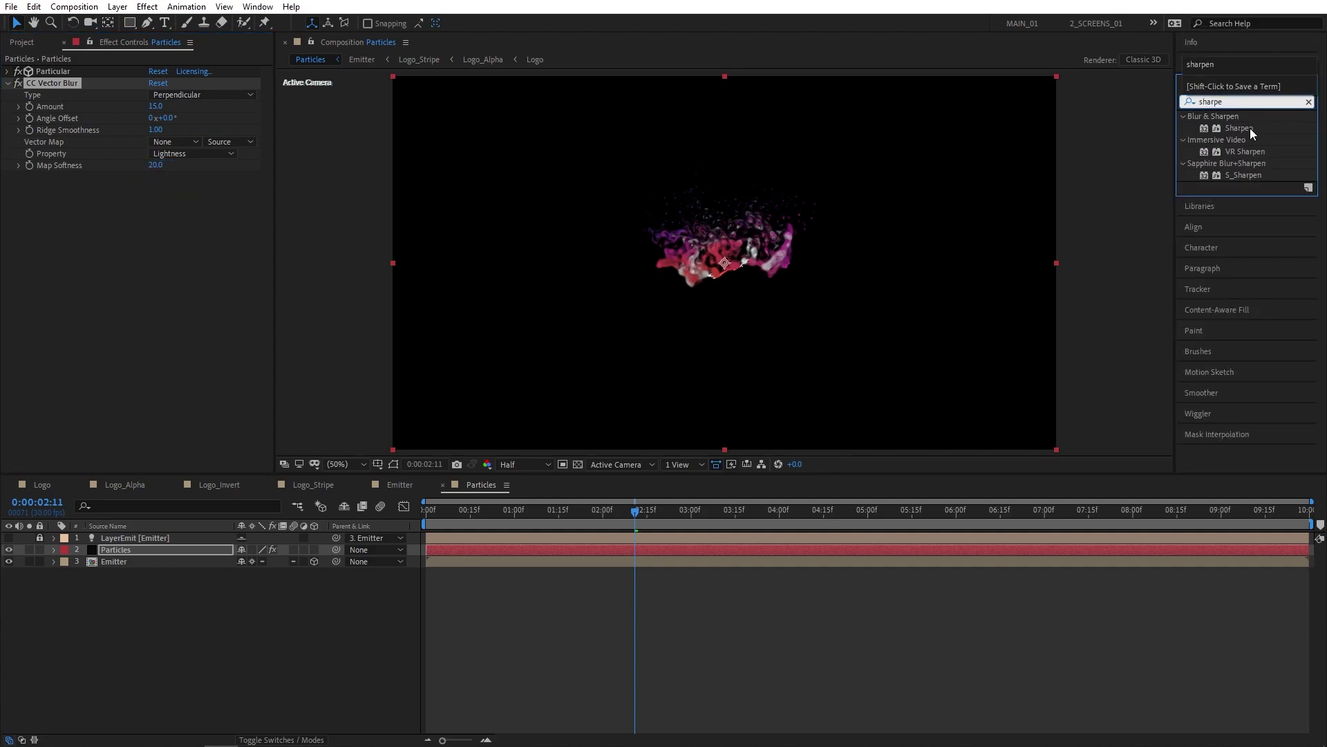
{"action": "left_click_drag", "start_coordinate": [1250, 127], "coordinate": [170, 549]}
Set Sharpen Amount to 100 and add Glow to Particles with Radius 50.
{"action": "left_click", "coordinate": [153, 189]}
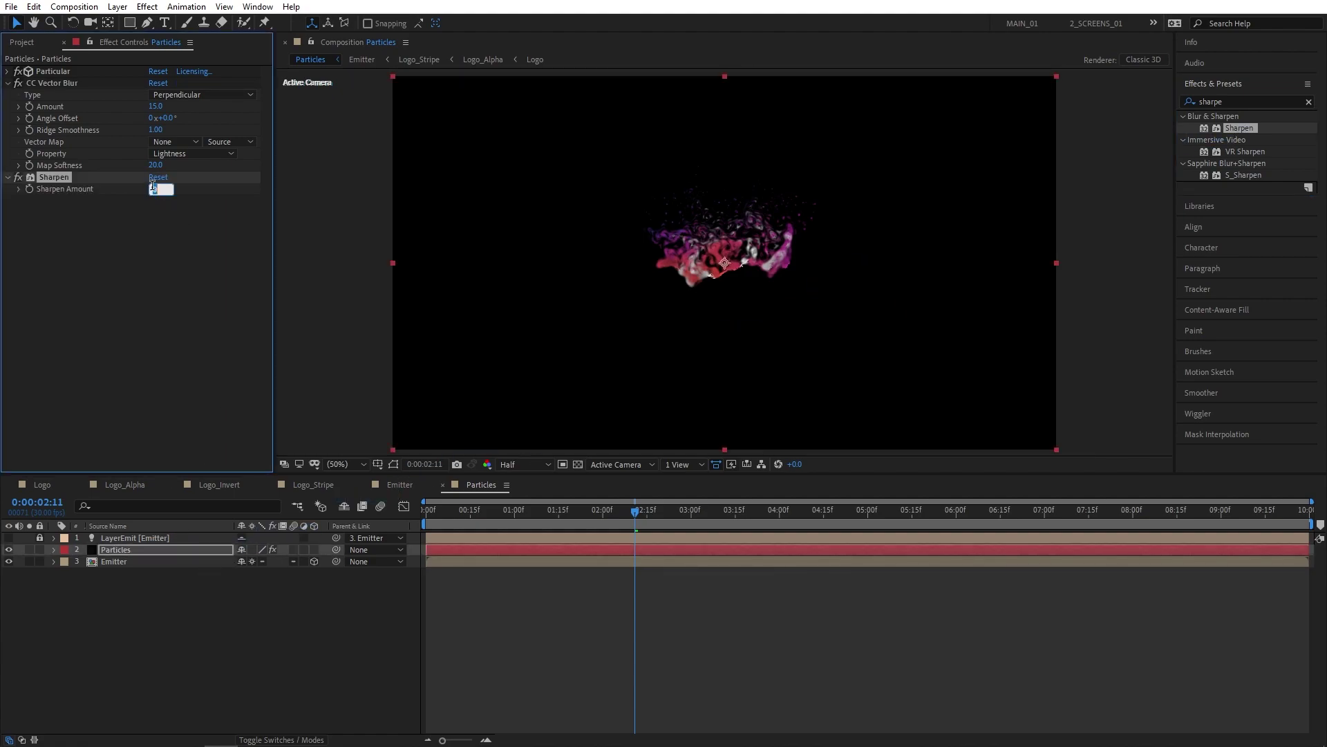
{"action": "type", "text": "100"}
{"action": "key", "text": "Return"}
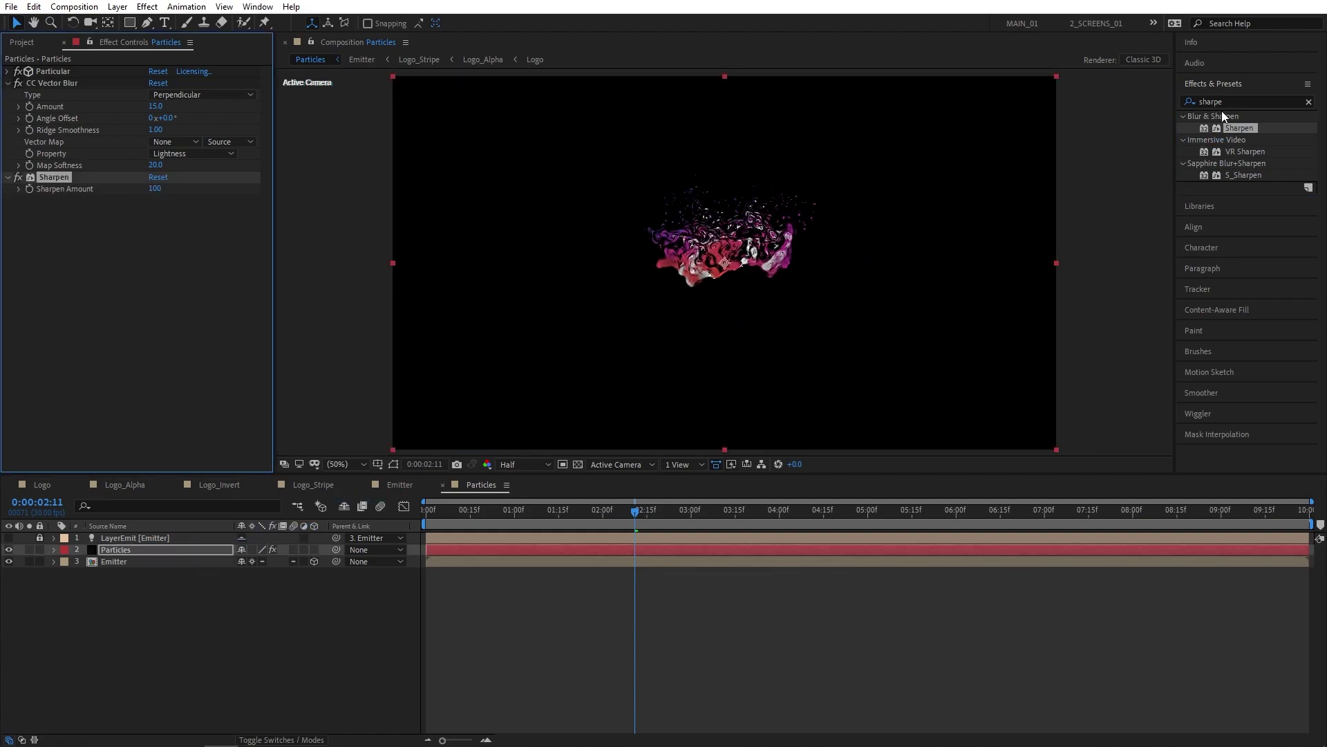
{"action": "double_click", "coordinate": [1241, 102]}
{"action": "type", "text": "glow"}
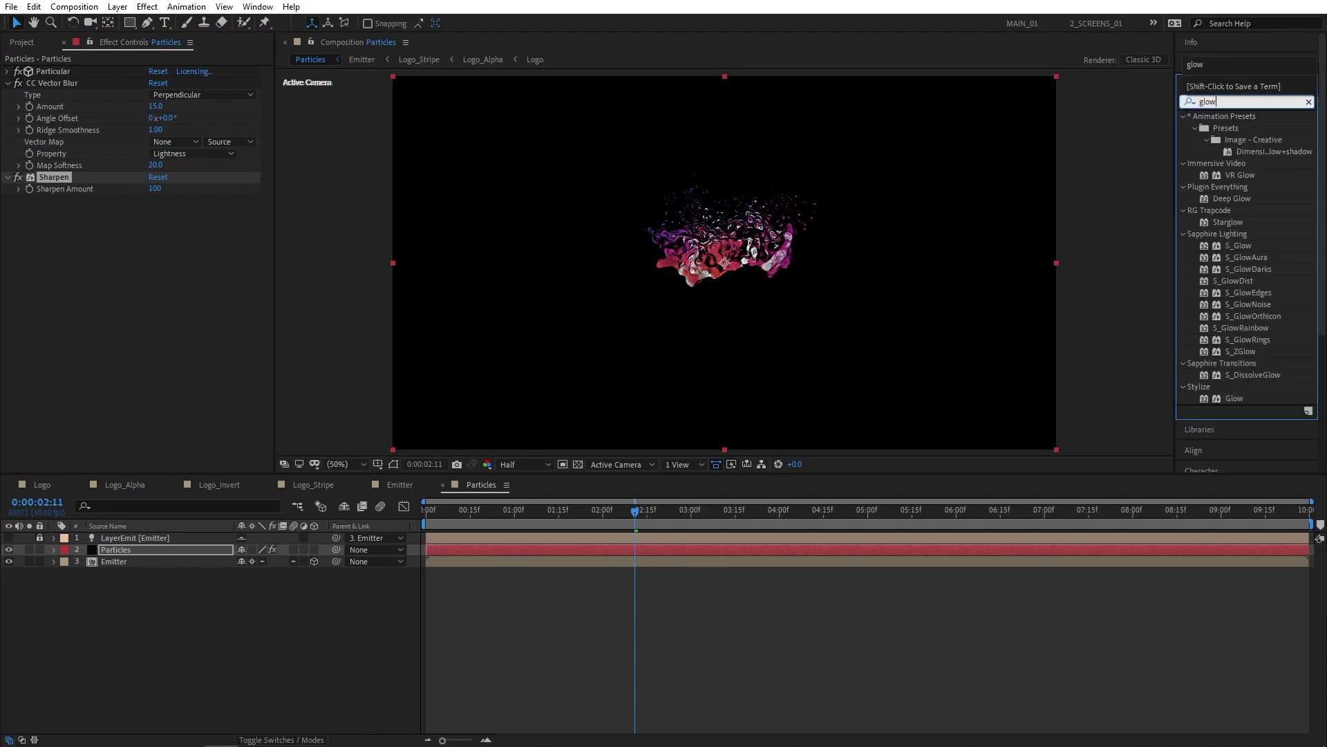
{"action": "left_click_drag", "start_coordinate": [1225, 397], "coordinate": [118, 552]}
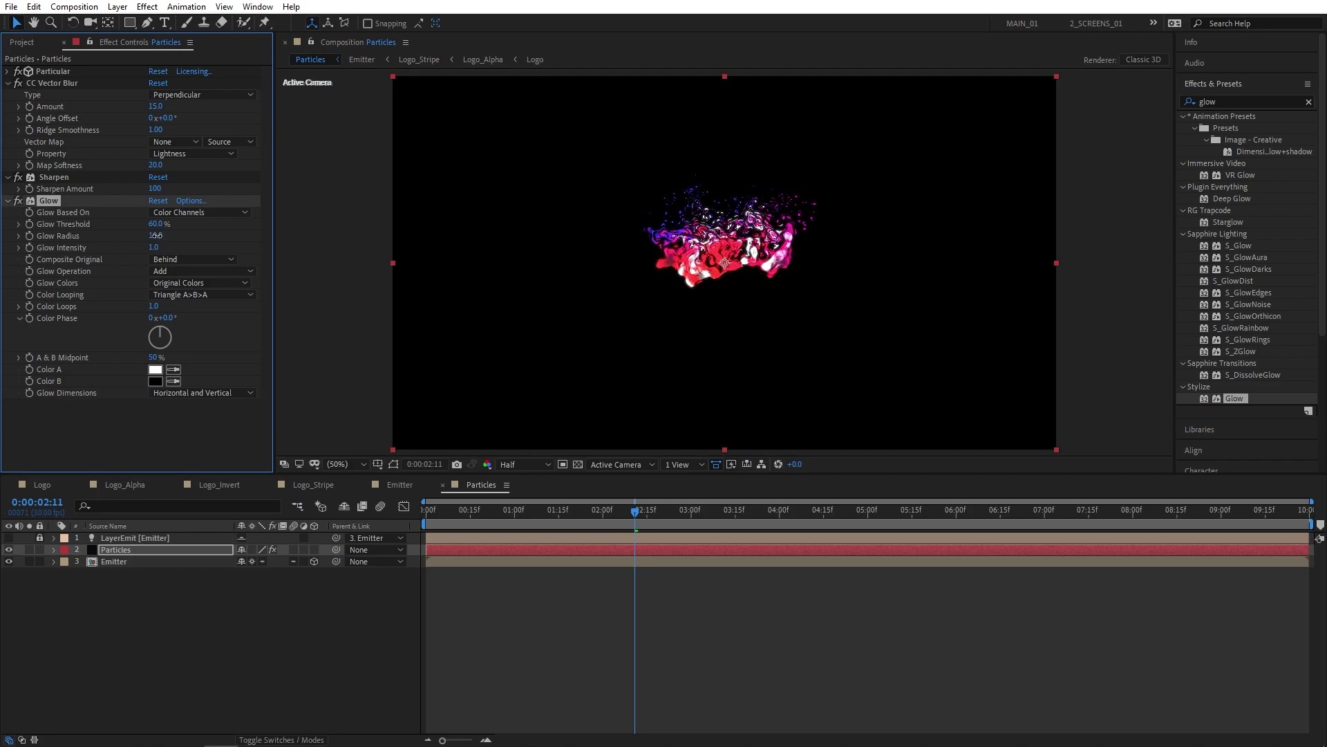
{"action": "left_click", "coordinate": [157, 235]}
{"action": "type", "text": "50"}
{"action": "key", "text": "Return"}
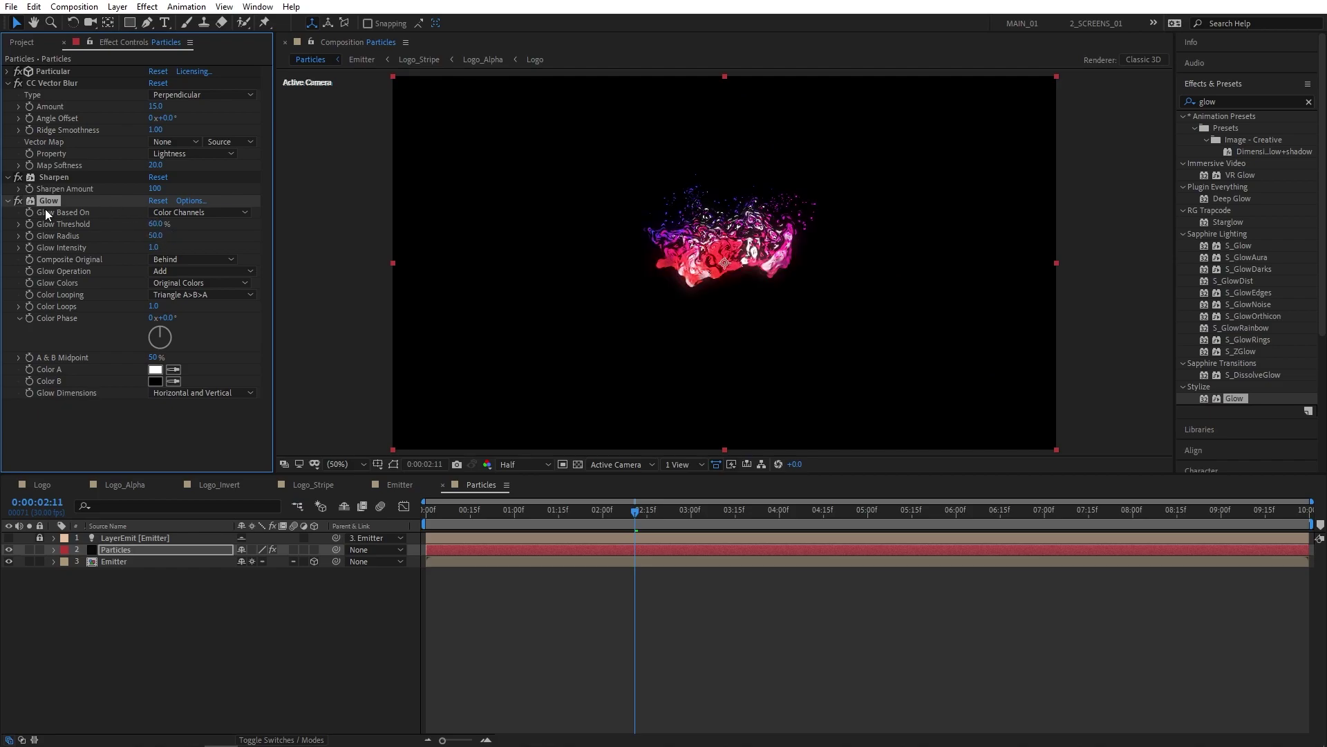
Add Glow to the Emitter layer with Radius 20 and Intensity 2.
{"action": "left_click_drag", "start_coordinate": [1235, 398], "coordinate": [119, 562]}
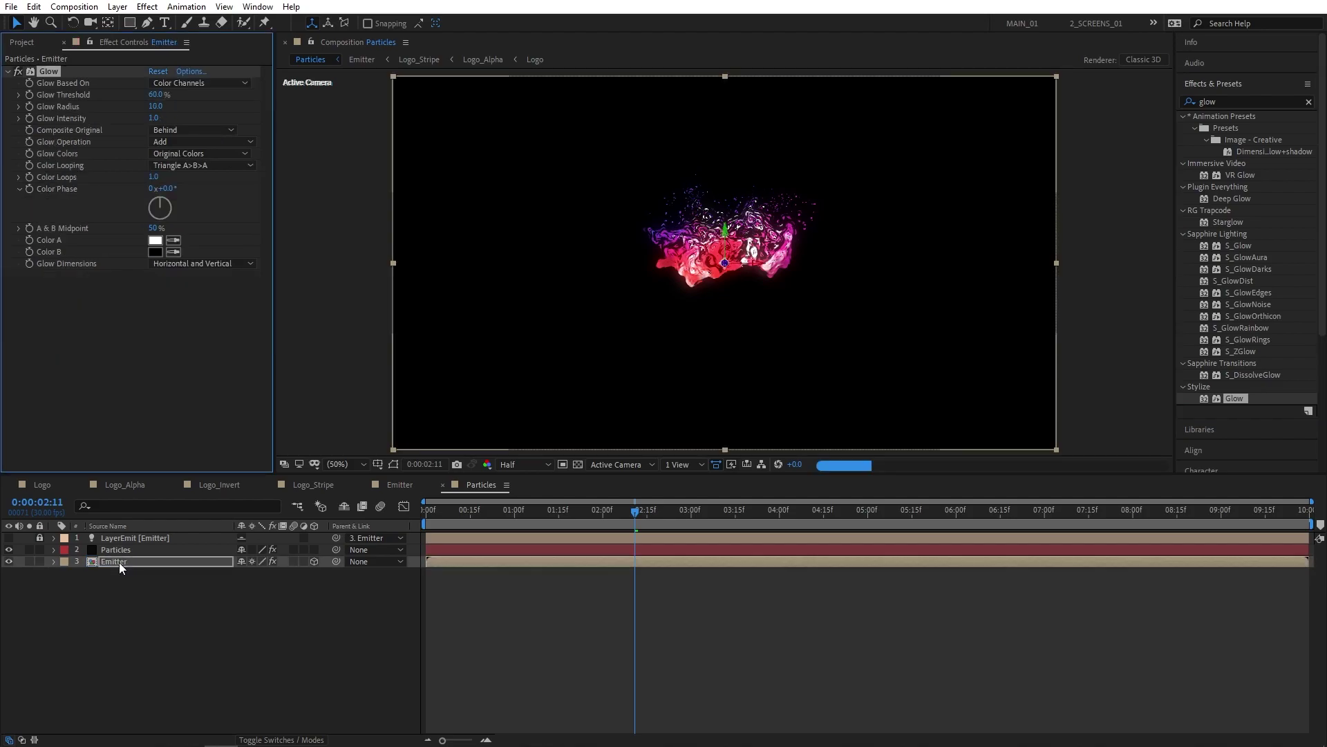
{"action": "left_click", "coordinate": [155, 107]}
{"action": "type", "text": "20"}
{"action": "key", "text": "Return"}
{"action": "left_click", "coordinate": [170, 354]}
Preview and scrub the animation from near the start to check the particles.
{"action": "left_click", "coordinate": [192, 588]}
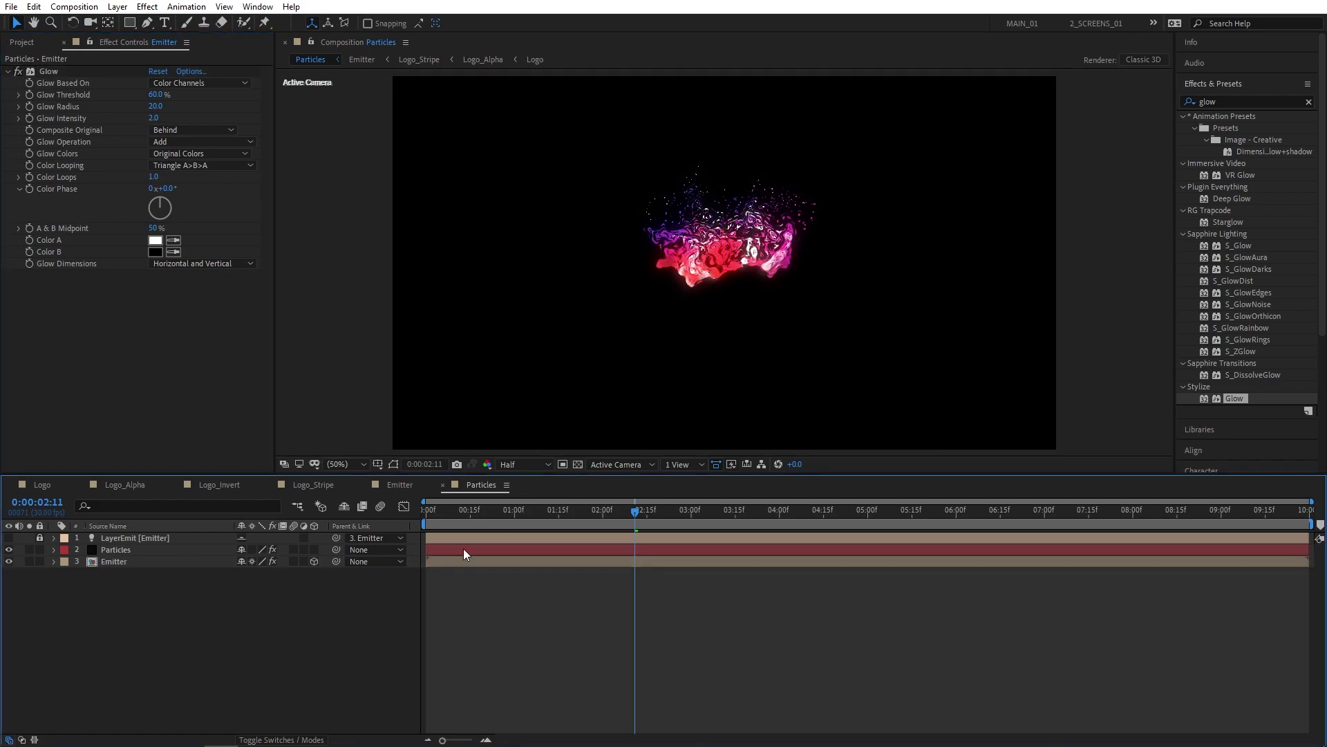
{"action": "left_click", "coordinate": [445, 517]}
{"action": "key", "text": "space"}
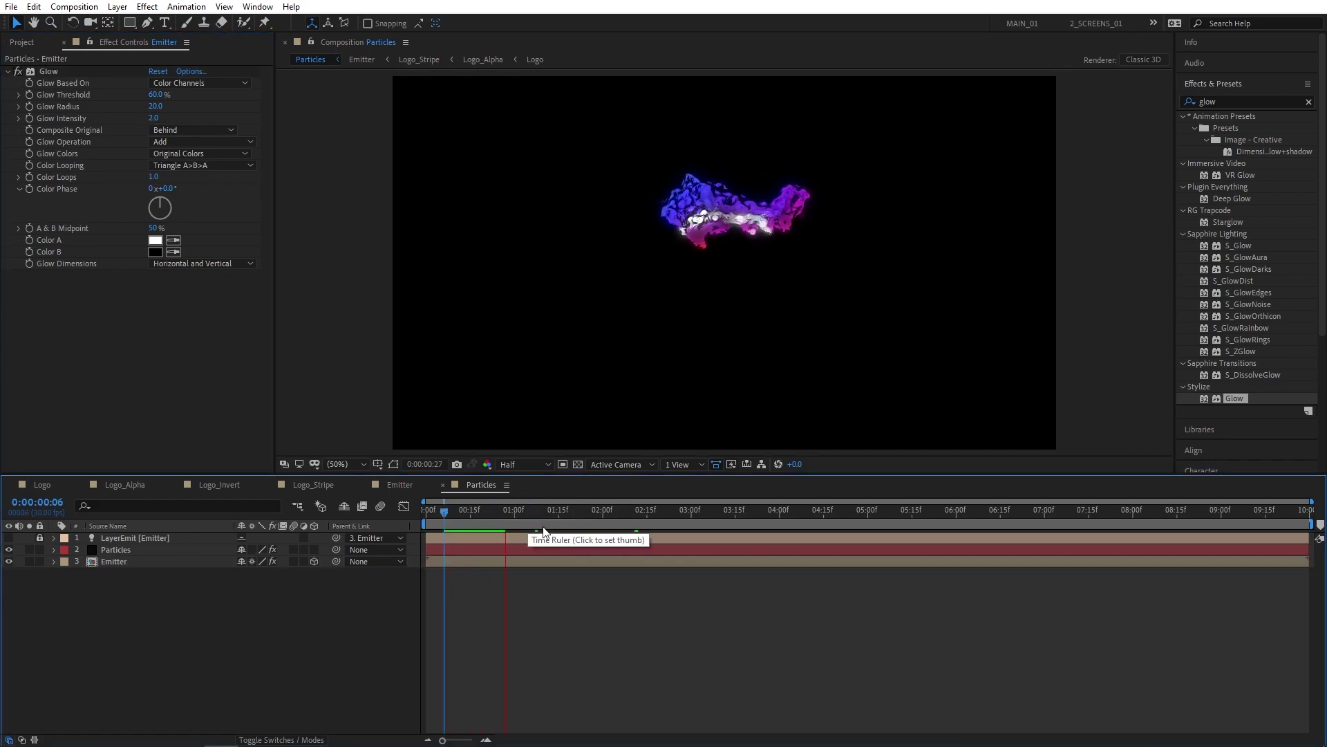
{"action": "left_click_drag", "start_coordinate": [503, 510], "coordinate": [686, 520]}
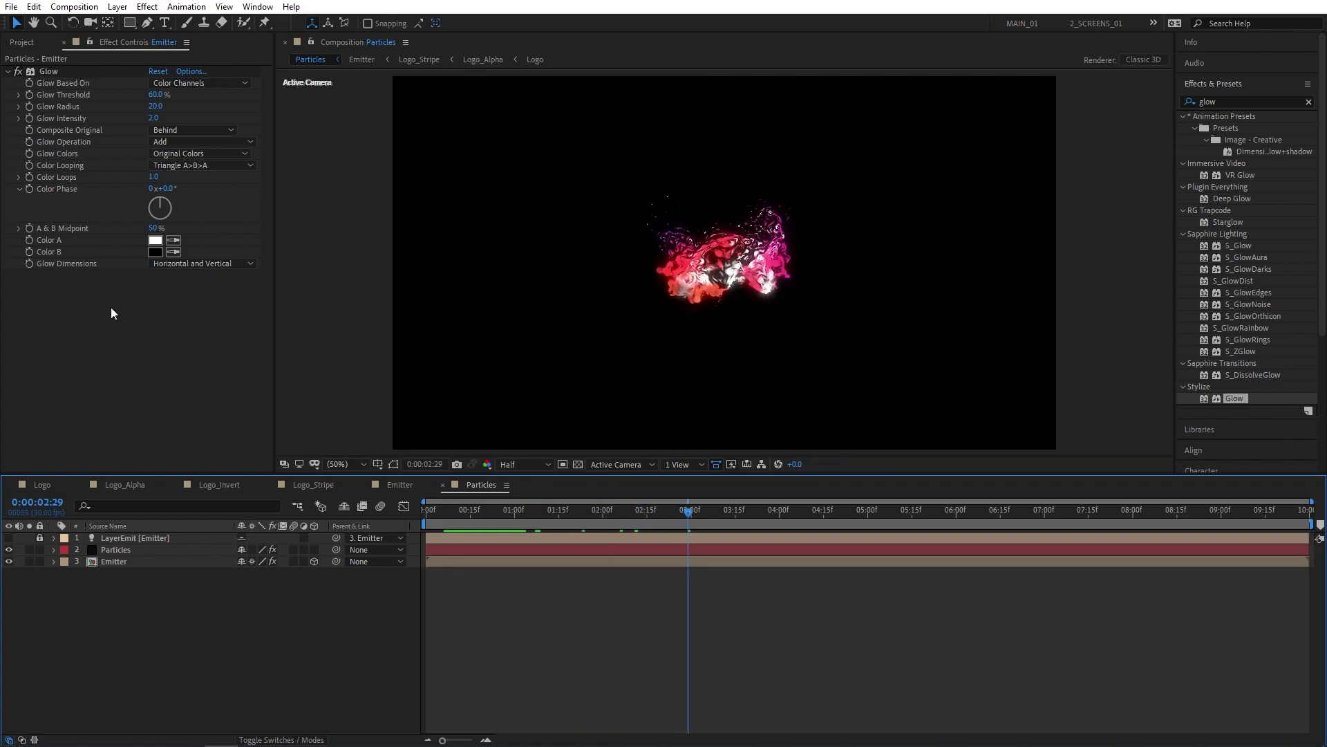
{"action": "left_click", "coordinate": [22, 47]}
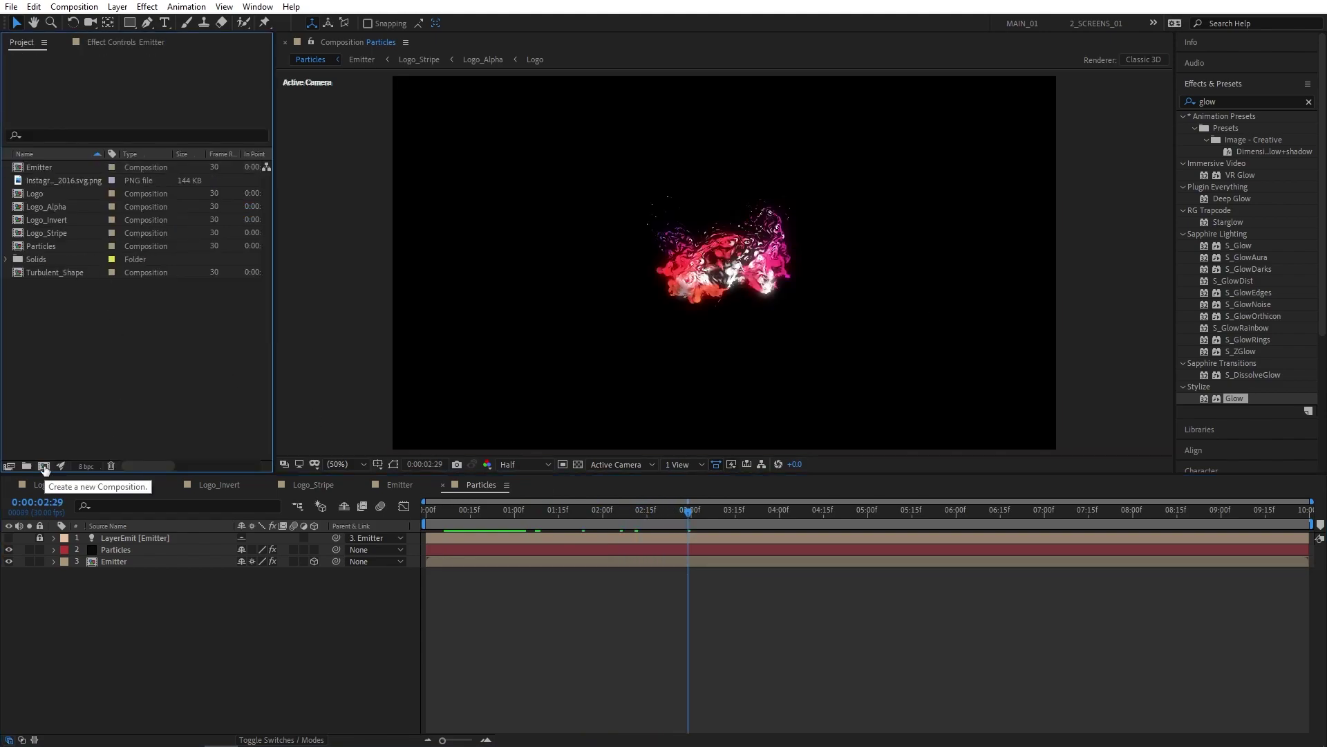
Create a new composition named Animation.
{"action": "left_click", "coordinate": [43, 466]}
{"action": "type", "text": "Animati"}
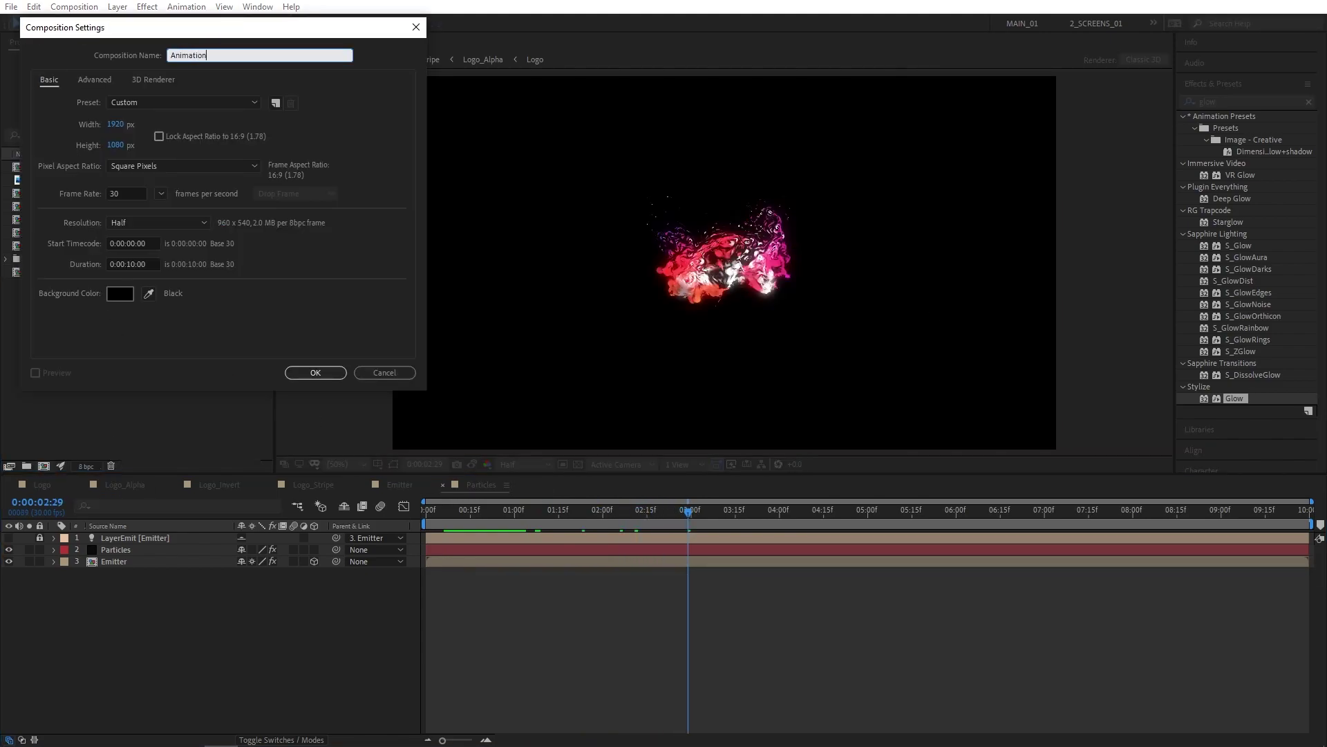
{"action": "type", "text": "on"}
{"action": "key", "text": "Return"}
Add the Particles comp to the Animation timeline and move the playhead to 0:00:02:06.
{"action": "left_click", "coordinate": [74, 335]}
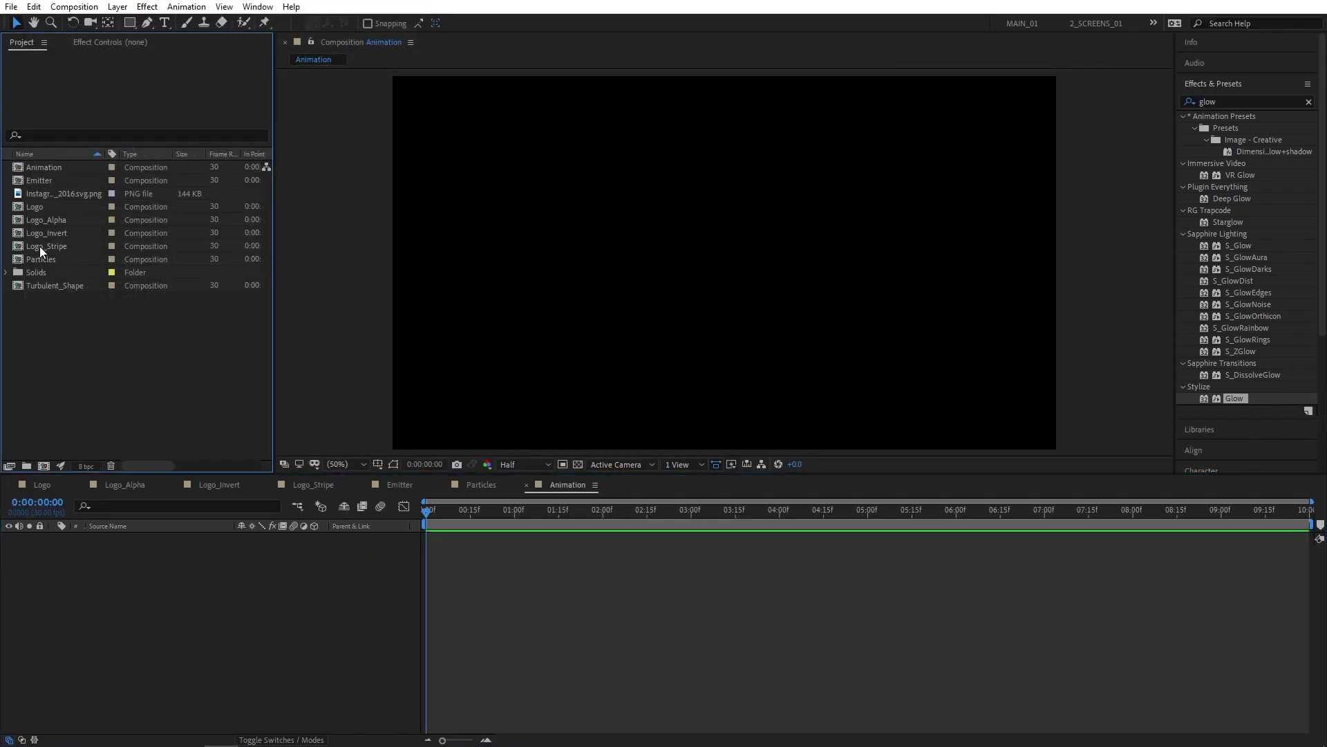
{"action": "left_click_drag", "start_coordinate": [41, 258], "coordinate": [110, 580]}
{"action": "left_click_drag", "start_coordinate": [470, 517], "coordinate": [620, 517]}
{"action": "left_click", "coordinate": [143, 380]}
{"action": "right_click", "coordinate": [117, 589]}
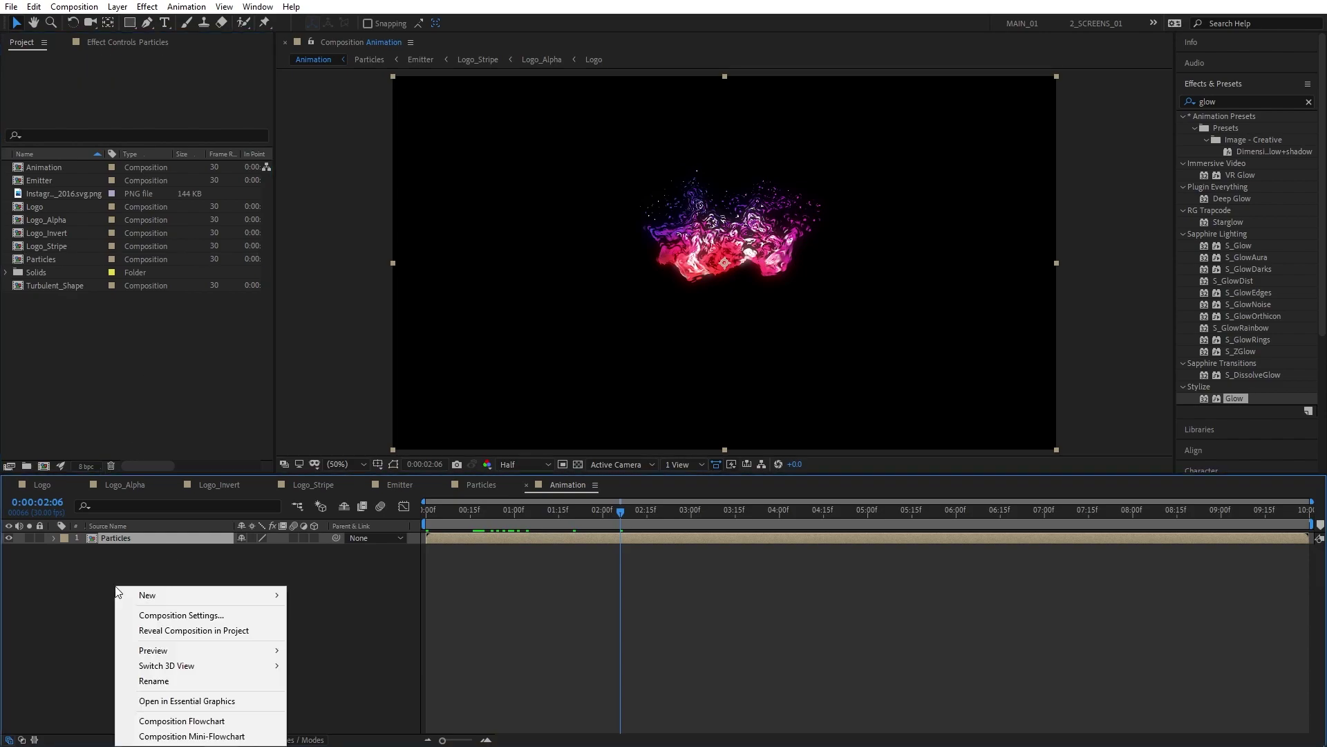
Create a new solid layer named Floor in the Animation comp.
{"action": "mouse_move", "coordinate": [142, 595]}
{"action": "left_click", "coordinate": [311, 476]}
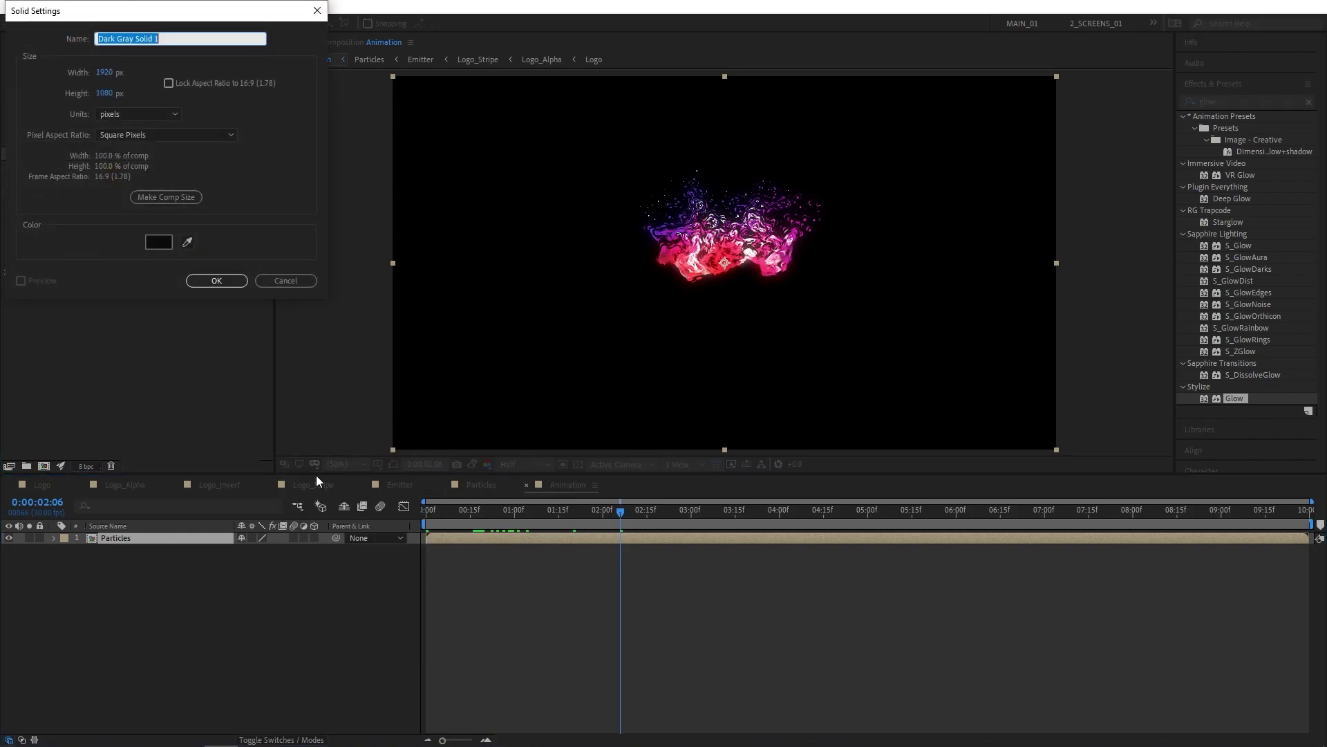
{"action": "type", "text": "Floor"}
{"action": "key", "text": "Return"}
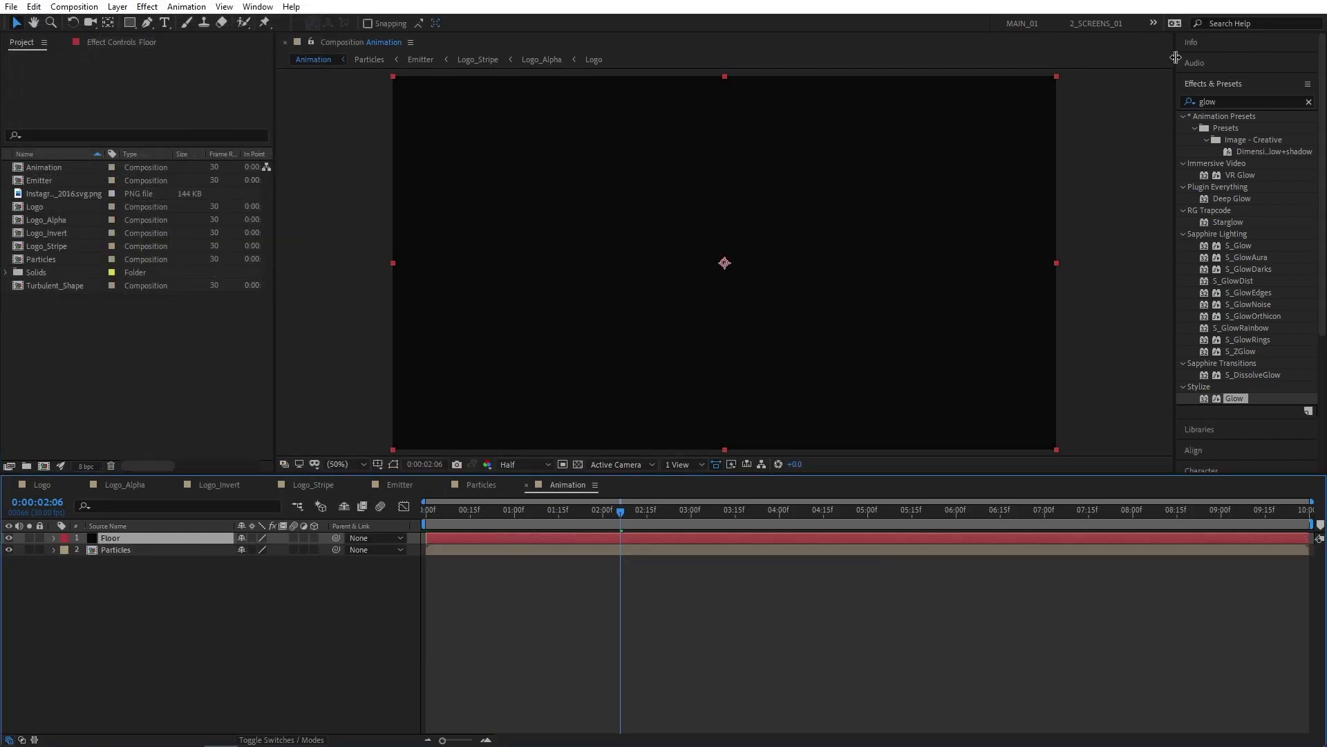
Apply Fractal Noise to the Floor layer and make it a 3D layer.
{"action": "left_click", "coordinate": [1231, 101]}
{"action": "type", "text": "fracta"}
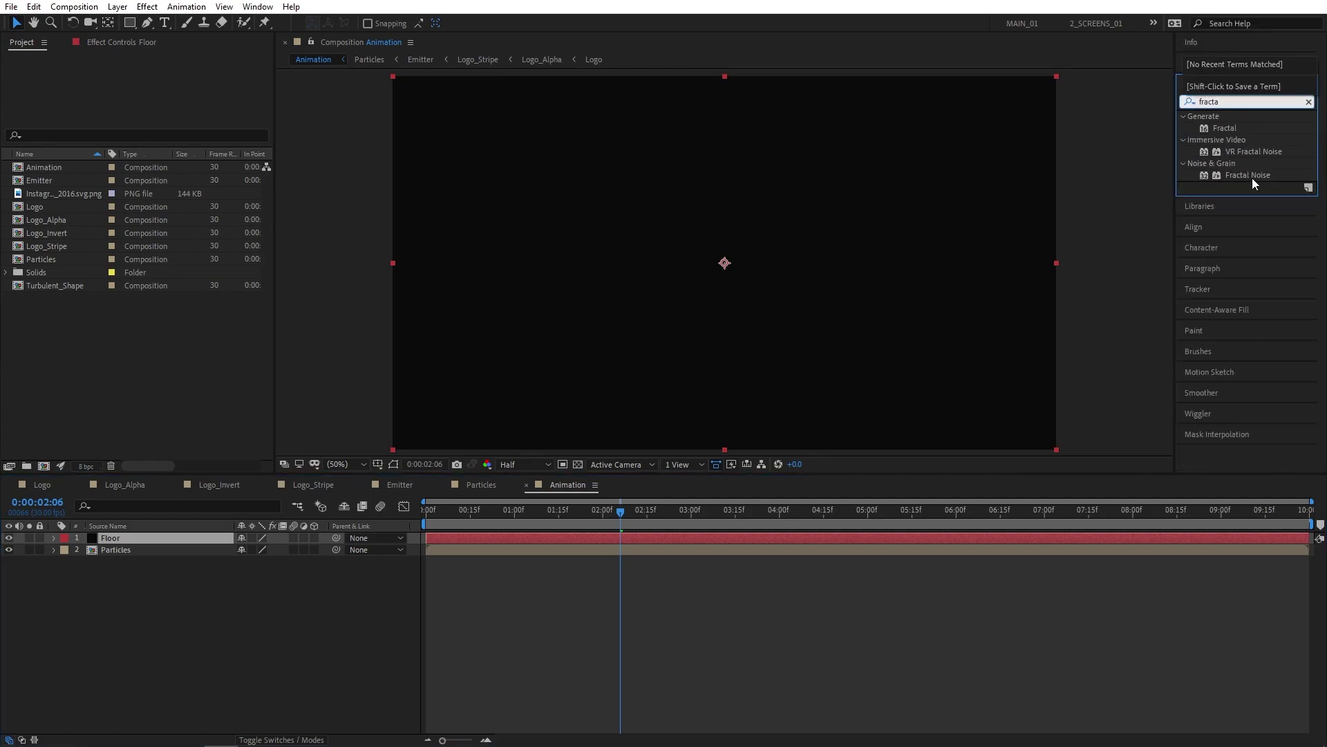
{"action": "left_click_drag", "start_coordinate": [1249, 175], "coordinate": [140, 539]}
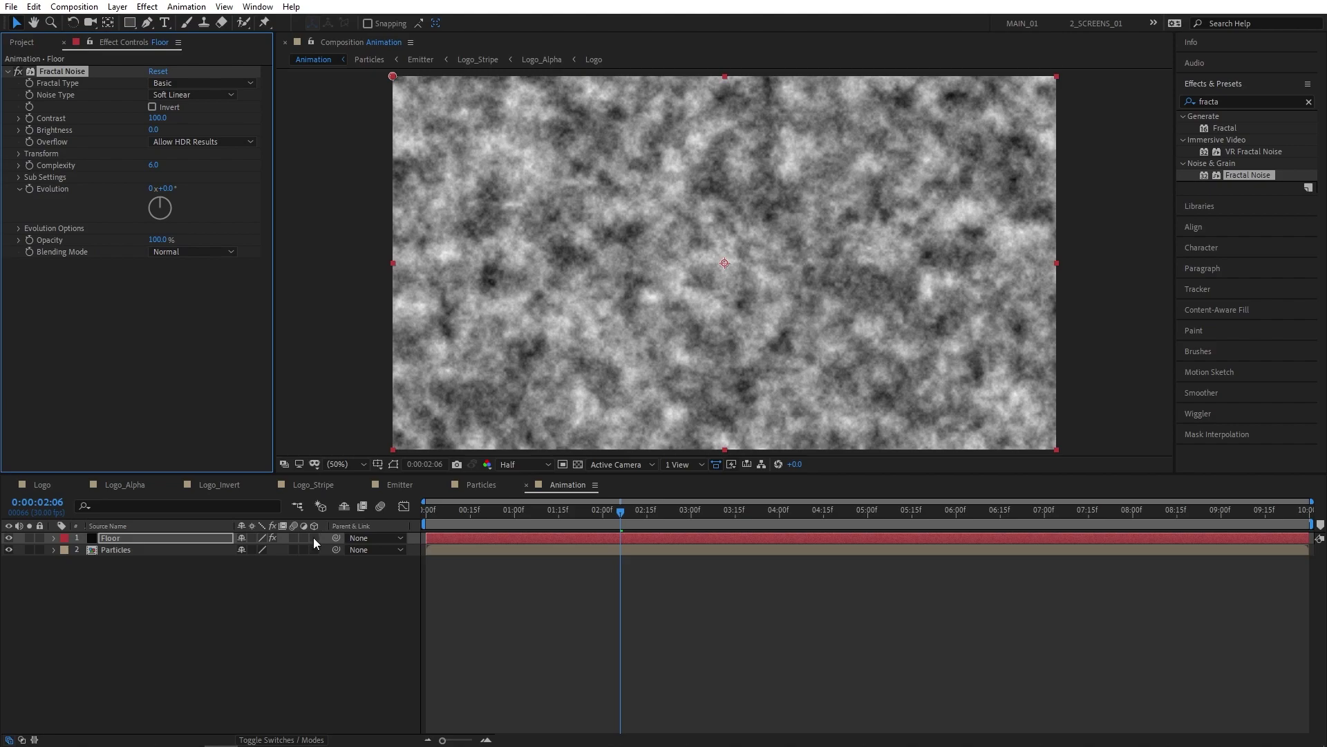
{"action": "left_click", "coordinate": [314, 537]}
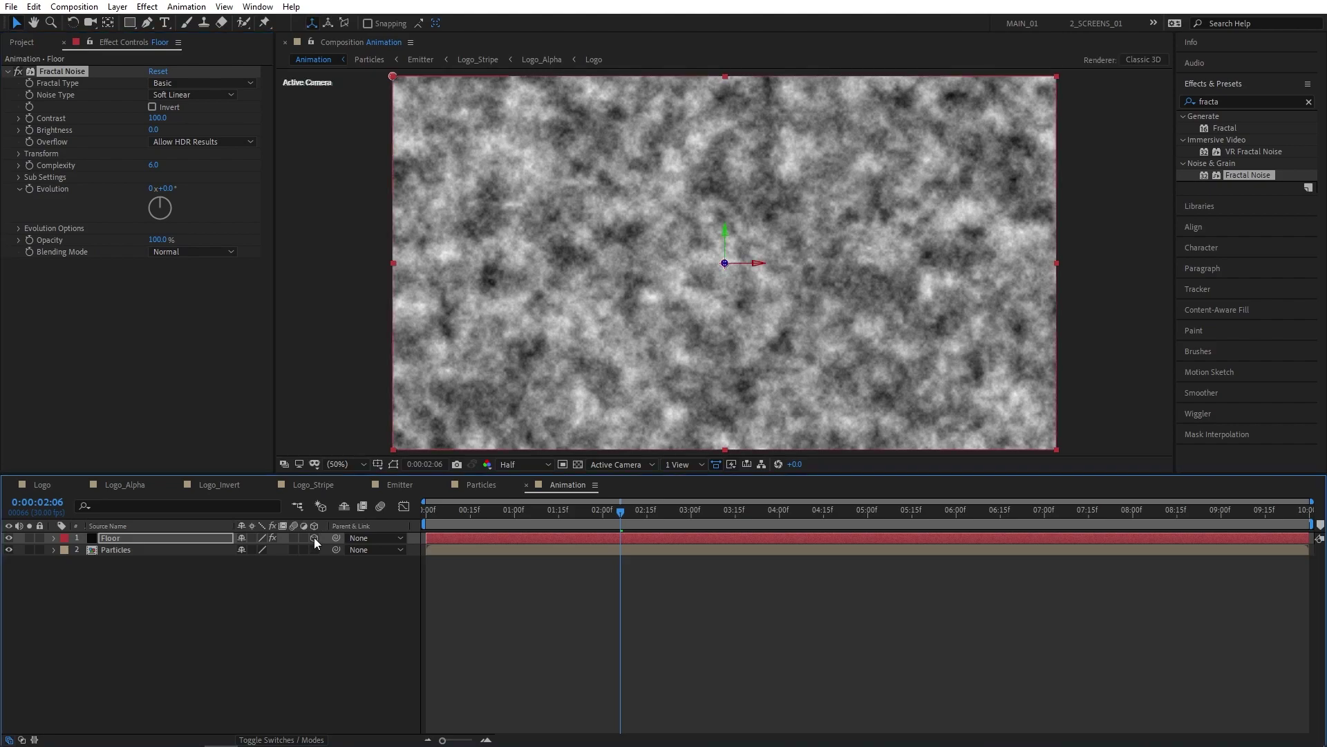
Rotate the Floor layer -90° on X, lower it beneath the particles, and scale it to 224%.
{"action": "key", "text": "r"}
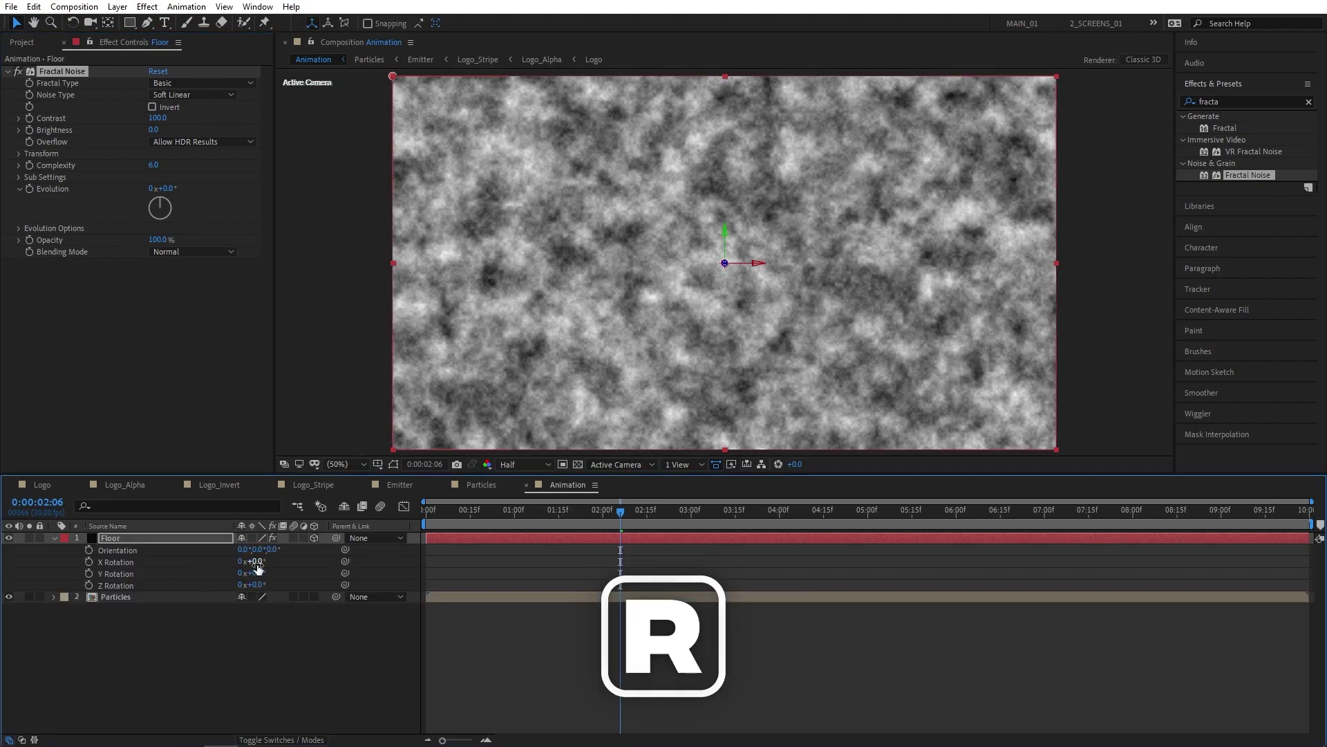
{"action": "left_click_drag", "start_coordinate": [258, 568], "coordinate": [250, 567]}
{"action": "left_click", "coordinate": [256, 561]}
{"action": "type", "text": "-9"}
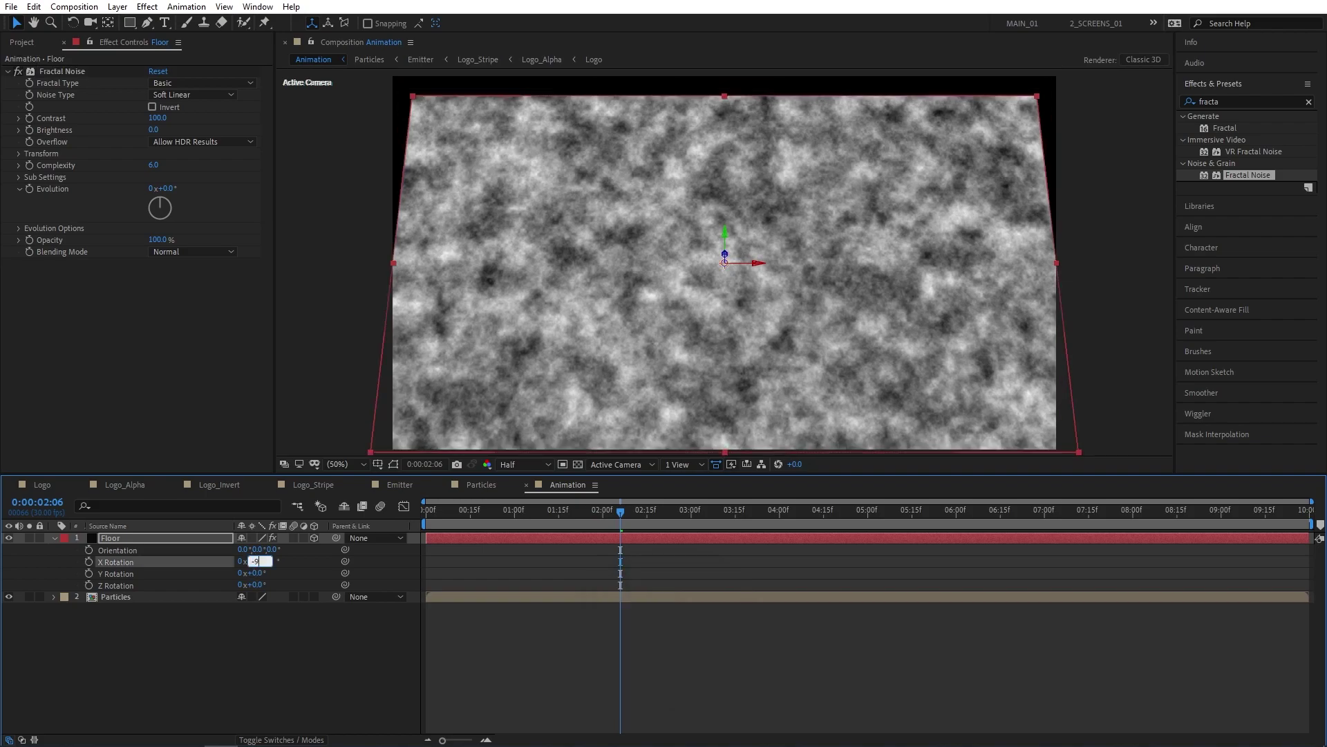
{"action": "type", "text": "0"}
{"action": "key", "text": "Return"}
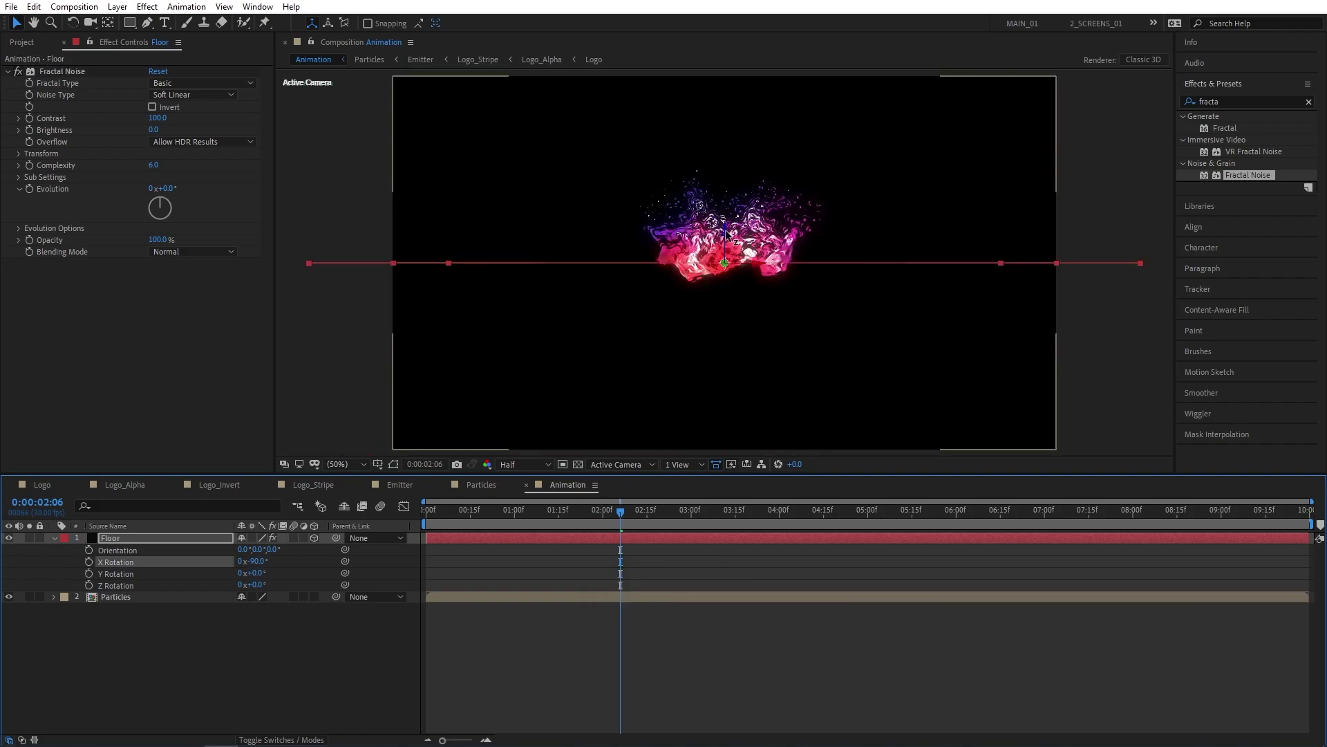
{"action": "left_click", "coordinate": [726, 234]}
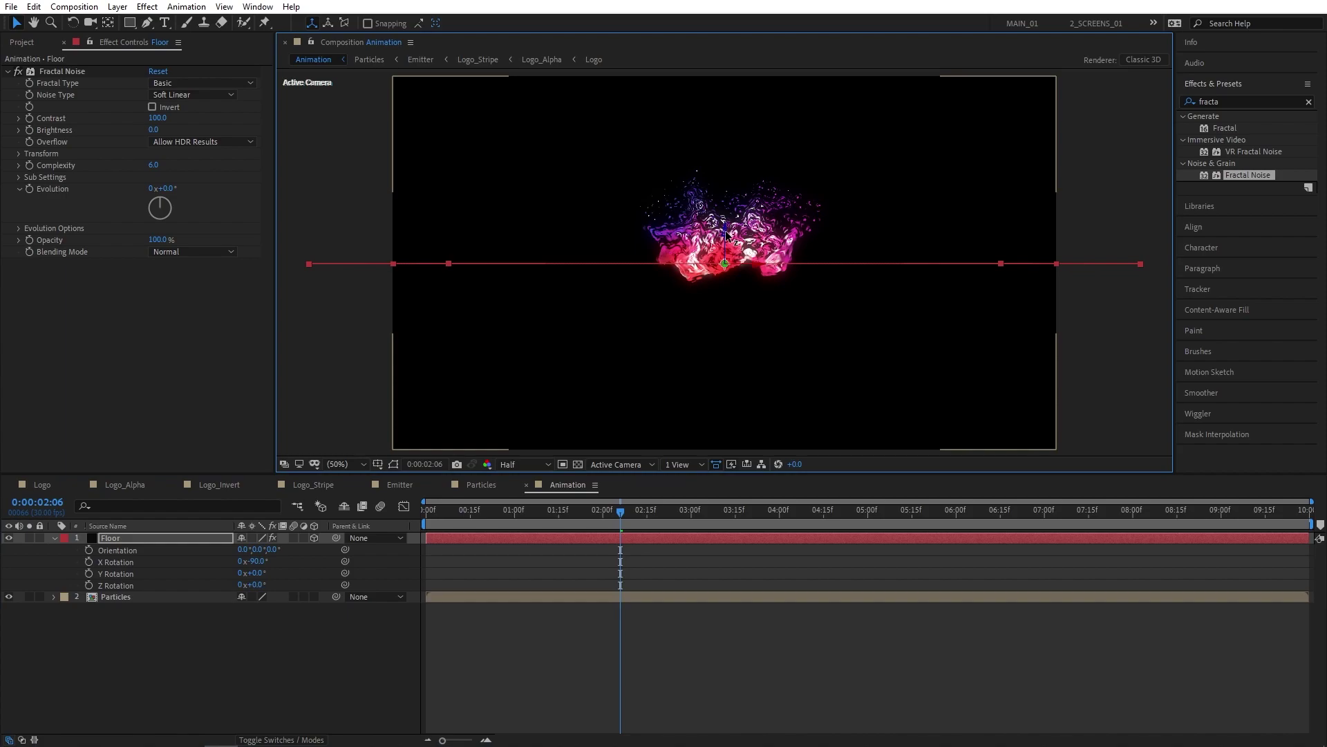
{"action": "left_click_drag", "start_coordinate": [726, 234], "coordinate": [732, 349]}
{"action": "key", "text": "s"}
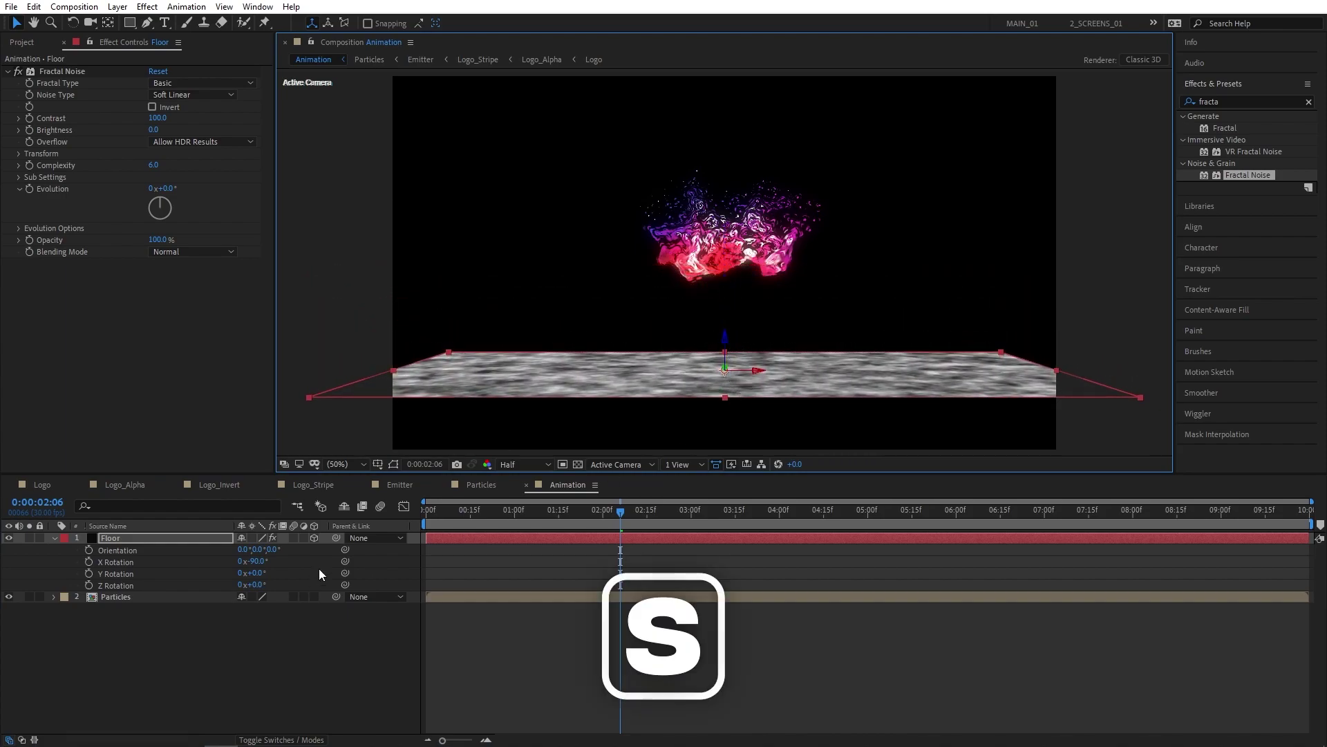
{"action": "left_click_drag", "start_coordinate": [275, 549], "coordinate": [344, 557]}
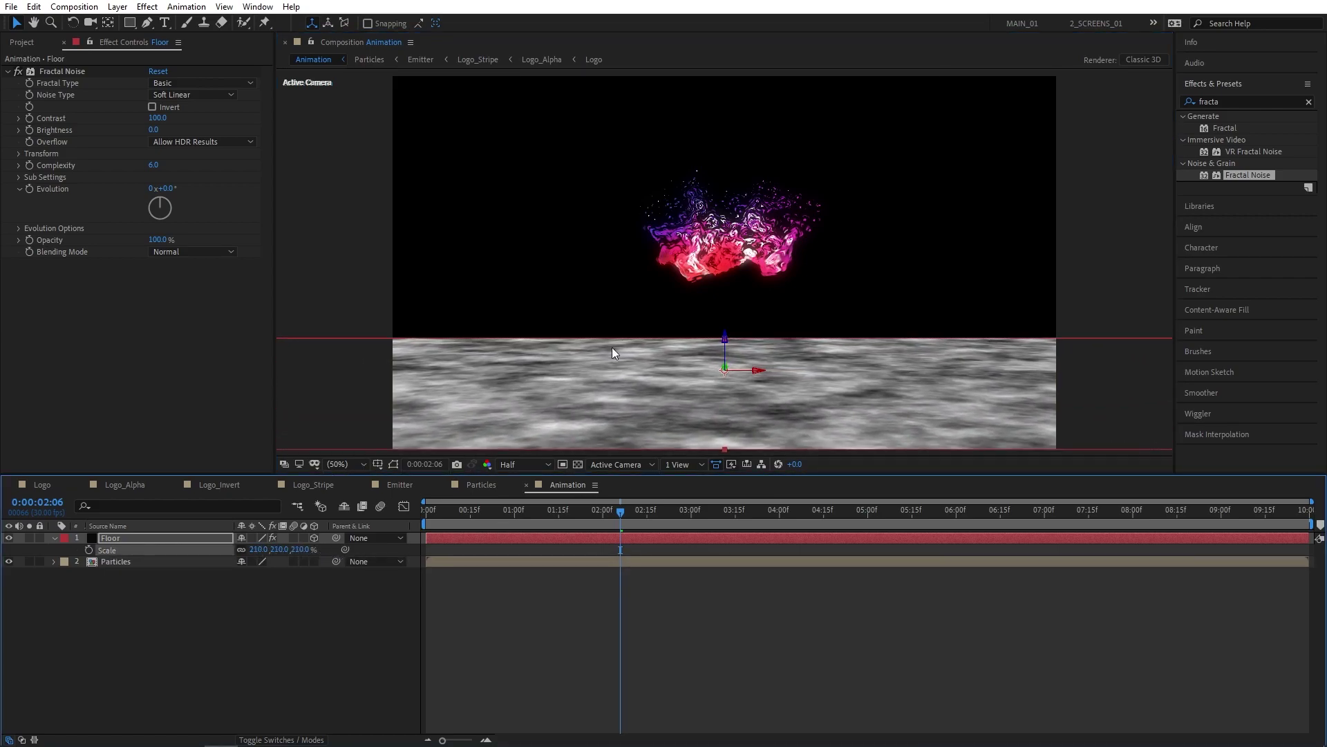
{"action": "left_click_drag", "start_coordinate": [724, 344], "coordinate": [724, 336]}
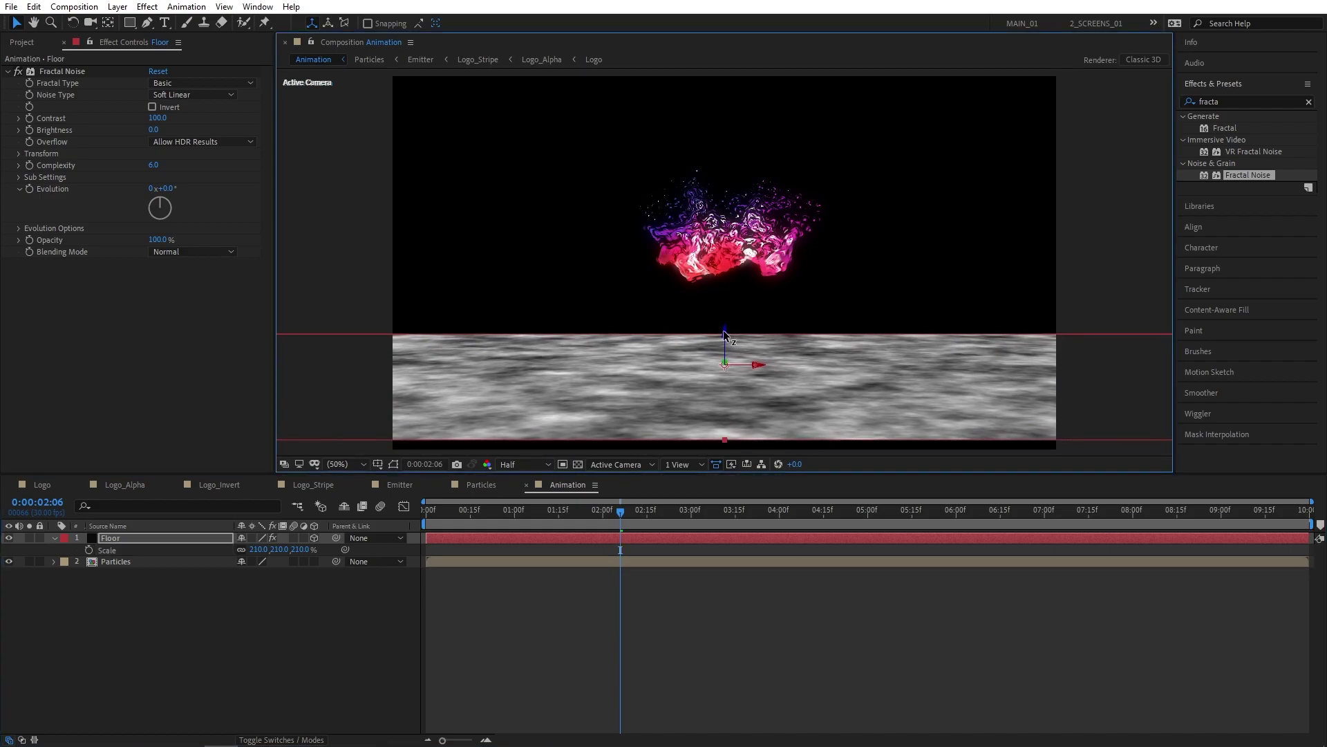
{"action": "left_click_drag", "start_coordinate": [276, 550], "coordinate": [287, 550]}
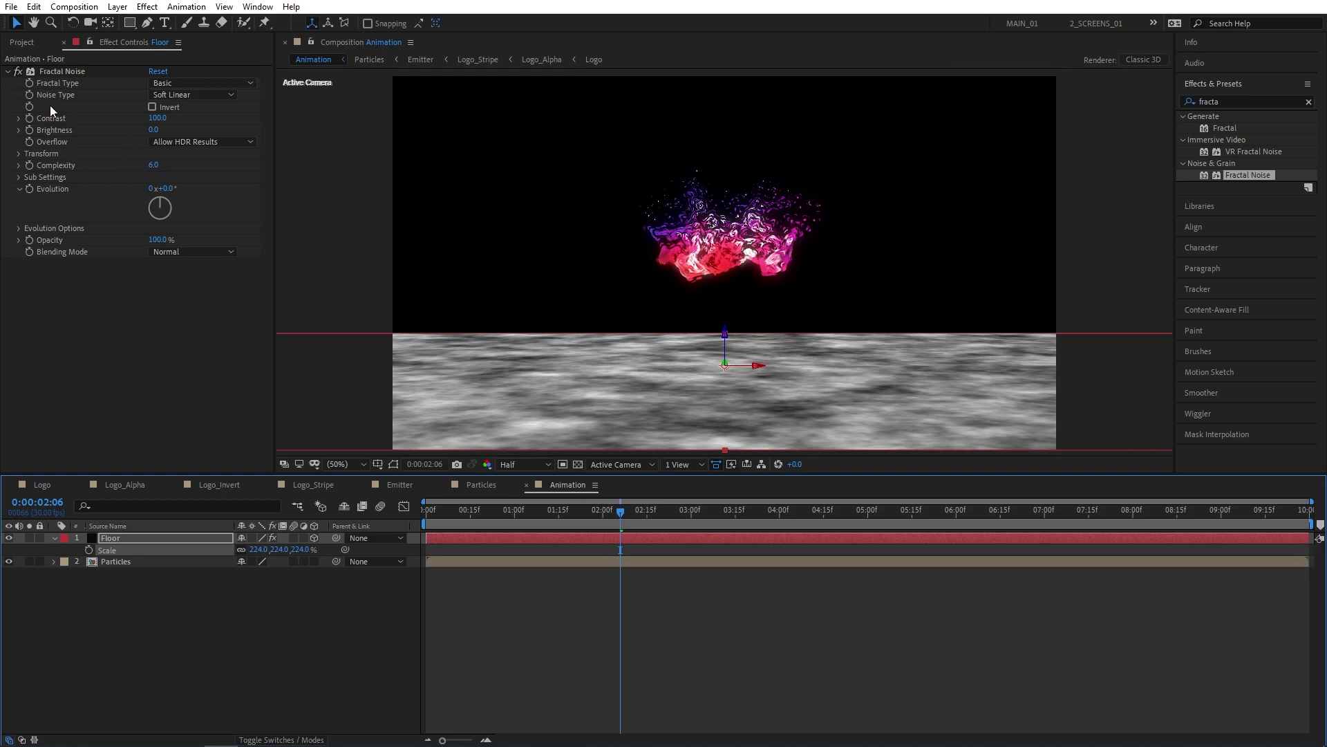
Set the floor's Fractal Noise to Block with Contrast 200, Brightness -20 and Complexity 3.
{"action": "left_click", "coordinate": [168, 96]}
{"action": "left_click", "coordinate": [185, 106]}
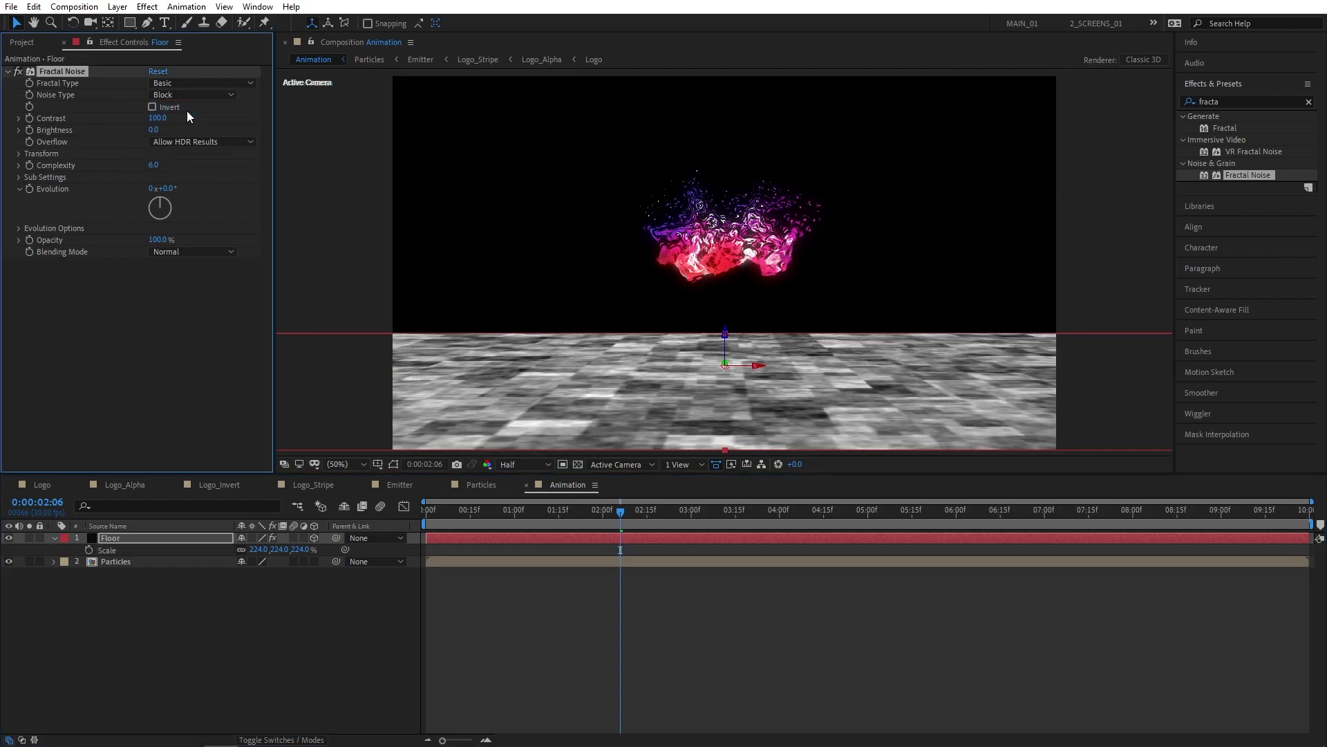
{"action": "left_click", "coordinate": [157, 118]}
{"action": "type", "text": "200"}
{"action": "key", "text": "Return"}
{"action": "left_click_drag", "start_coordinate": [155, 130], "coordinate": [149, 132]}
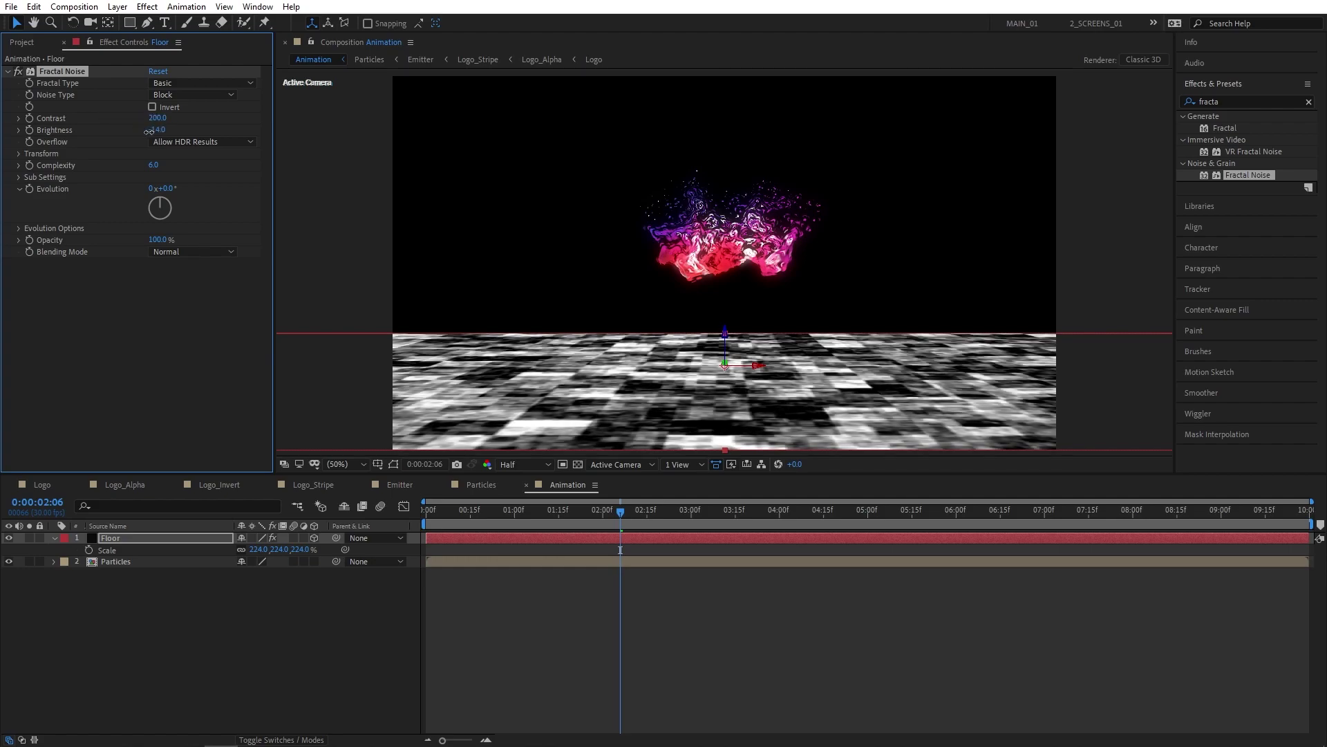
{"action": "left_click", "coordinate": [157, 130]}
{"action": "type", "text": "-20"}
{"action": "key", "text": "Return"}
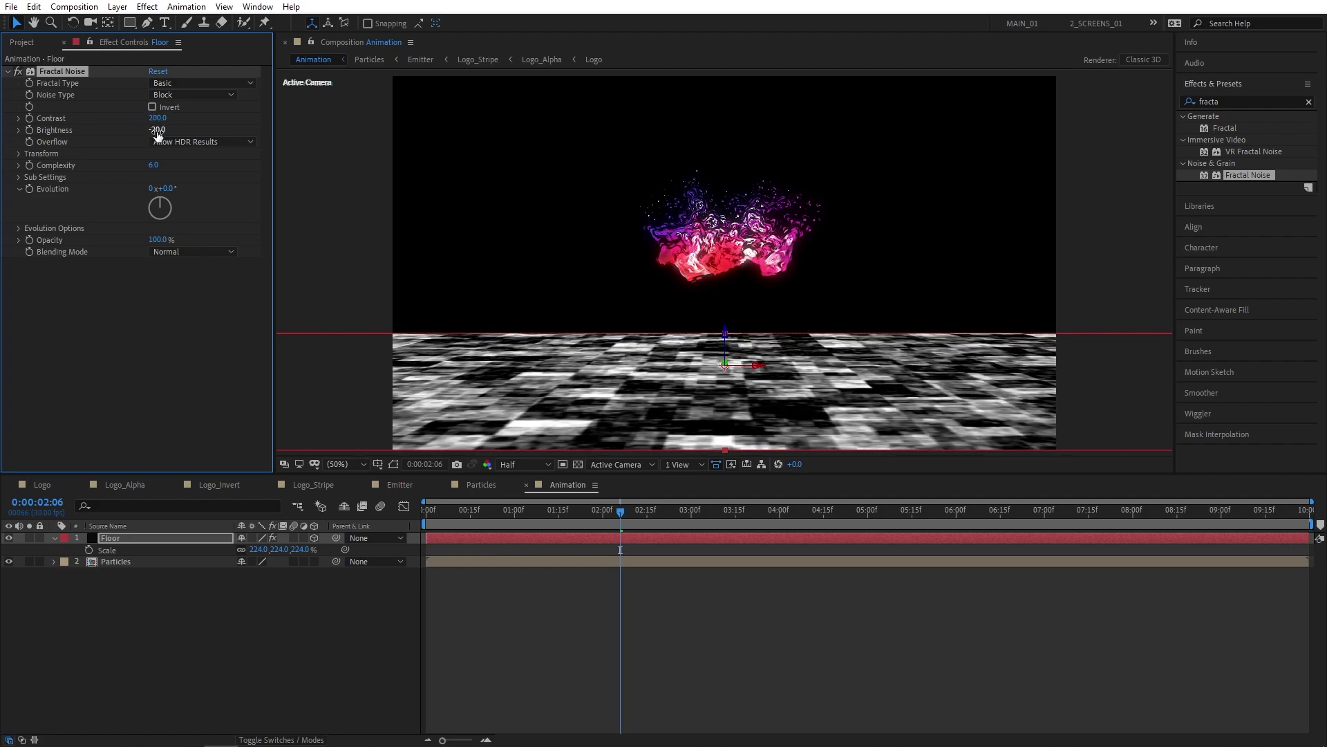
{"action": "left_click", "coordinate": [154, 164]}
{"action": "type", "text": "3"}
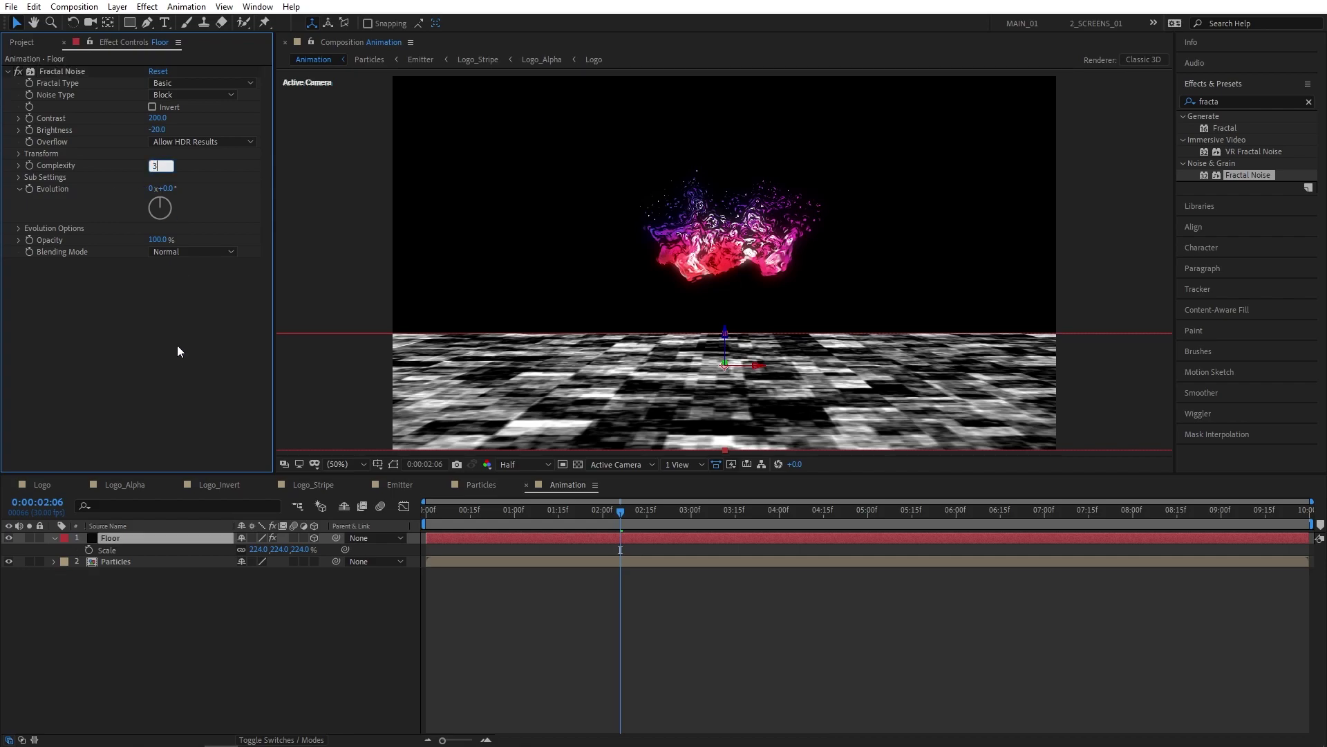
{"action": "key", "text": "Return"}
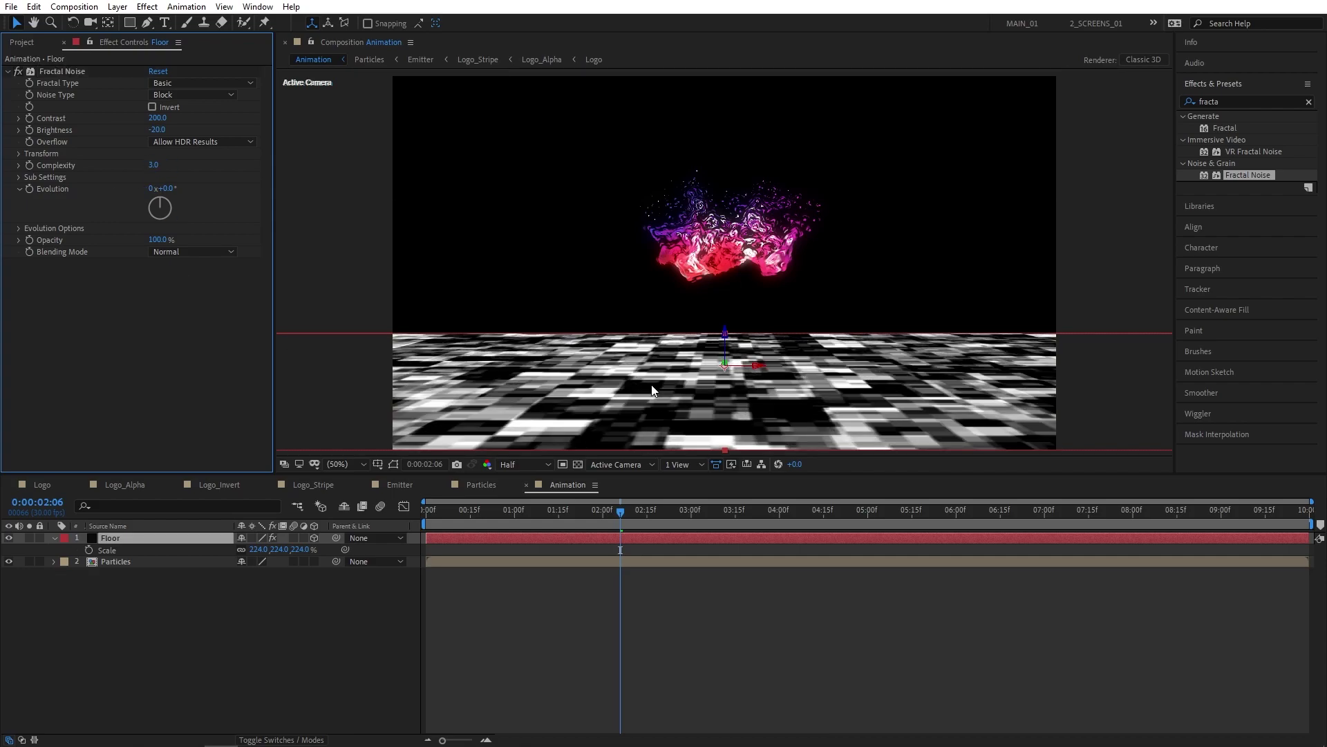
Pre-compose the Floor layer into a Floor comp, moving all attributes into it.
{"action": "right_click", "coordinate": [124, 539]}
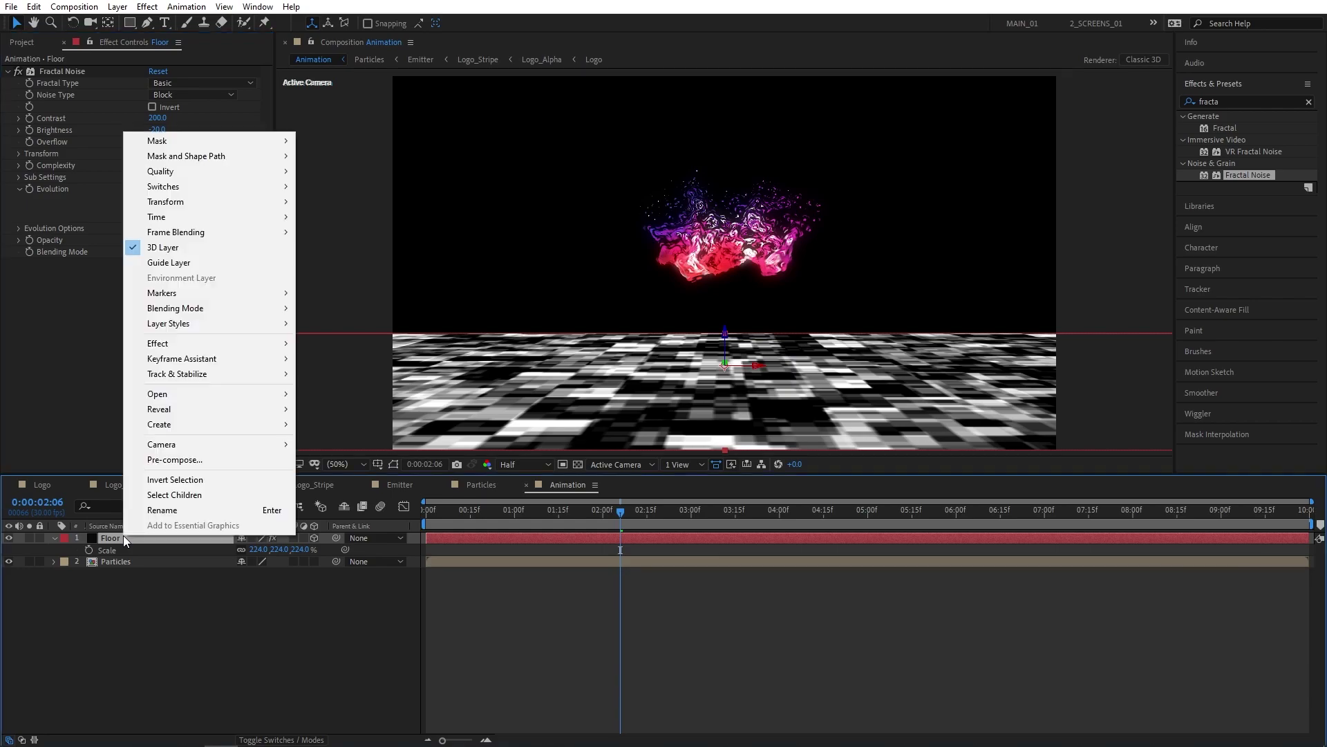
{"action": "left_click", "coordinate": [190, 460]}
{"action": "left_click", "coordinate": [38, 135]}
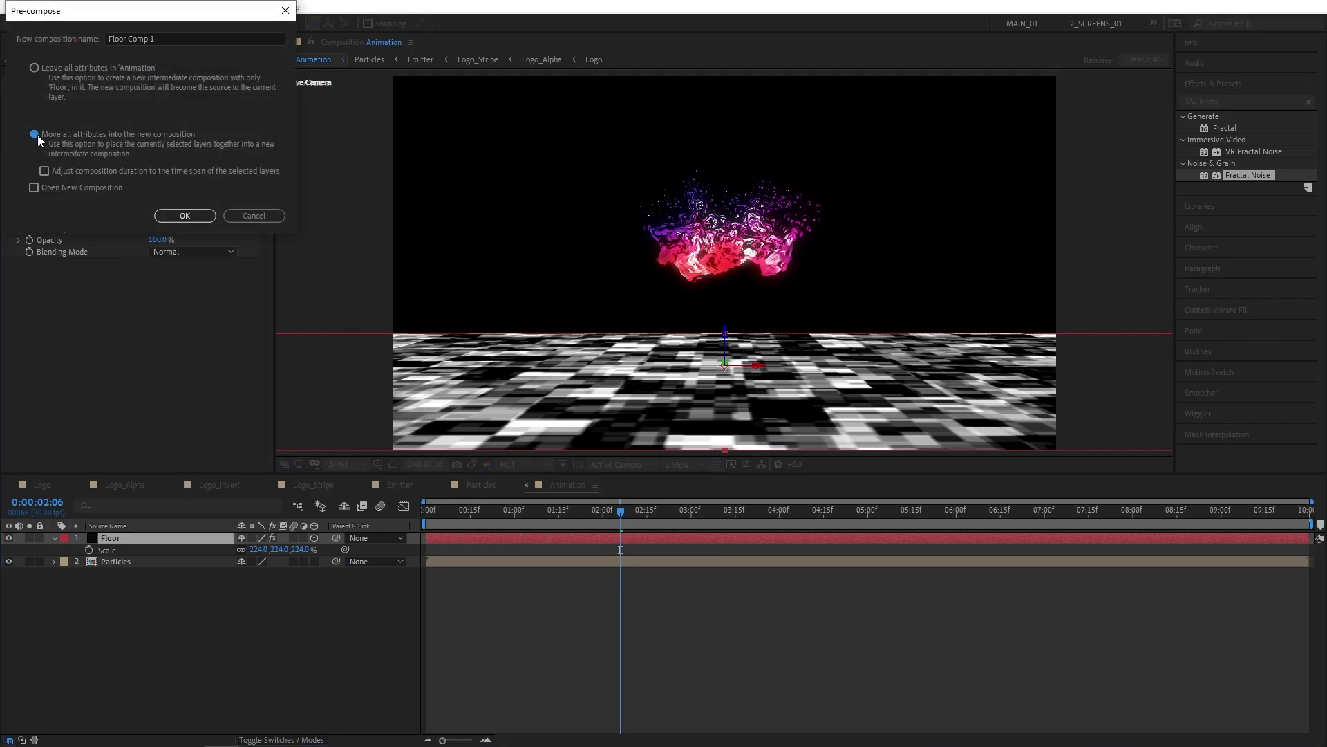
{"action": "left_click_drag", "start_coordinate": [175, 39], "coordinate": [134, 39]}
{"action": "left_click", "coordinate": [185, 216]}
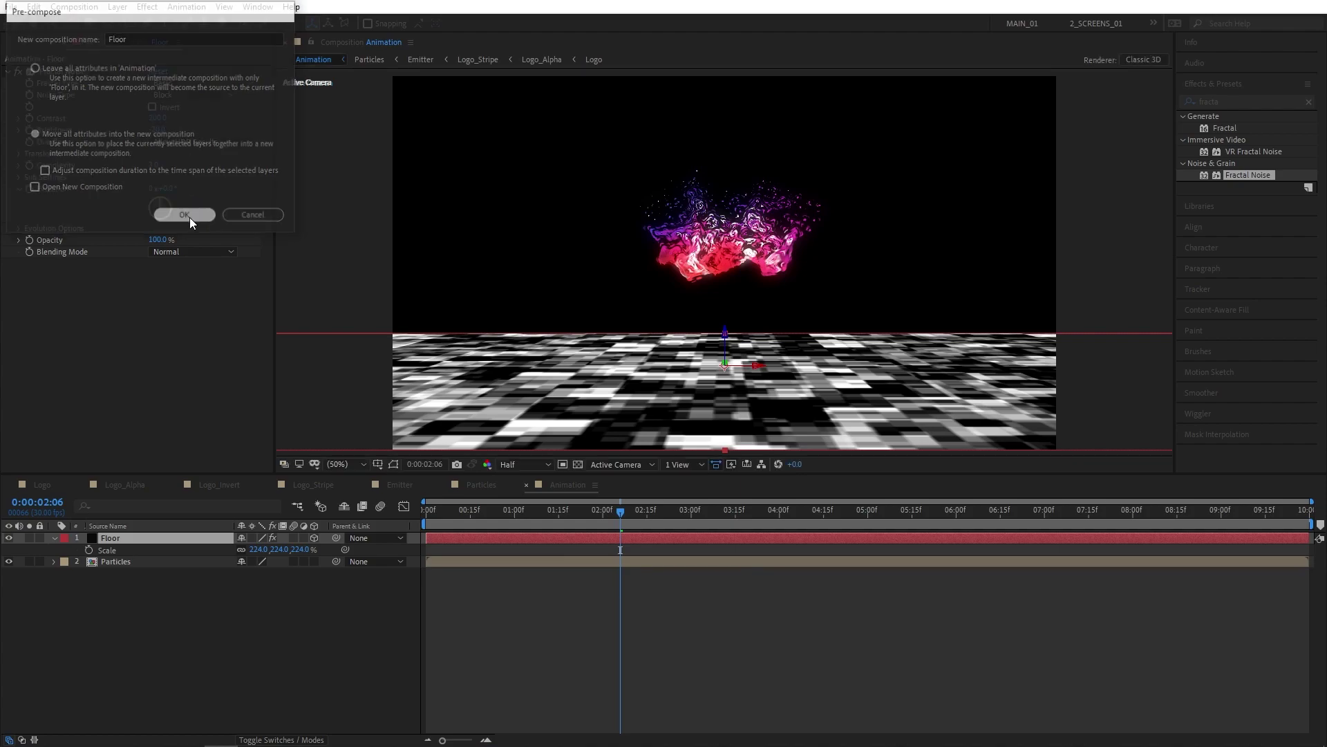
Move the Floor precomp below Particles and preview around 0:00:03:16.
{"action": "left_click", "coordinate": [123, 540]}
{"action": "left_click_drag", "start_coordinate": [123, 540], "coordinate": [138, 571]}
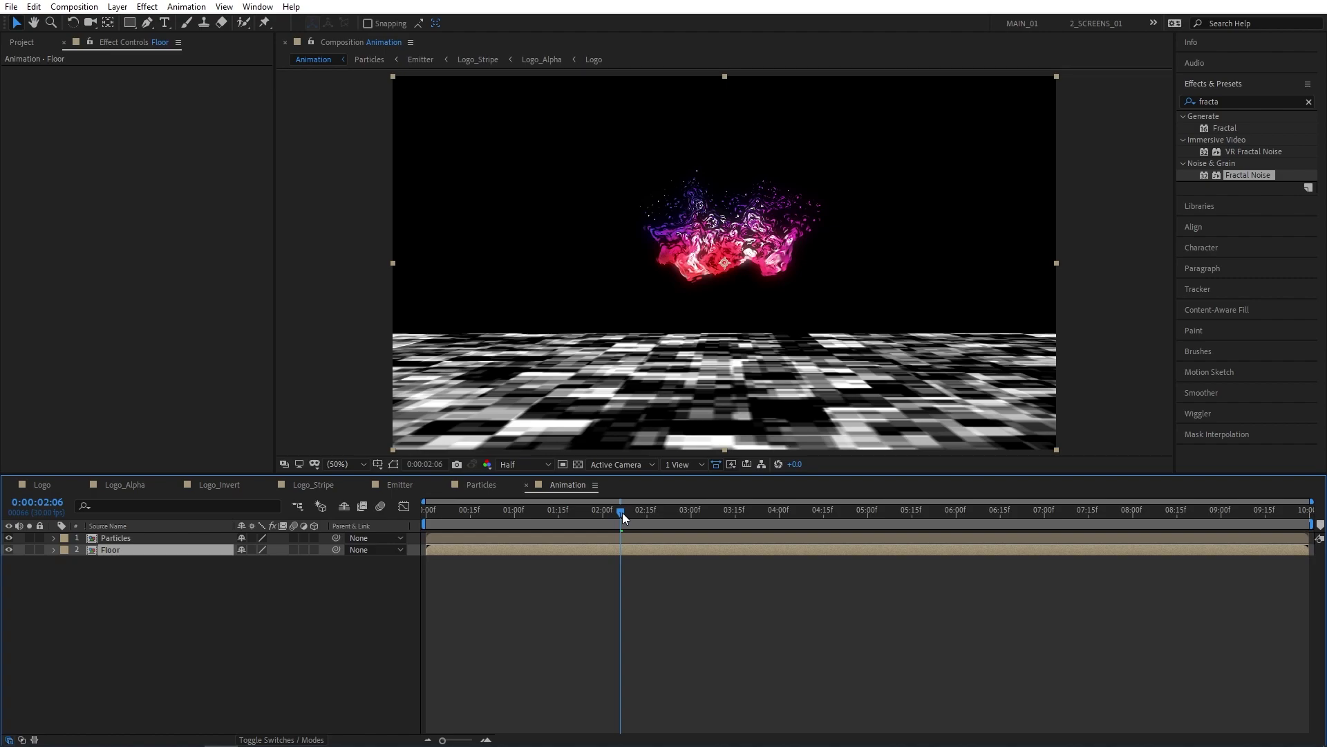
{"action": "left_click_drag", "start_coordinate": [623, 513], "coordinate": [738, 517]}
Hide Floor, duplicate the Particles layer, and name the copy Reflection.
{"action": "left_click", "coordinate": [8, 550]}
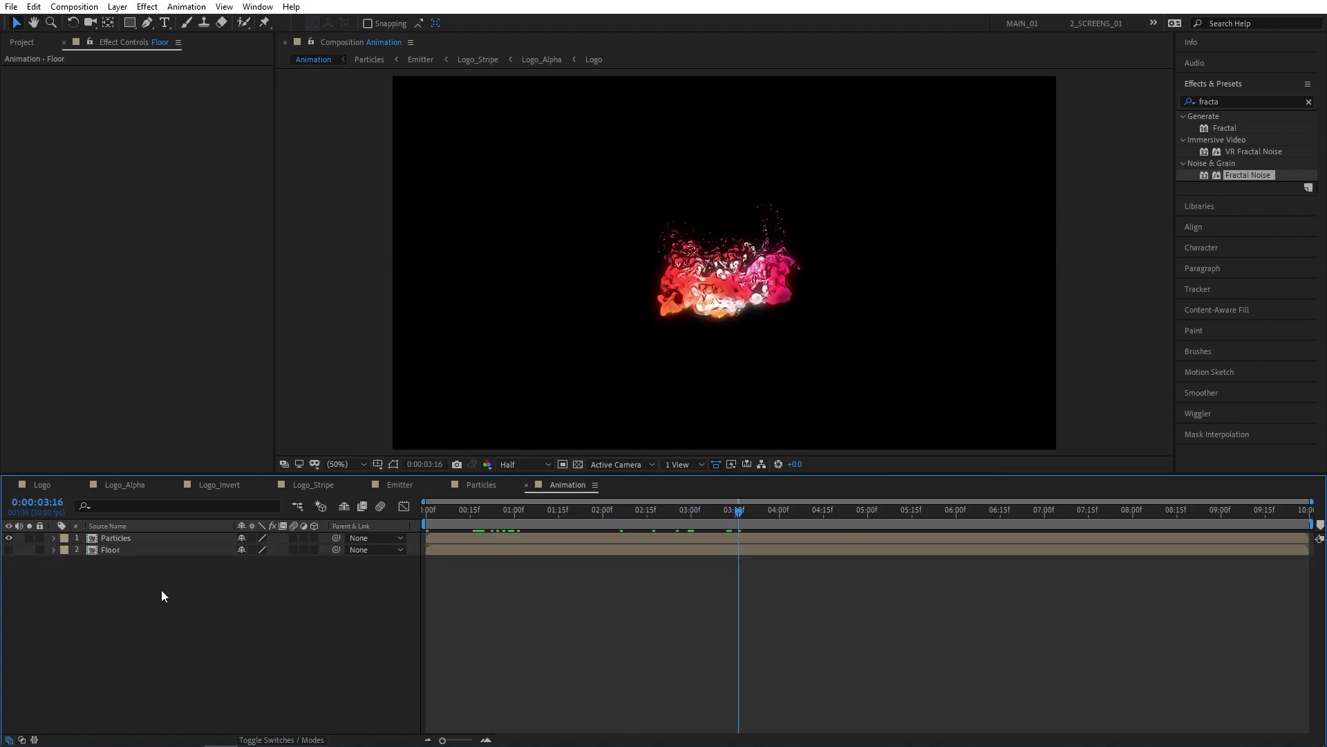
{"action": "left_click", "coordinate": [161, 590]}
{"action": "left_click", "coordinate": [131, 538]}
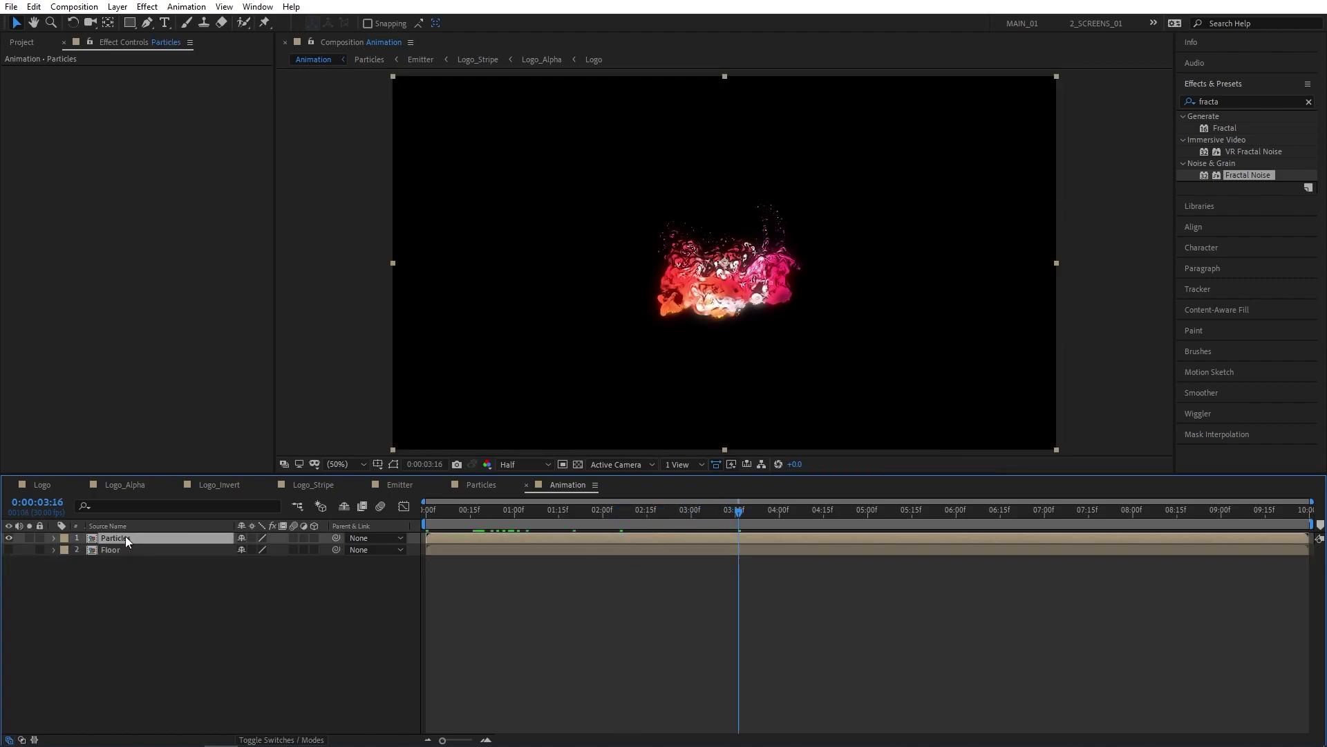
{"action": "key", "text": "ctrl+d"}
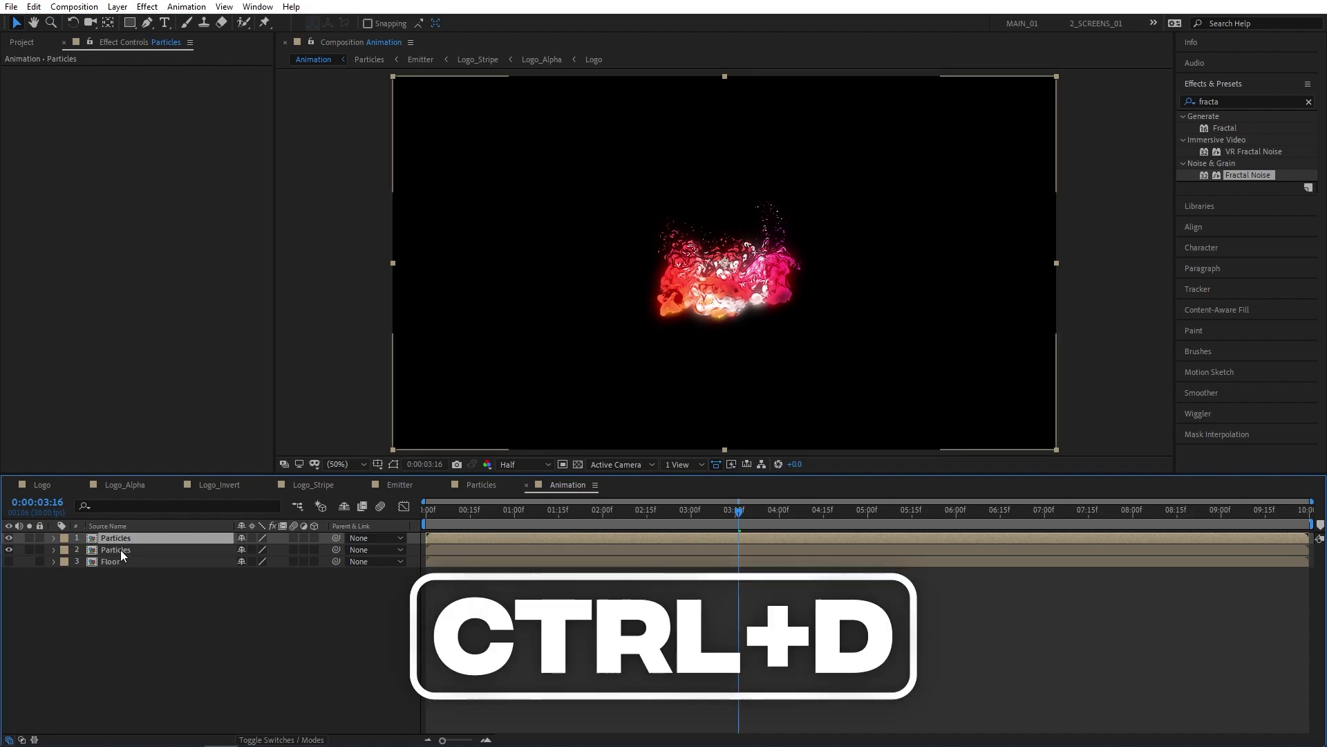
{"action": "left_click", "coordinate": [122, 553]}
{"action": "key", "text": "Return"}
{"action": "type", "text": "Ref"}
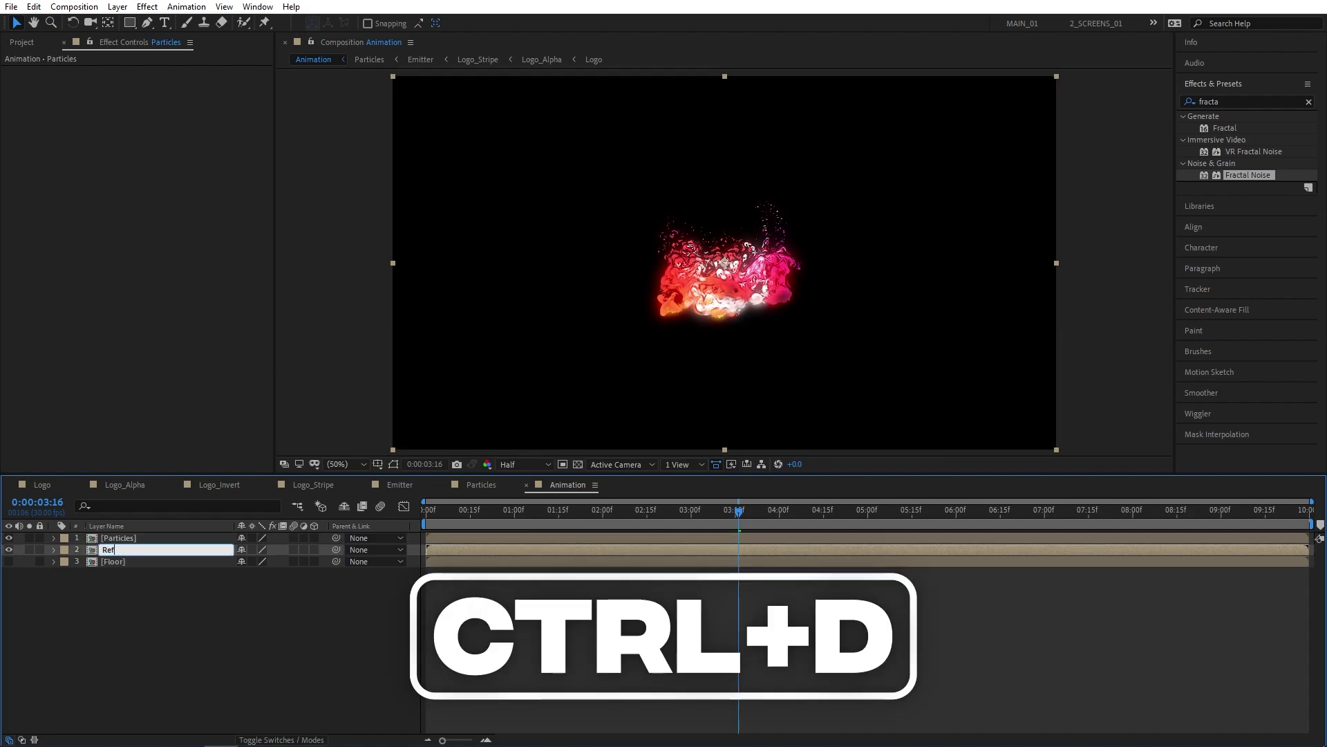
{"action": "type", "text": "lection"}
{"action": "key", "text": "Return"}
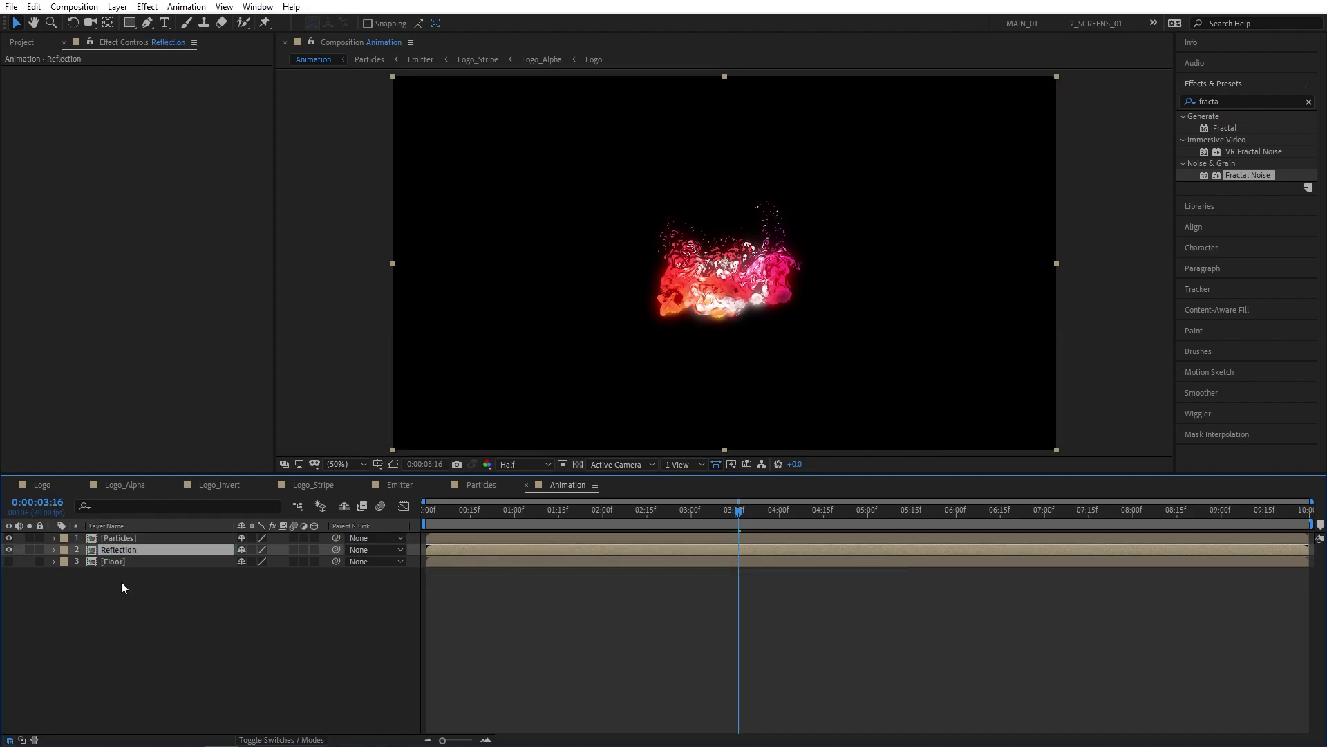
Flip Reflection vertically and move it down beneath the original particles.
{"action": "left_click", "coordinate": [122, 583]}
{"action": "left_click", "coordinate": [127, 549]}
{"action": "right_click", "coordinate": [127, 549]}
{"action": "mouse_move", "coordinate": [199, 218]}
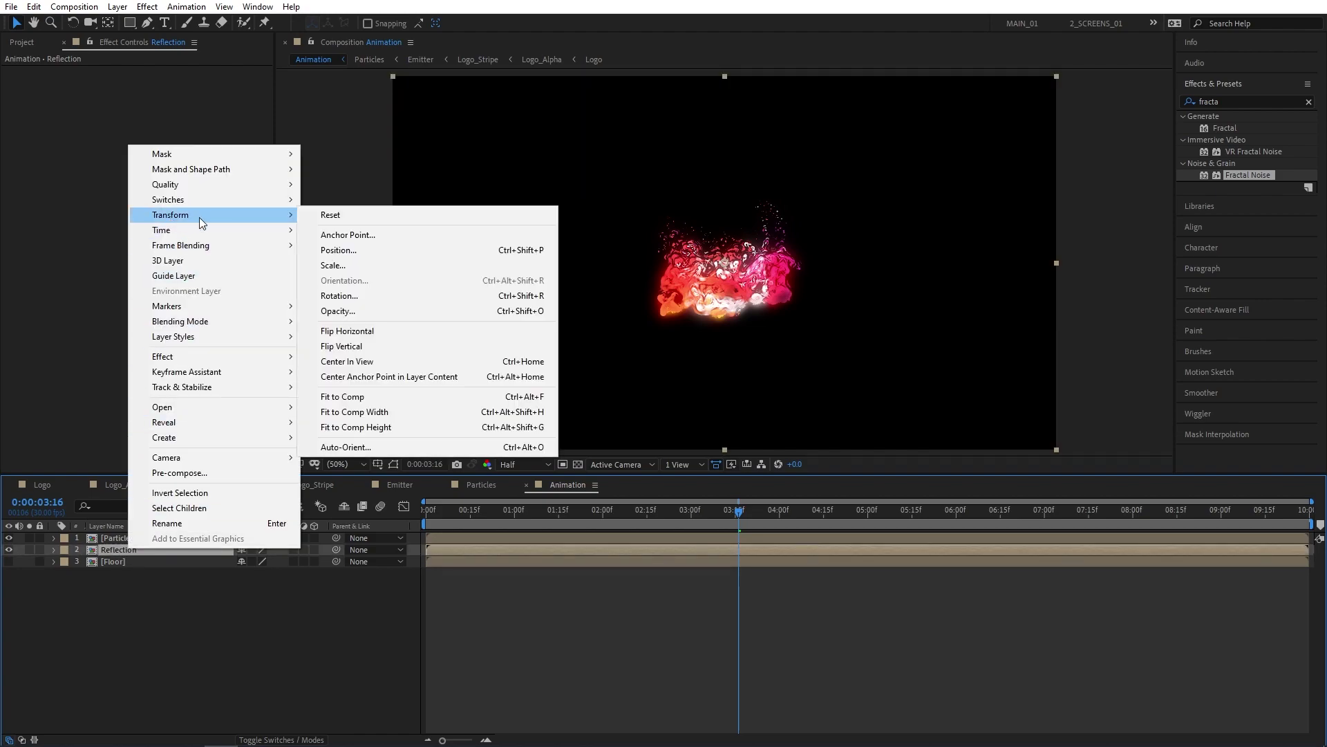
{"action": "left_click", "coordinate": [369, 353]}
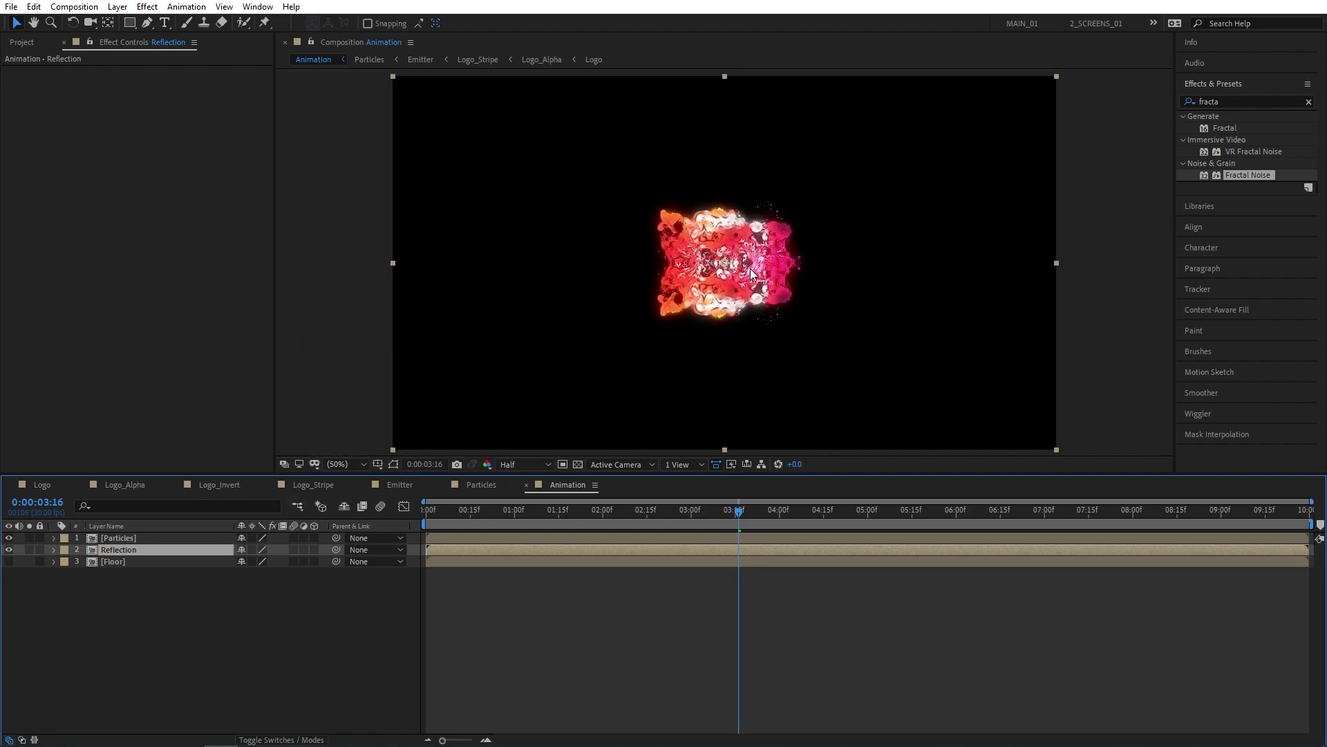
{"action": "left_click_drag", "start_coordinate": [750, 274], "coordinate": [765, 374]}
{"action": "mouse_move", "coordinate": [740, 520]}
{"action": "left_mouse_down"}
{"action": "mouse_move", "coordinate": [779, 519]}
{"action": "mouse_move", "coordinate": [740, 520]}
{"action": "left_mouse_up"}
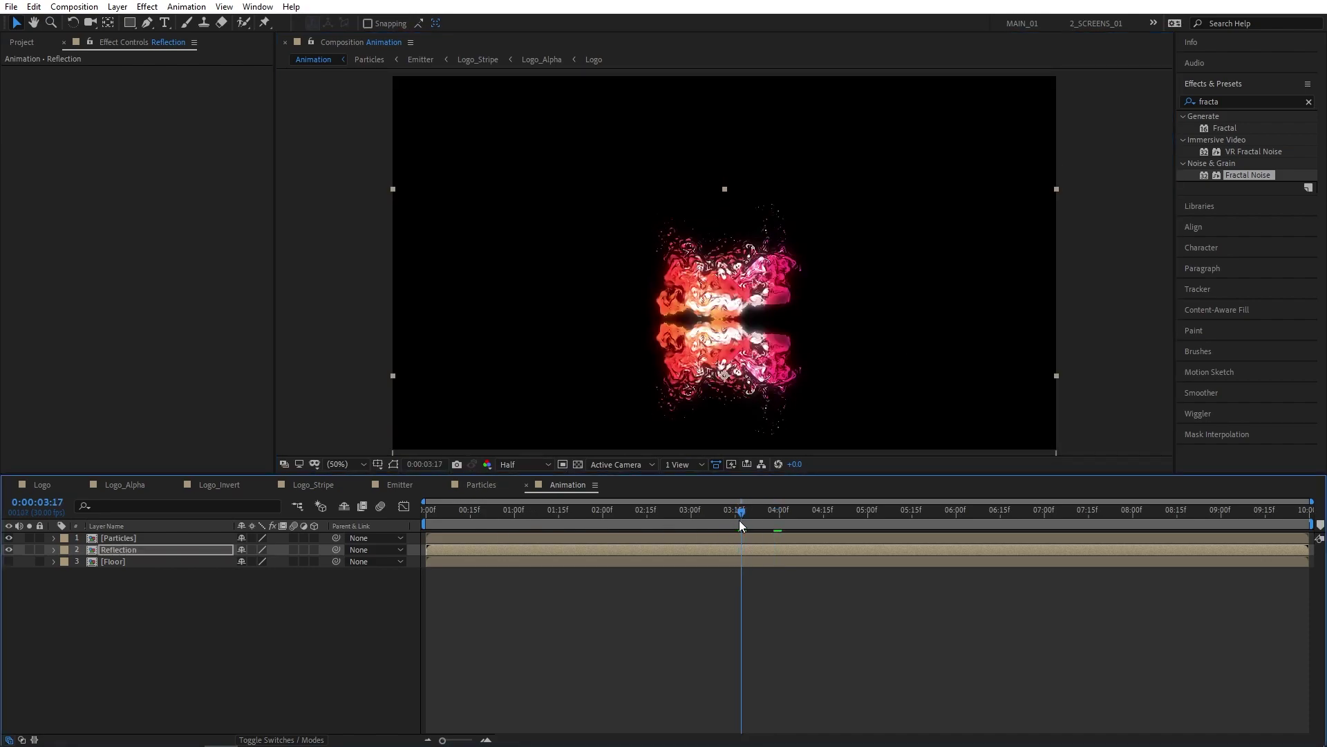
{"action": "left_click", "coordinate": [414, 579]}
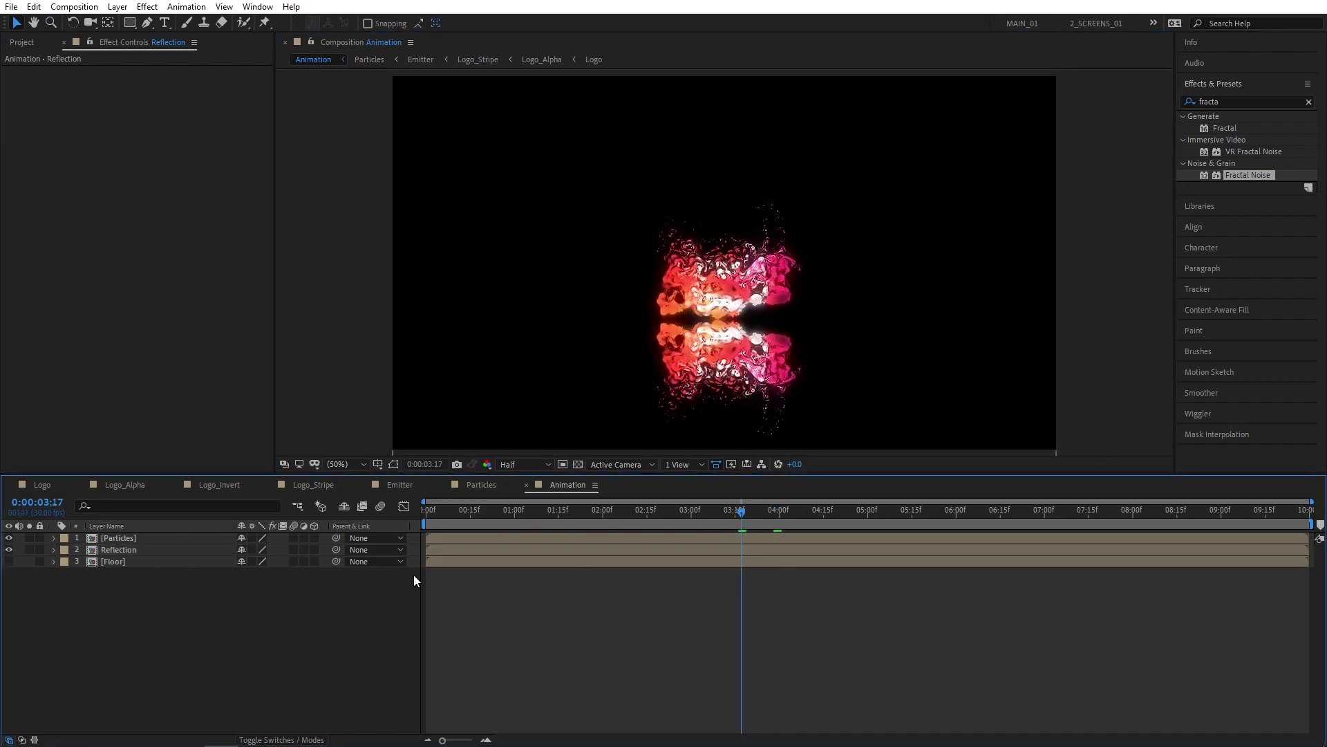
Add Logo_Invert to the Particles composition and preview the frame near 0:00:03:15.
{"action": "left_click", "coordinate": [473, 484]}
{"action": "left_click", "coordinate": [21, 42]}
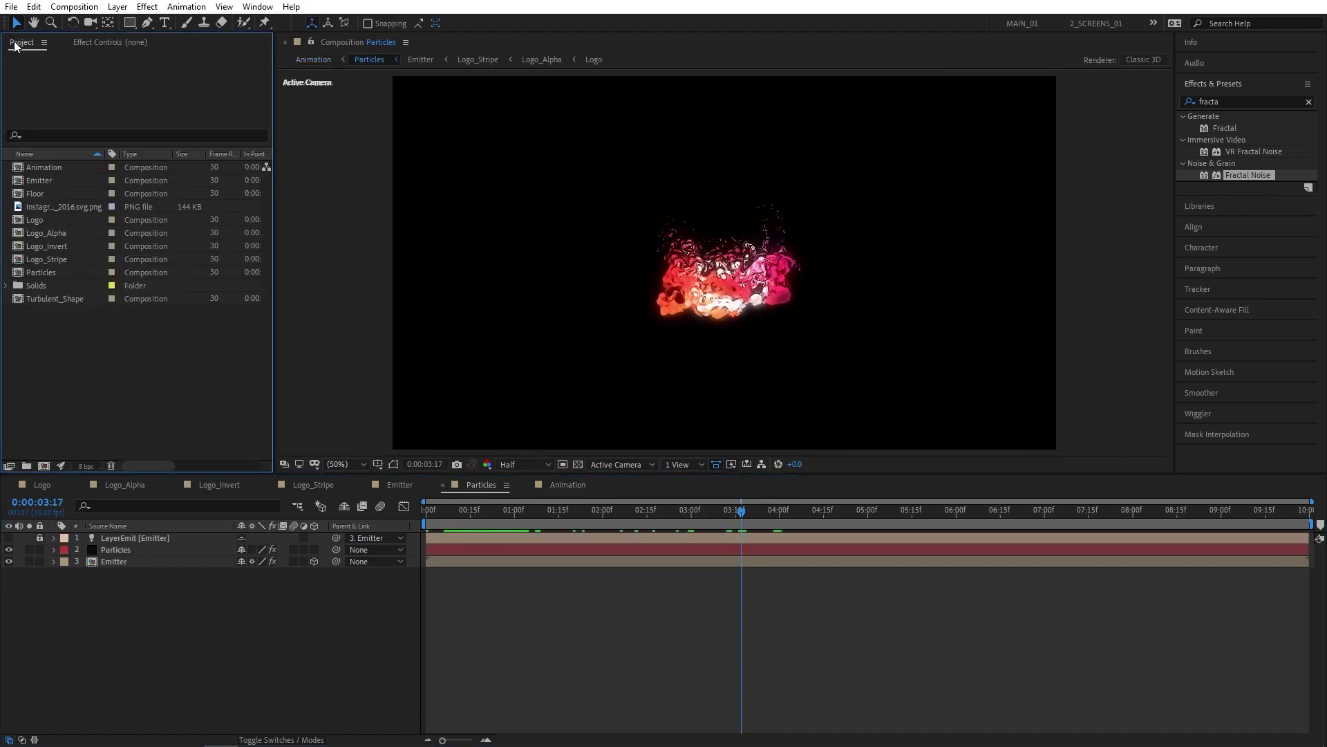
{"action": "left_click_drag", "start_coordinate": [52, 247], "coordinate": [98, 579]}
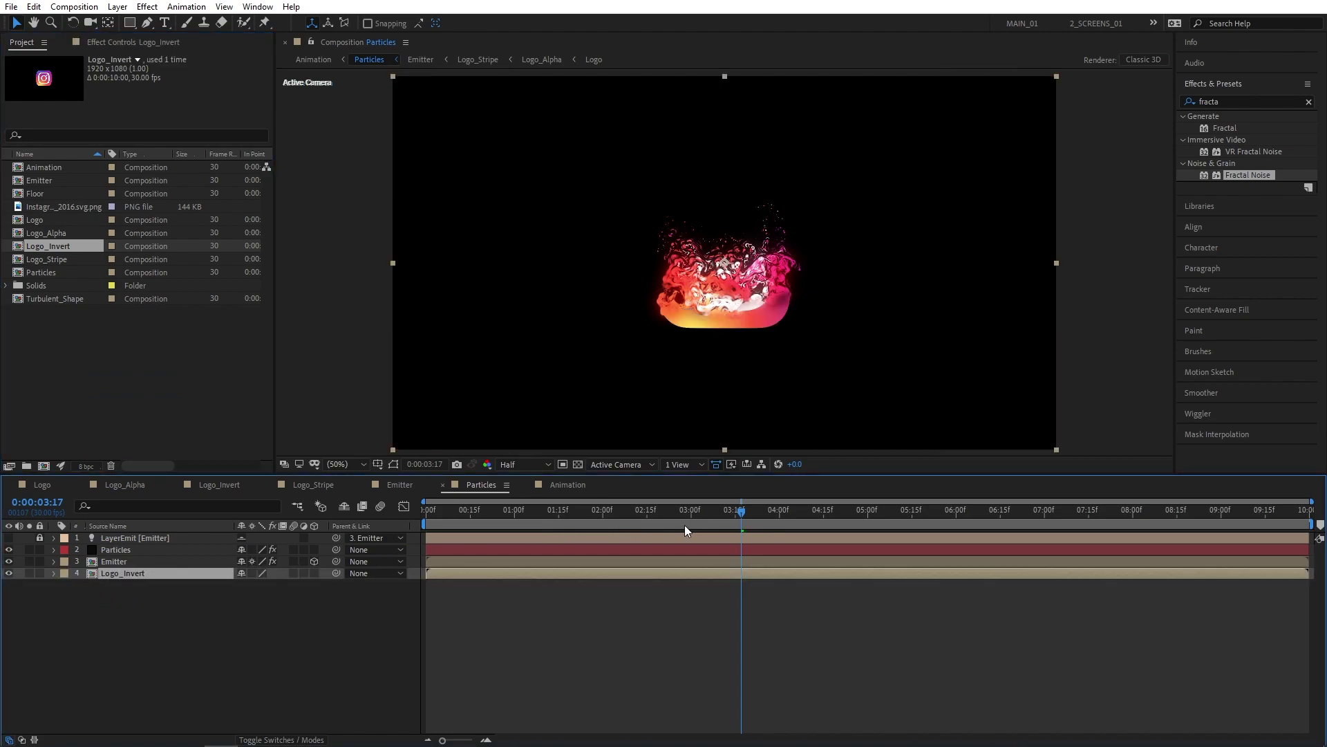
{"action": "left_click_drag", "start_coordinate": [696, 517], "coordinate": [744, 517]}
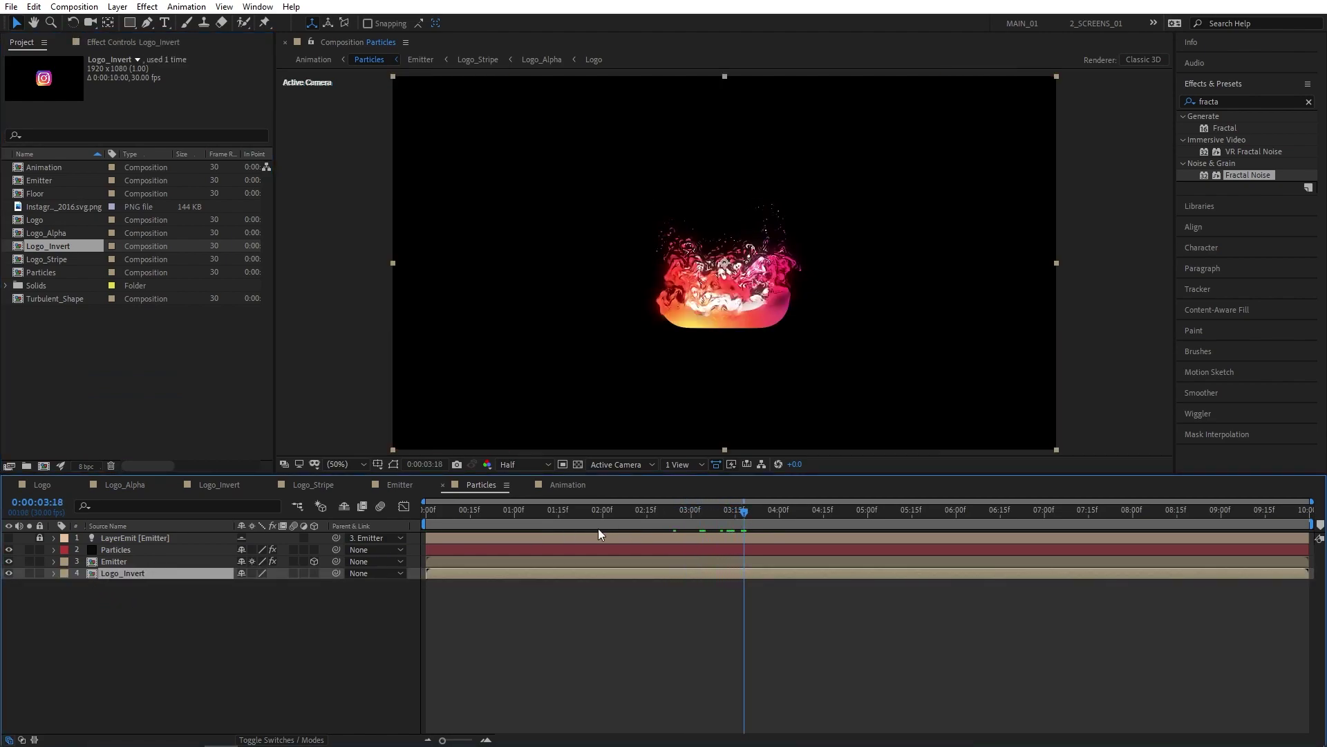
{"action": "left_click", "coordinate": [569, 485]}
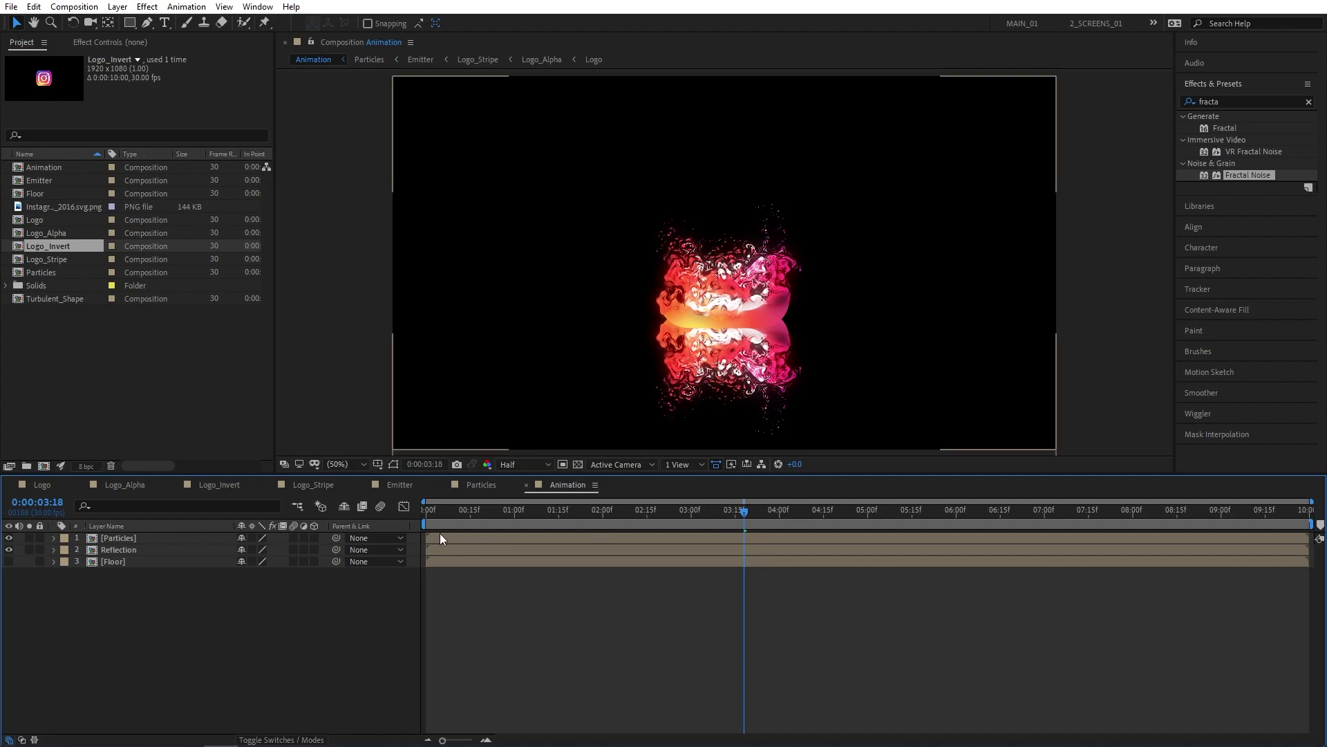
Lower the Reflection layer further beneath the logo, keeping Floor hidden.
{"action": "left_click", "coordinate": [135, 550]}
{"action": "left_click_drag", "start_coordinate": [760, 377], "coordinate": [762, 398]}
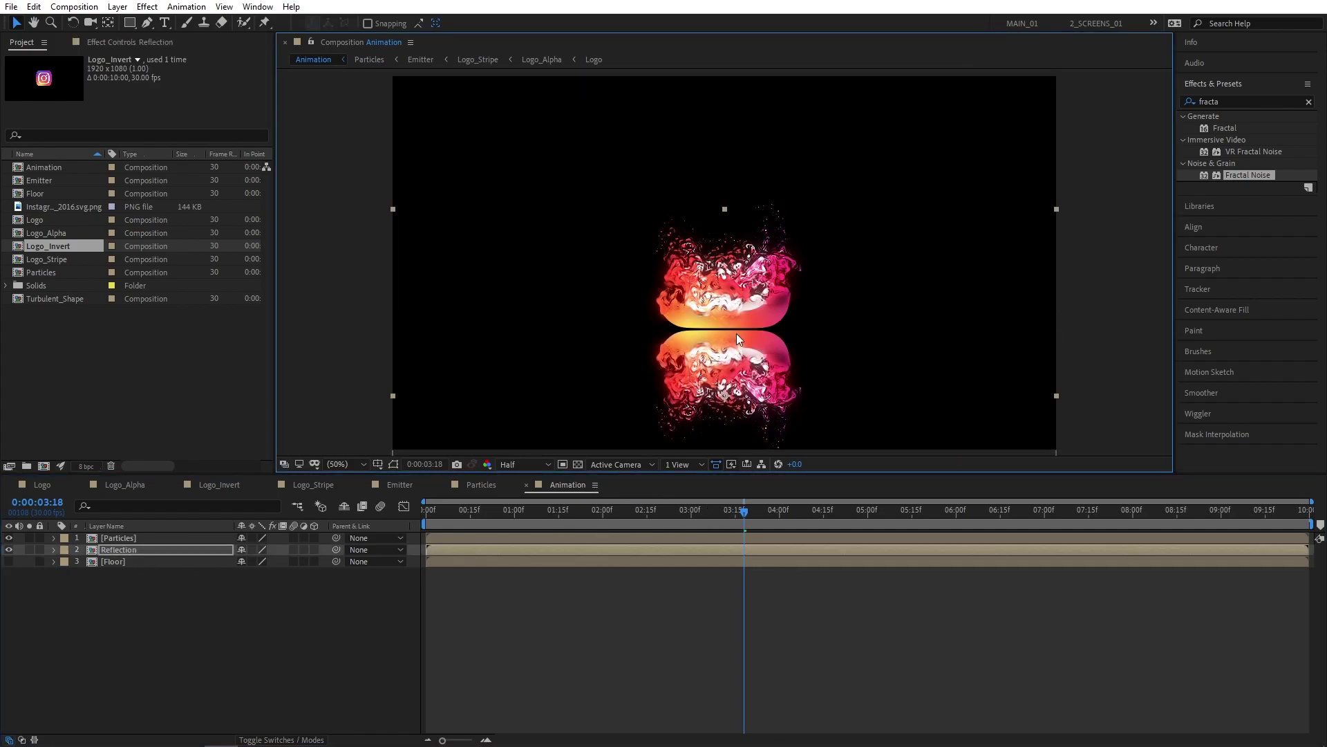
{"action": "left_click_drag", "start_coordinate": [744, 511], "coordinate": [762, 511]}
{"action": "left_click", "coordinate": [162, 607]}
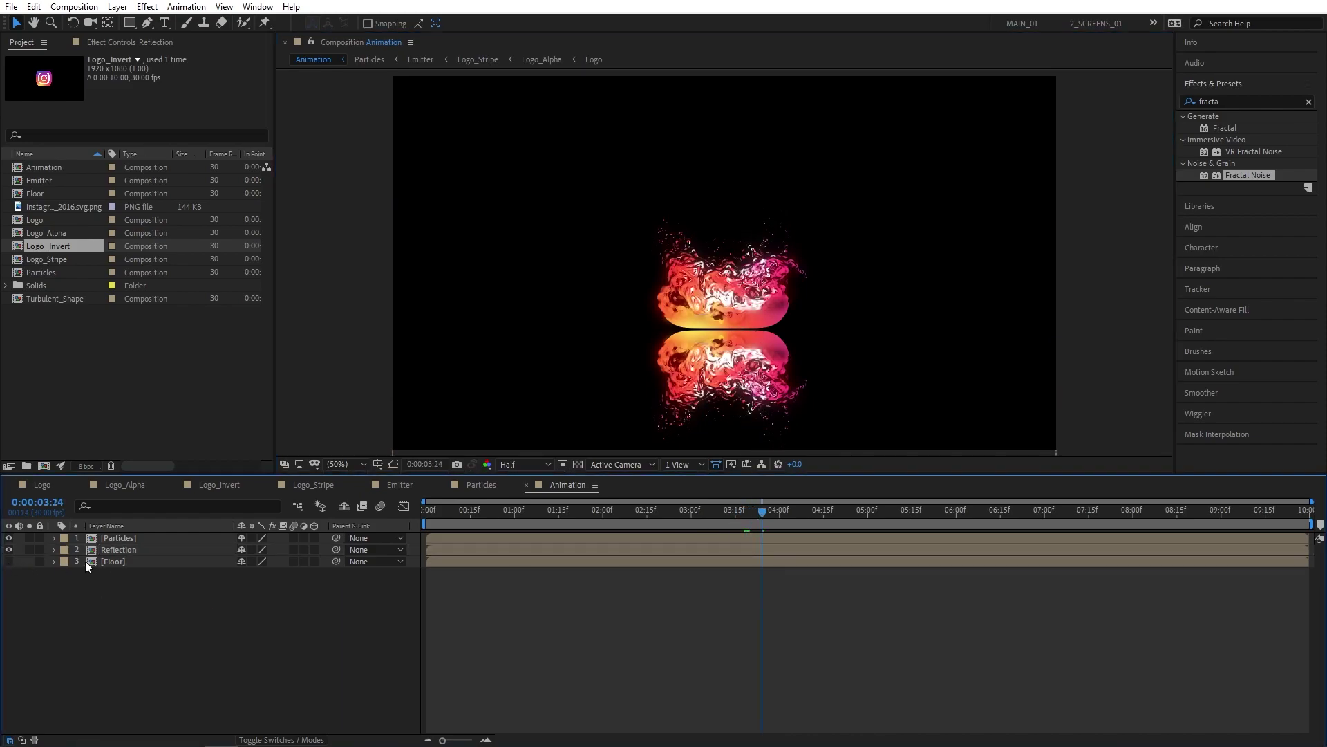
{"action": "left_click", "coordinate": [9, 562]}
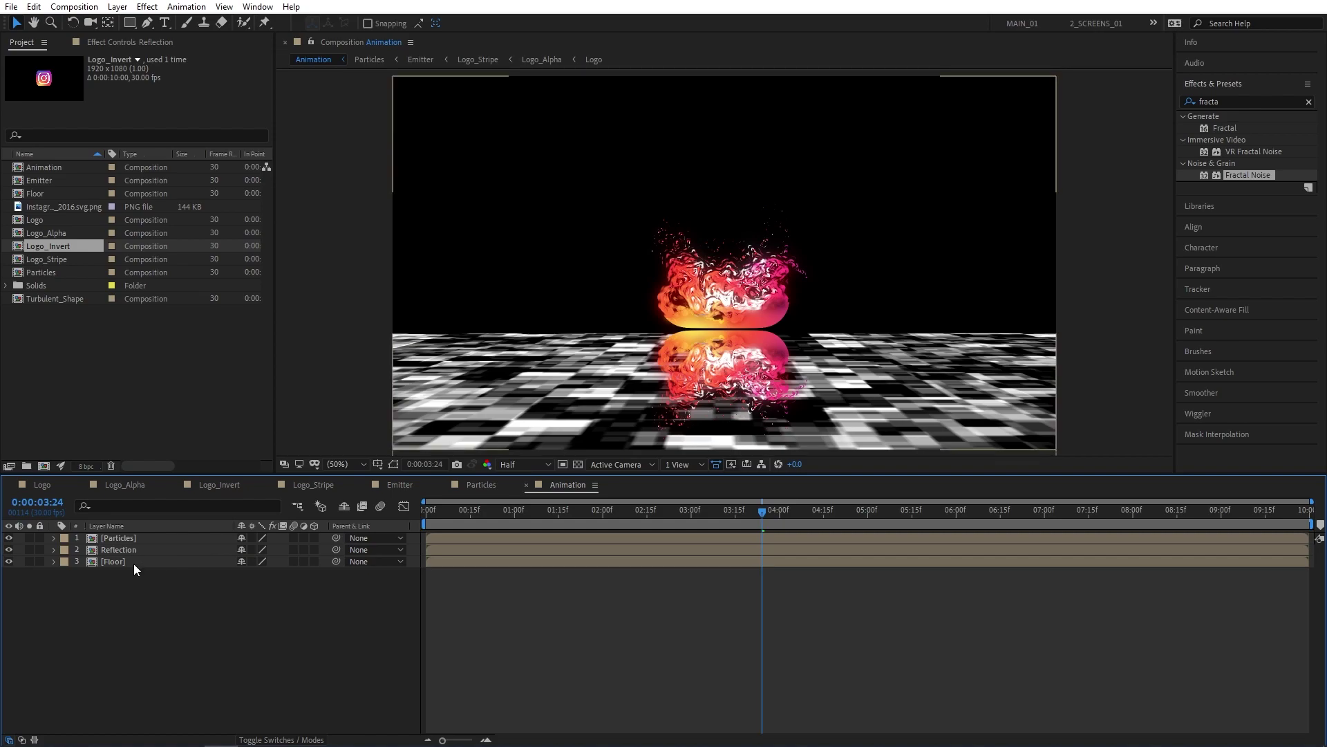
{"action": "left_click", "coordinate": [246, 549]}
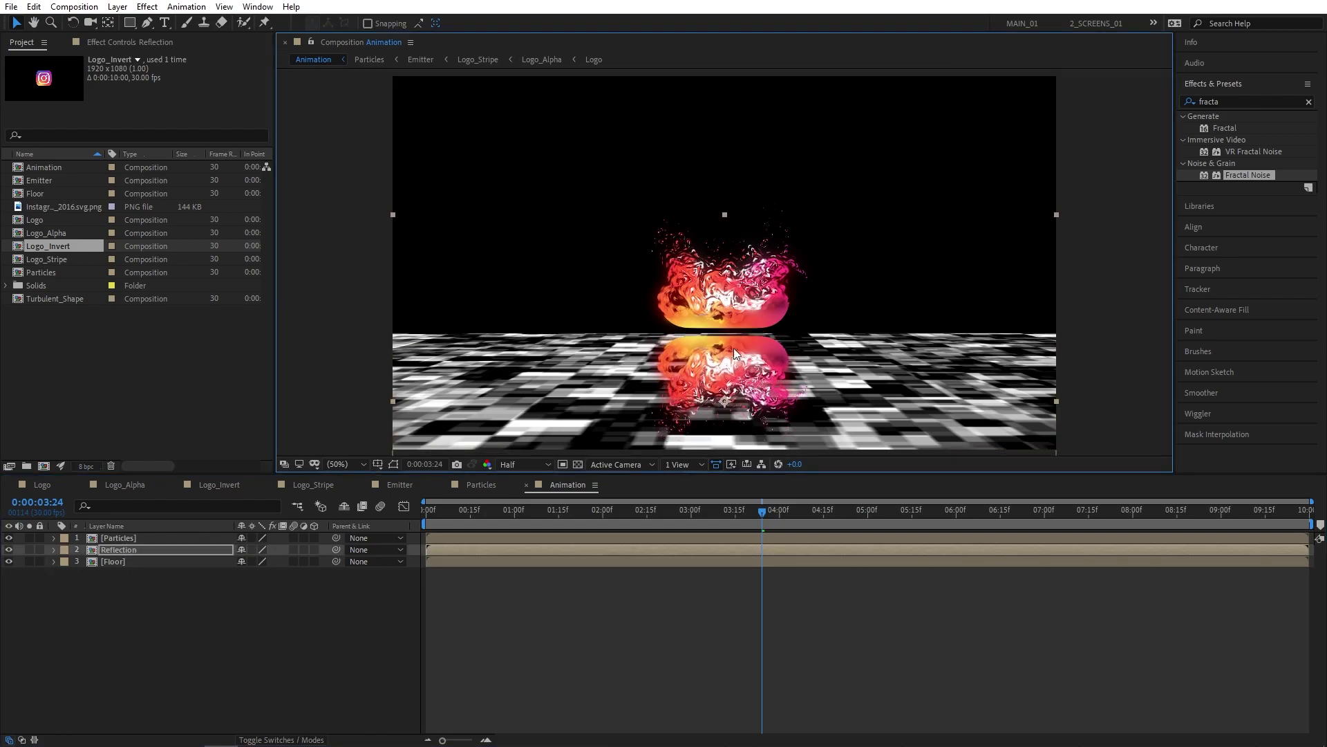
{"action": "left_click", "coordinate": [10, 561]}
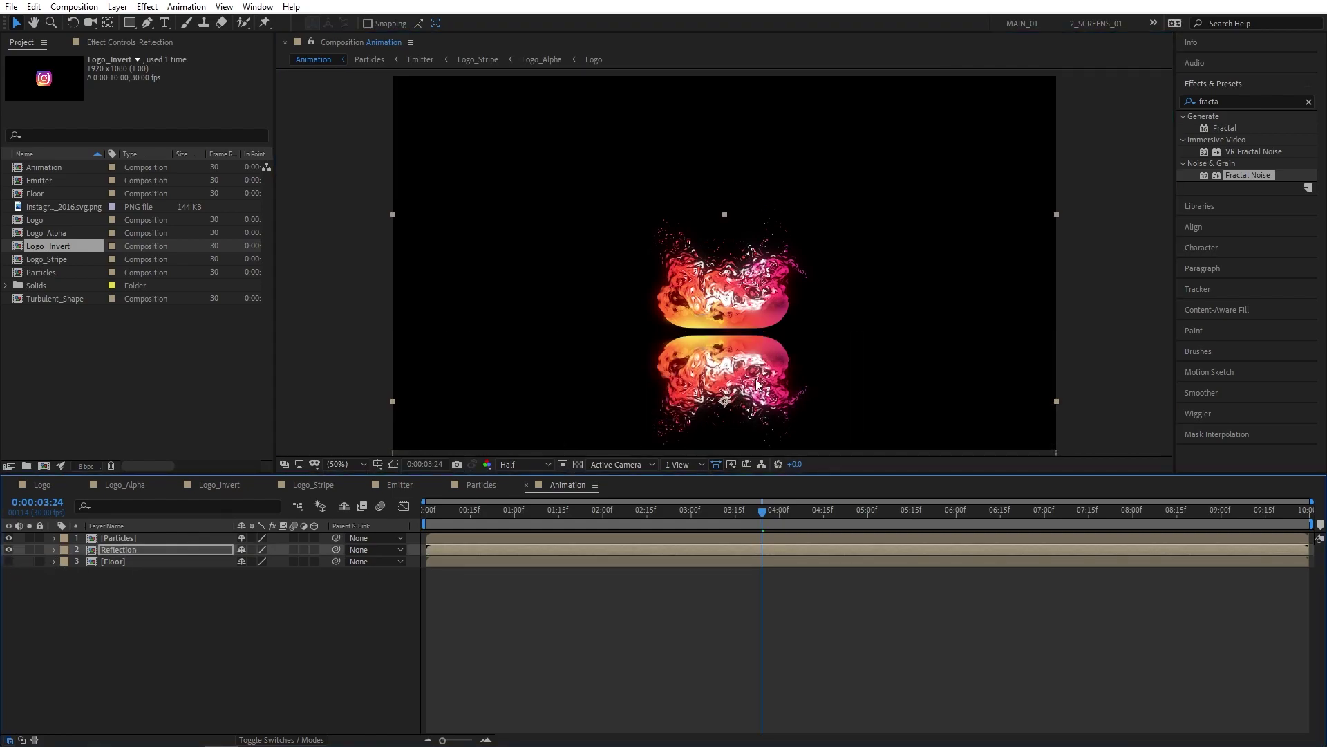
{"action": "left_click", "coordinate": [114, 569]}
{"action": "left_click", "coordinate": [125, 553]}
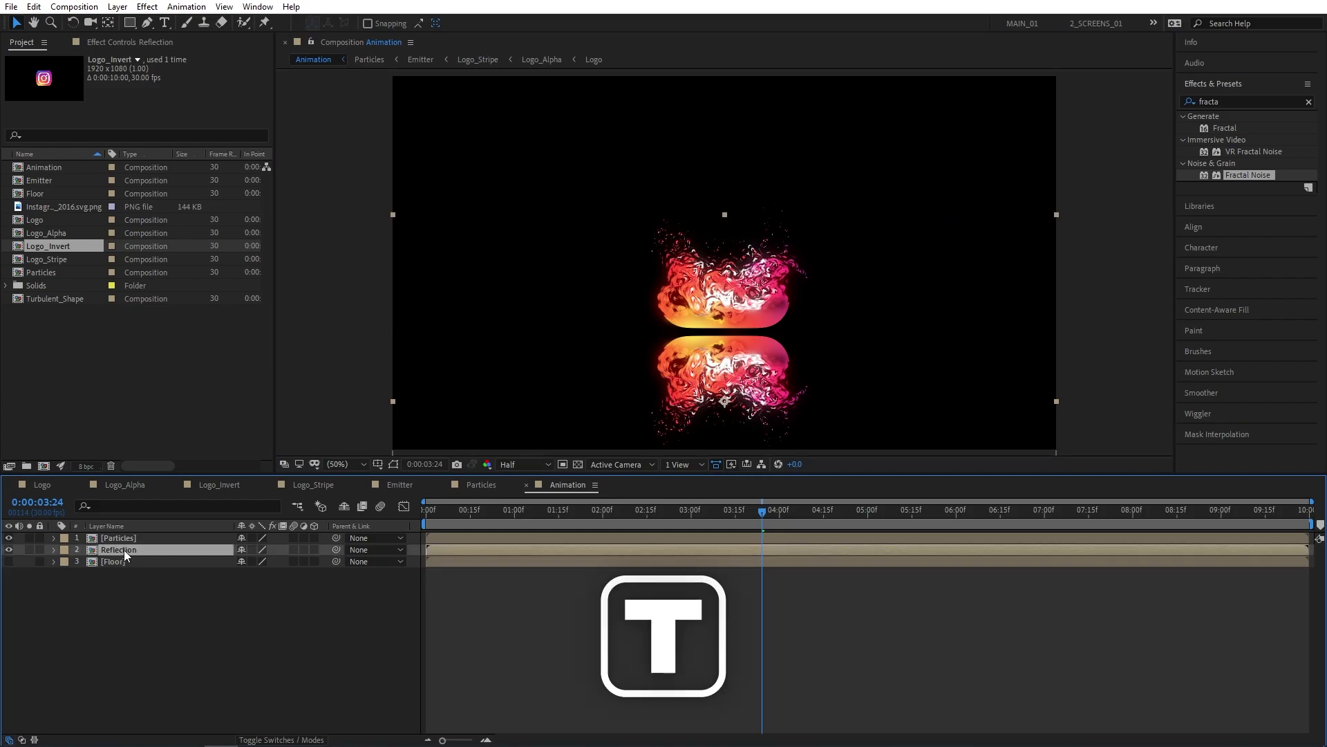
Set Reflection's opacity to 75% and its vertical scale to -75%.
{"action": "key", "text": "t"}
{"action": "left_click", "coordinate": [247, 561]}
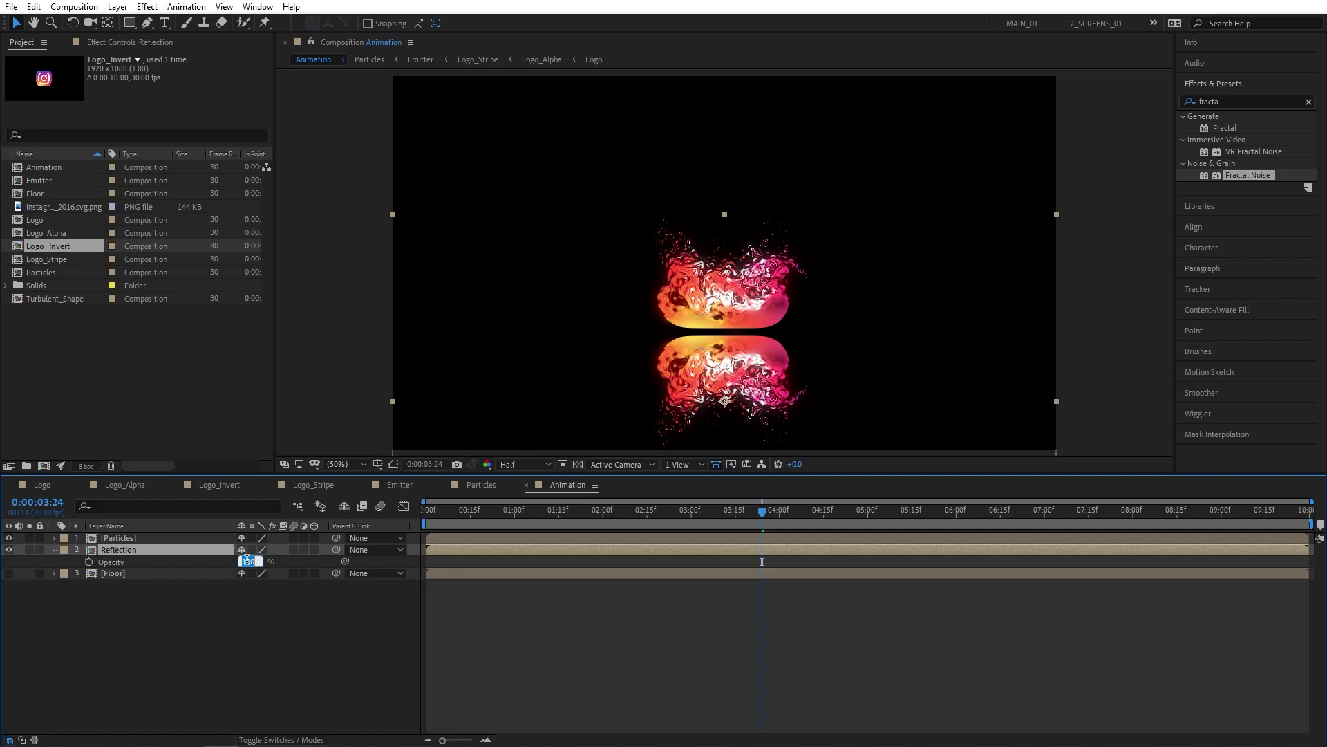
{"action": "type", "text": "75"}
{"action": "key", "text": "Return"}
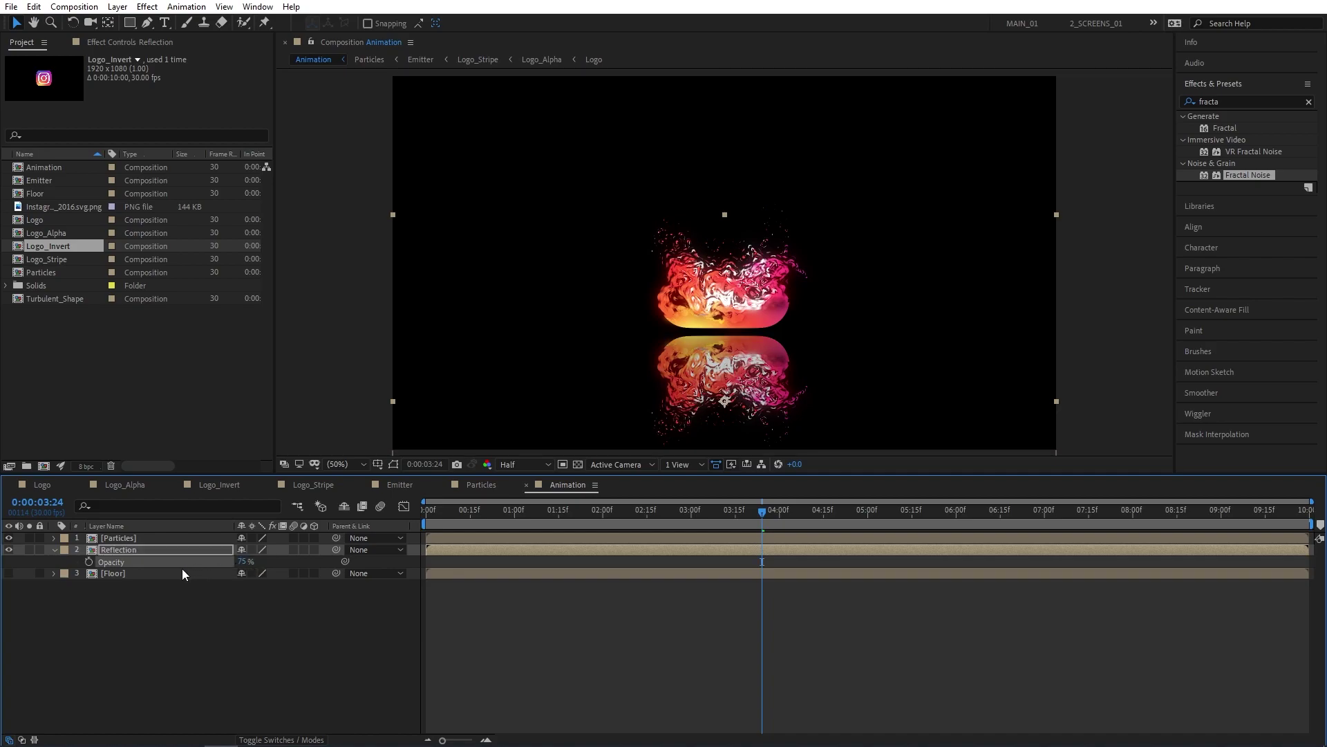
{"action": "key", "text": "s"}
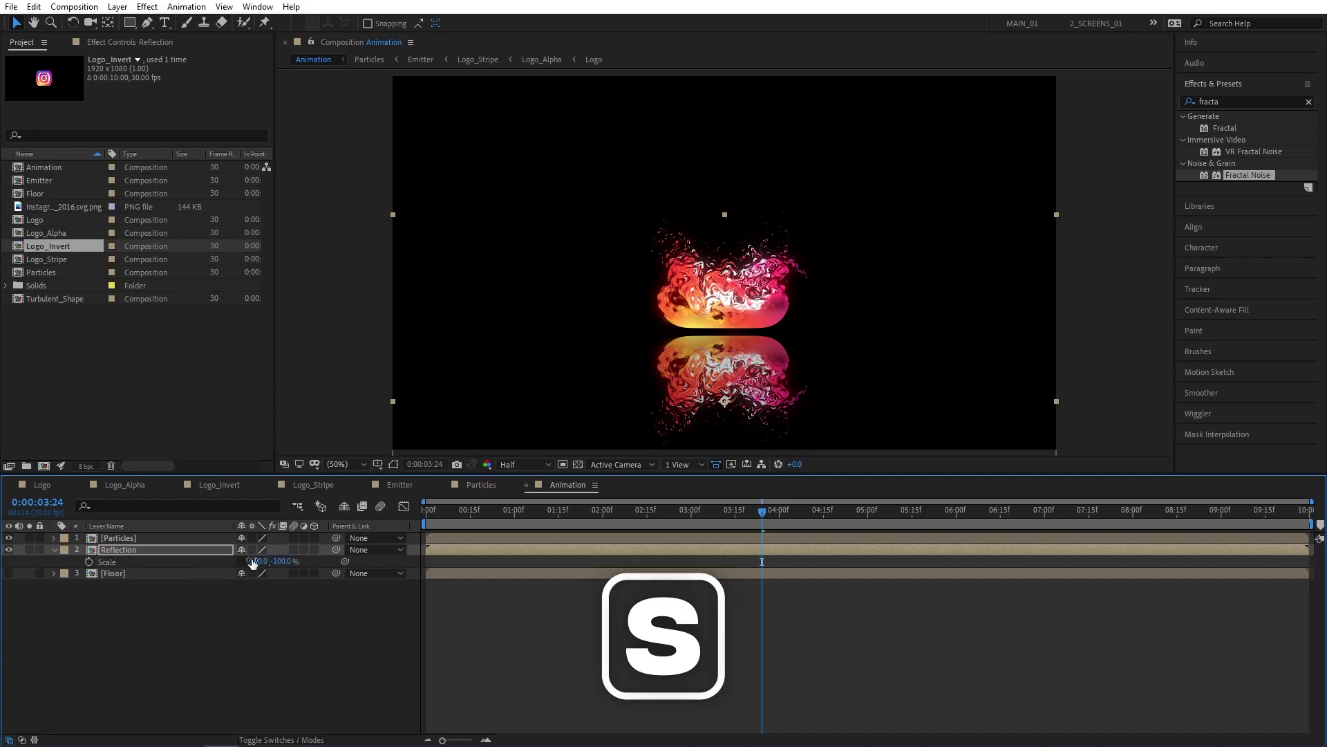
{"action": "left_click_drag", "start_coordinate": [279, 561], "coordinate": [295, 561]}
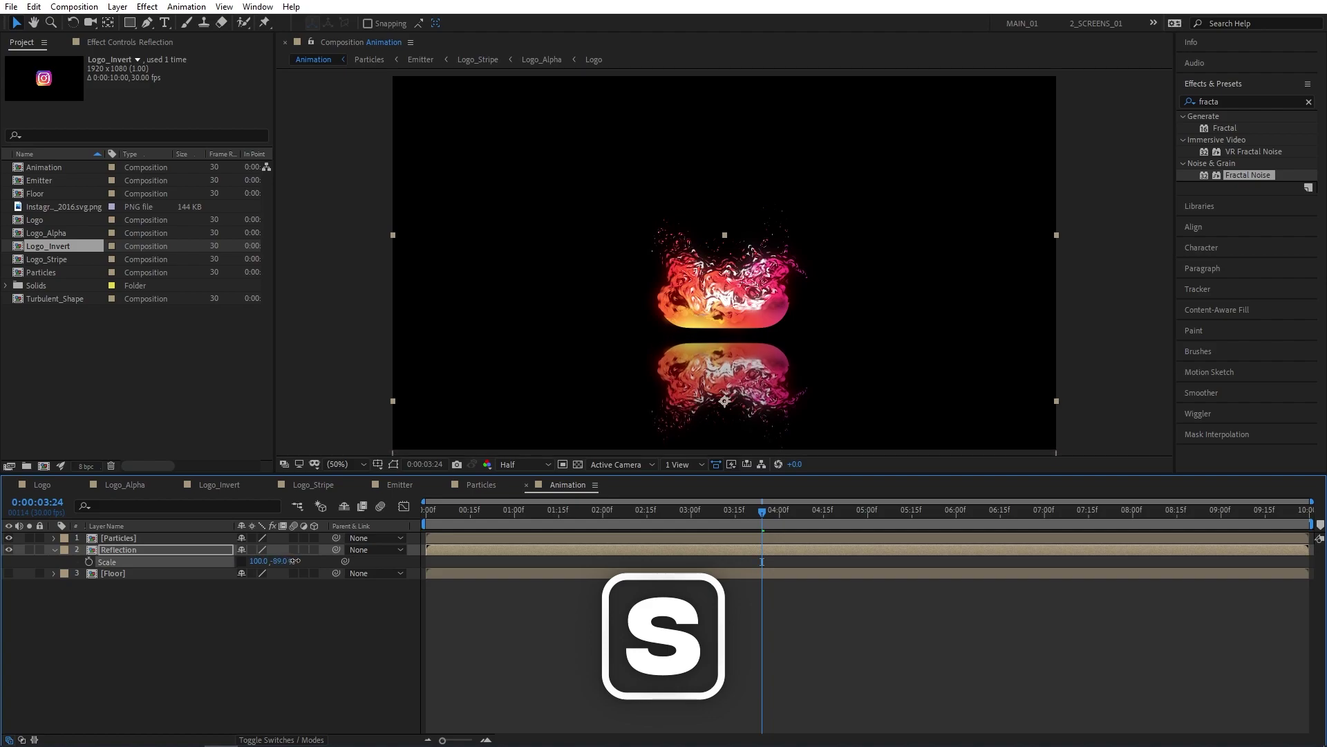
{"action": "left_click", "coordinate": [284, 560]}
{"action": "type", "text": "-75"}
{"action": "key", "text": "Return"}
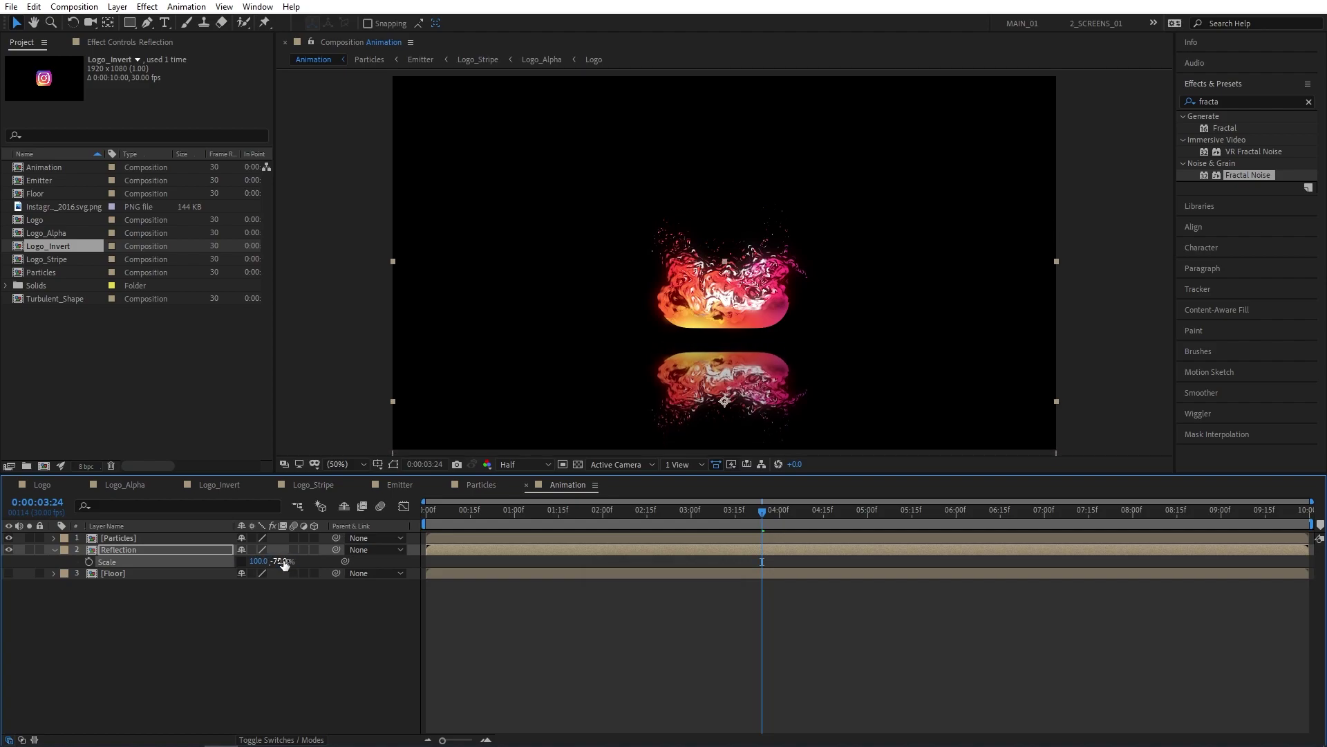
Nudge the Reflection layer up slightly in the viewer.
{"action": "left_click", "coordinate": [118, 613]}
{"action": "left_click", "coordinate": [138, 550]}
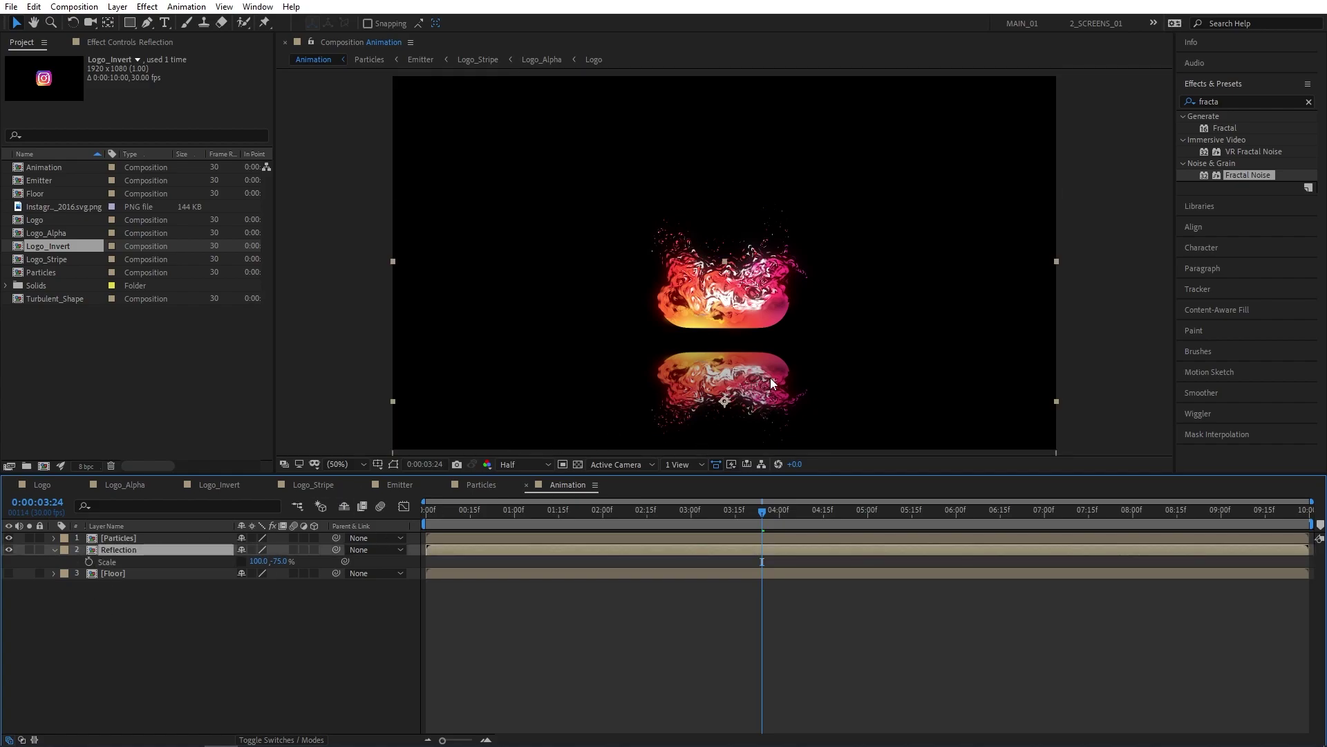
{"action": "left_click_drag", "start_coordinate": [772, 381], "coordinate": [772, 376]}
{"action": "left_click", "coordinate": [259, 615]}
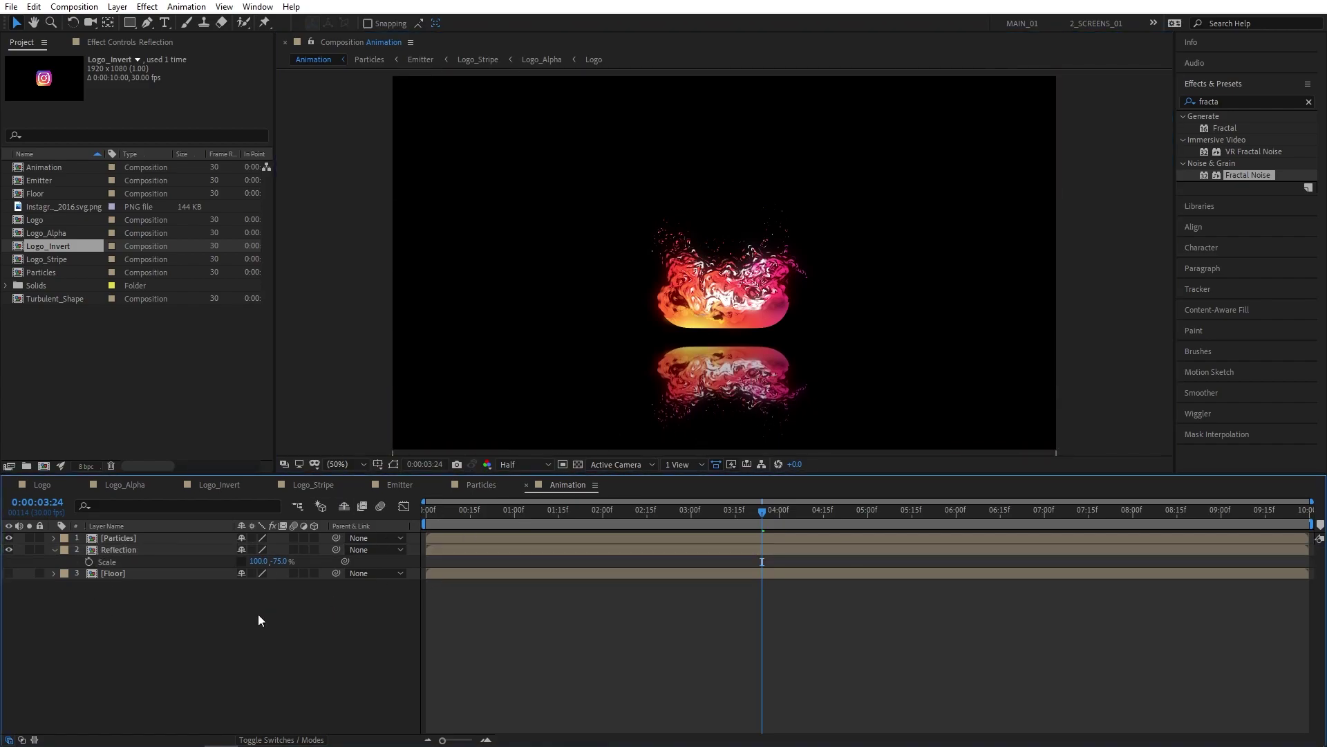
Add a new Adjustment Layer 1 and place it below Particles.
{"action": "right_click", "coordinate": [205, 636]}
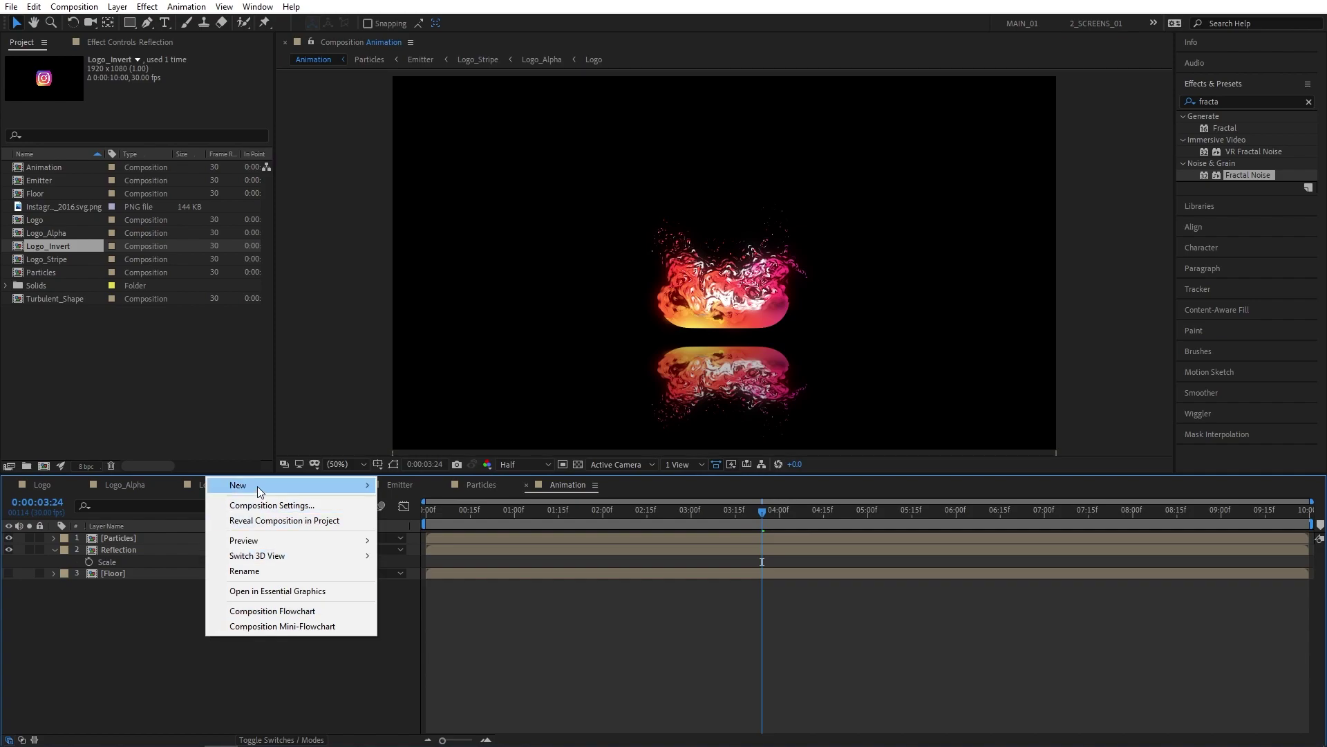
{"action": "mouse_move", "coordinate": [258, 487]}
{"action": "left_click", "coordinate": [430, 596]}
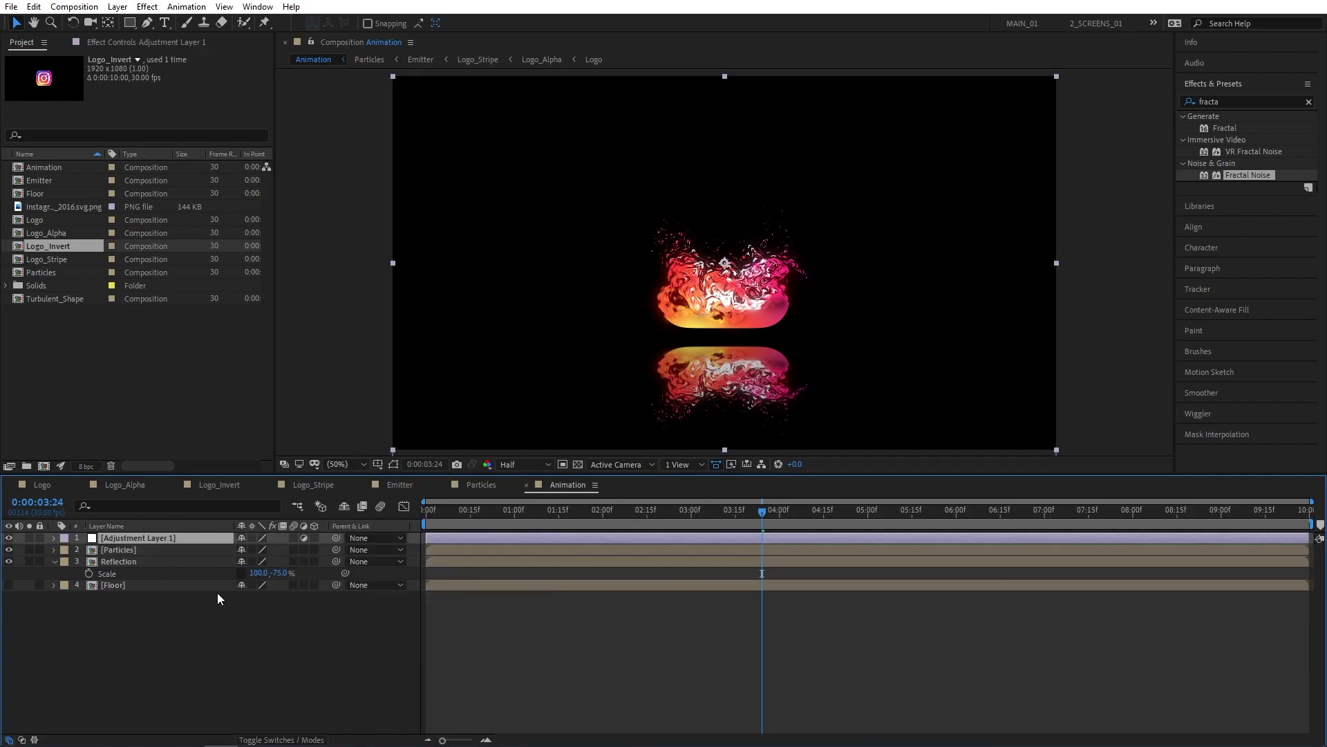
{"action": "left_click_drag", "start_coordinate": [161, 542], "coordinate": [125, 551]}
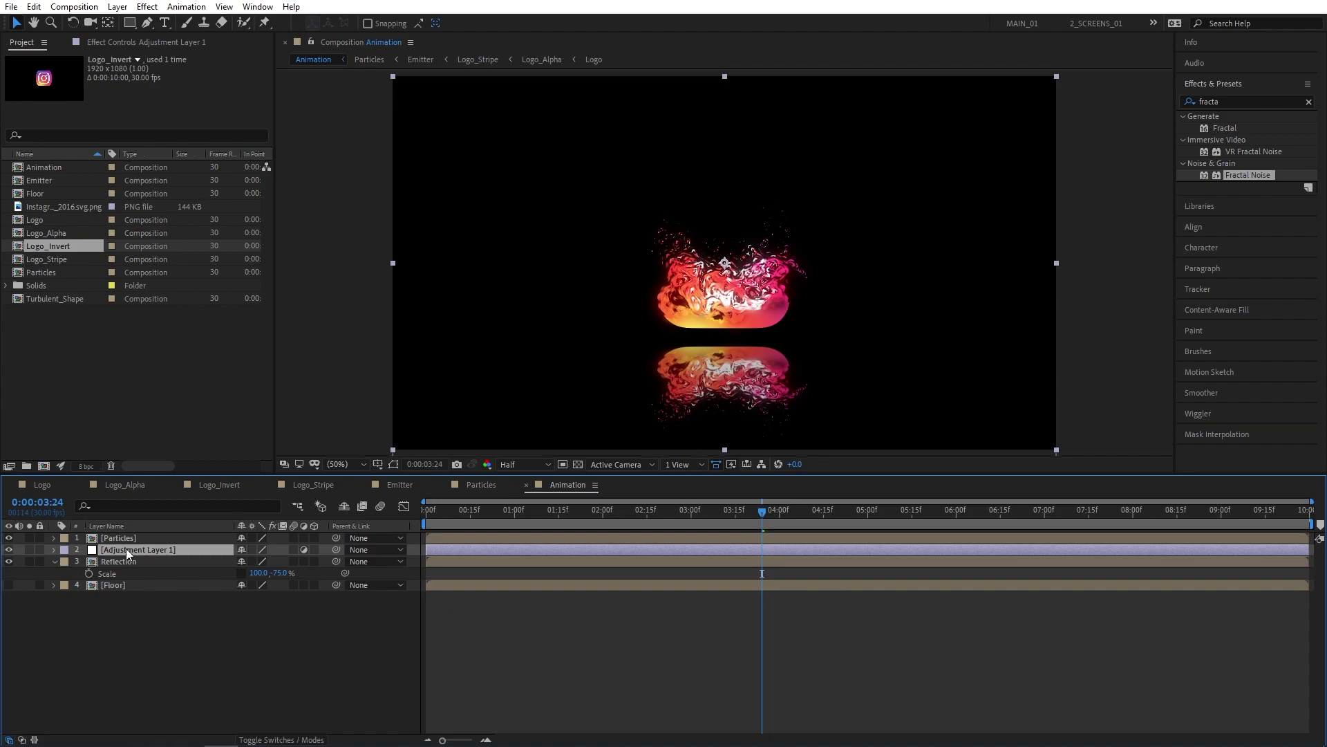
{"action": "left_click", "coordinate": [184, 656]}
Apply Compound Blur to the adjustment layer with Blur Layer Floor and Maximum Blur 100, previewing at full resolution.
{"action": "double_click", "coordinate": [1217, 102]}
{"action": "type", "text": "c"}
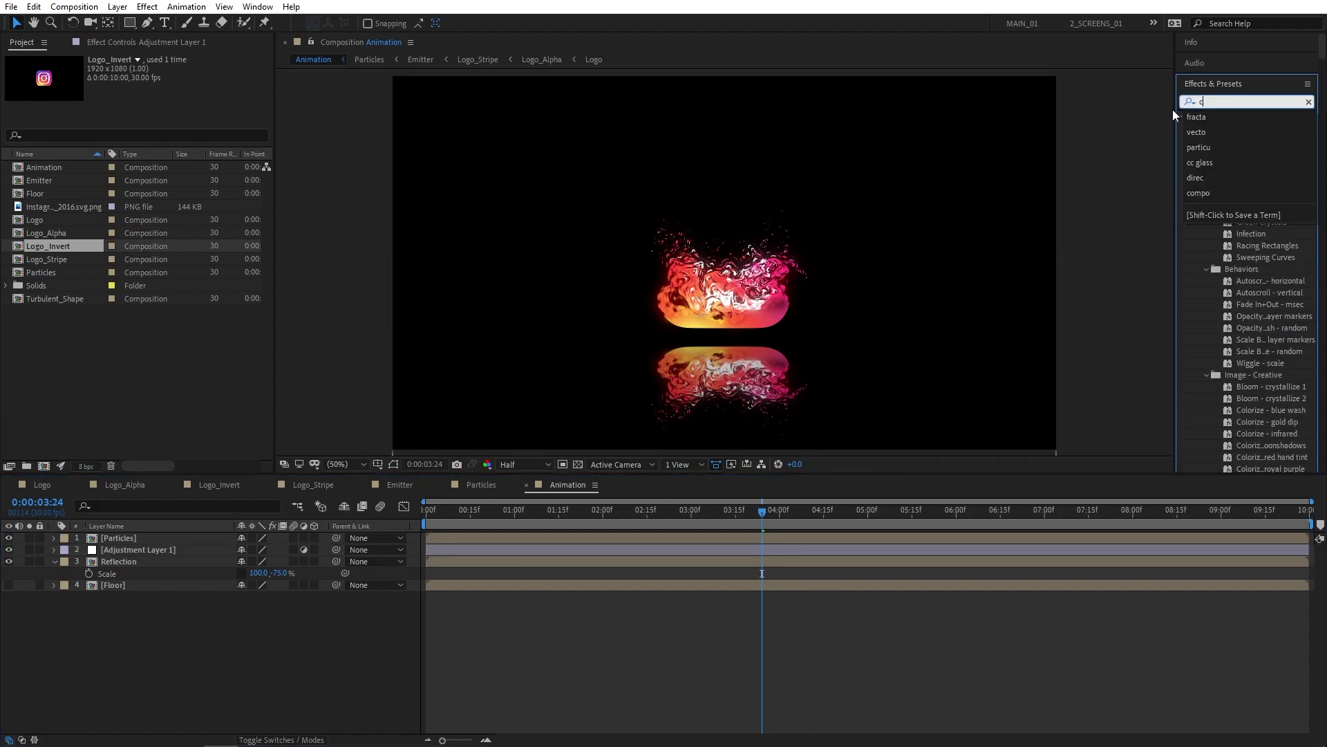
{"action": "type", "text": "ompo"}
{"action": "left_click_drag", "start_coordinate": [1222, 127], "coordinate": [164, 545]}
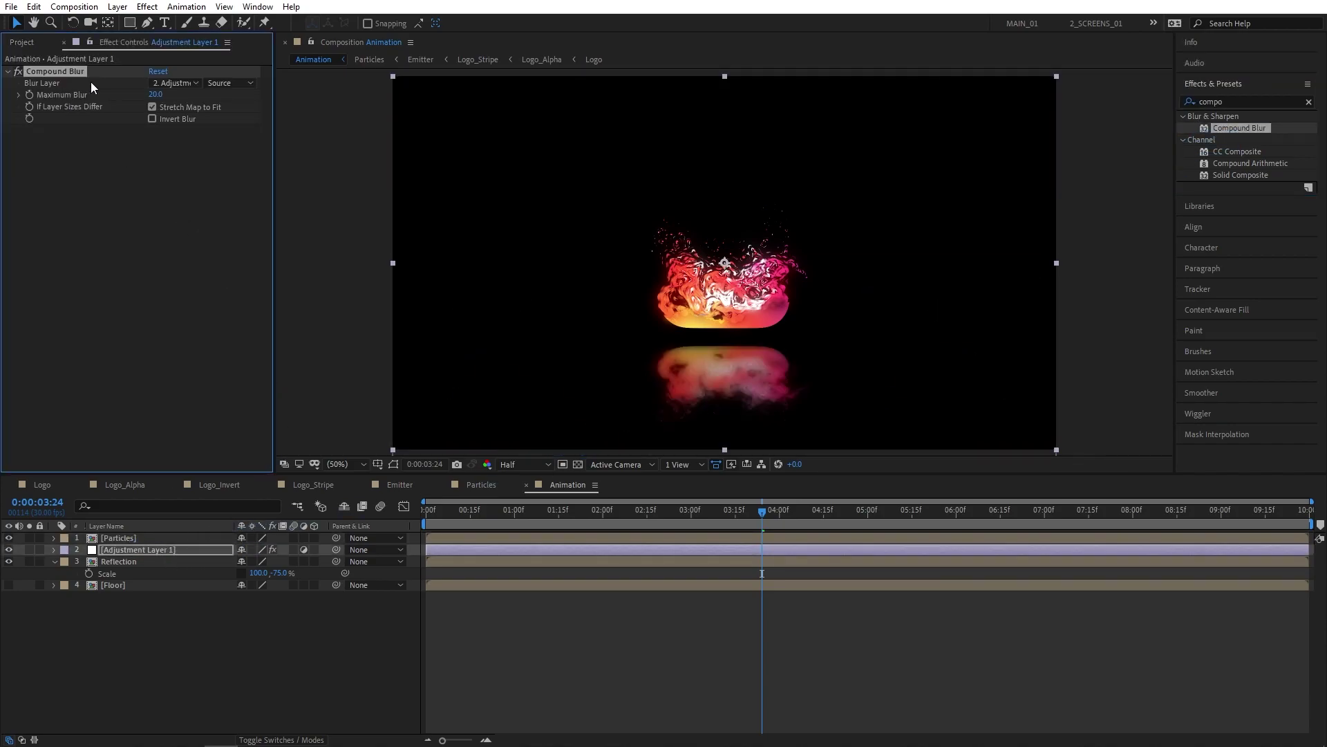
{"action": "left_click", "coordinate": [169, 84]}
{"action": "left_click", "coordinate": [189, 169]}
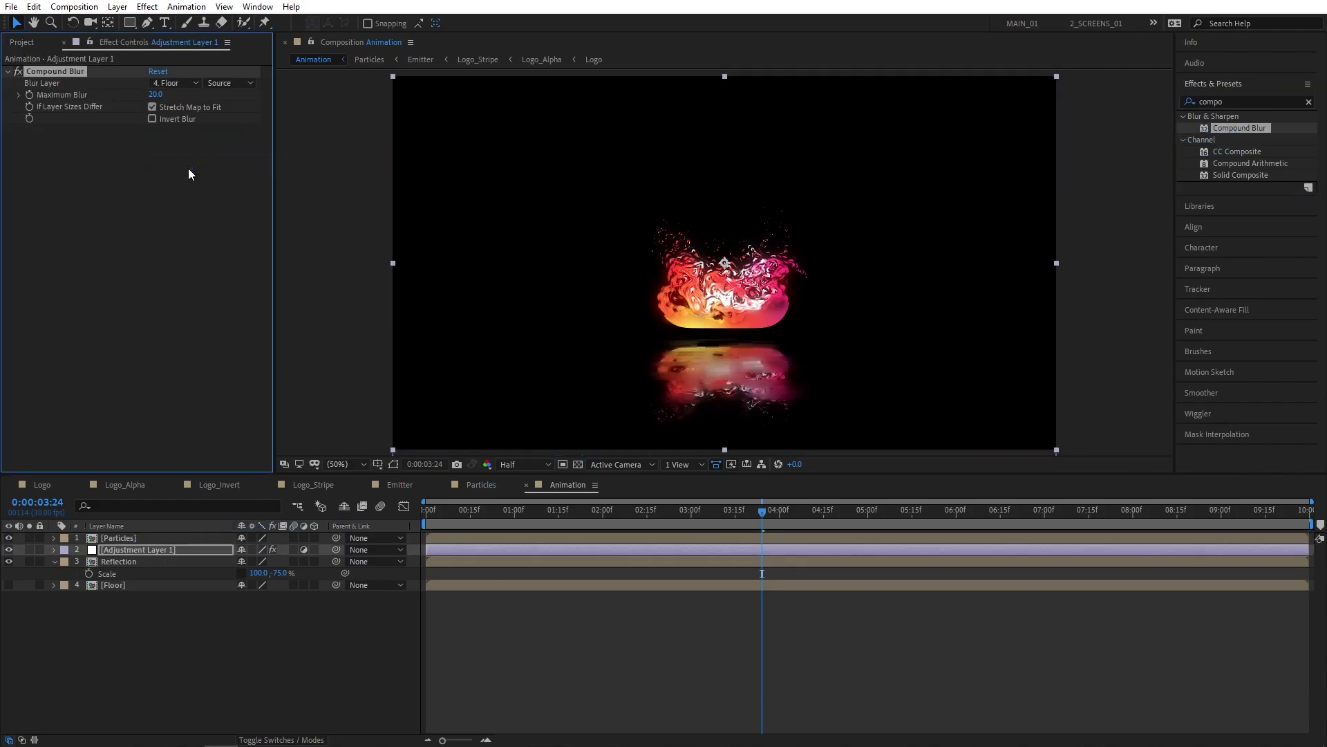
{"action": "scroll", "coordinate": [724, 372], "scroll_direction": "up", "scroll_amount": 2}
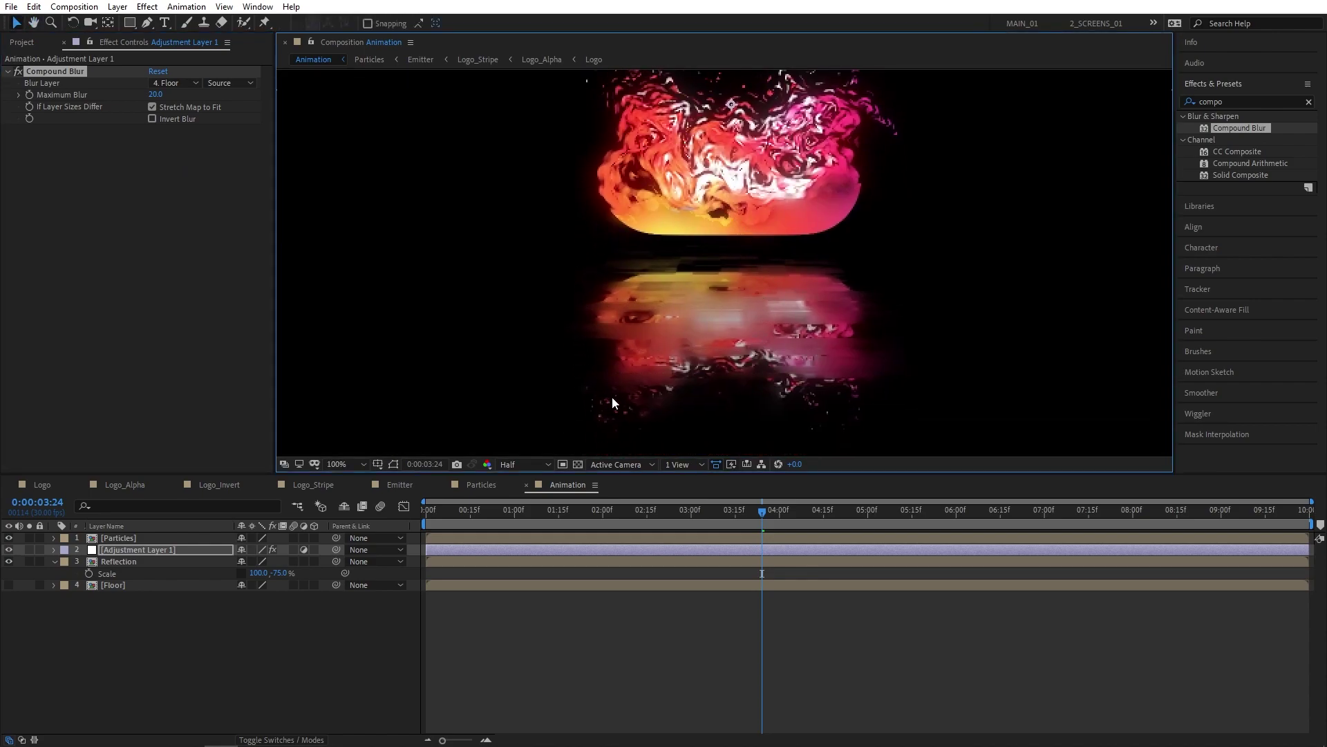
{"action": "left_click", "coordinate": [518, 466]}
{"action": "left_click", "coordinate": [517, 498]}
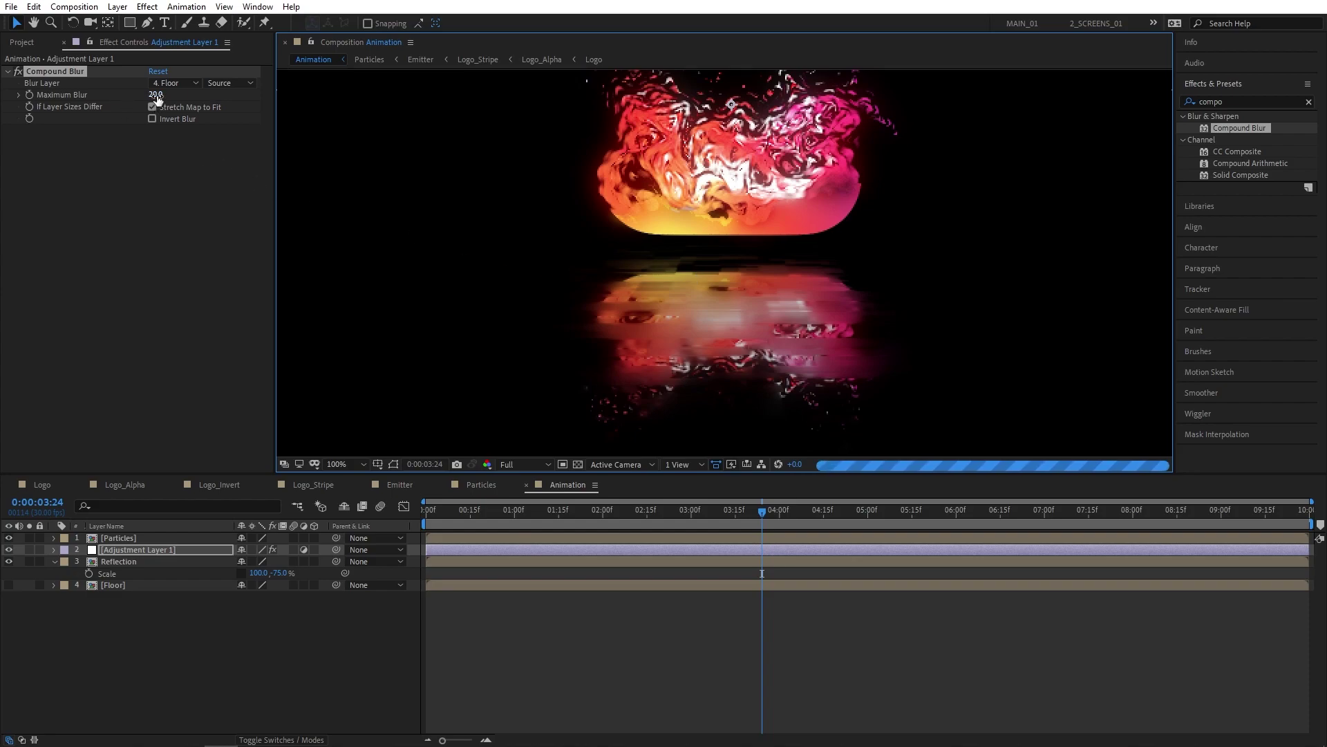
{"action": "left_click_drag", "start_coordinate": [158, 94], "coordinate": [170, 94]}
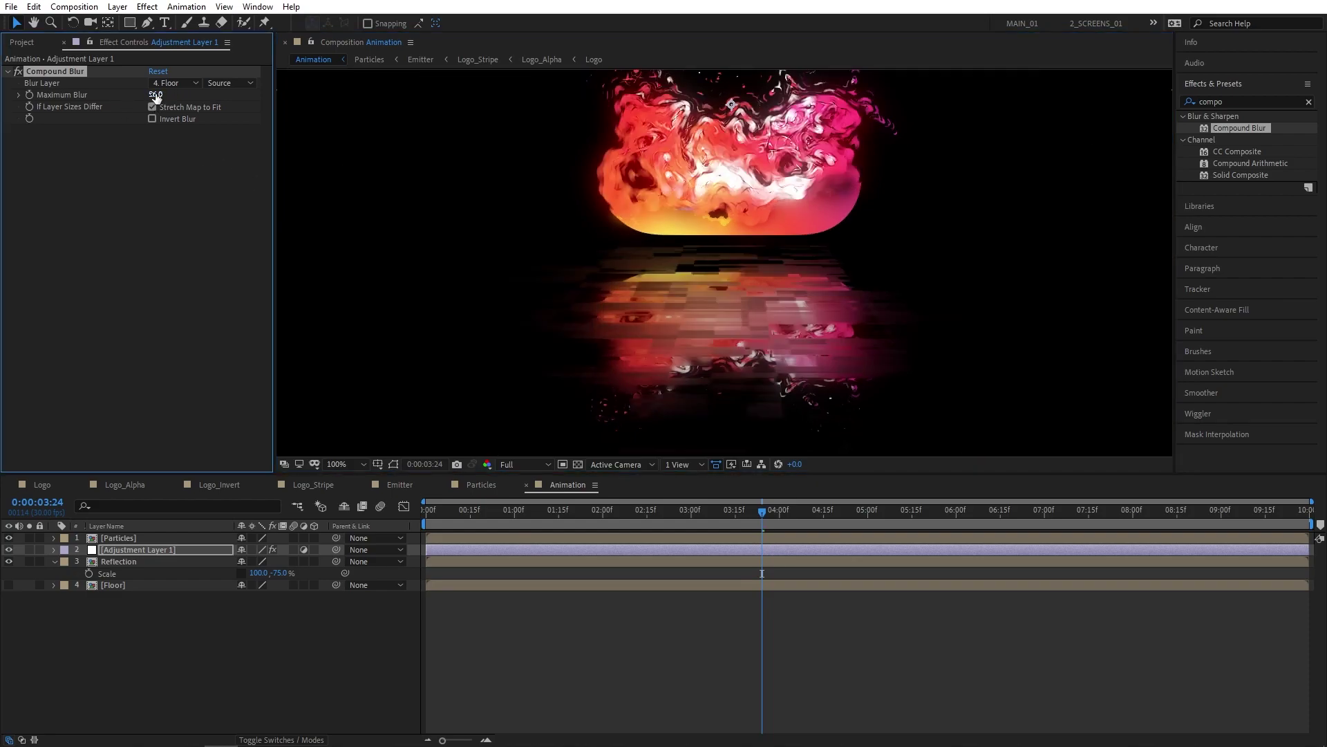
{"action": "left_click", "coordinate": [156, 95]}
{"action": "type", "text": "100"}
{"action": "key", "text": "Return"}
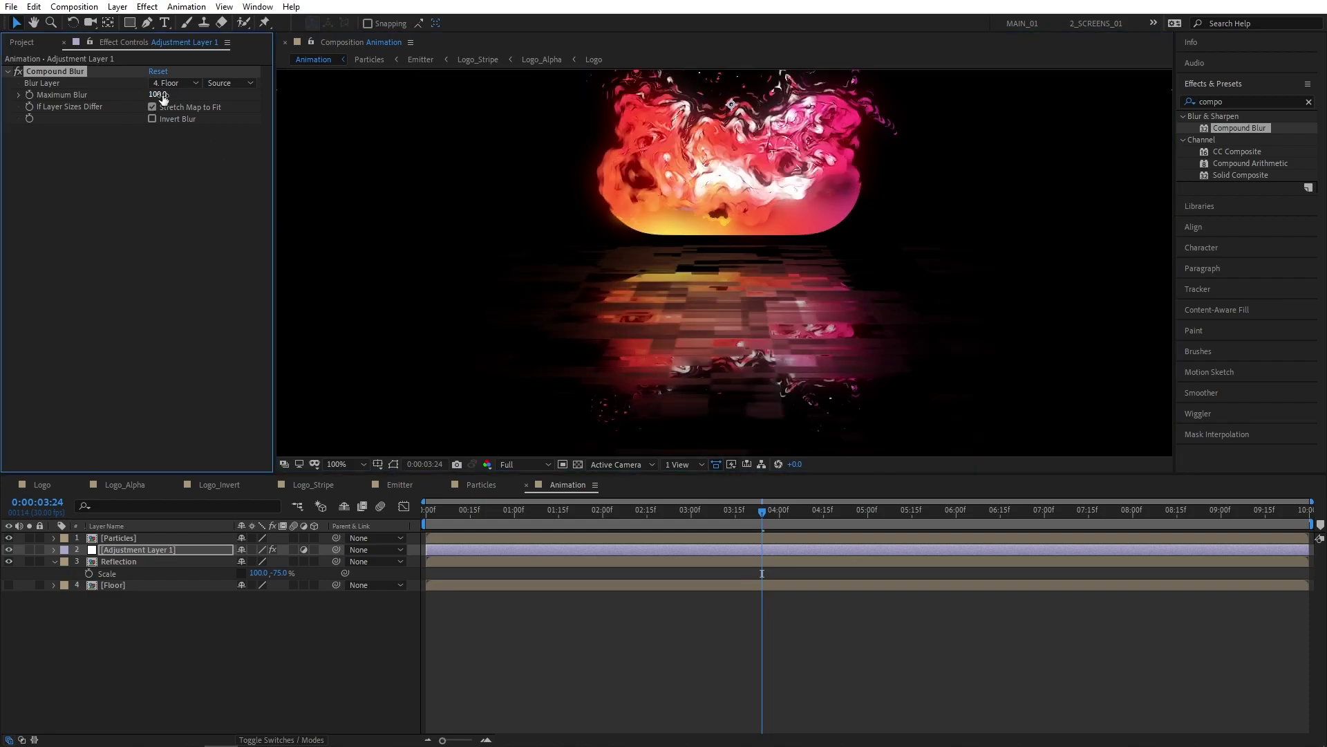
Apply CC Glass with Bump Map Floor, Softness 0, Height 10 and Displacement 50.
{"action": "left_click", "coordinate": [1243, 102]}
{"action": "type", "text": "glass"}
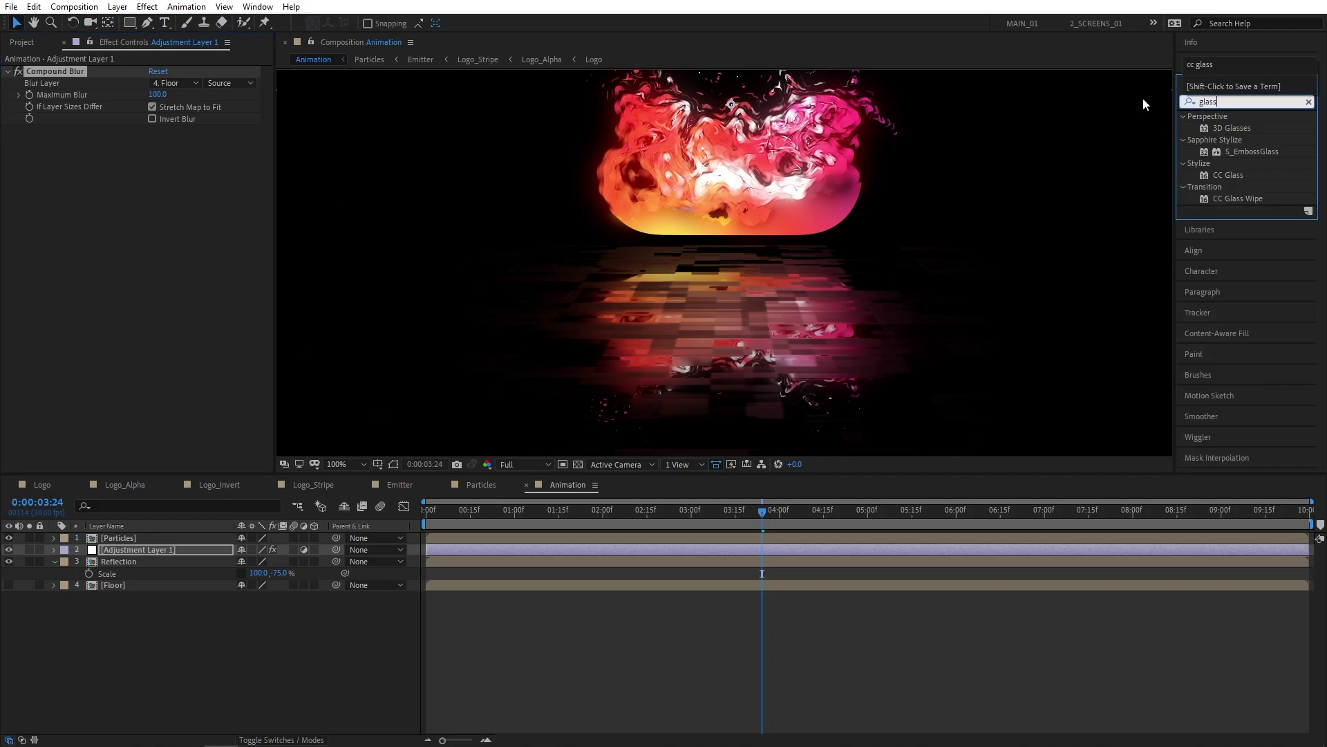
{"action": "left_click_drag", "start_coordinate": [1231, 177], "coordinate": [143, 546]}
{"action": "left_click", "coordinate": [19, 142]}
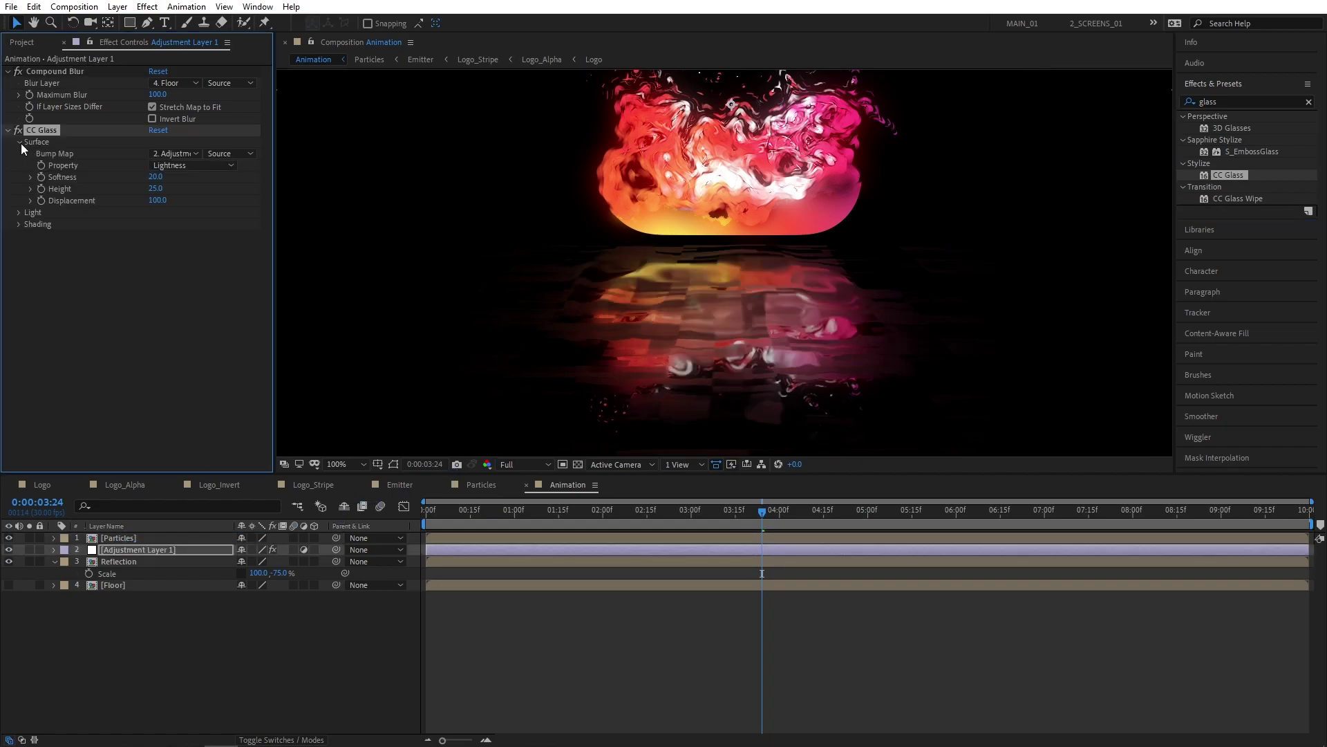
{"action": "left_click", "coordinate": [175, 154]}
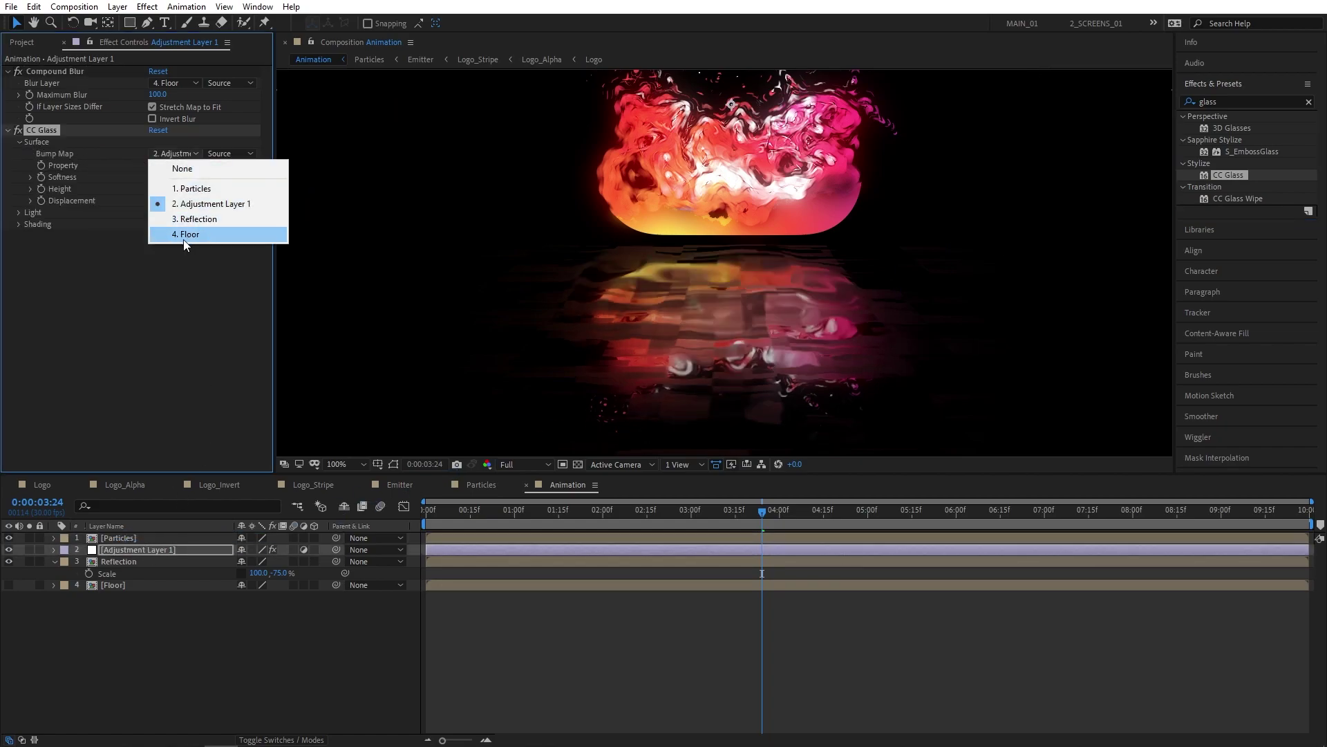
{"action": "left_click", "coordinate": [184, 240]}
{"action": "left_click", "coordinate": [155, 177]}
{"action": "type", "text": "0"}
{"action": "key", "text": "Return"}
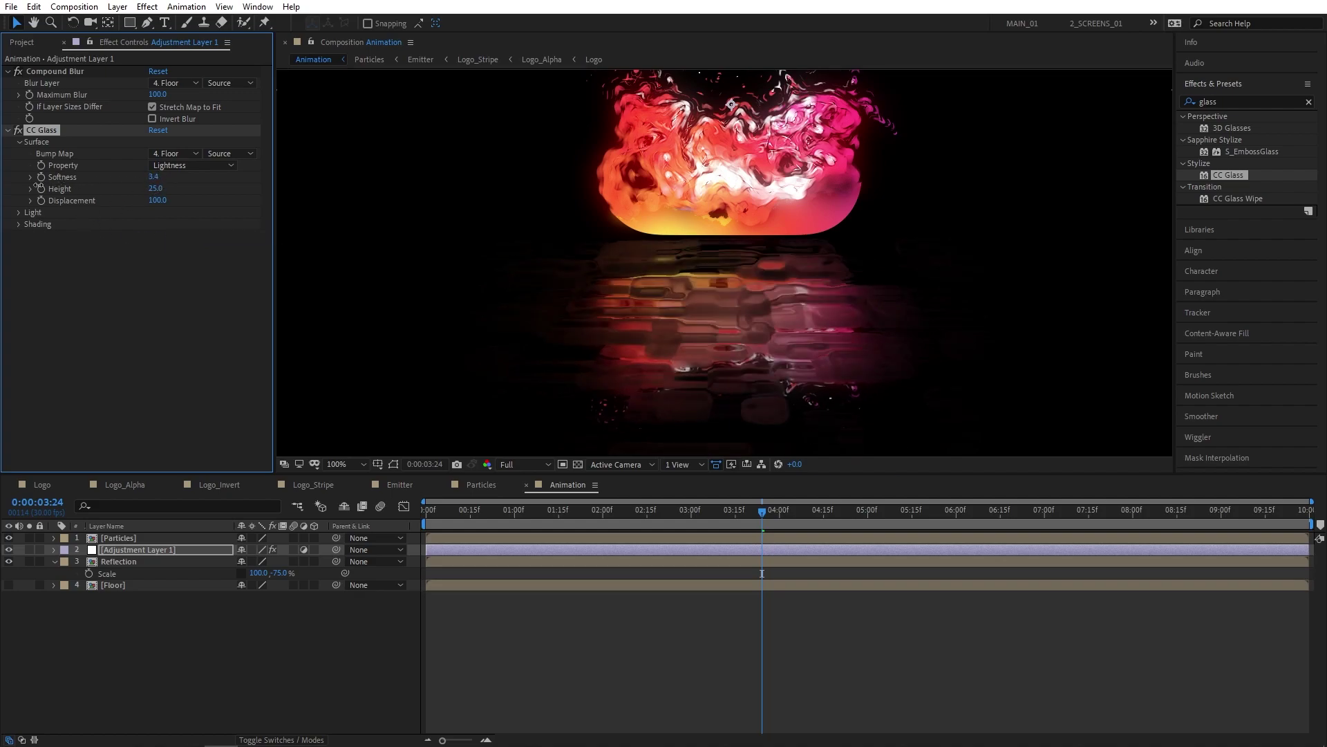
{"action": "left_click", "coordinate": [154, 189]}
{"action": "type", "text": "10"}
{"action": "key", "text": "Return"}
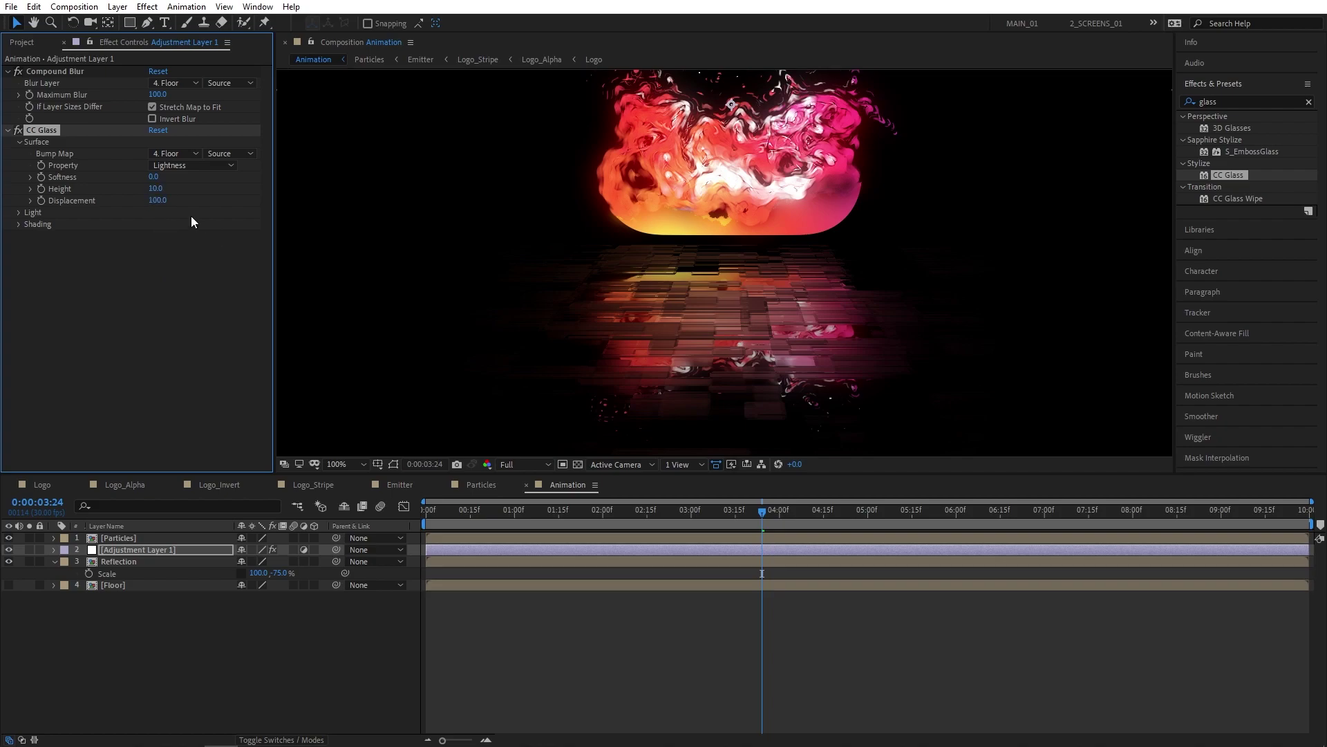
{"action": "left_click_drag", "start_coordinate": [163, 206], "coordinate": [149, 202]}
{"action": "key", "text": "Return"}
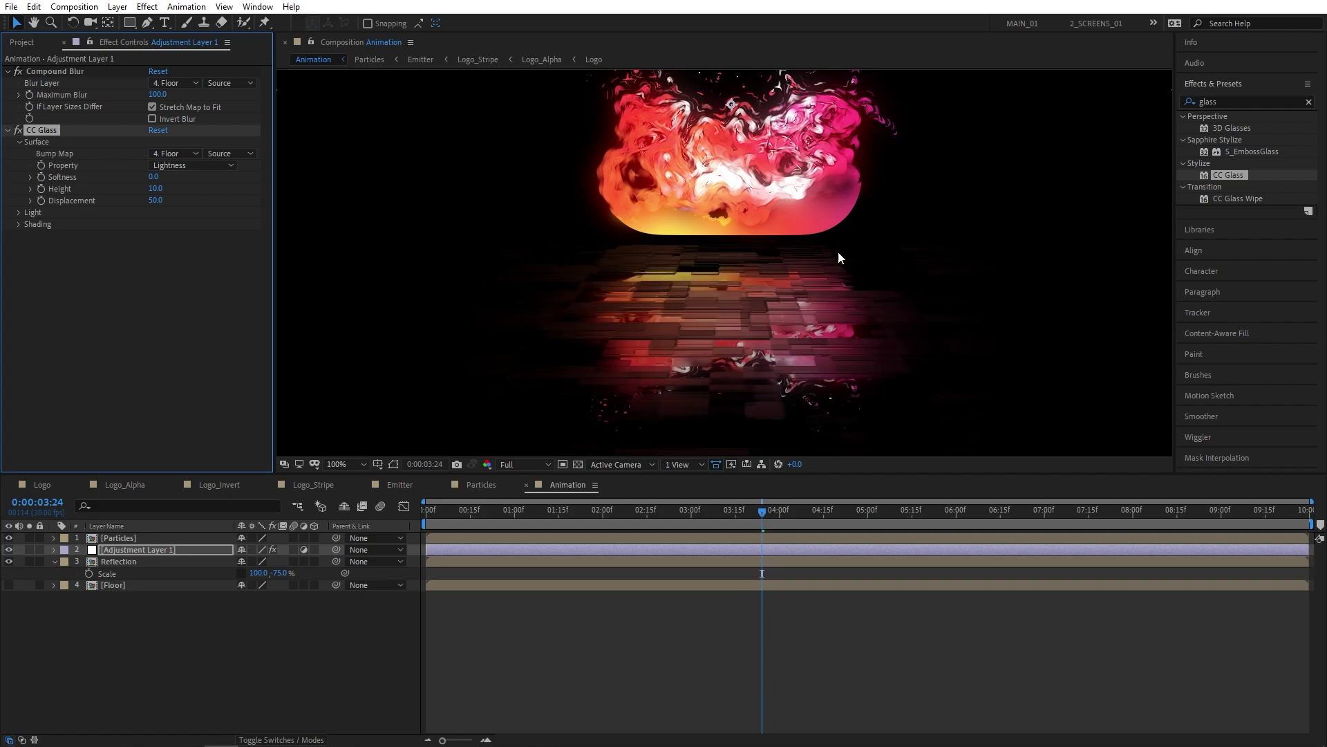
Switch the preview to half resolution and move the current time to 02:15.
{"action": "left_click", "coordinate": [216, 640]}
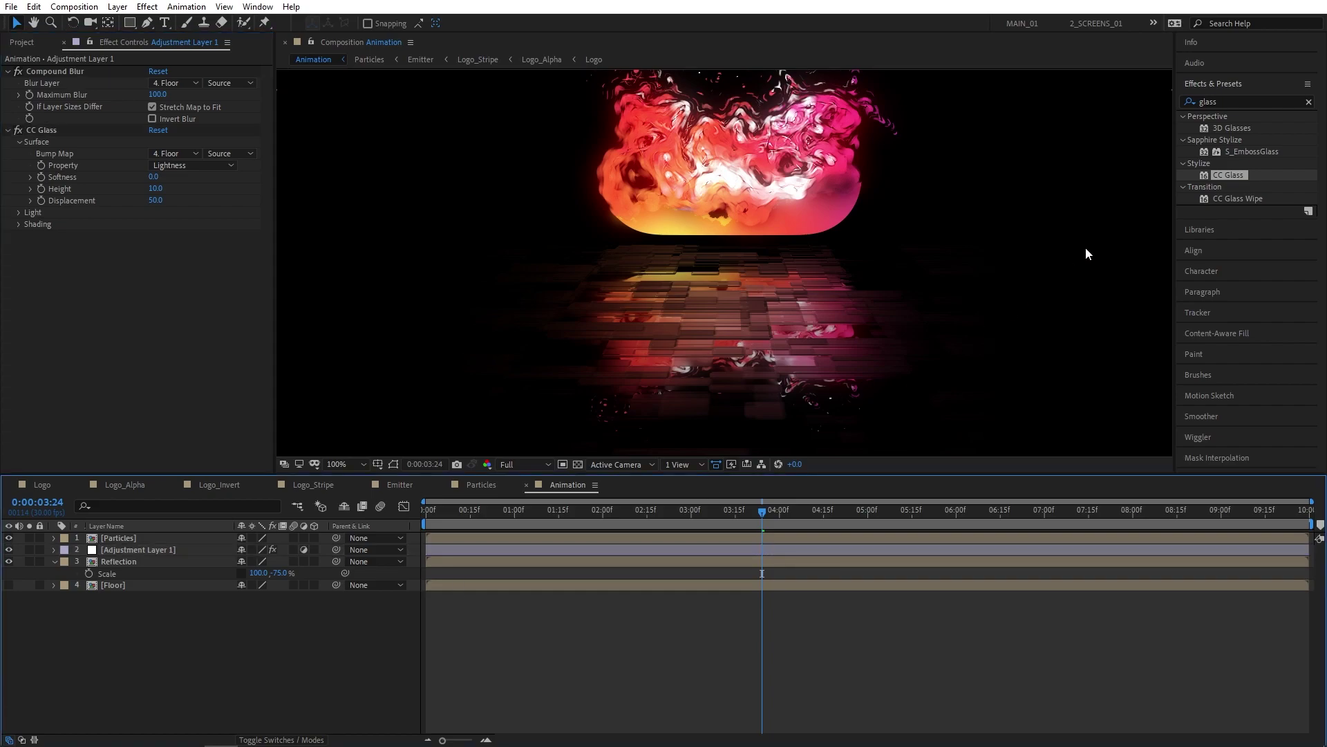
{"action": "left_click_drag", "start_coordinate": [762, 511], "coordinate": [649, 516]}
{"action": "left_click", "coordinate": [539, 464]}
{"action": "left_click", "coordinate": [519, 549]}
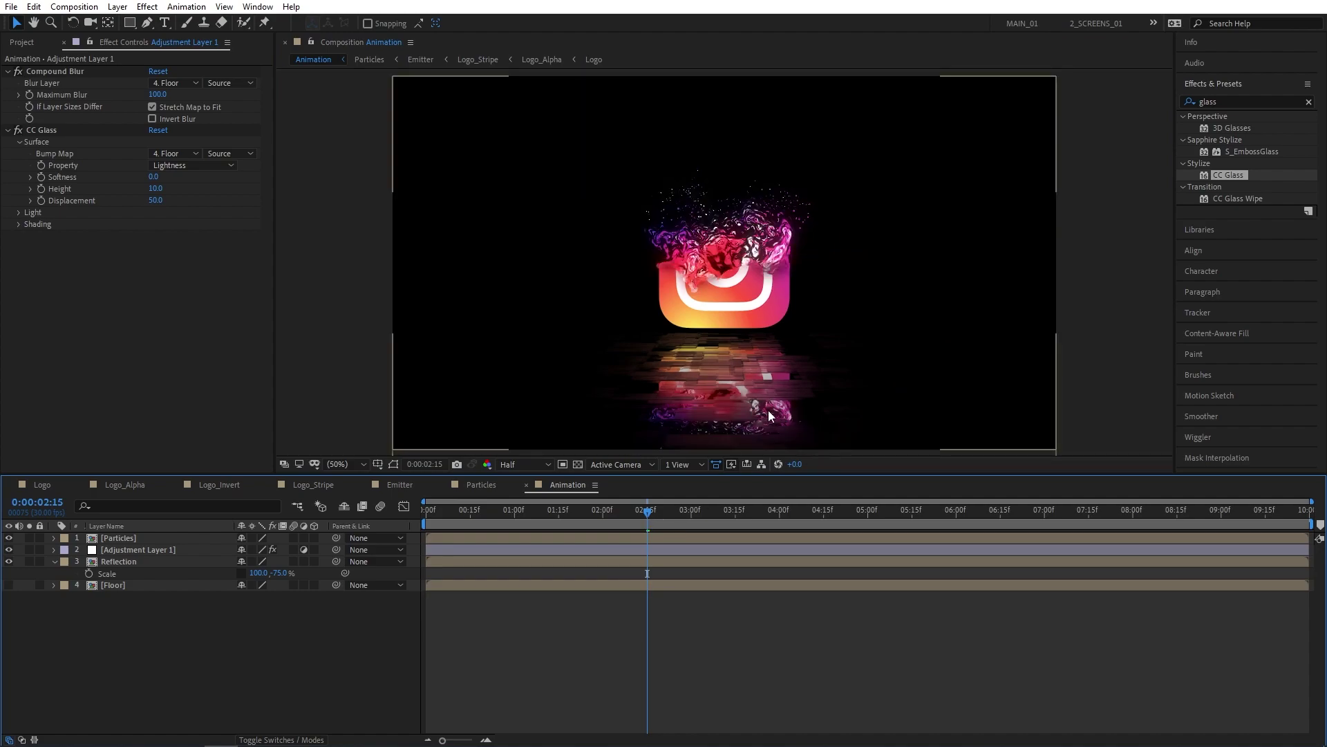
Apply Directional Blur to Reflection with Direction 90° and Blur Length 30.
{"action": "key", "text": "ctrl+7"}
{"action": "type", "text": "d"}
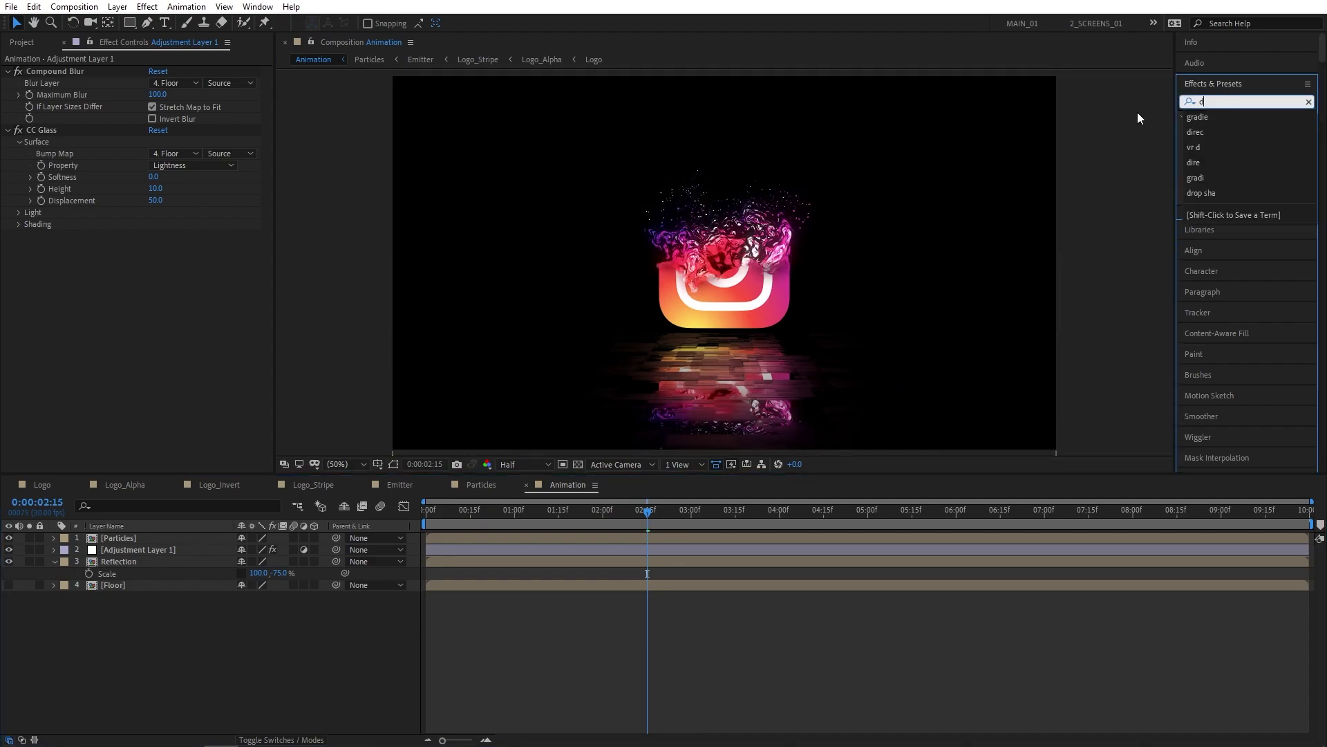
{"action": "type", "text": "irec"}
{"action": "left_click_drag", "start_coordinate": [1269, 127], "coordinate": [132, 563]}
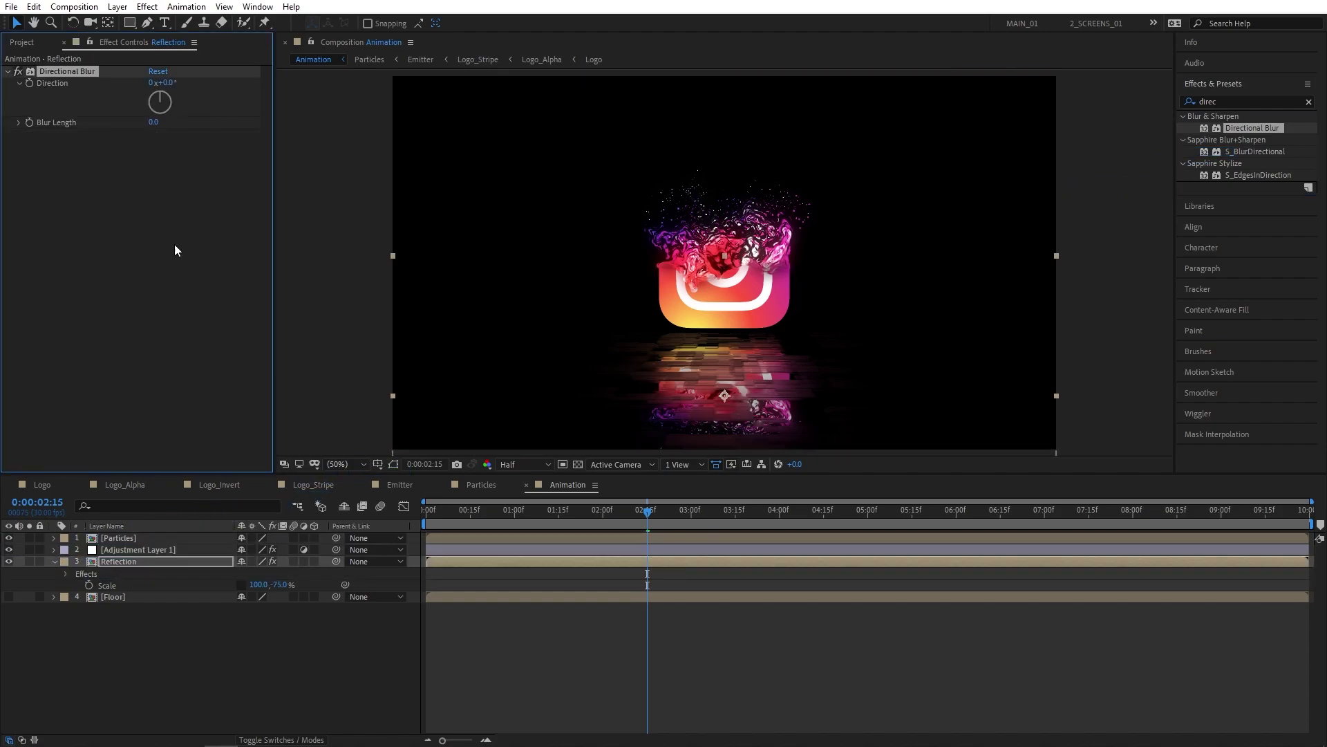
{"action": "left_click_drag", "start_coordinate": [159, 93], "coordinate": [234, 121]}
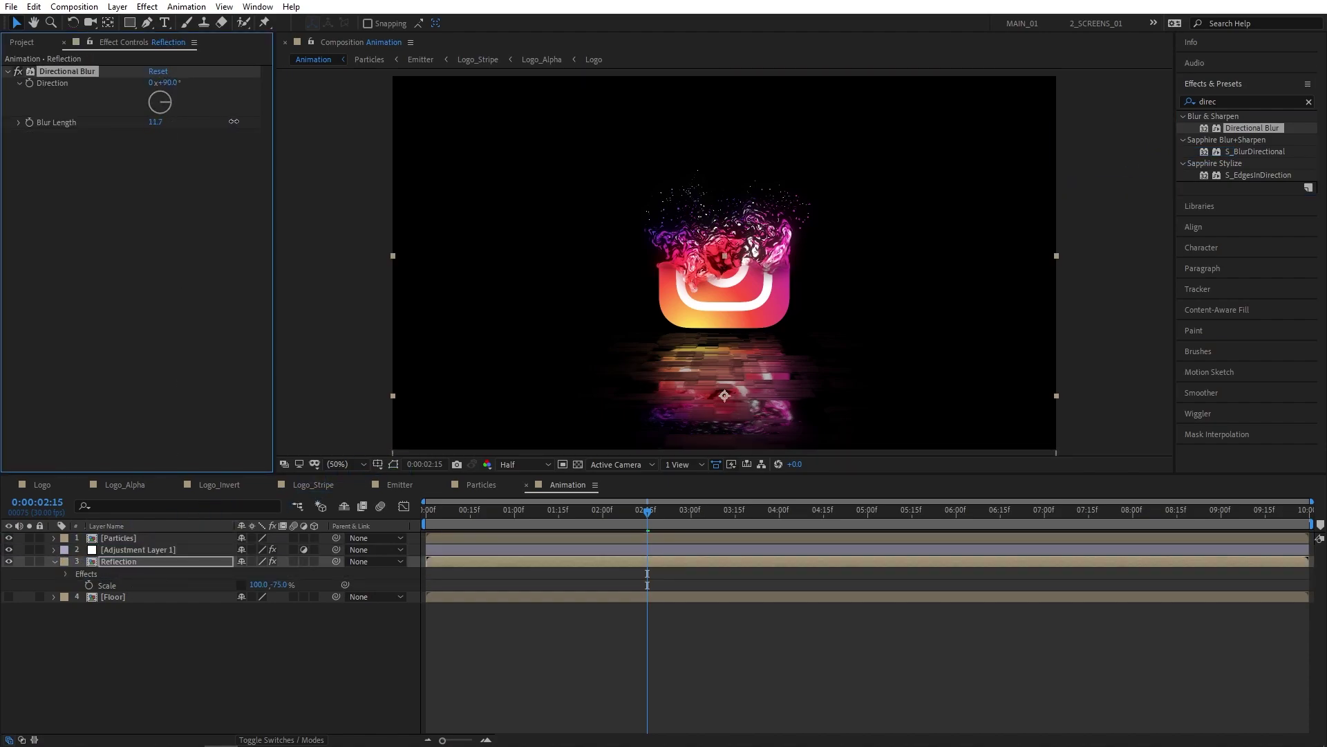
{"action": "left_click", "coordinate": [156, 122]}
{"action": "type", "text": "30"}
{"action": "key", "text": "Return"}
{"action": "left_click", "coordinate": [580, 510]}
{"action": "left_click", "coordinate": [248, 683]}
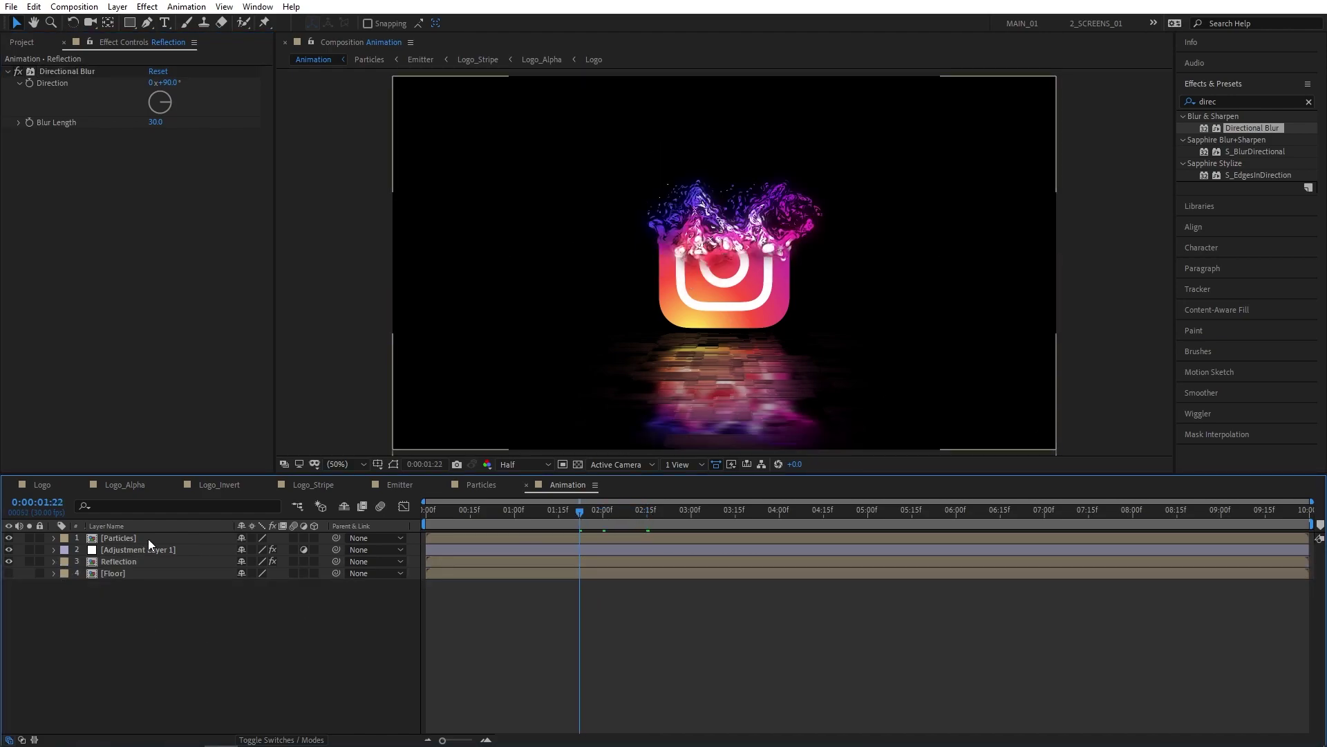
Make Particles 3D, then add a Two-Node 28mm Camera 1 with depth of field off and show its Position.
{"action": "left_click", "coordinate": [314, 537]}
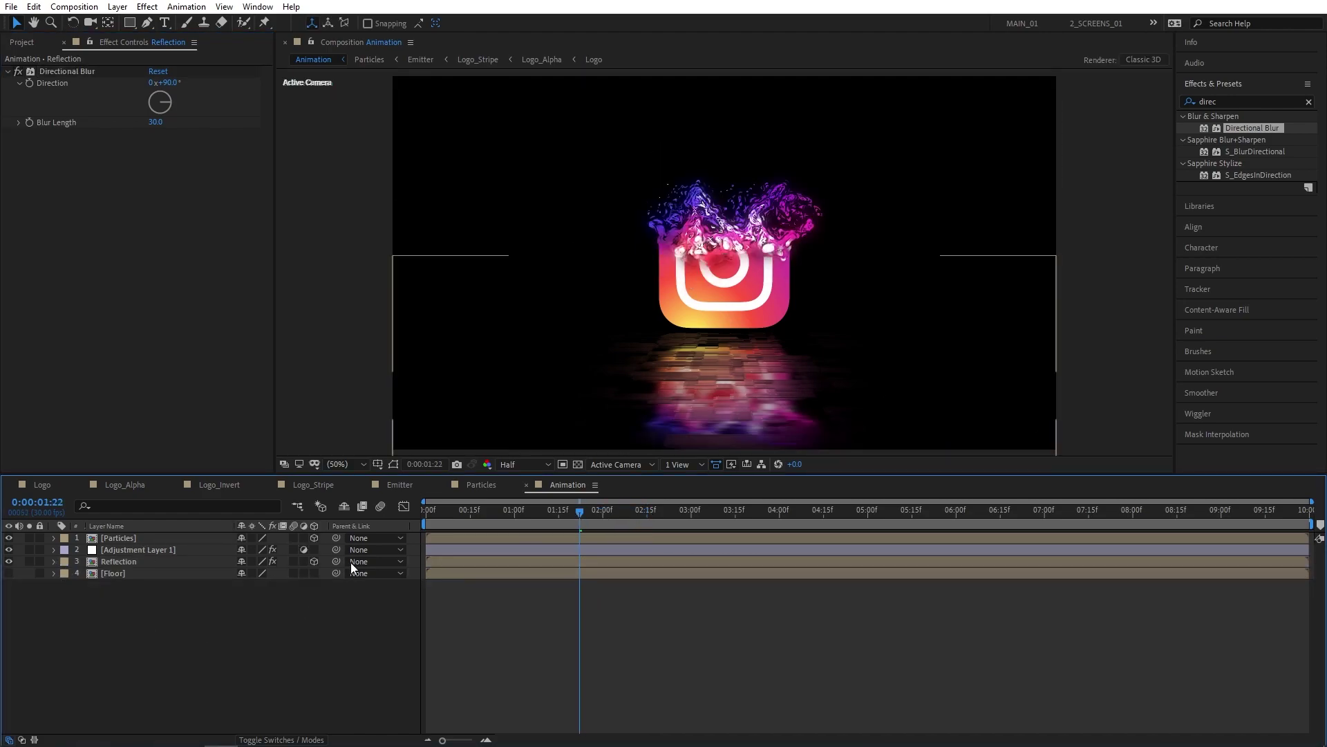
{"action": "right_click", "coordinate": [138, 624]}
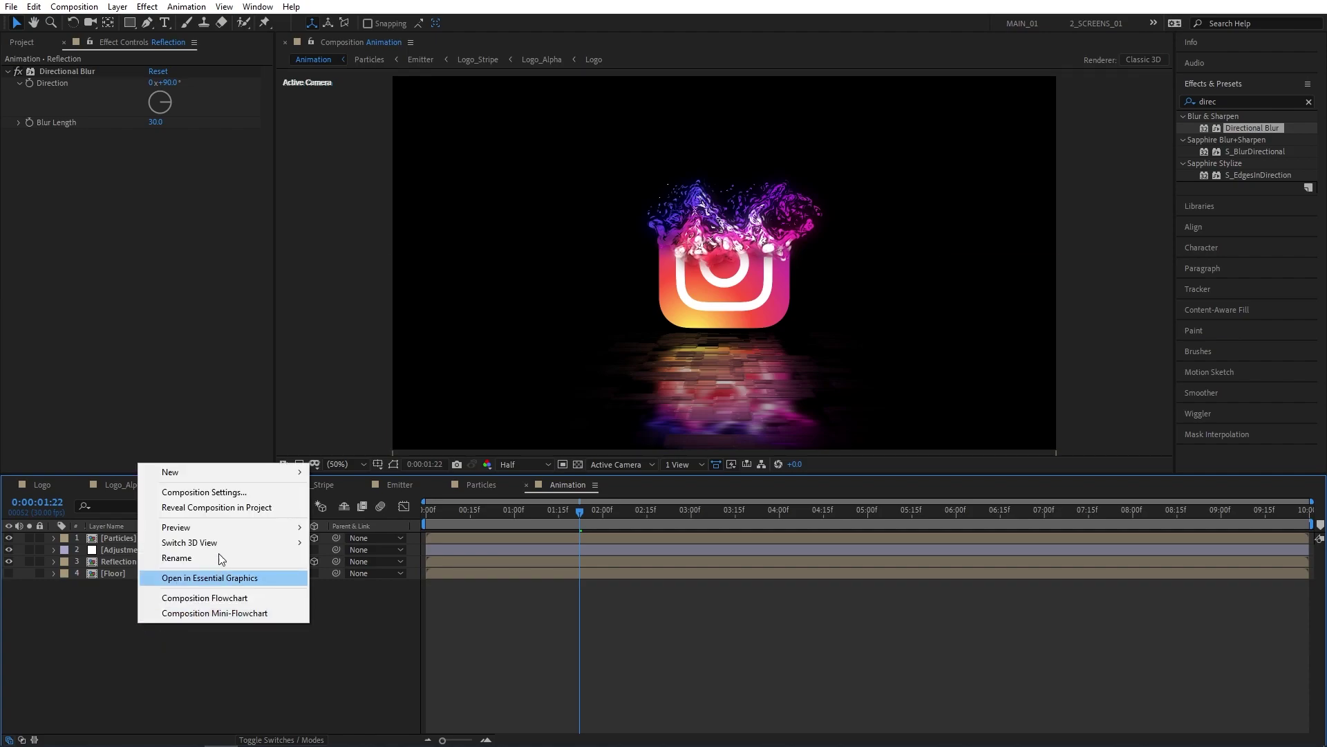
{"action": "mouse_move", "coordinate": [222, 470]}
{"action": "left_click", "coordinate": [358, 538]}
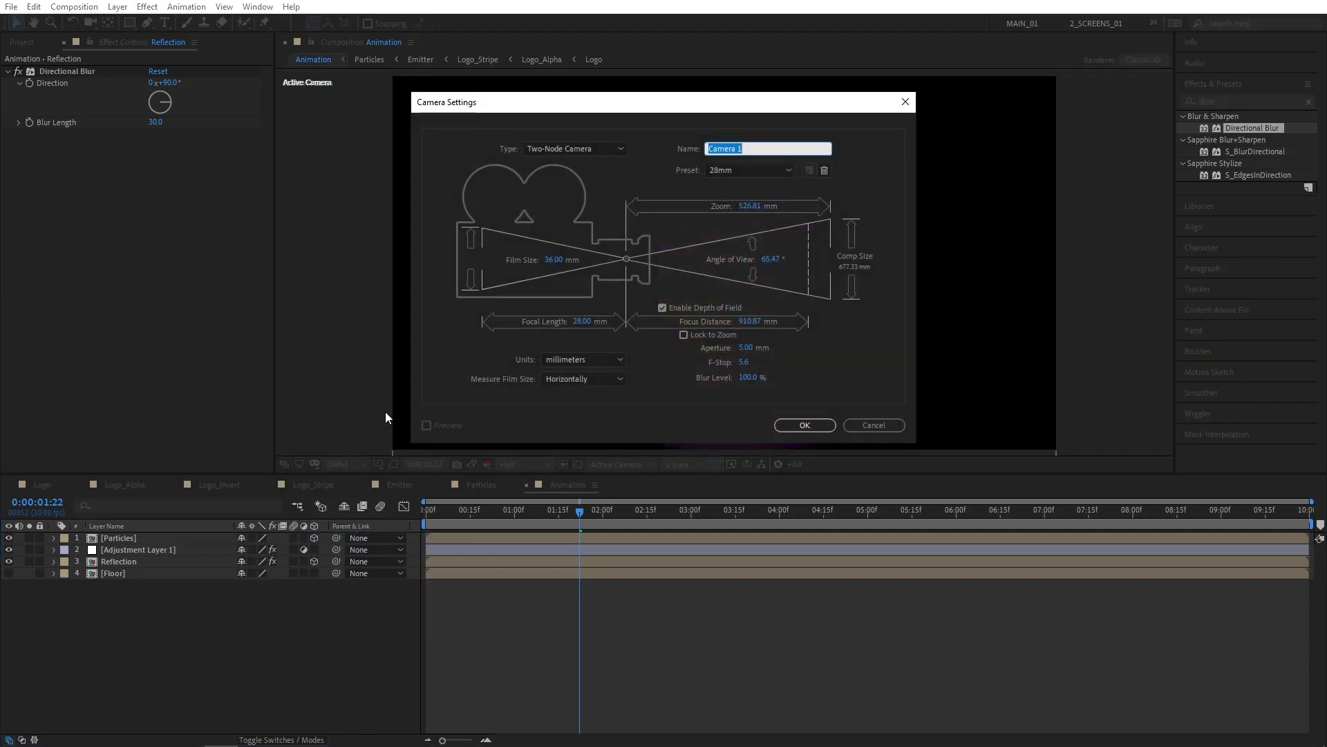
{"action": "left_click", "coordinate": [745, 170]}
{"action": "left_click", "coordinate": [732, 250]}
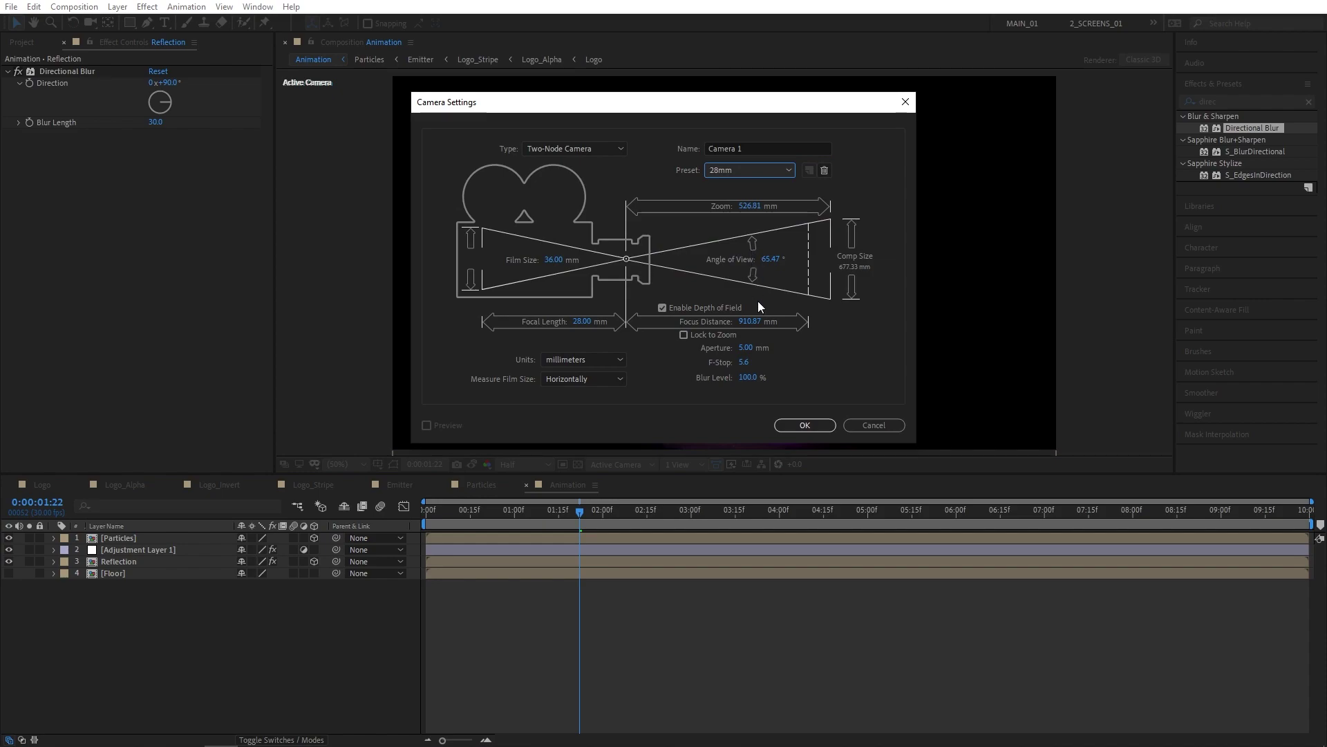
{"action": "left_click", "coordinate": [664, 308]}
{"action": "left_click", "coordinate": [799, 427]}
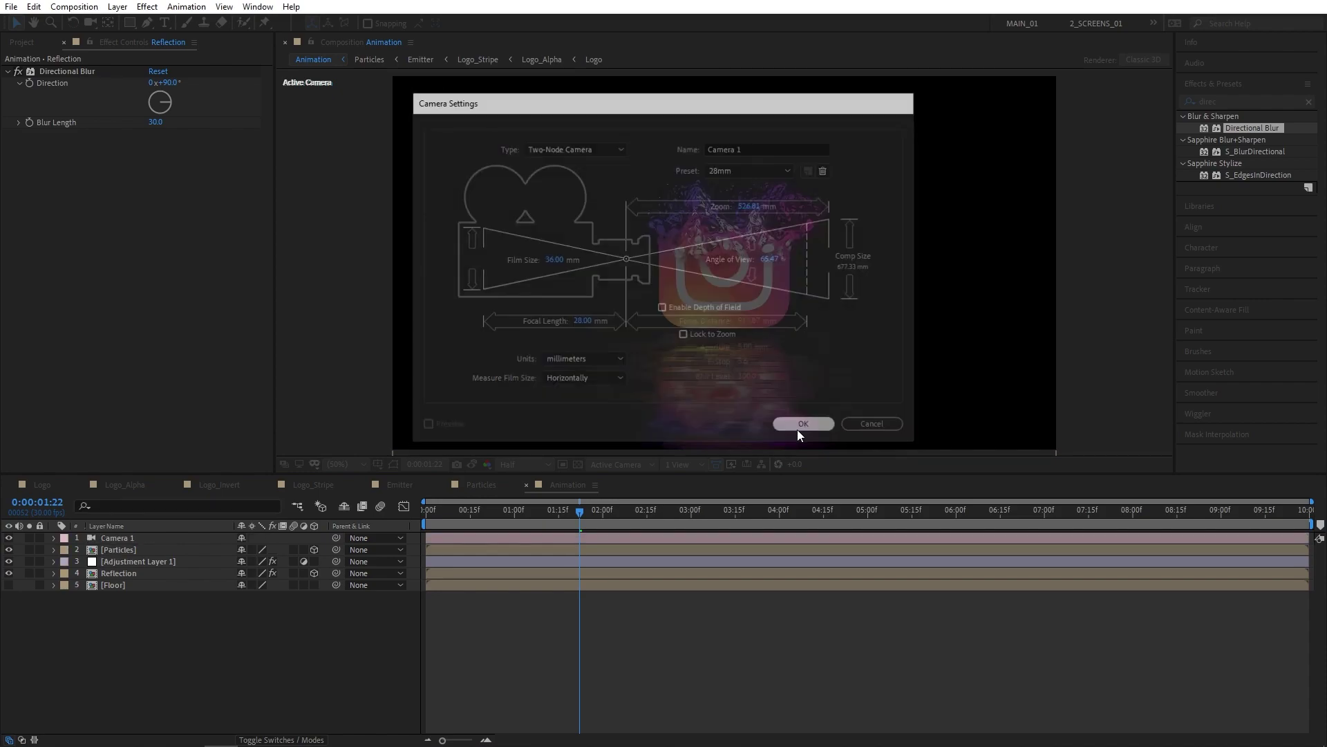
{"action": "left_click", "coordinate": [174, 605]}
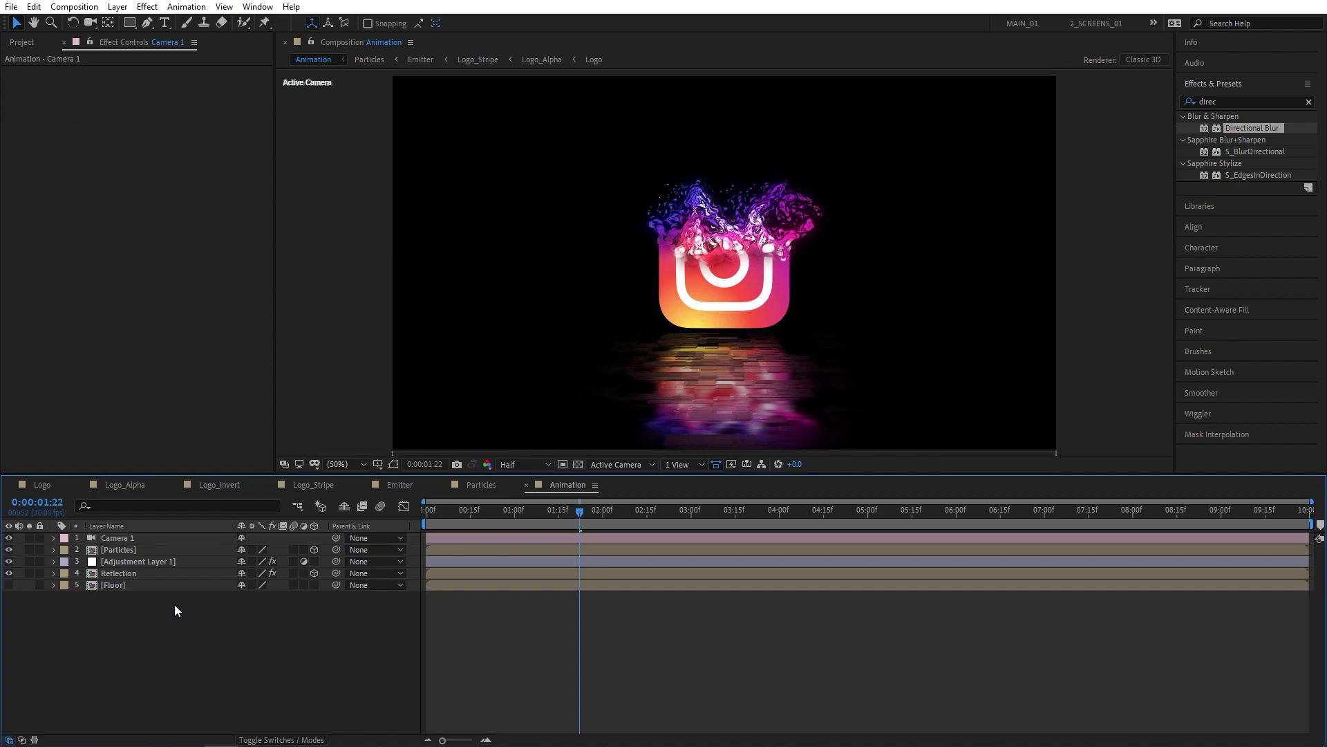
{"action": "key", "text": "p"}
{"action": "left_click", "coordinate": [131, 534]}
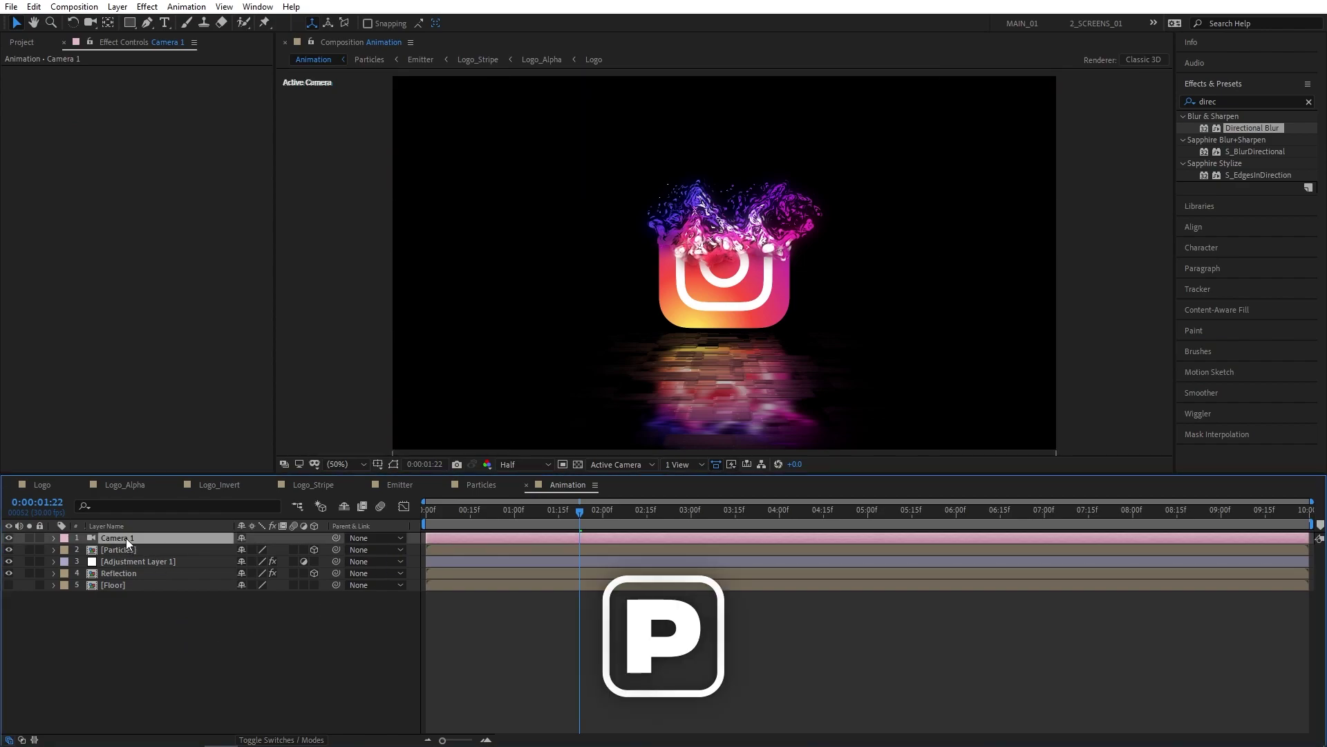
Keyframe Camera 1's Z position at -1500 at 0:00 and -1100 at 7:00.
{"action": "key", "text": "Home"}
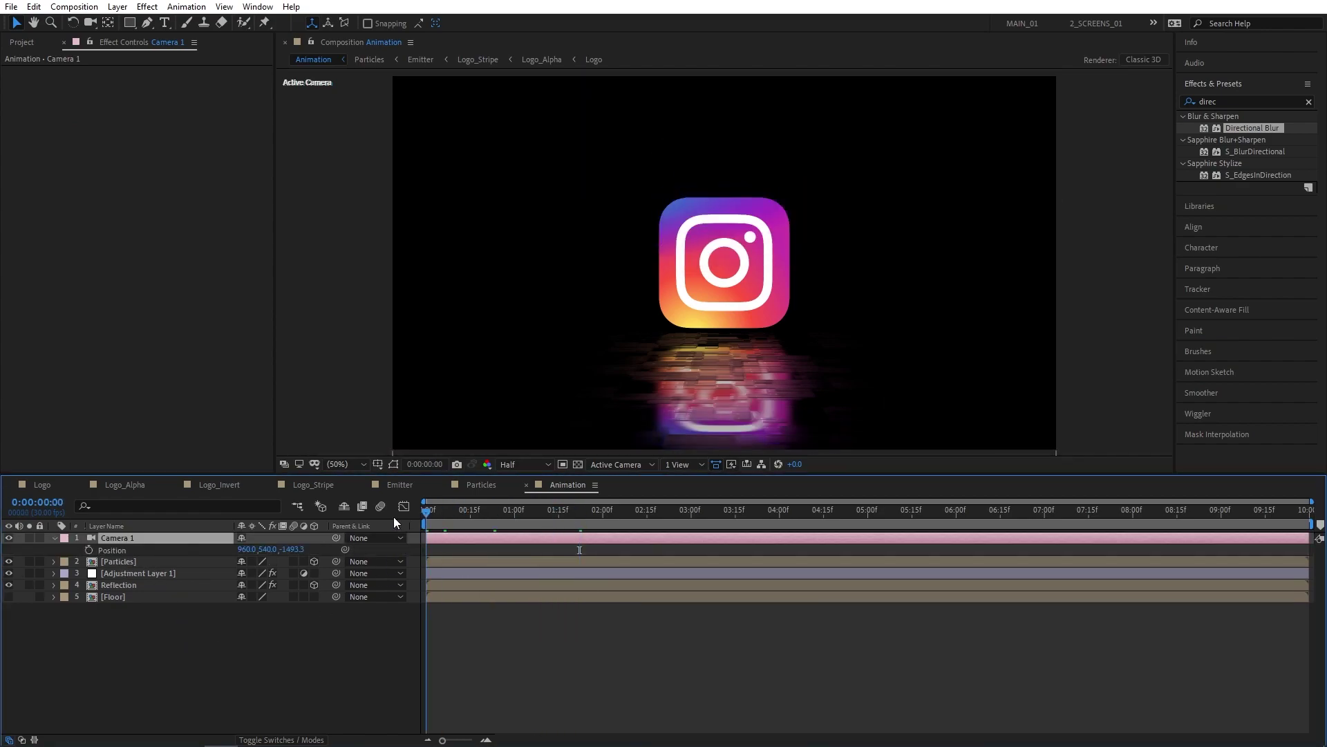
{"action": "left_click", "coordinate": [291, 549]}
{"action": "type", "text": "-1500"}
{"action": "left_click", "coordinate": [297, 618]}
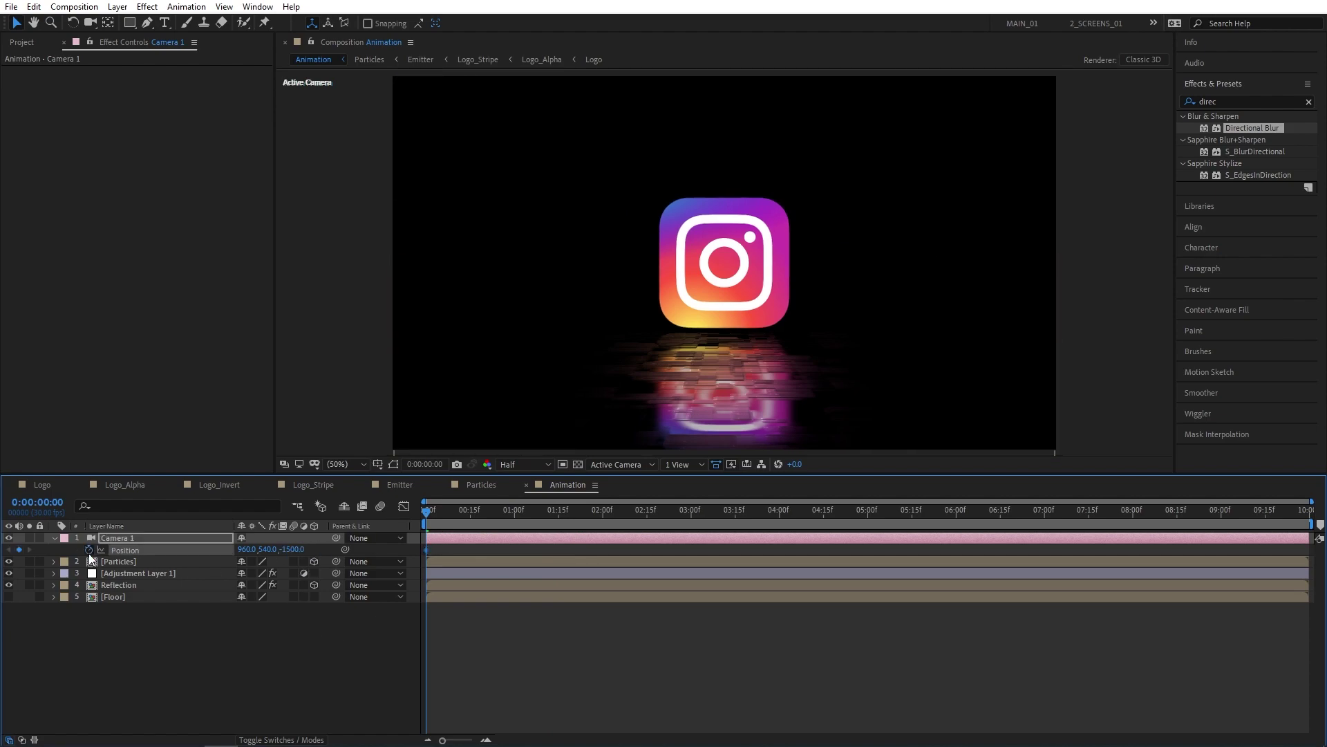
{"action": "left_click", "coordinate": [1044, 513]}
{"action": "left_click", "coordinate": [291, 549]}
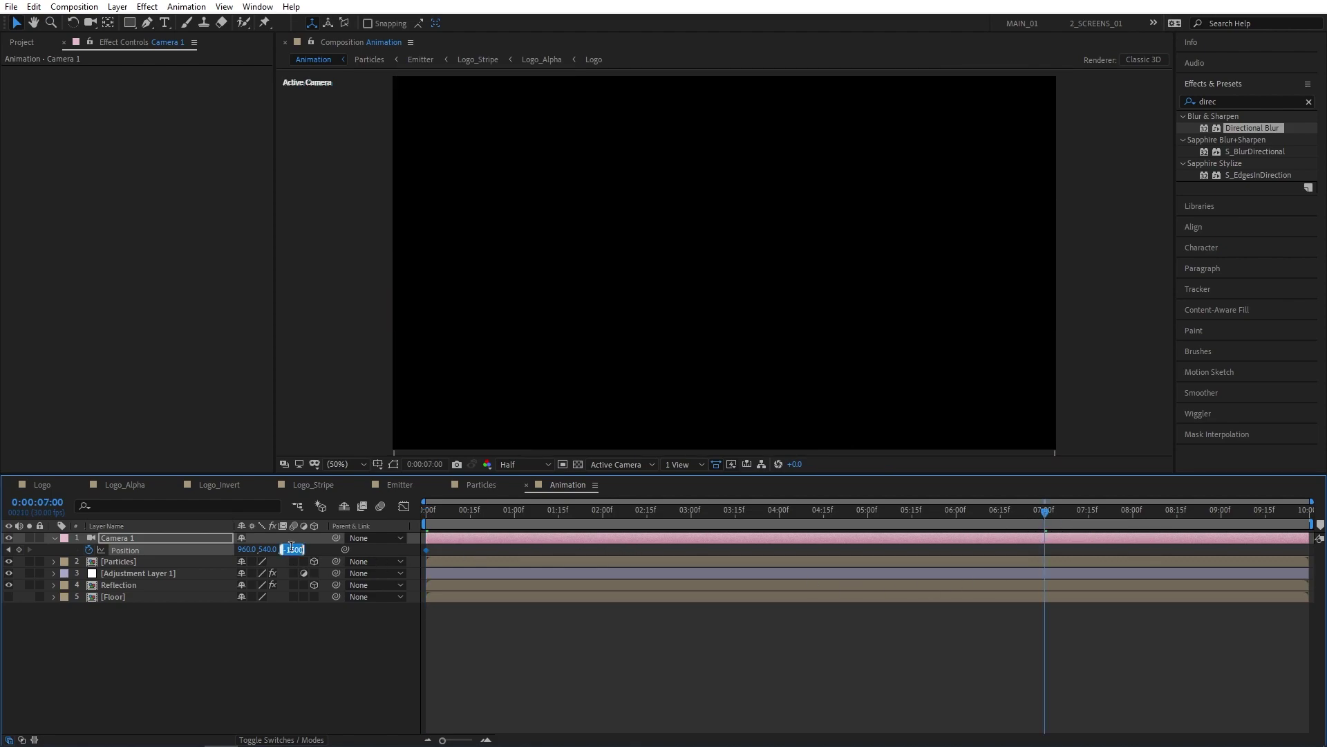
{"action": "type", "text": "-1100"}
{"action": "key", "text": "Return"}
{"action": "left_click_drag", "start_coordinate": [846, 512], "coordinate": [354, 531]}
Copy Camera 1 into the Floor pre-comp, then return to the Animation comp.
{"action": "left_click", "coordinate": [135, 538]}
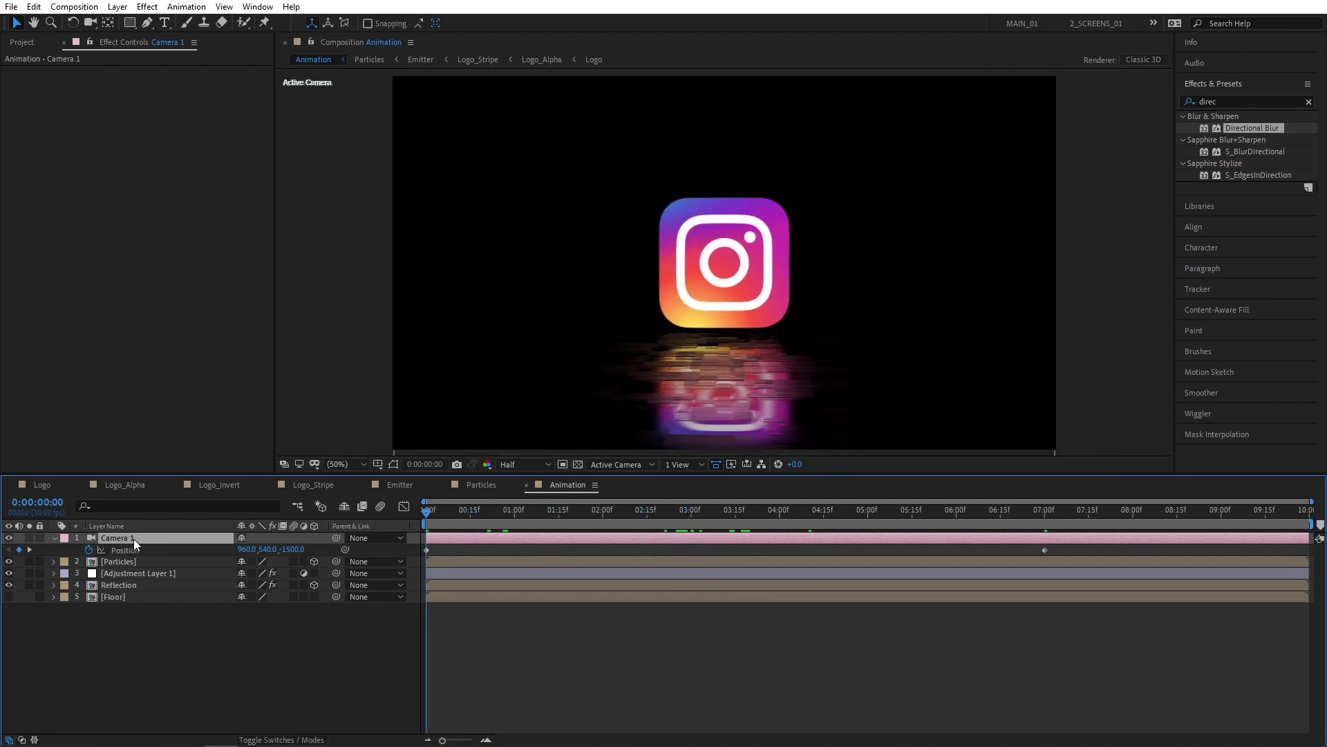
{"action": "key", "text": "ctrl+c"}
{"action": "left_click", "coordinate": [225, 605]}
{"action": "double_click", "coordinate": [109, 598]}
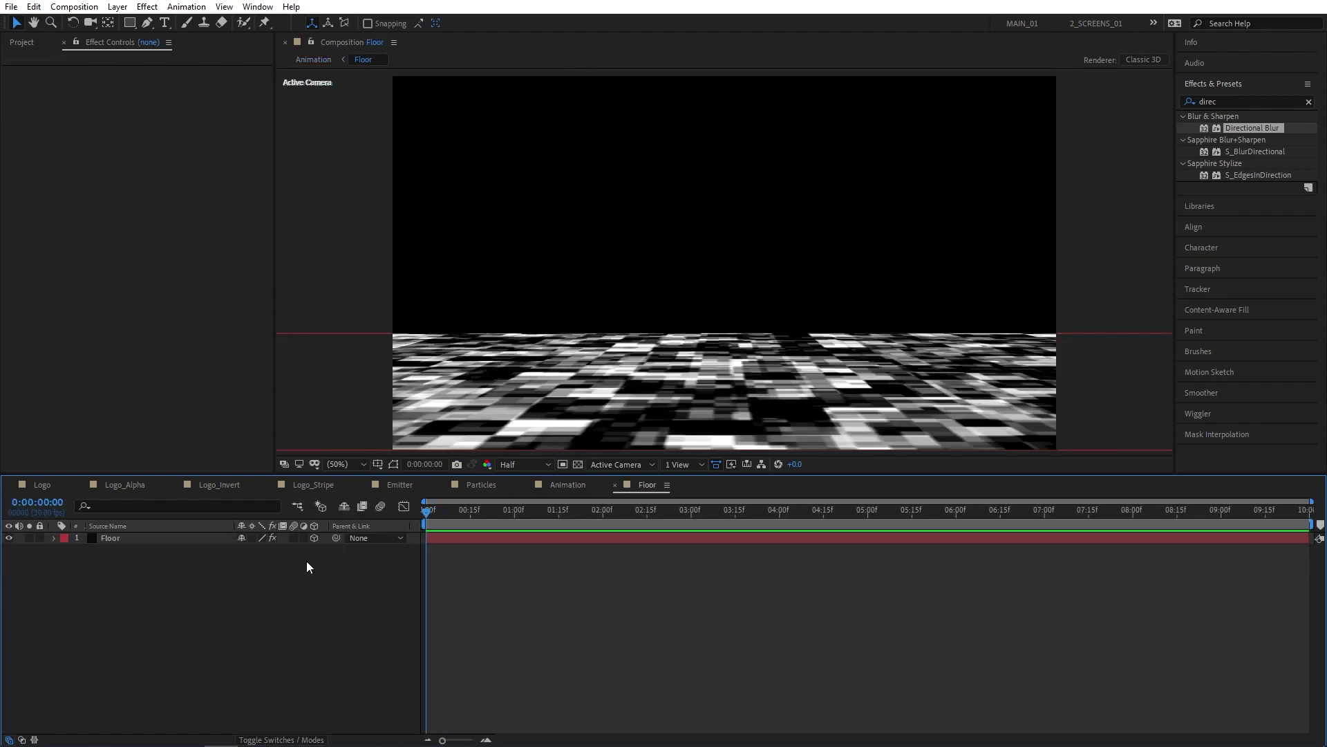
{"action": "key", "text": "ctrl+v"}
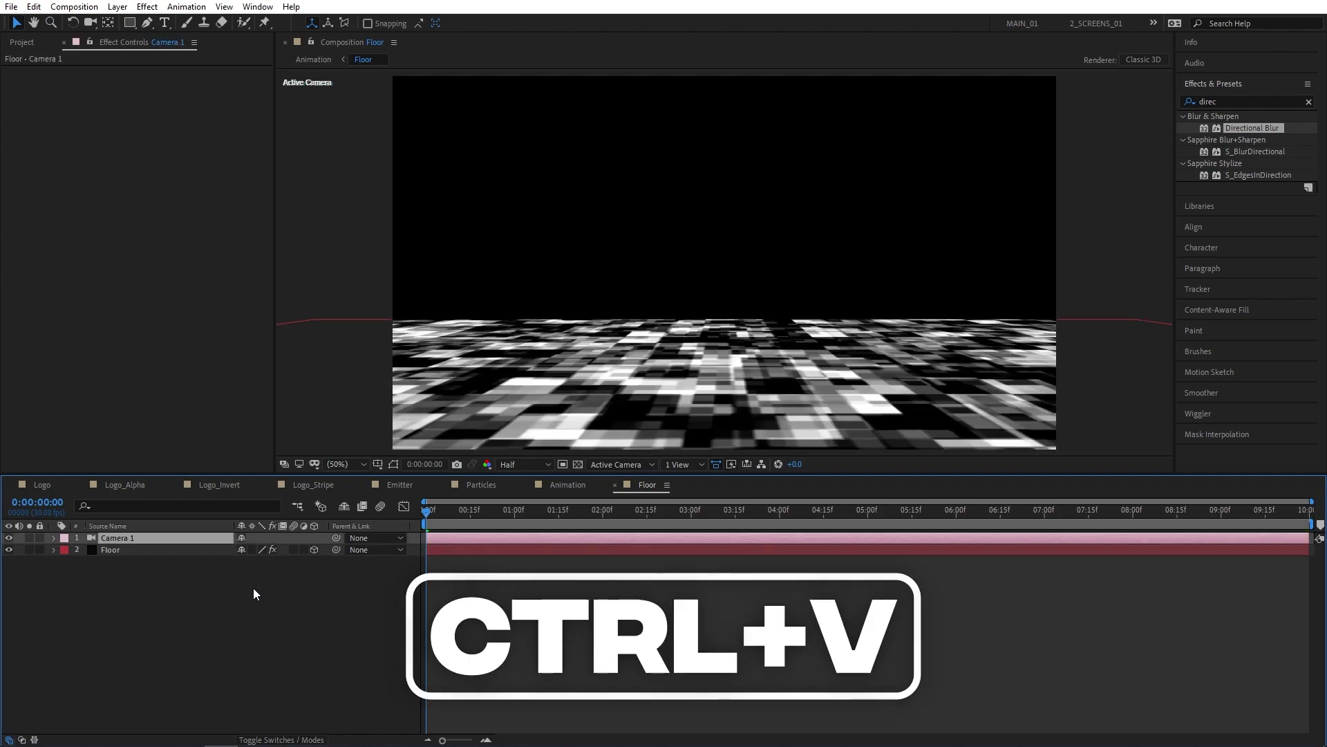
{"action": "left_click", "coordinate": [462, 516]}
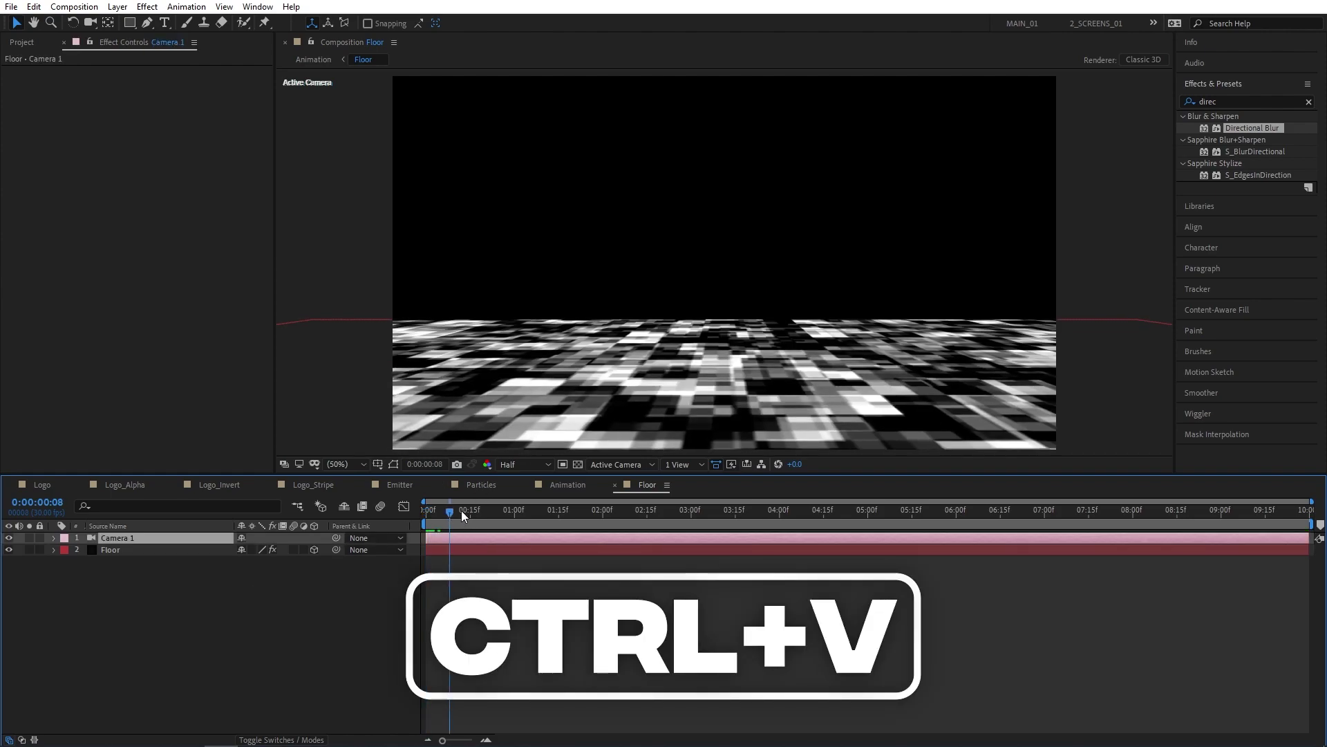
{"action": "left_click", "coordinate": [574, 486]}
{"action": "left_click_drag", "start_coordinate": [429, 516], "coordinate": [51, 547]}
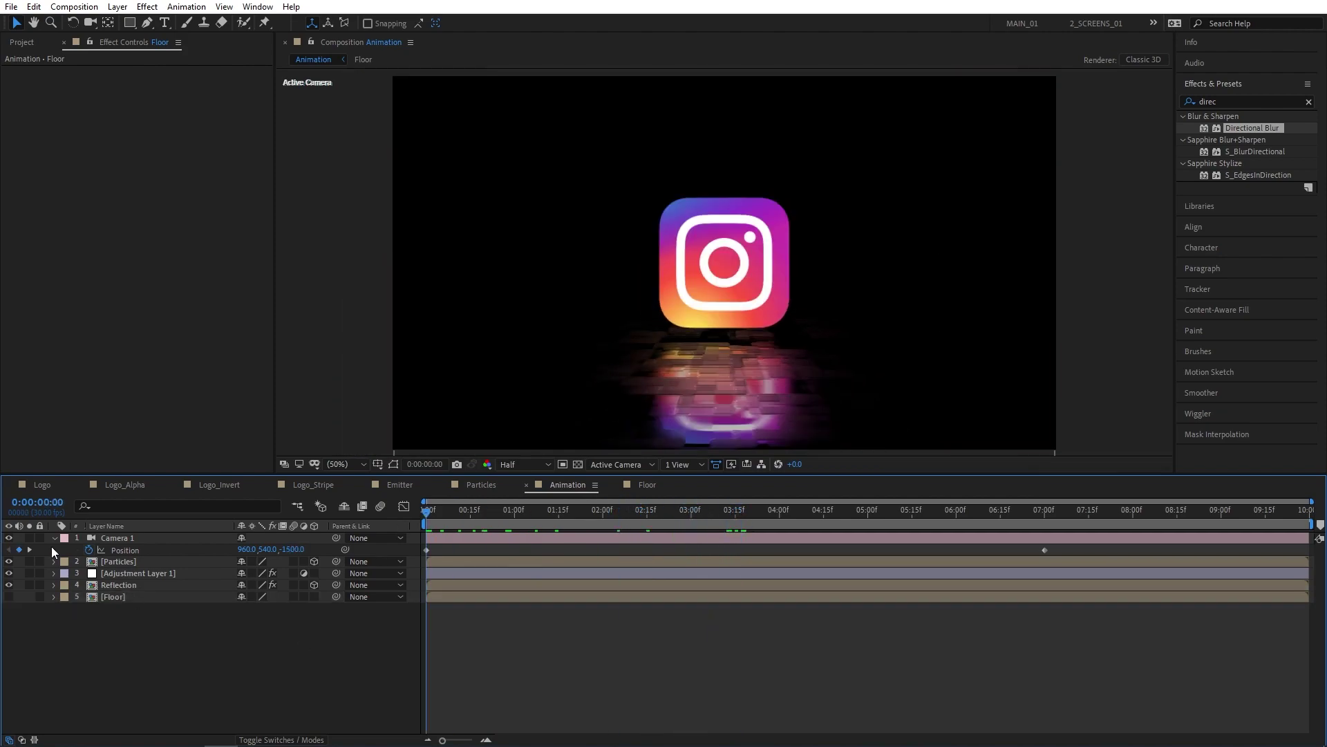
Add a new solid named BG and move it to the bottom of the layer stack.
{"action": "left_click", "coordinate": [54, 538]}
{"action": "right_click", "coordinate": [123, 632]}
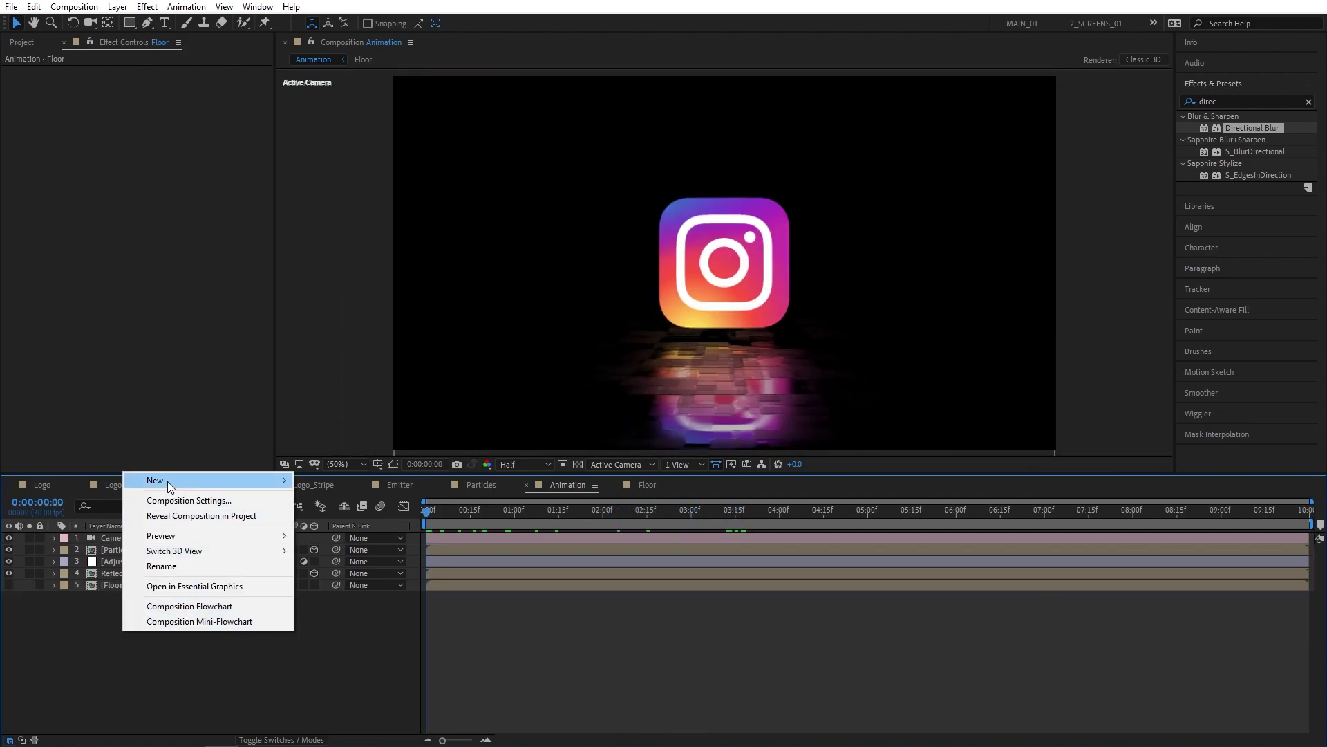
{"action": "mouse_move", "coordinate": [167, 481]}
{"action": "left_click", "coordinate": [335, 518]}
{"action": "type", "text": "BG"}
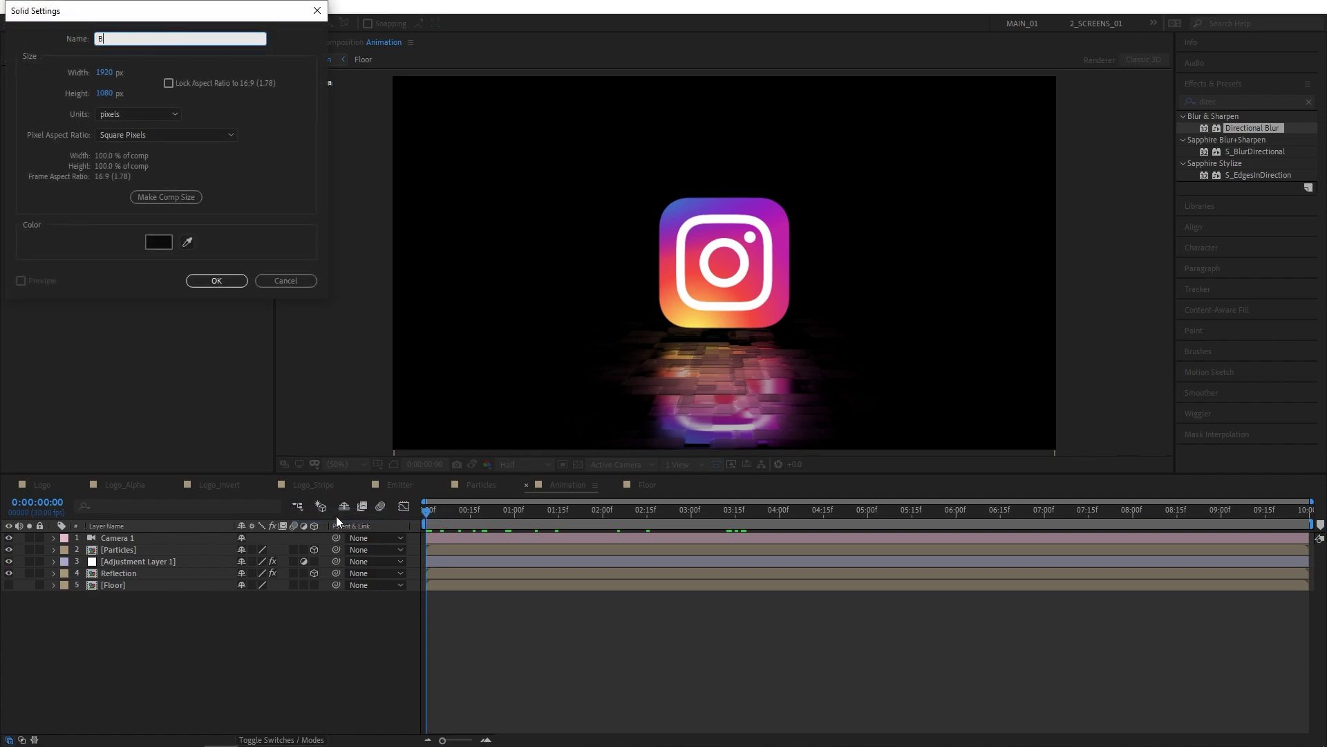
{"action": "left_click", "coordinate": [228, 285]}
{"action": "left_click_drag", "start_coordinate": [128, 549], "coordinate": [131, 641]}
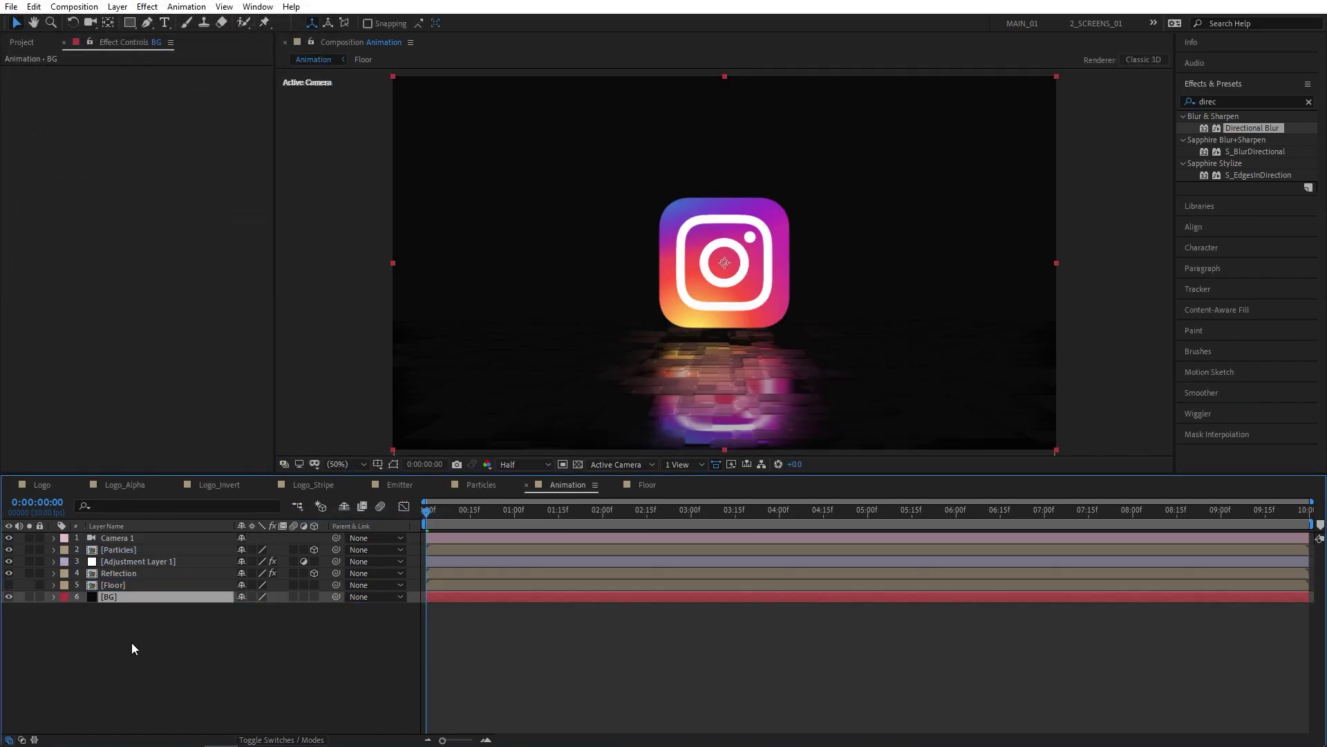
{"action": "left_click", "coordinate": [133, 646]}
{"action": "left_click", "coordinate": [128, 599]}
Apply Gradient Ramp to BG, swap its colours, and set a dark purple start colour.
{"action": "double_click", "coordinate": [1217, 101]}
{"action": "type", "text": "grad"}
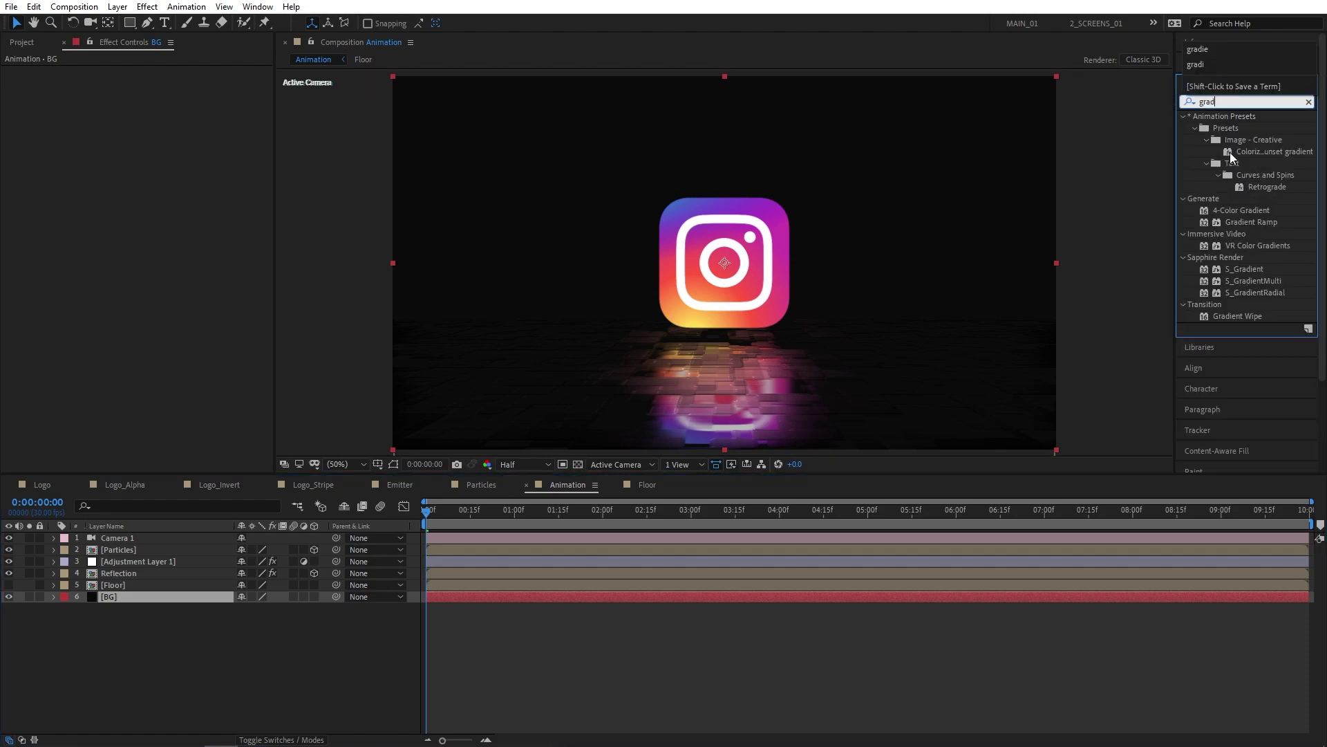
{"action": "left_click_drag", "start_coordinate": [1244, 223], "coordinate": [131, 599]}
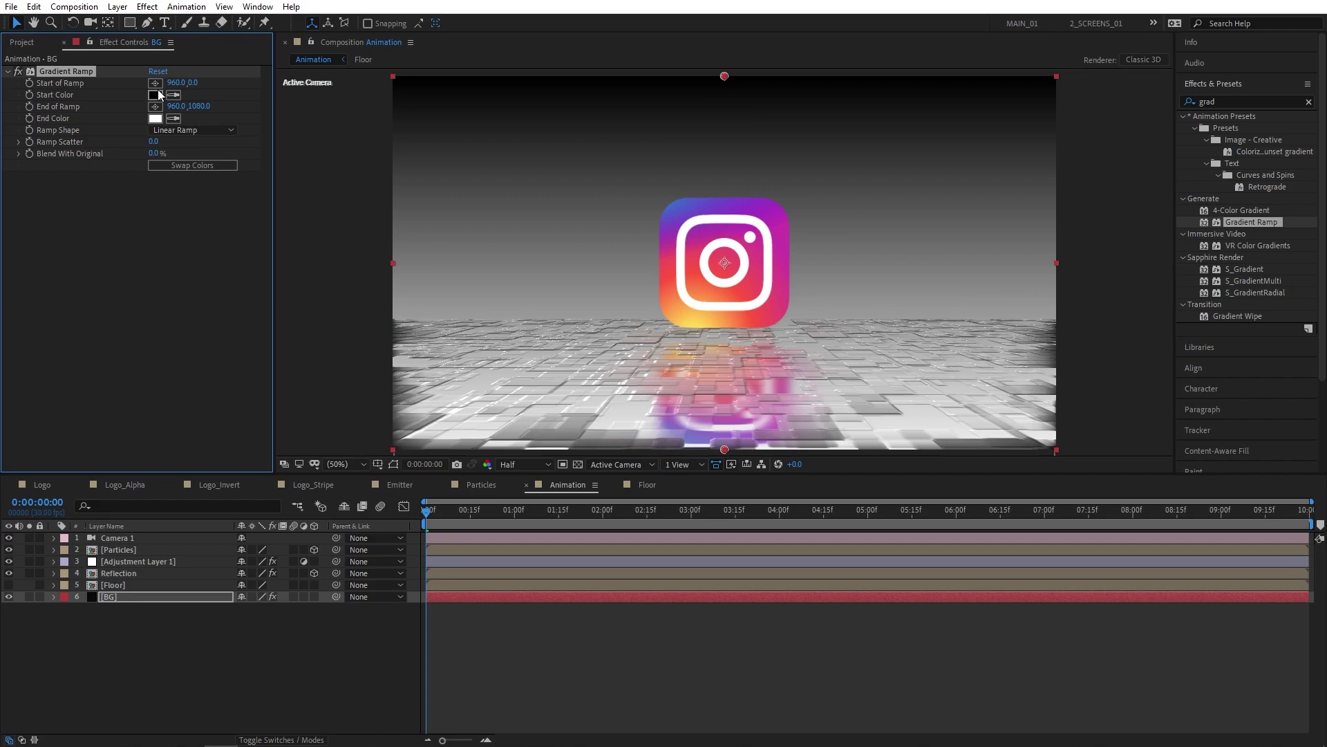
{"action": "left_click", "coordinate": [181, 165]}
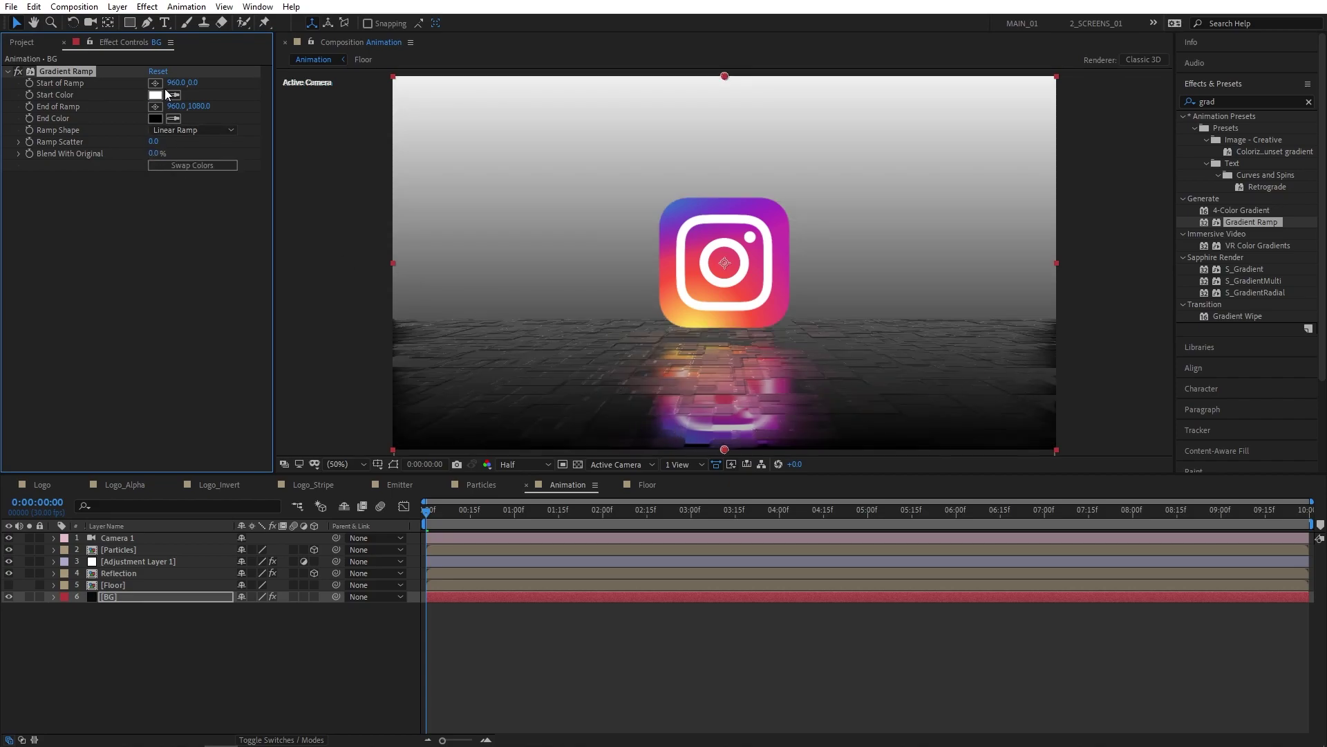
{"action": "left_click", "coordinate": [155, 96]}
{"action": "left_click", "coordinate": [298, 104]}
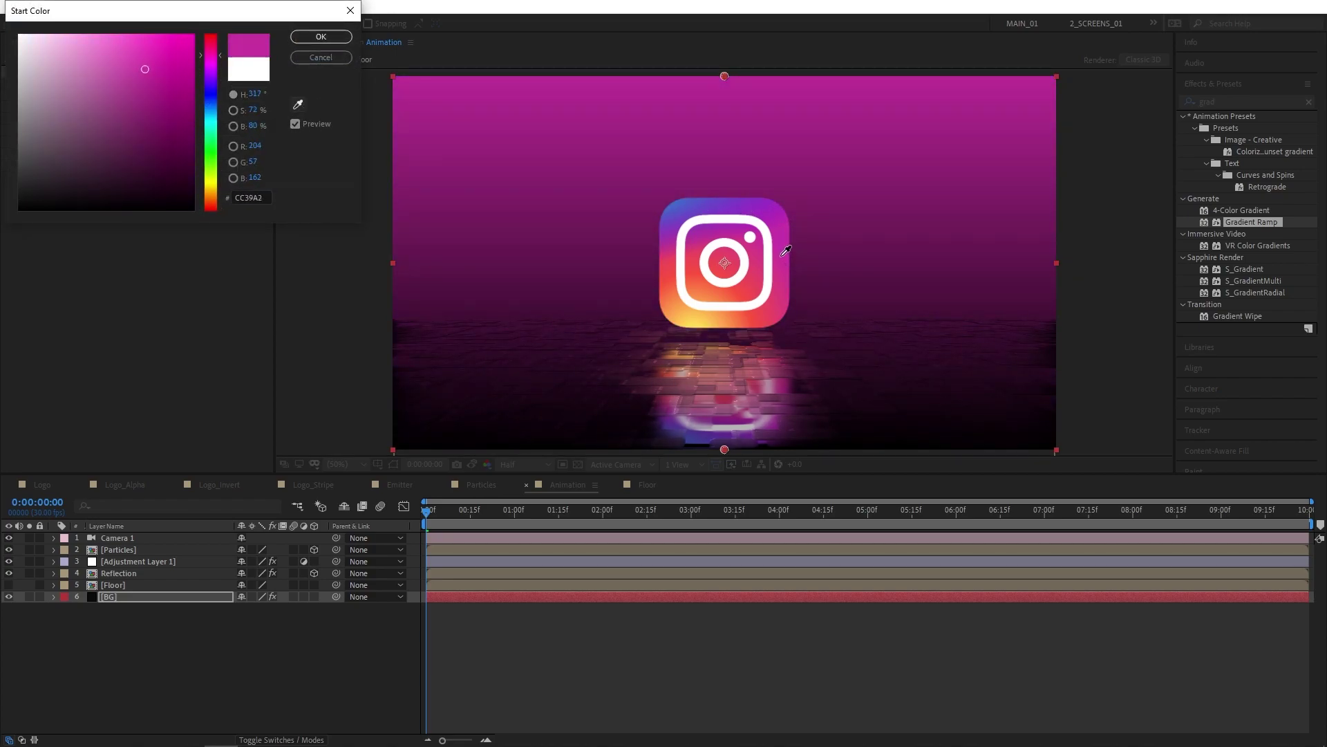
{"action": "left_click_drag", "start_coordinate": [144, 67], "coordinate": [215, 159]}
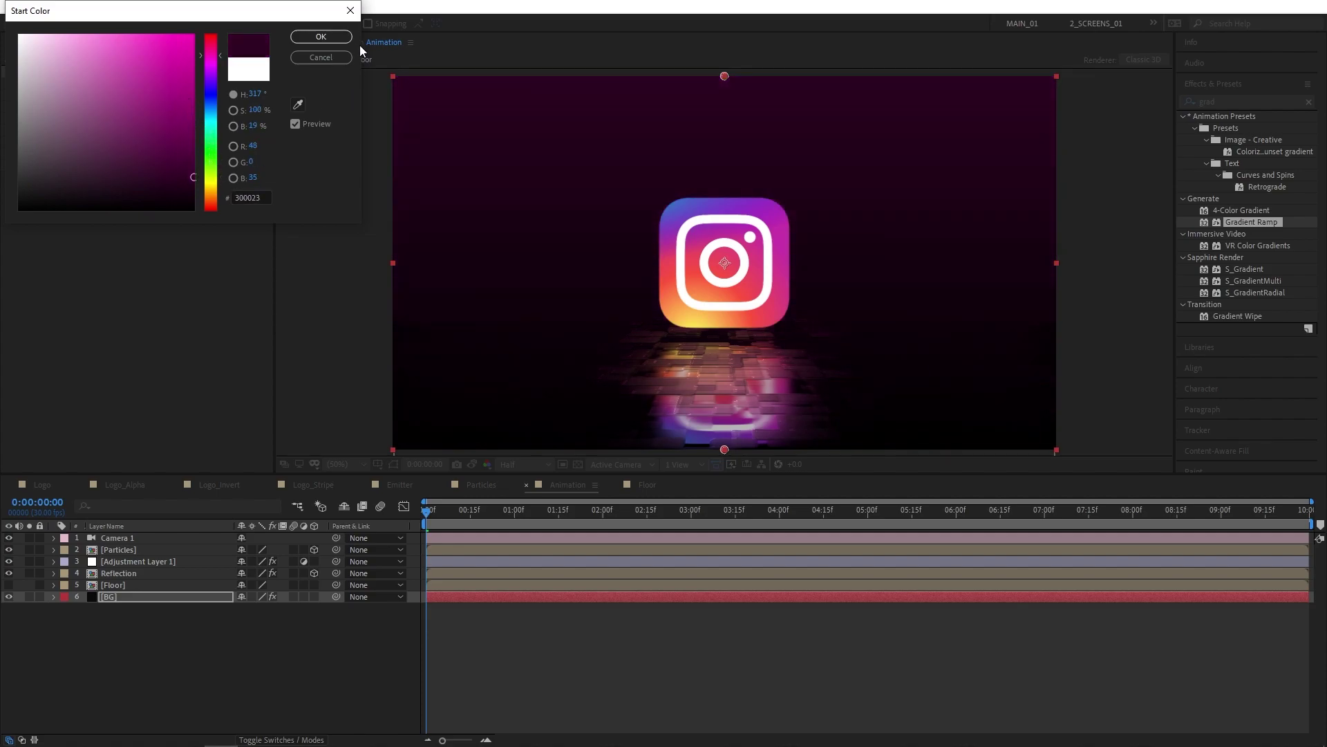
{"action": "left_click", "coordinate": [330, 37]}
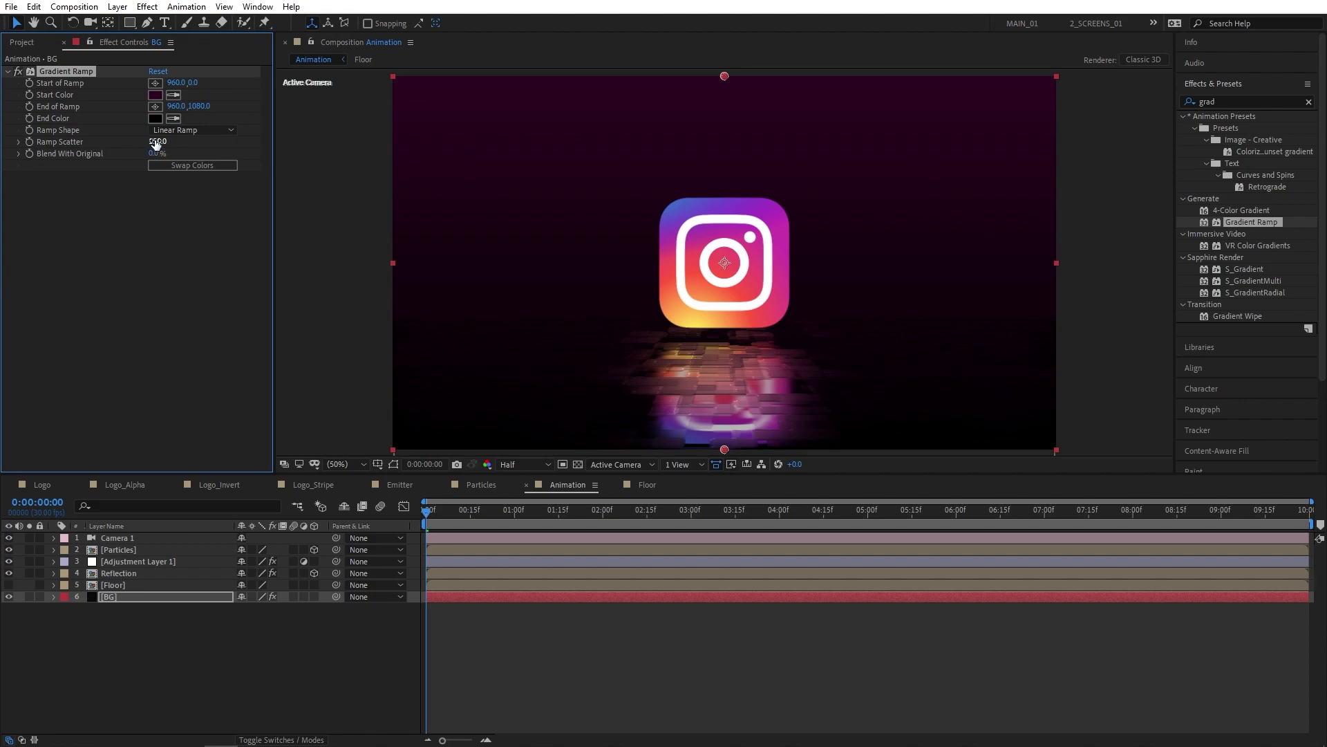
{"action": "key", "text": "space"}
{"action": "left_click", "coordinate": [309, 658]}
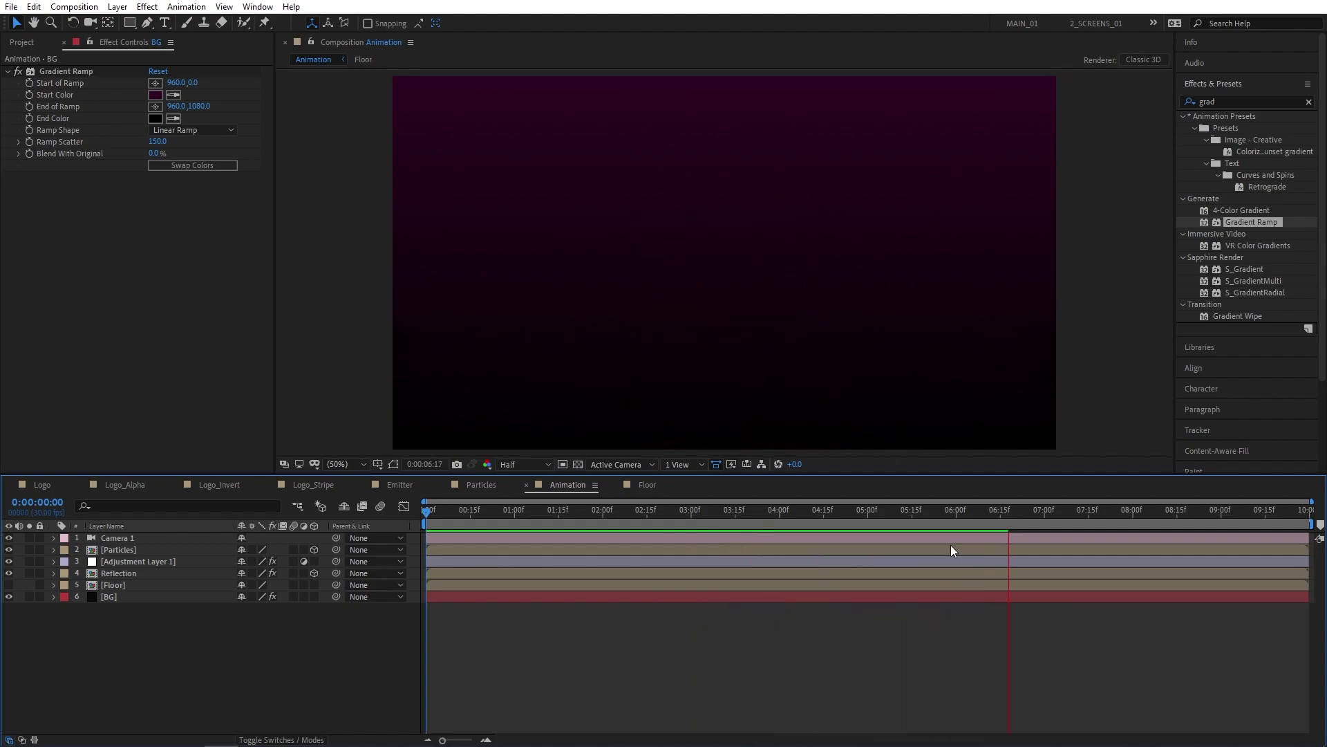
End the work area at 7 seconds and trim the composition to it.
{"action": "left_click", "coordinate": [1044, 512]}
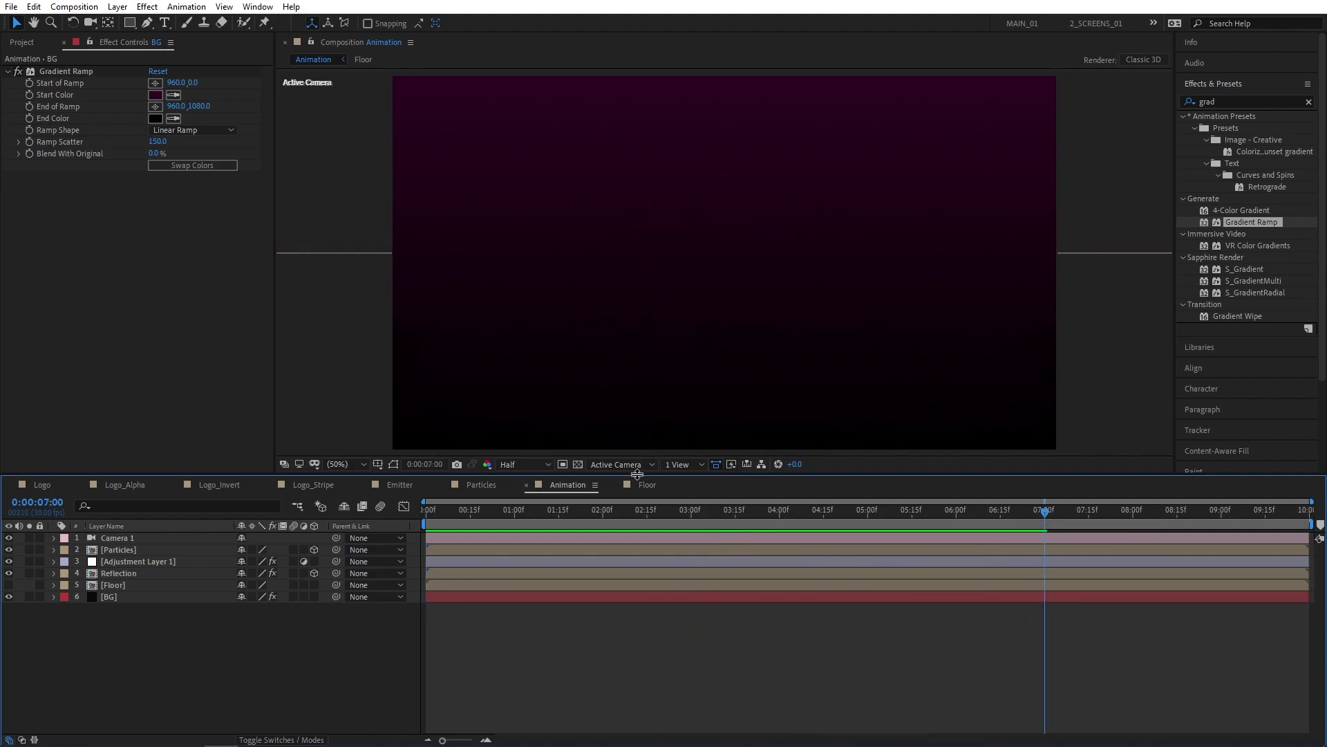
{"action": "key", "text": "n"}
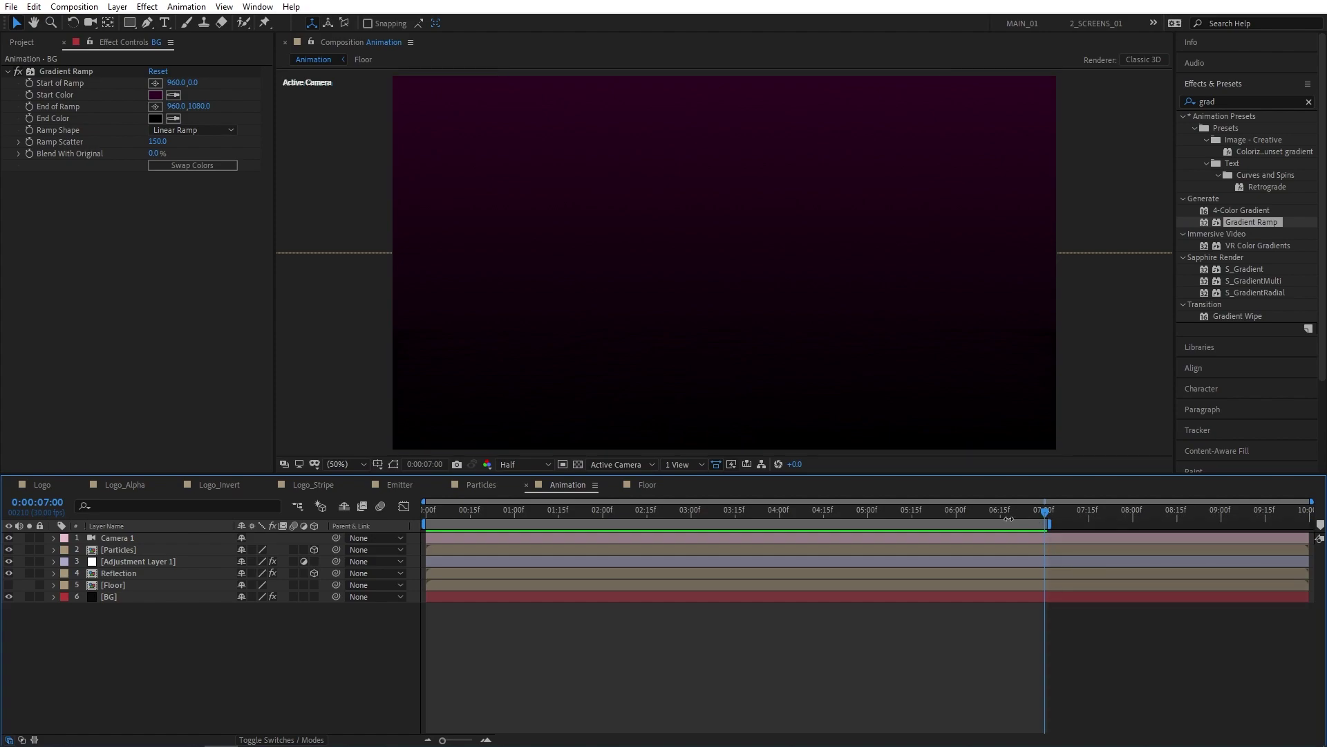
{"action": "key", "text": "n"}
{"action": "right_click", "coordinate": [933, 524]}
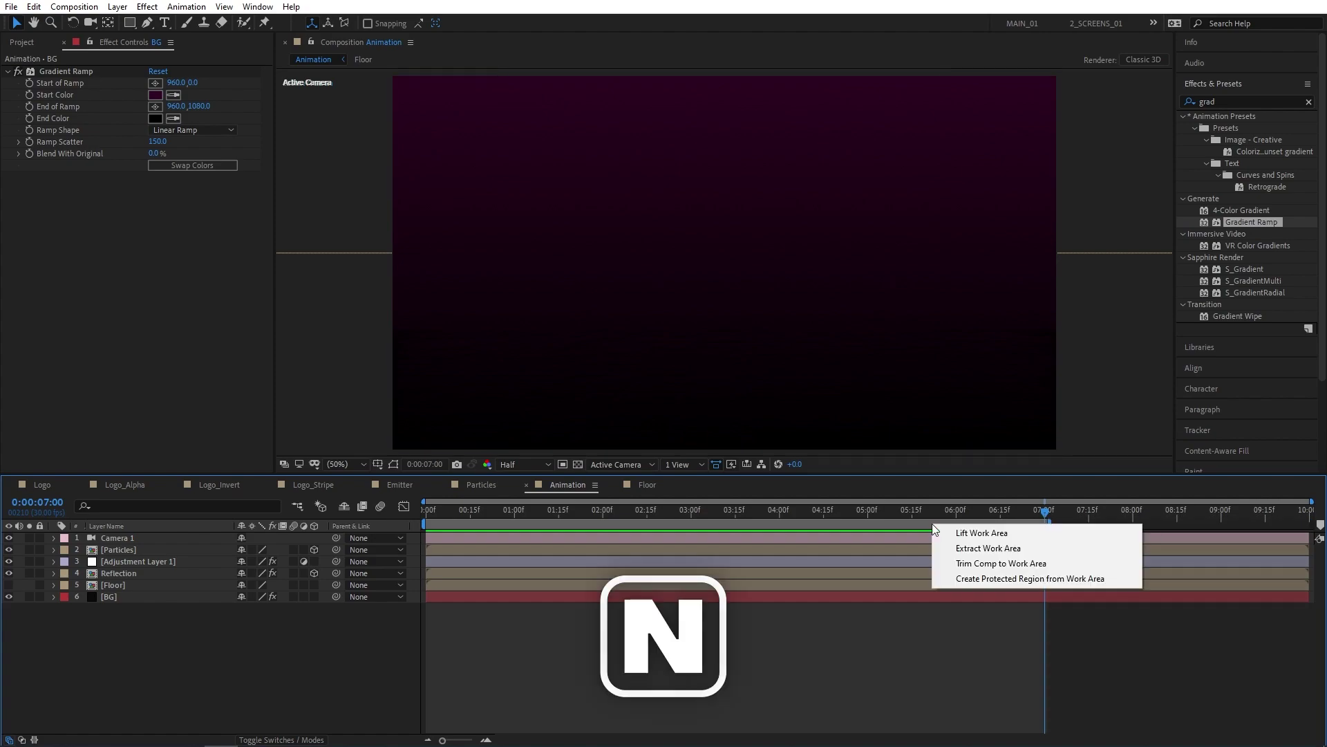
{"action": "left_click", "coordinate": [981, 562]}
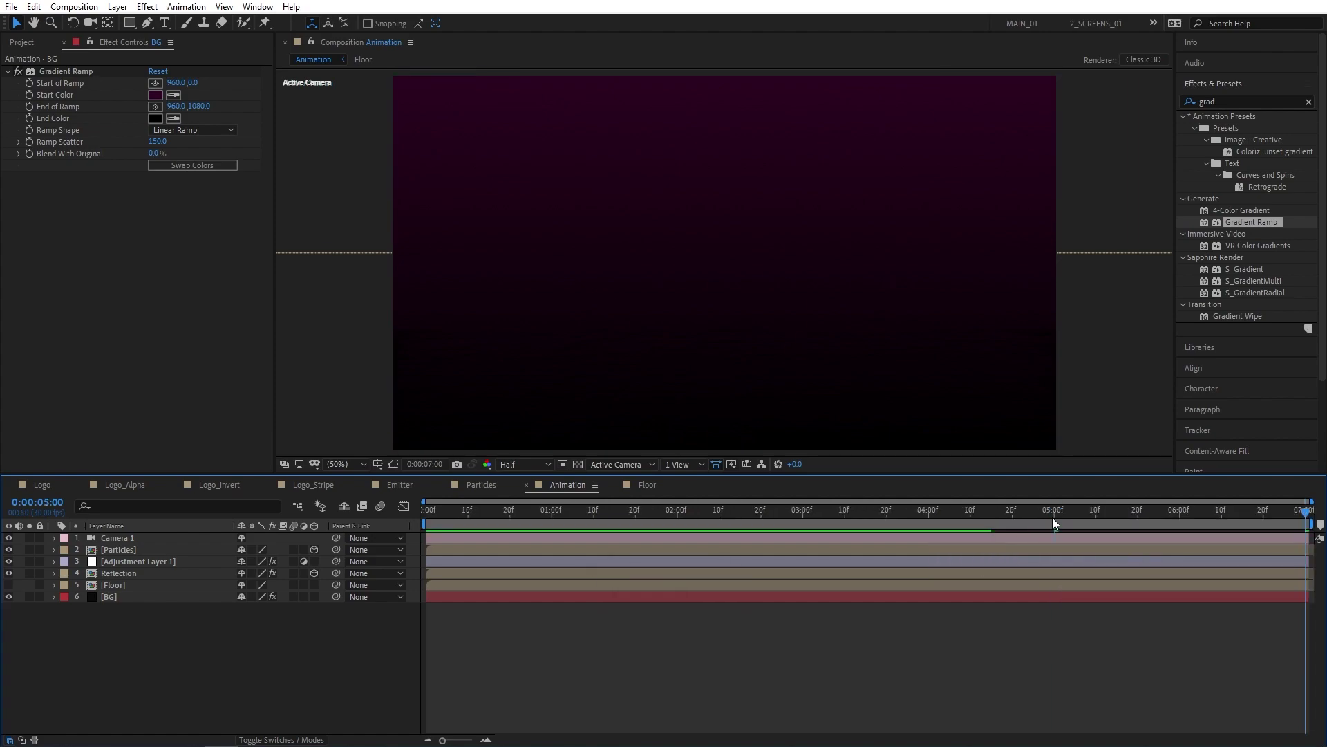
Preview the trimmed animation from the start and scrub through the early reveal frames.
{"action": "left_click_drag", "start_coordinate": [1052, 517], "coordinate": [329, 512]}
{"action": "key", "text": "space"}
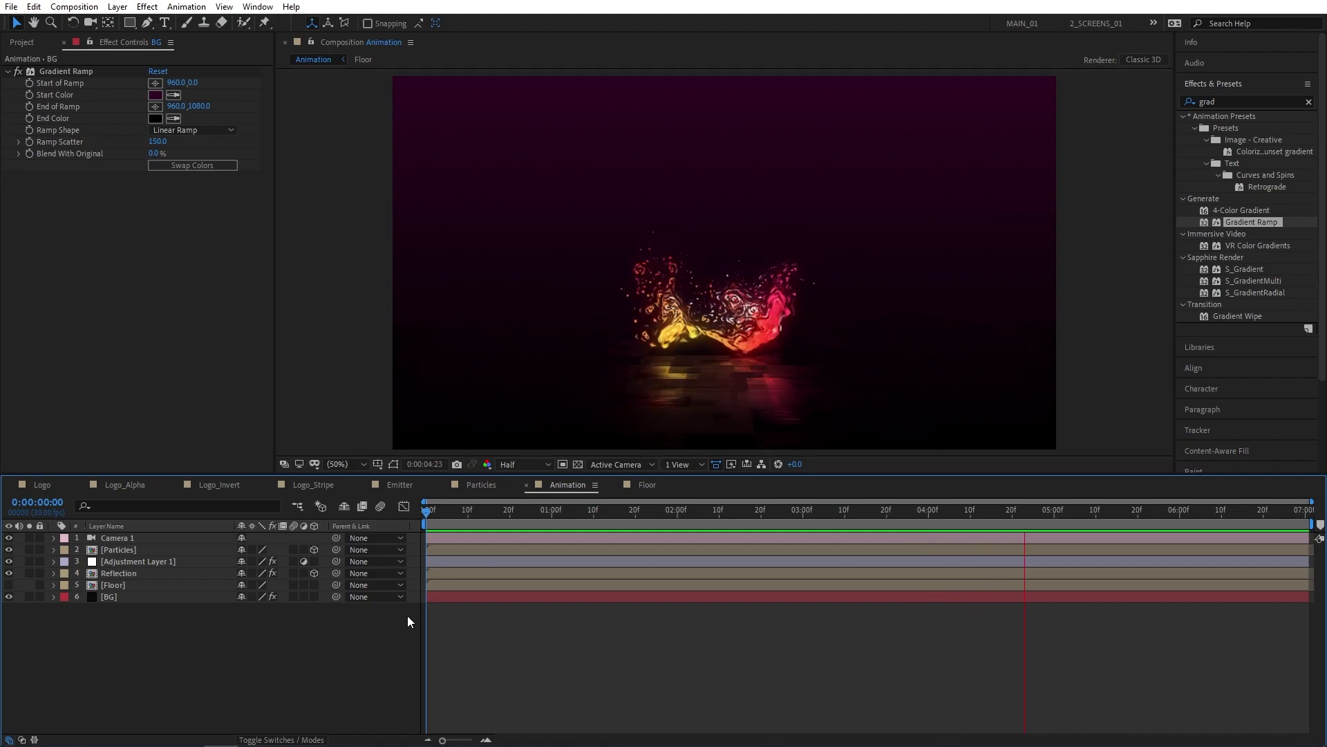
{"action": "left_click_drag", "start_coordinate": [452, 516], "coordinate": [524, 513]}
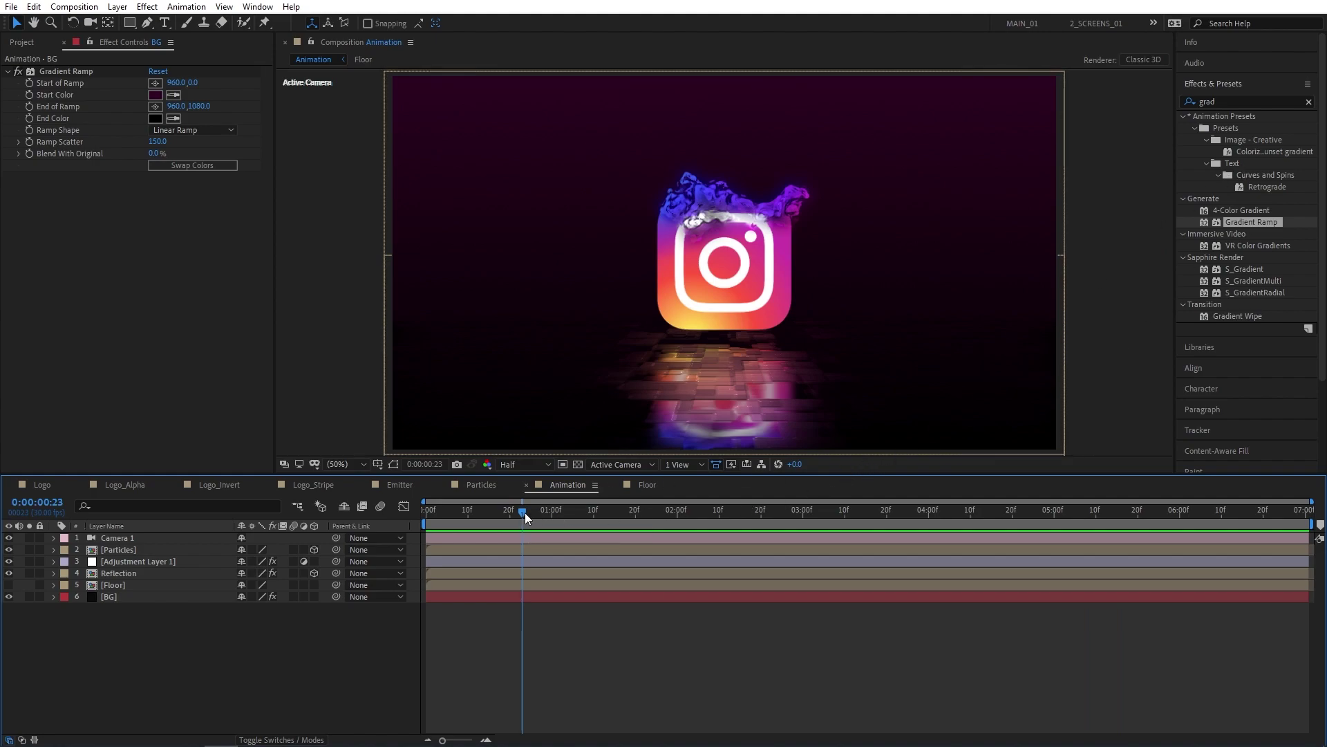
{"action": "left_click_drag", "start_coordinate": [525, 512], "coordinate": [885, 531]}
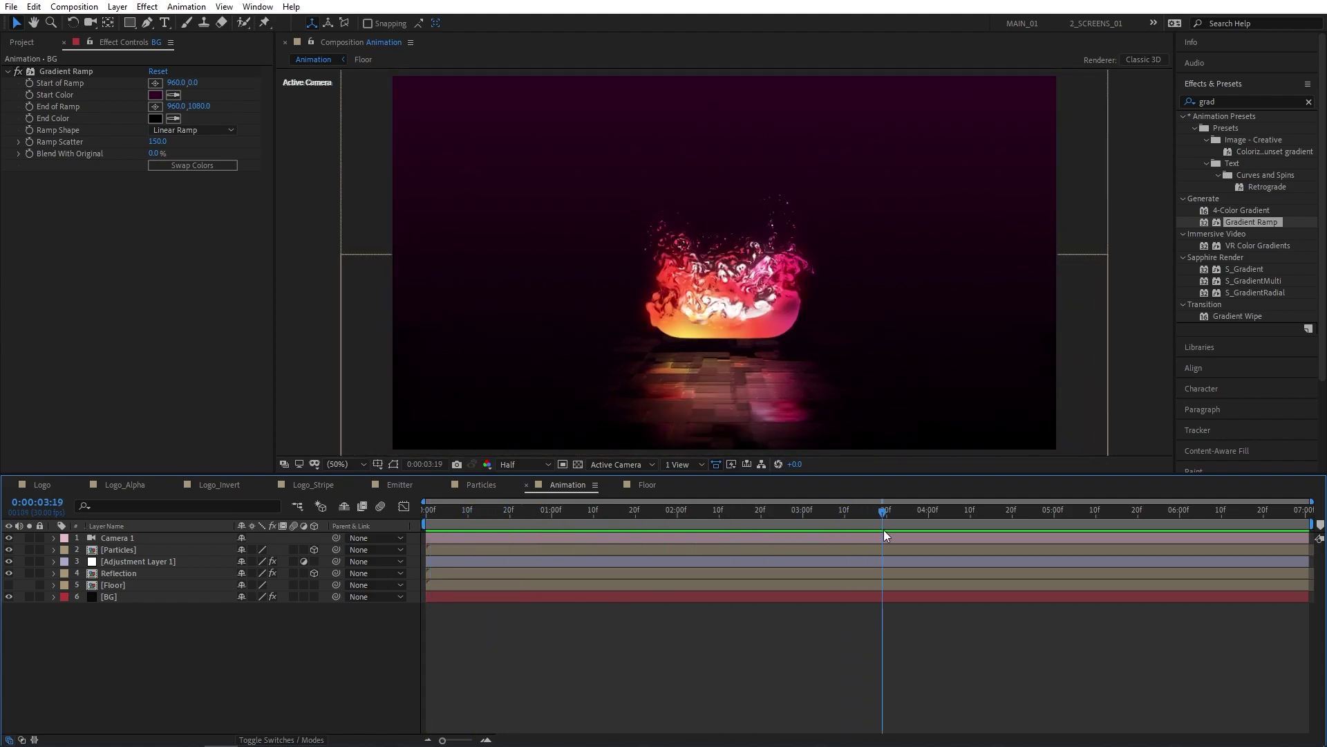